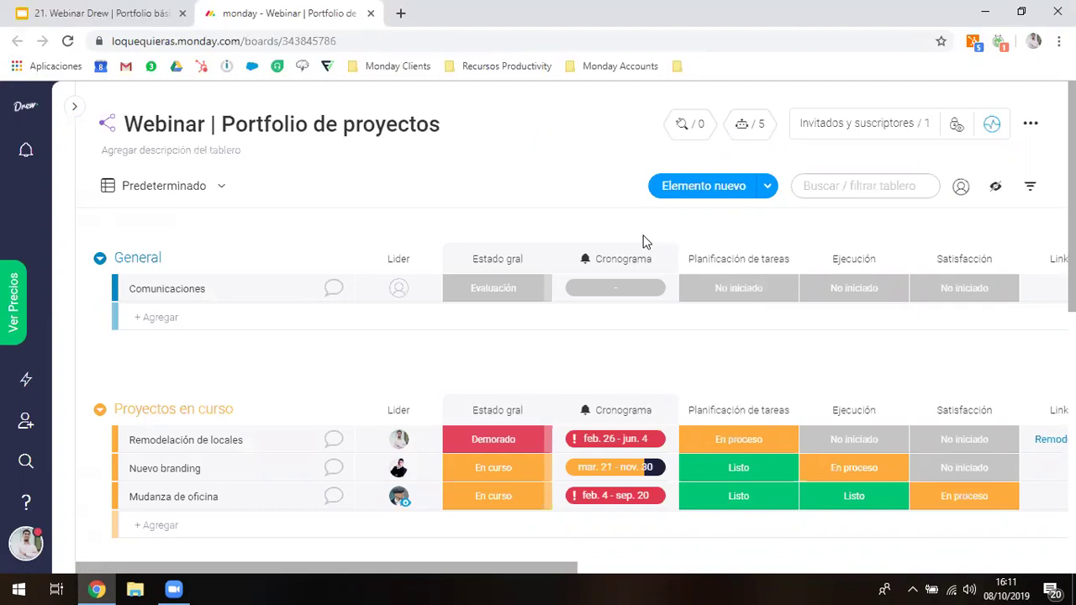
Examine the General, Proyectos en curso, Proyectos finalizados and Proyectos en análisis groups, including their status and budget columns
{"action": "scroll", "coordinate": [430, 395], "scroll_direction": "down", "scroll_amount": 1}
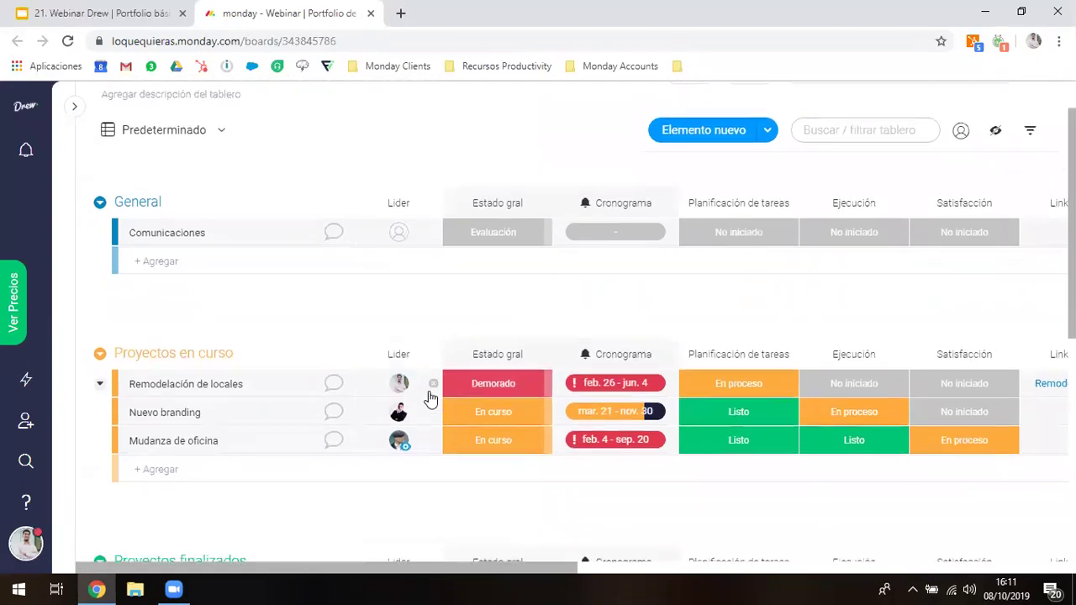
{"action": "scroll", "coordinate": [430, 395], "scroll_direction": "down", "scroll_amount": 1}
{"action": "scroll", "coordinate": [429, 391], "scroll_direction": "down", "scroll_amount": 1}
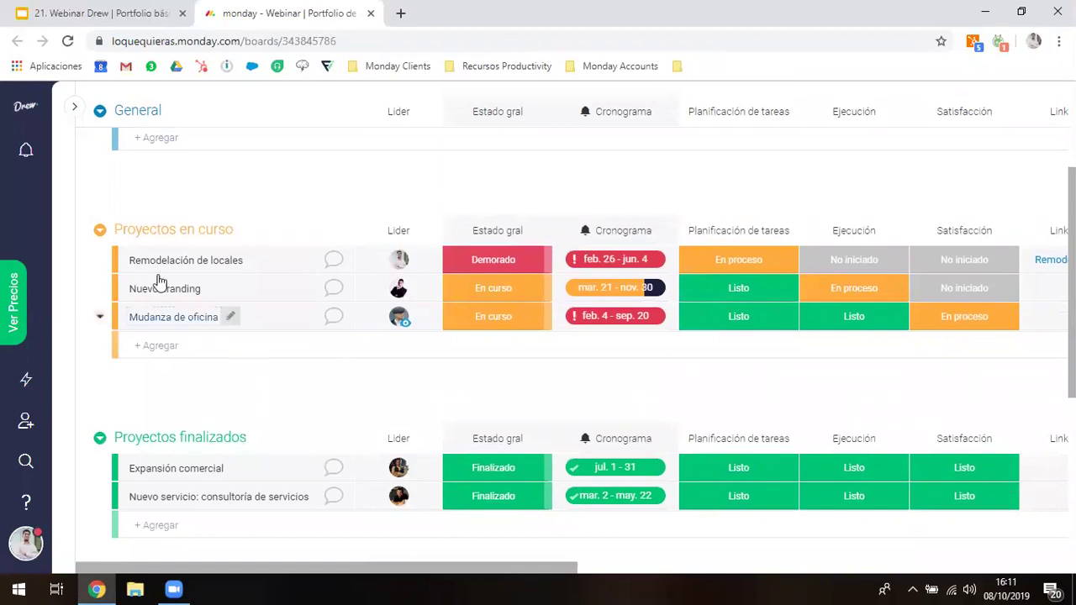
{"action": "scroll", "coordinate": [211, 404], "scroll_direction": "down", "scroll_amount": 1}
{"action": "scroll", "coordinate": [211, 404], "scroll_direction": "down", "scroll_amount": 3}
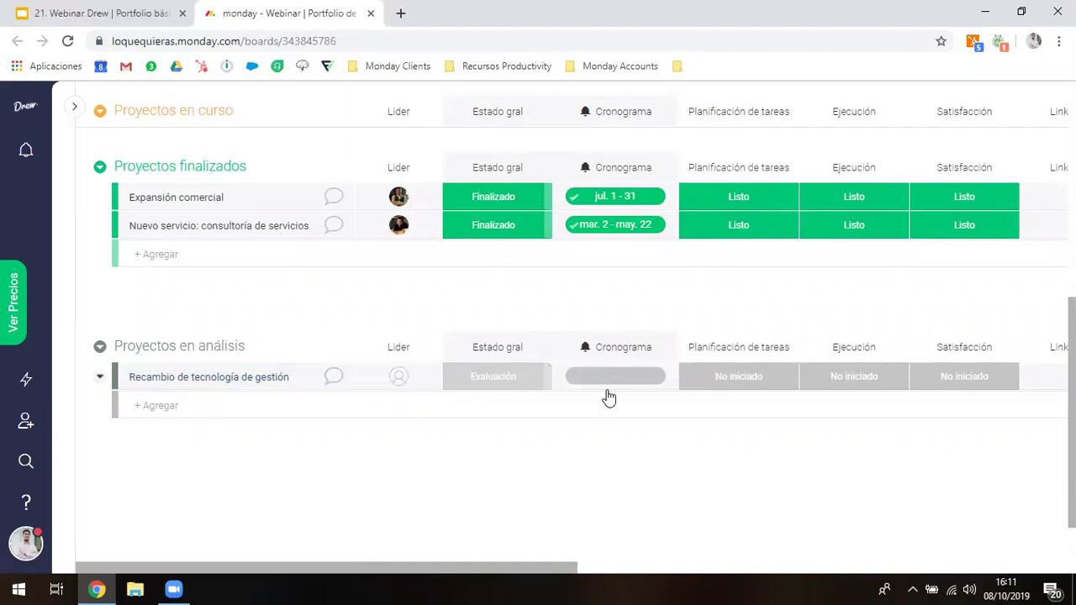
{"action": "scroll", "coordinate": [619, 396], "scroll_direction": "right", "scroll_amount": 5}
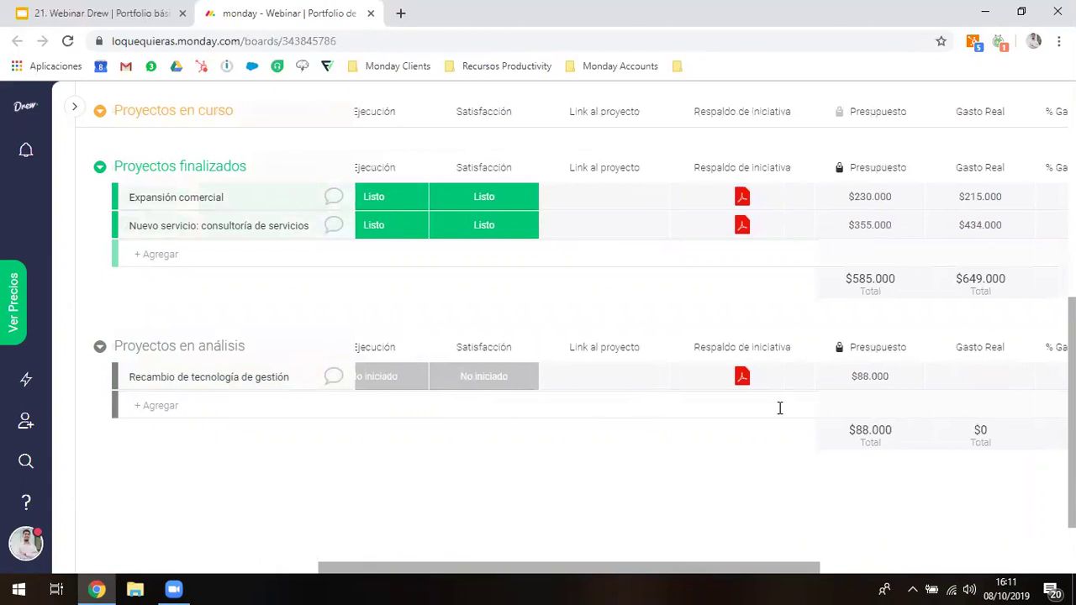
{"action": "scroll", "coordinate": [629, 362], "scroll_direction": "up", "scroll_amount": 3}
{"action": "scroll", "coordinate": [630, 359], "scroll_direction": "left", "scroll_amount": 4}
{"action": "scroll", "coordinate": [630, 359], "scroll_direction": "left", "scroll_amount": 3}
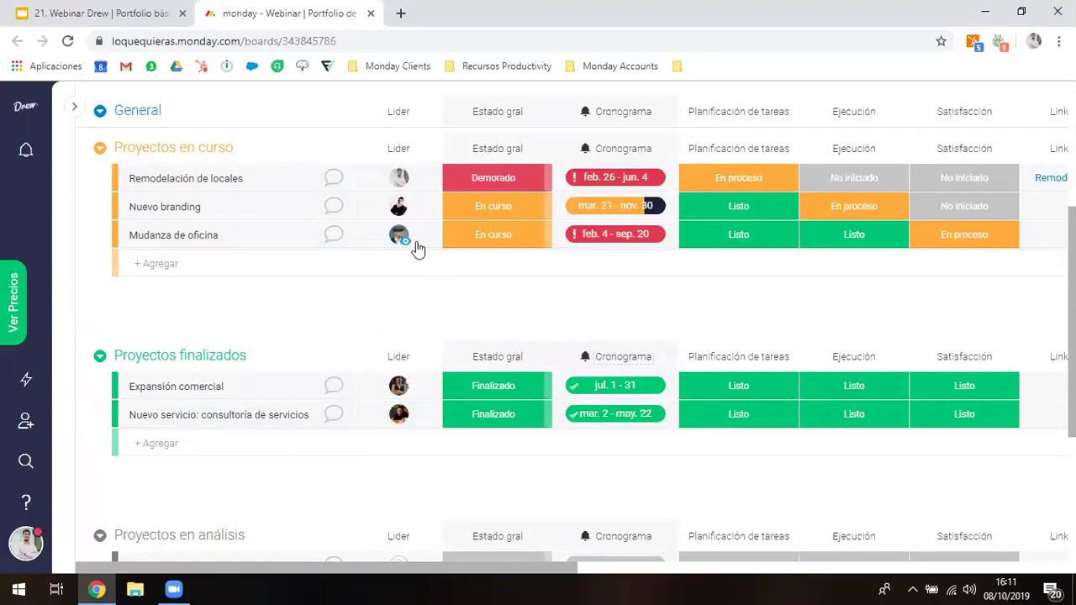
{"action": "scroll", "coordinate": [396, 233], "scroll_direction": "up", "scroll_amount": 1}
{"action": "scroll", "coordinate": [389, 239], "scroll_direction": "up", "scroll_amount": 1}
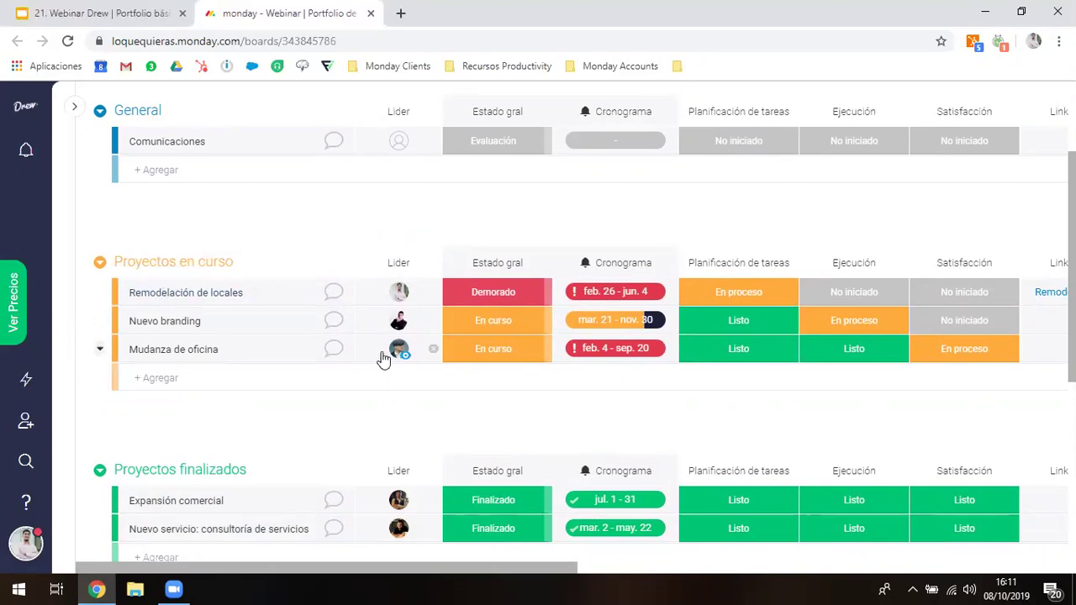
{"action": "scroll", "coordinate": [383, 359], "scroll_direction": "up", "scroll_amount": 3}
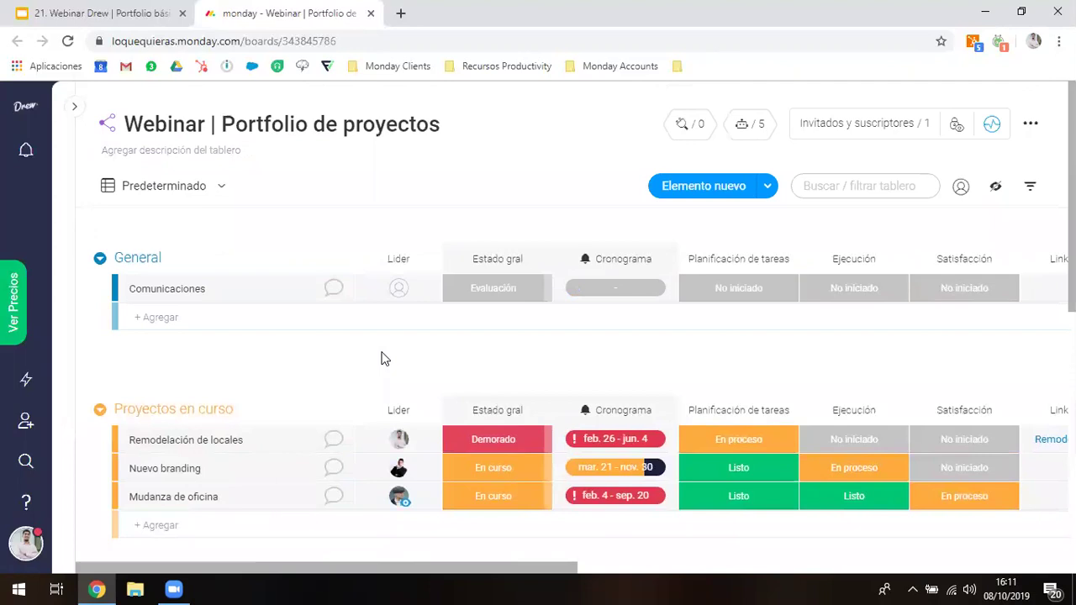
Set the board permissions so that subscribed members can edit only the rows assigned to them in the Lider column
{"action": "left_click", "coordinate": [1029, 130]}
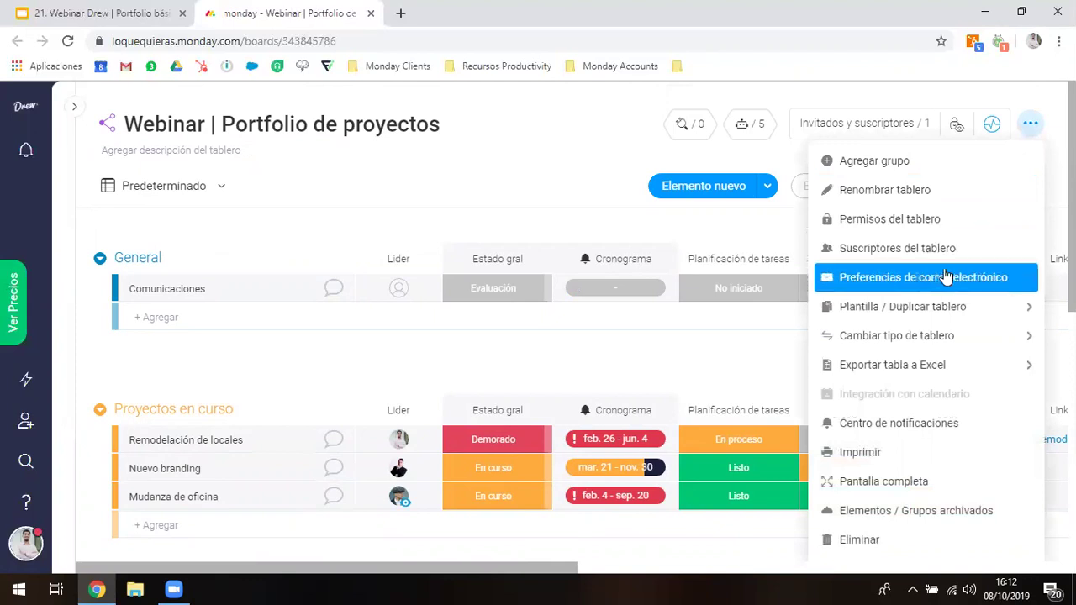
{"action": "left_click", "coordinate": [928, 228]}
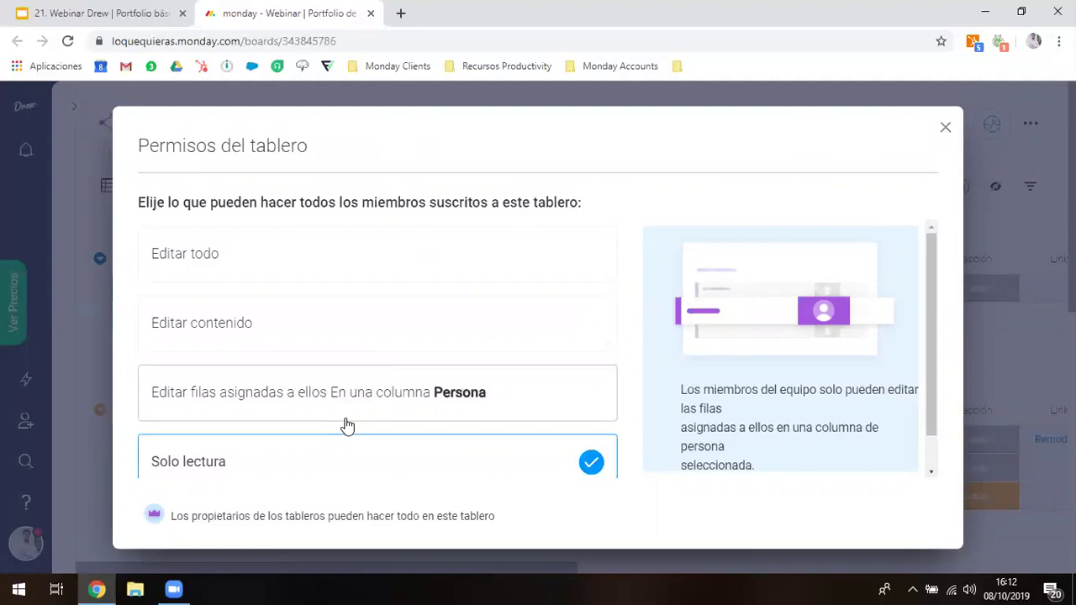
{"action": "left_click", "coordinate": [347, 426]}
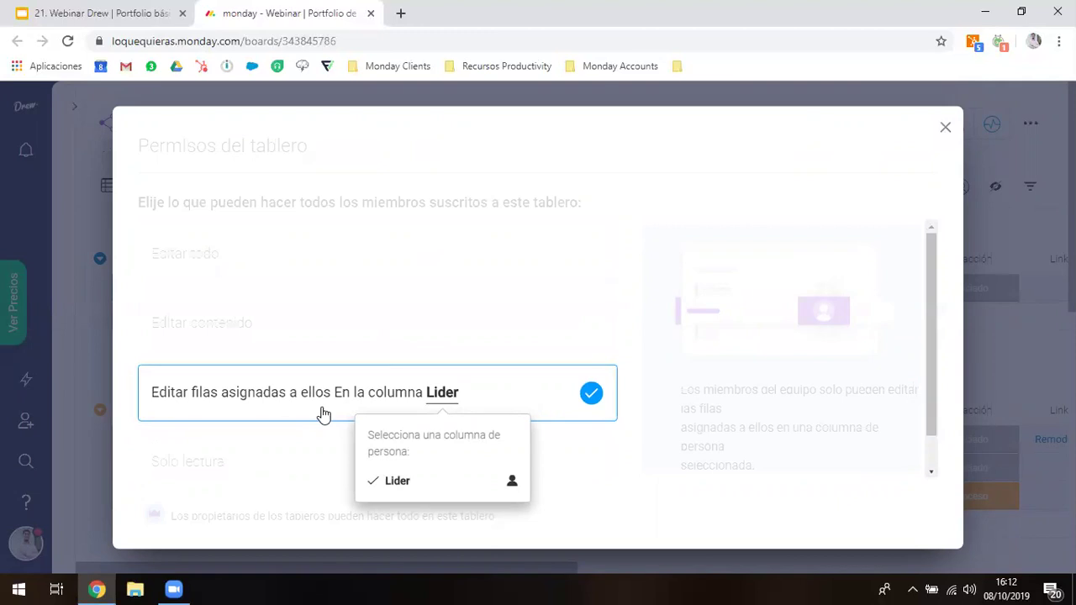
{"action": "left_click", "coordinate": [952, 128]}
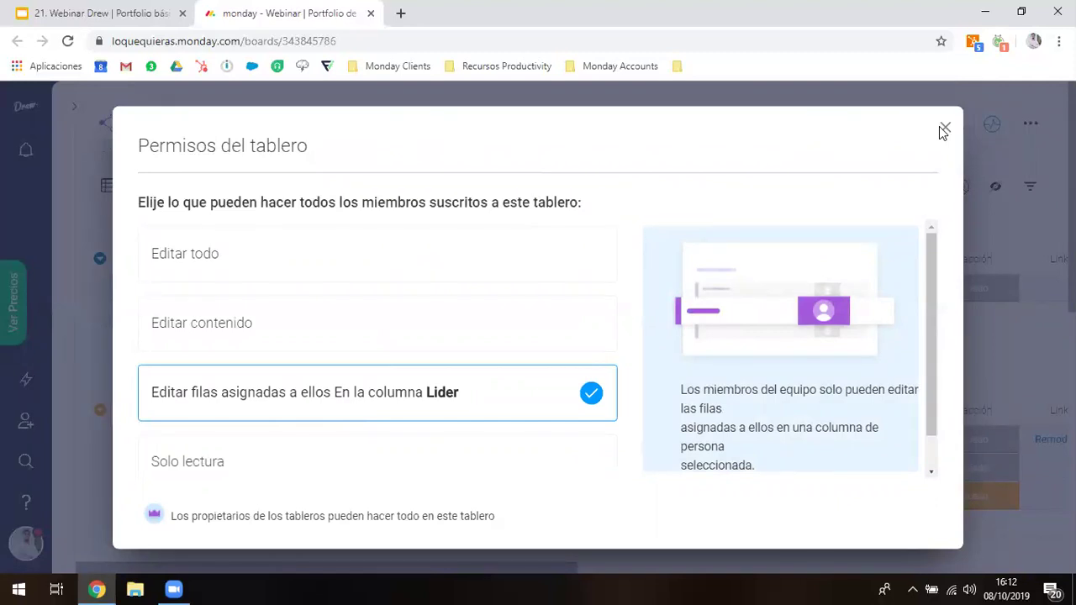
{"action": "left_click", "coordinate": [946, 129]}
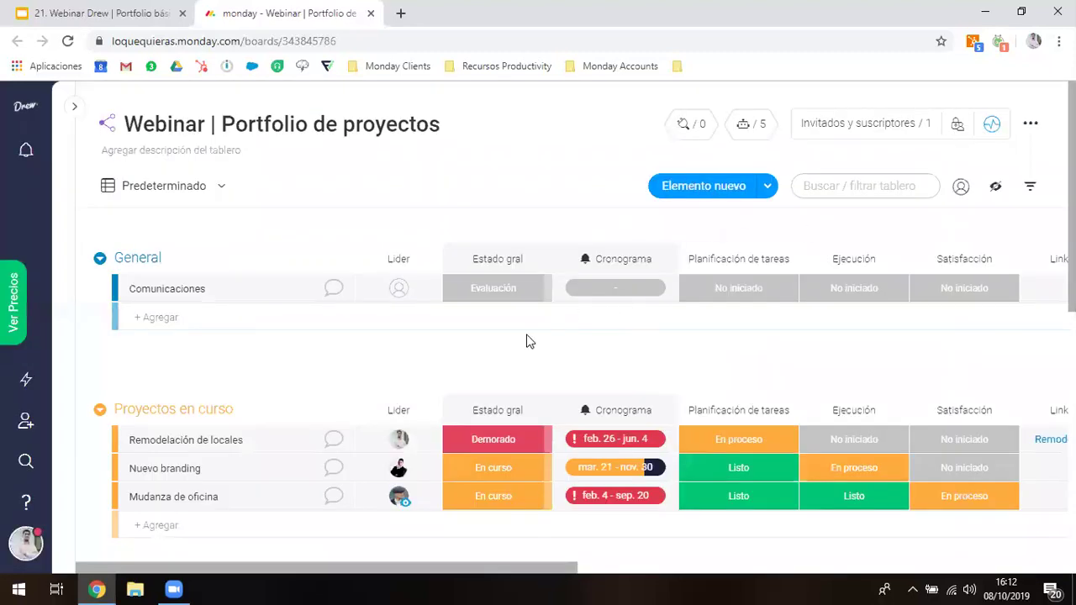
Examine the leaders, statuses and budget columns of the projects in Proyectos en curso
{"action": "scroll", "coordinate": [528, 340], "scroll_direction": "down", "scroll_amount": 2}
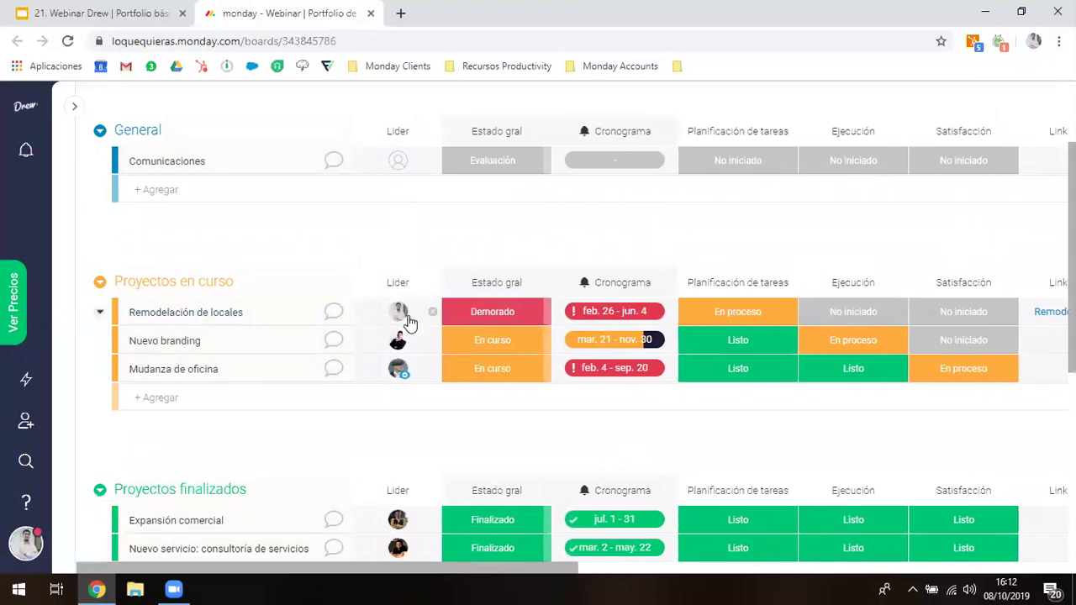
{"action": "mouse_move", "coordinate": [400, 318]}
{"action": "scroll", "coordinate": [728, 325], "scroll_direction": "right", "scroll_amount": 10}
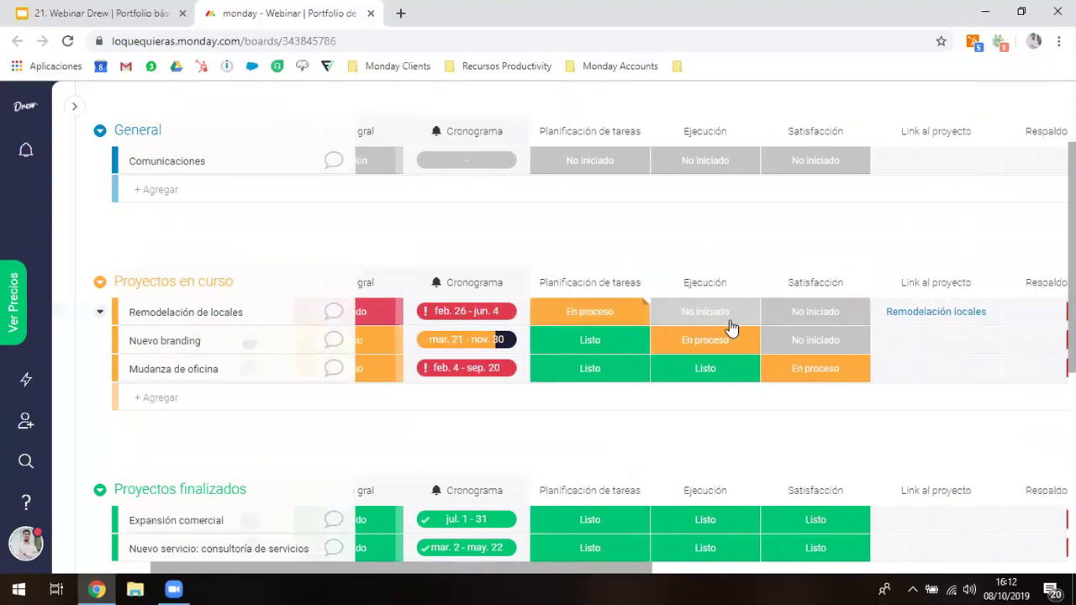
{"action": "scroll", "coordinate": [732, 319], "scroll_direction": "right", "scroll_amount": 3}
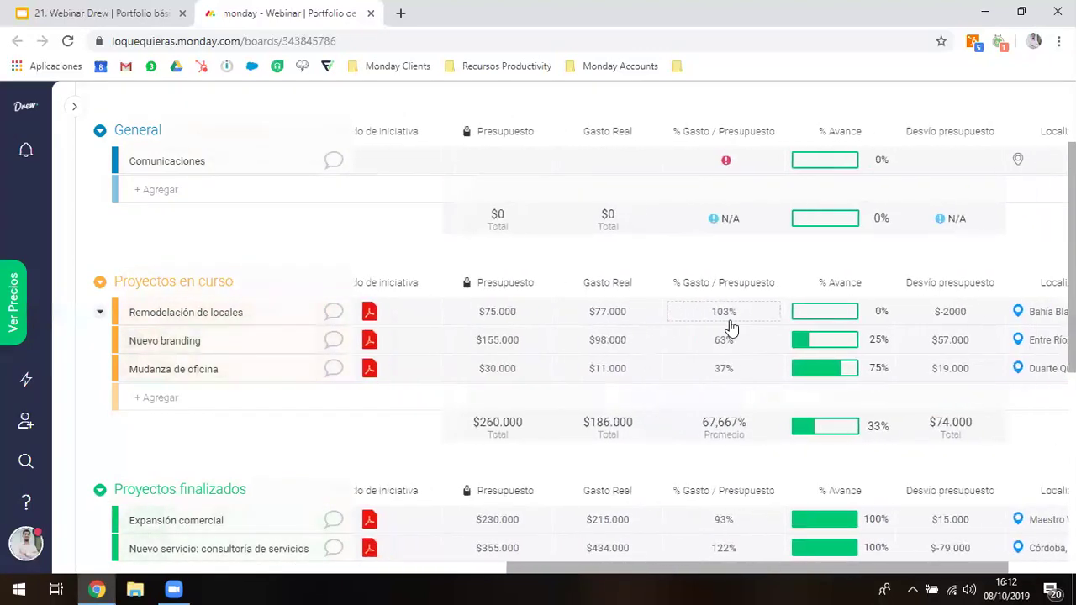
{"action": "scroll", "coordinate": [730, 323], "scroll_direction": "left", "scroll_amount": 10}
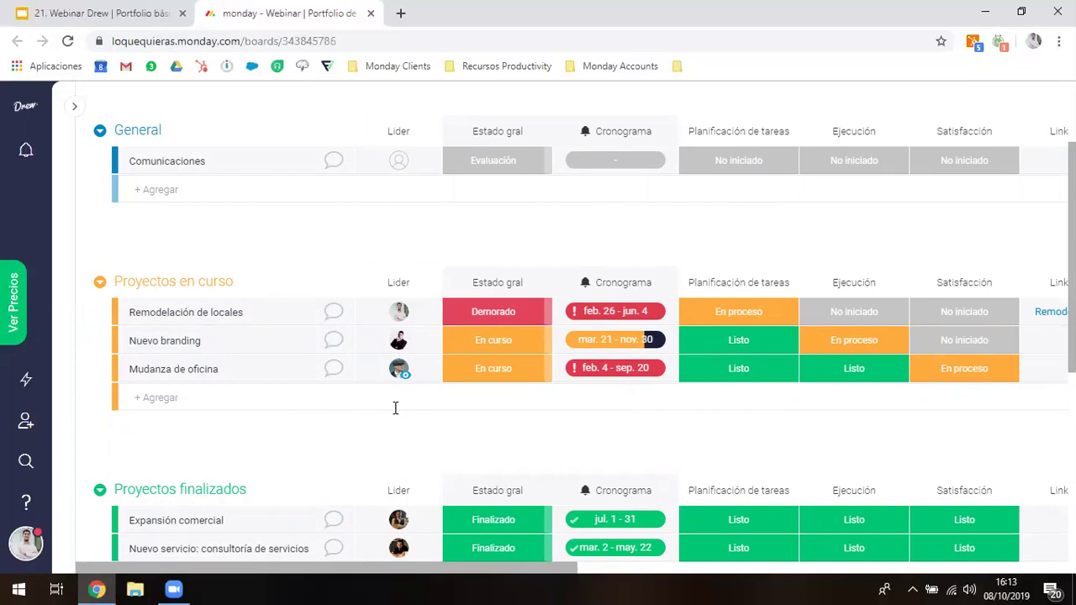
{"action": "scroll", "coordinate": [395, 408], "scroll_direction": "up", "scroll_amount": 1}
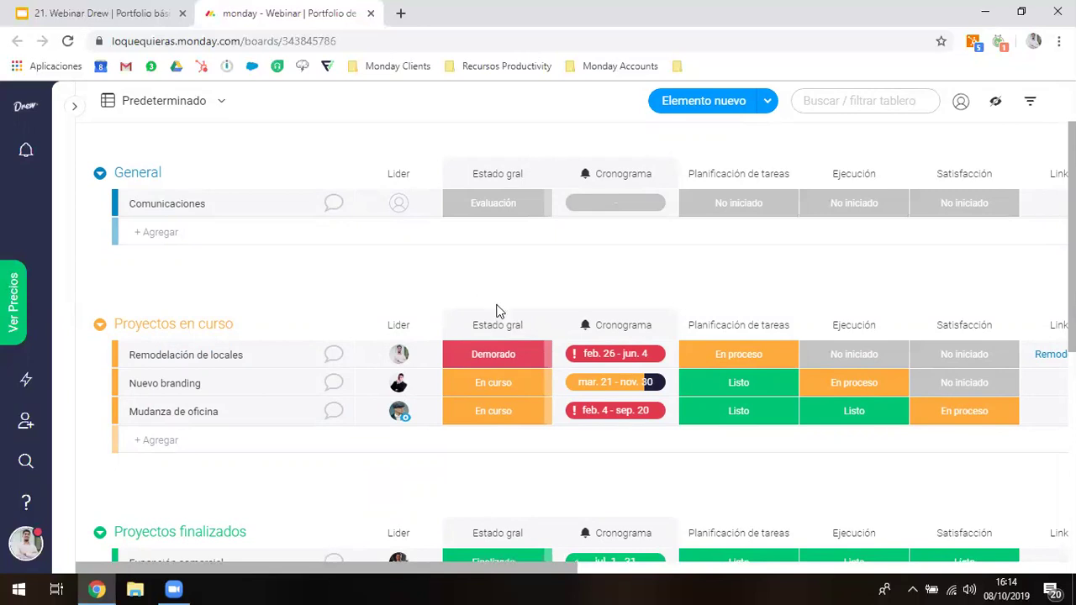
{"action": "scroll", "coordinate": [496, 311], "scroll_direction": "down", "scroll_amount": 1}
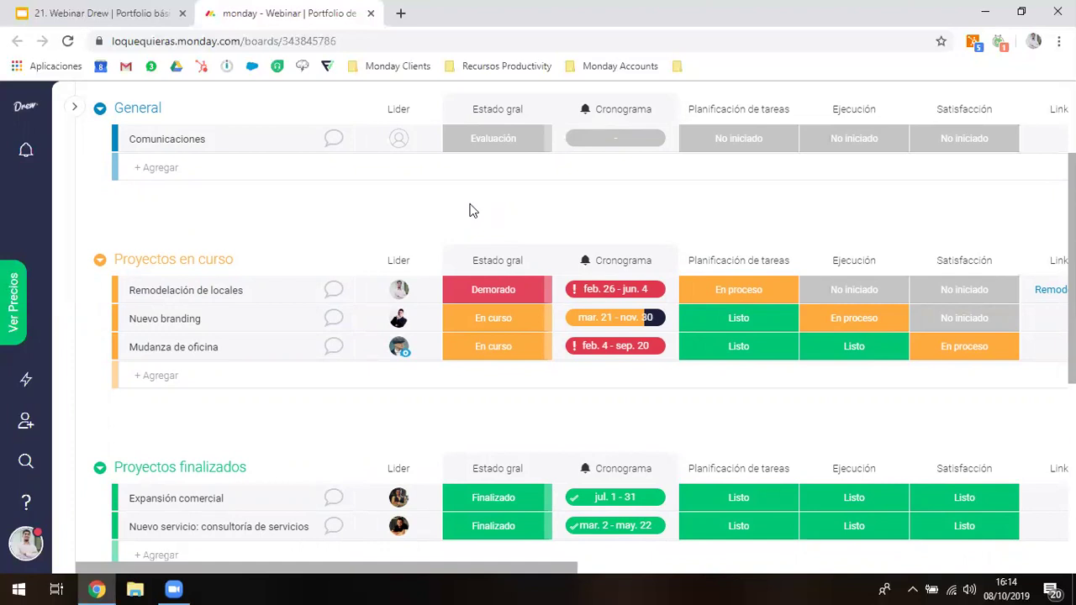
{"action": "scroll", "coordinate": [678, 230], "scroll_direction": "down", "scroll_amount": 1}
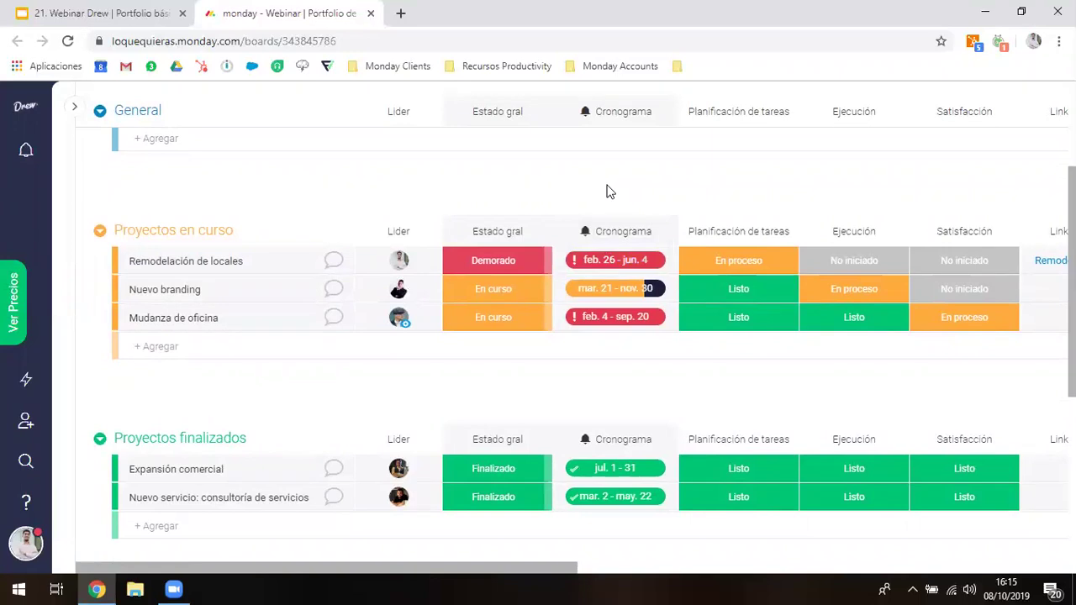
Open the board's Timeline view and display the projects on the Años scale
{"action": "mouse_move", "coordinate": [609, 264]}
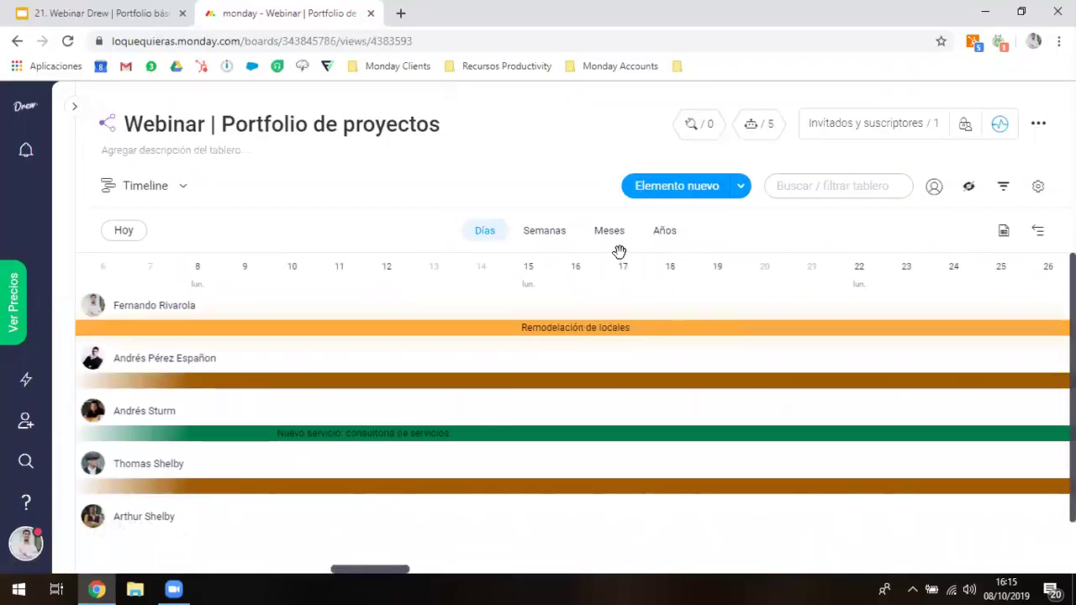
{"action": "left_click", "coordinate": [610, 235]}
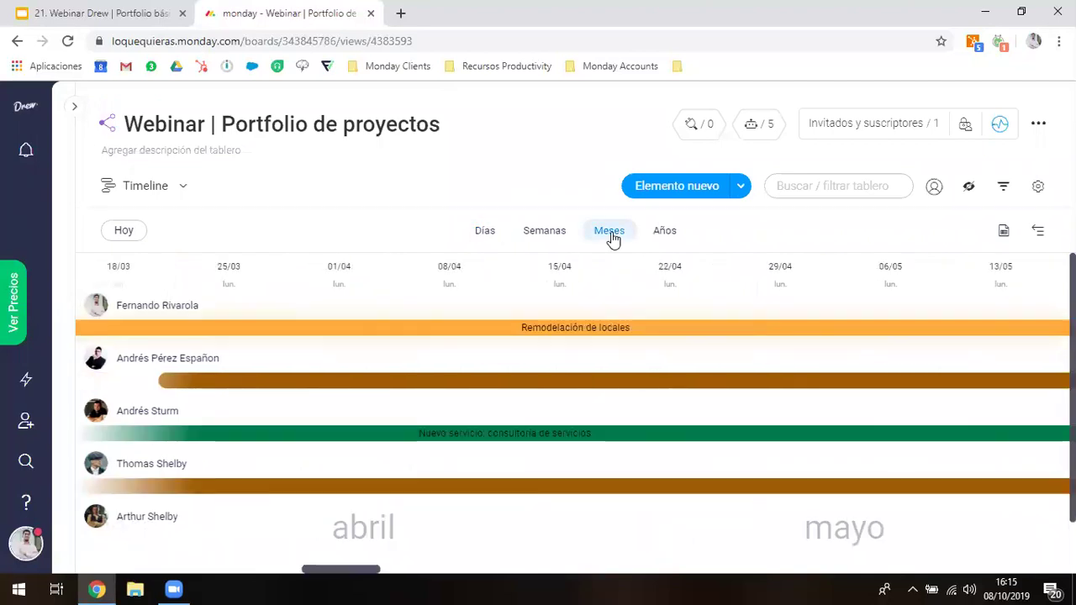
{"action": "left_click", "coordinate": [653, 237]}
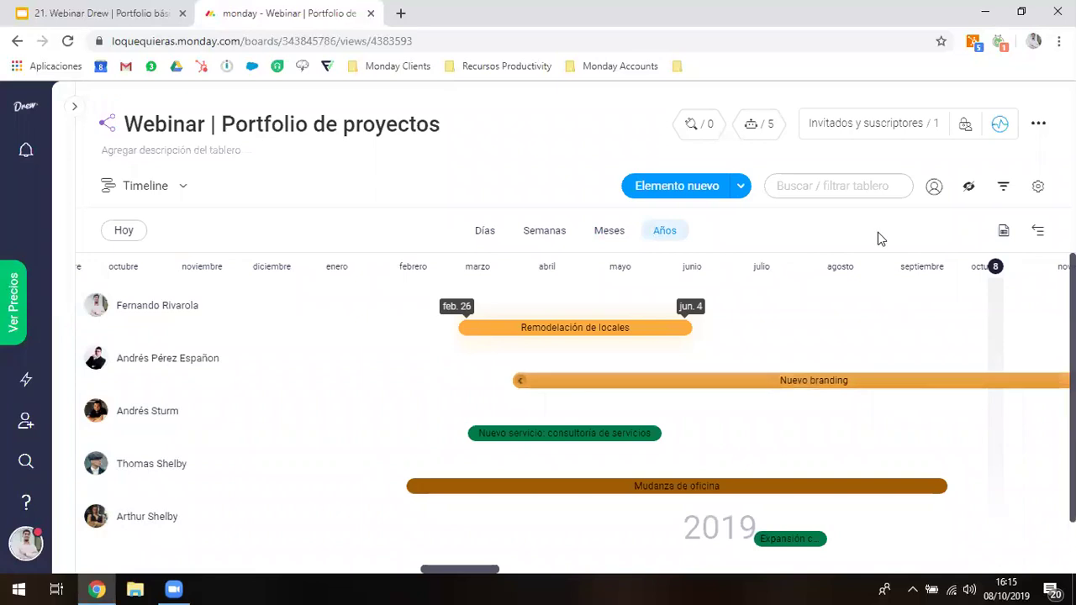
{"action": "scroll", "coordinate": [878, 323], "scroll_direction": "right", "scroll_amount": 5}
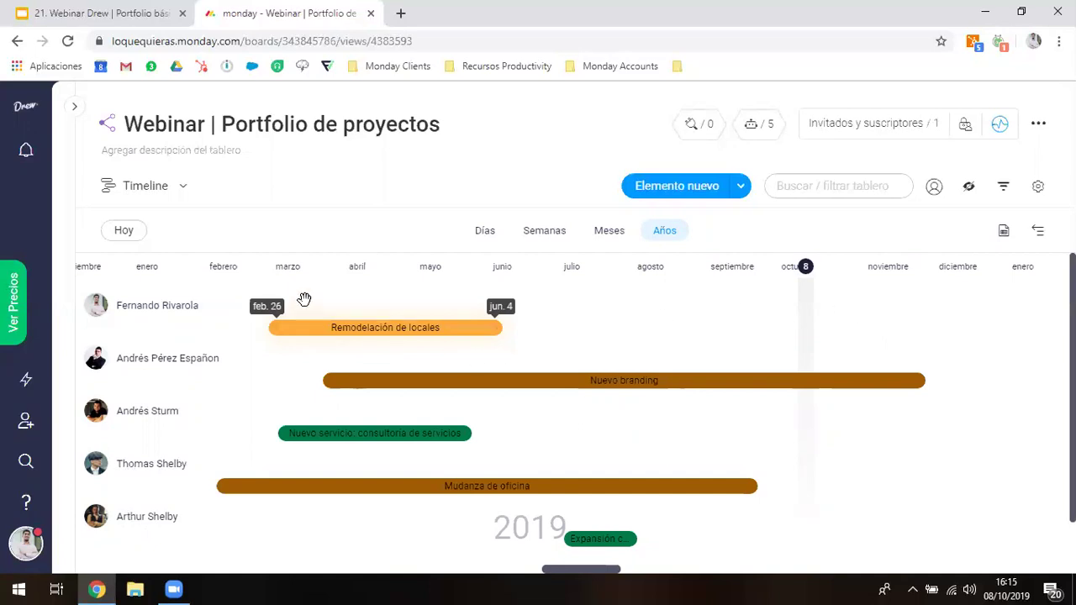
Group the timeline by Estado gral in the view settings
{"action": "left_click", "coordinate": [1038, 190]}
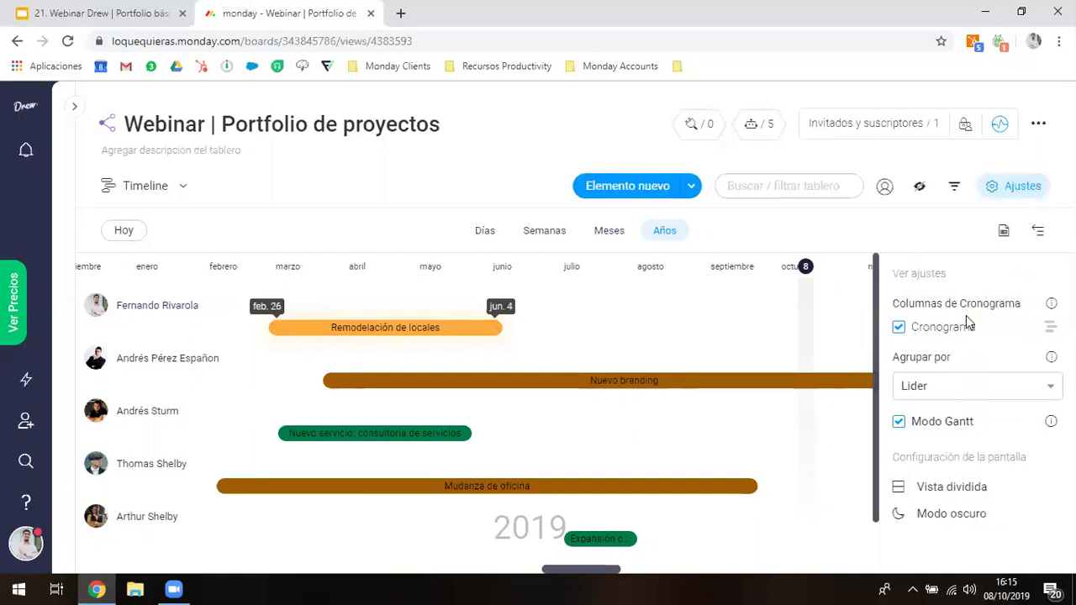
{"action": "left_click", "coordinate": [956, 386]}
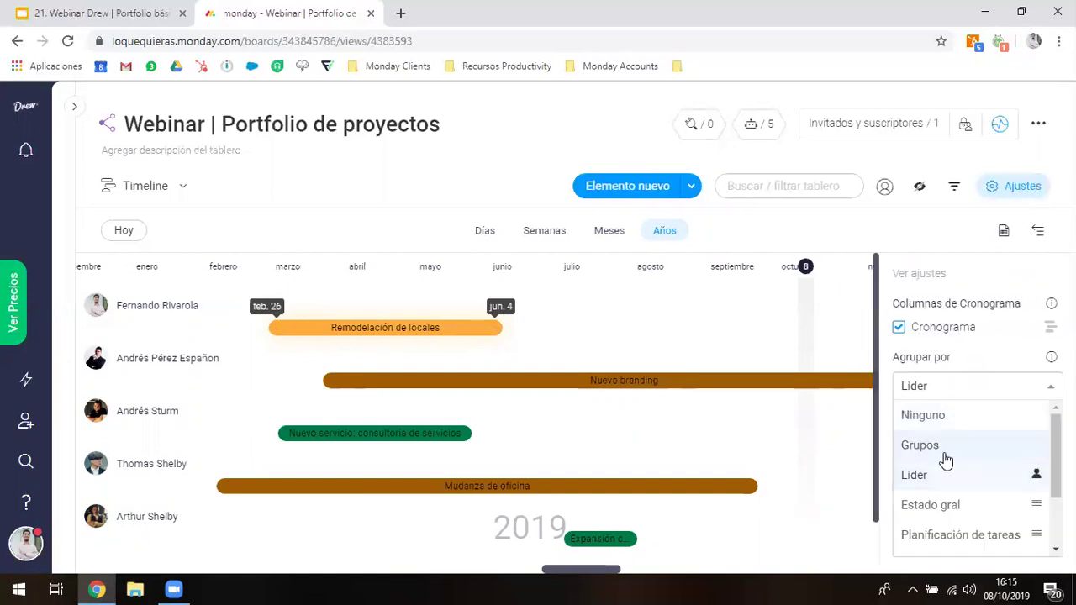
{"action": "scroll", "coordinate": [943, 457], "scroll_direction": "down", "scroll_amount": 1}
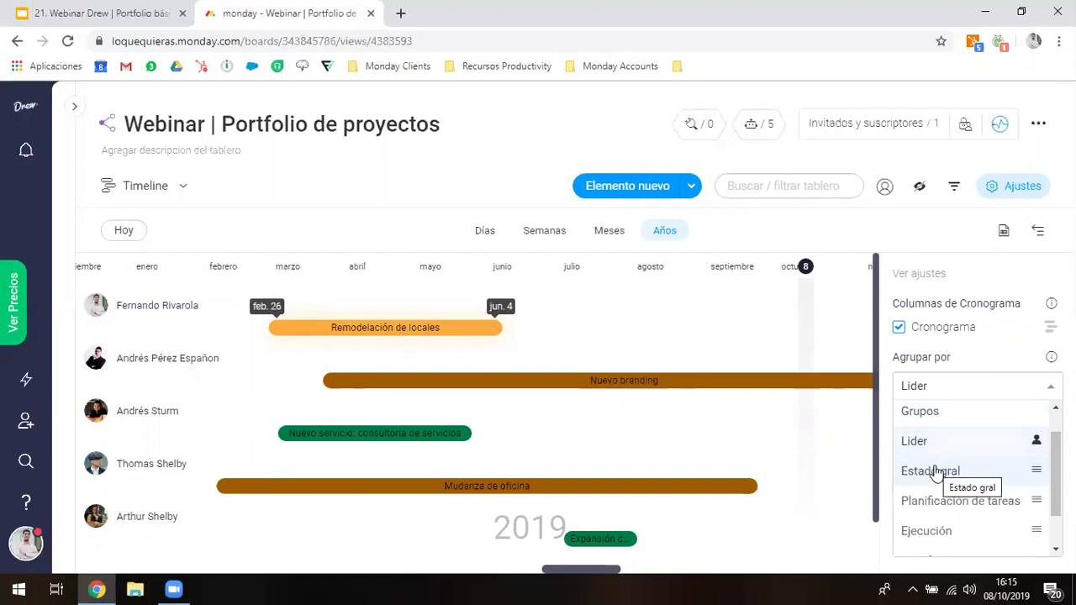
{"action": "left_click", "coordinate": [937, 473]}
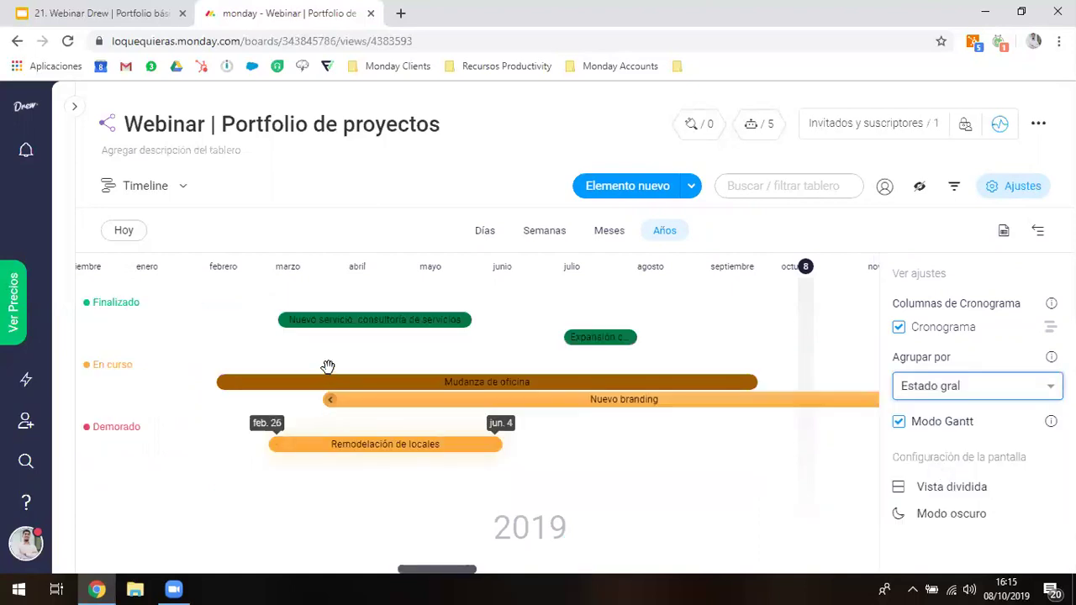
Filter the timeline by the first listed person and clear that filter
{"action": "left_click", "coordinate": [883, 188]}
{"action": "left_click", "coordinate": [740, 228]}
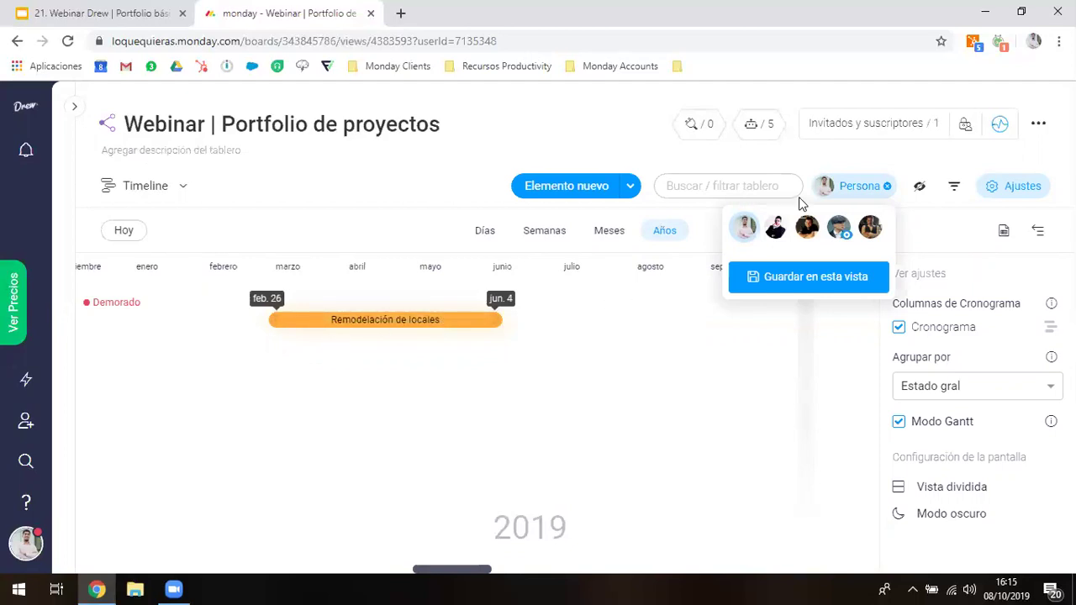
{"action": "left_click", "coordinate": [886, 187]}
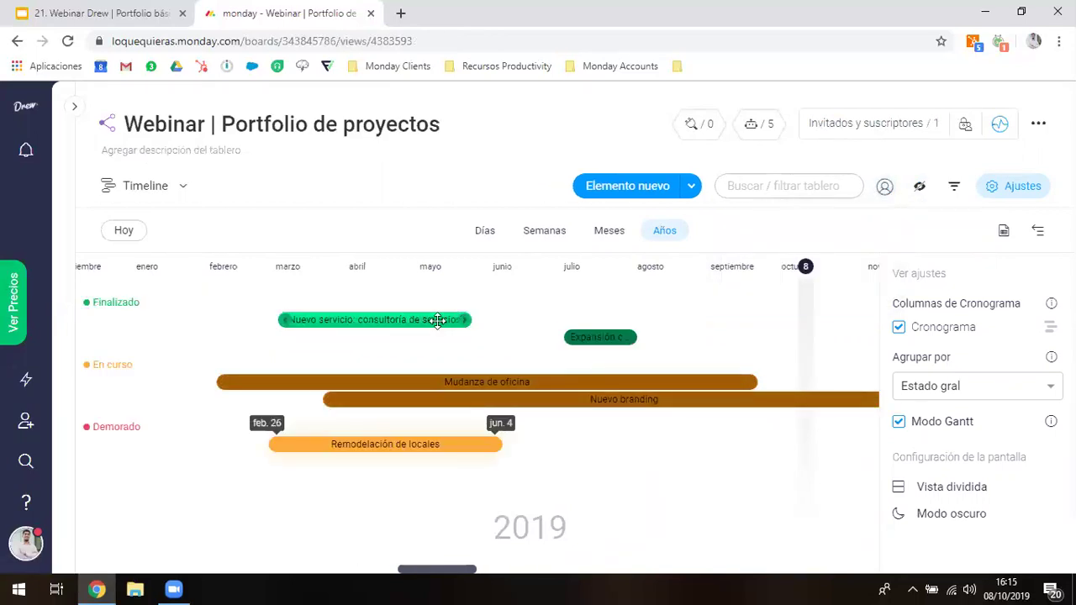
Switch the board back to the Predeterminado table view
{"action": "left_click", "coordinate": [180, 188]}
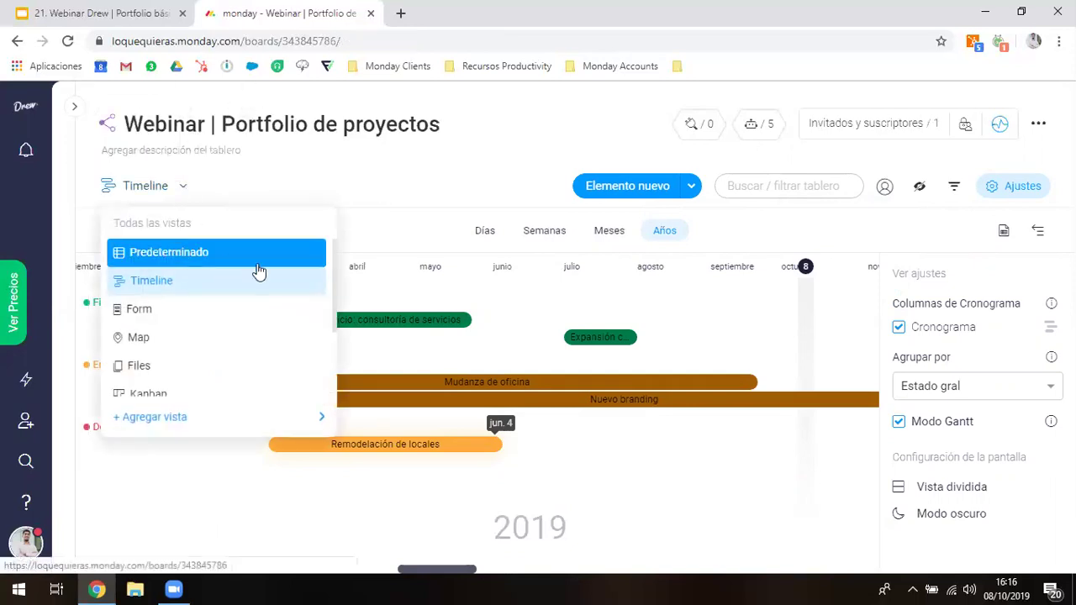
{"action": "left_click", "coordinate": [255, 260]}
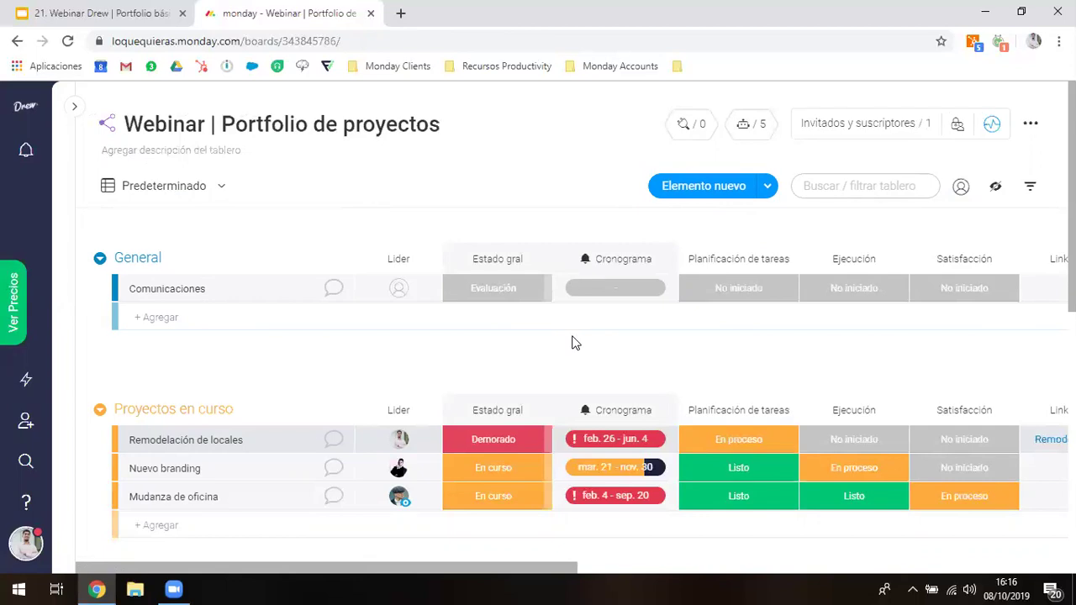
{"action": "scroll", "coordinate": [571, 343], "scroll_direction": "down", "scroll_amount": 1}
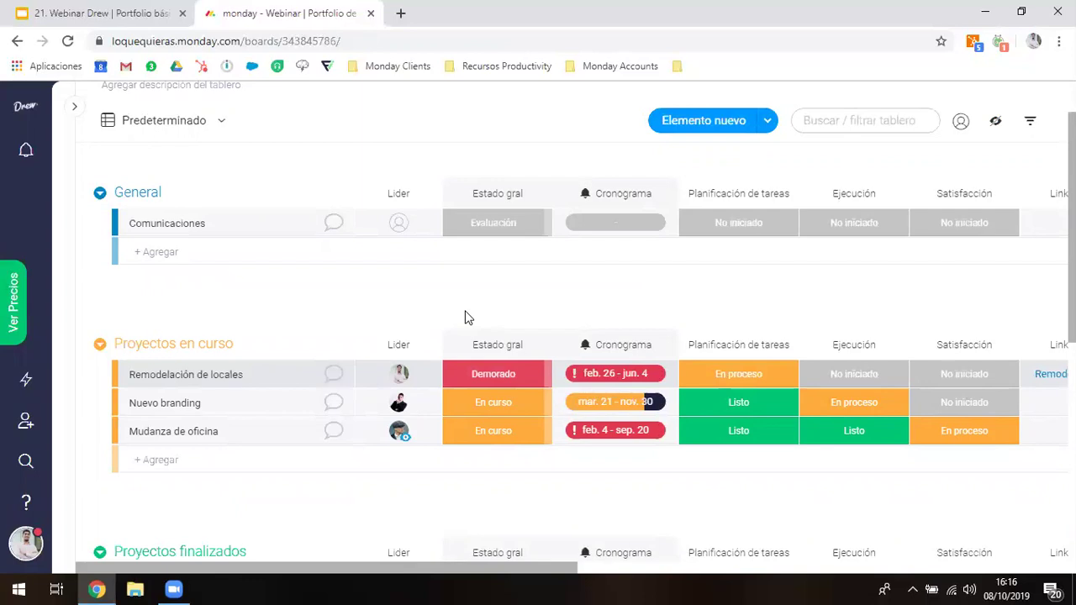
Restrict editing of the Cronograma column and check who is allowed to edit it
{"action": "left_click", "coordinate": [667, 199]}
{"action": "mouse_move", "coordinate": [597, 446]}
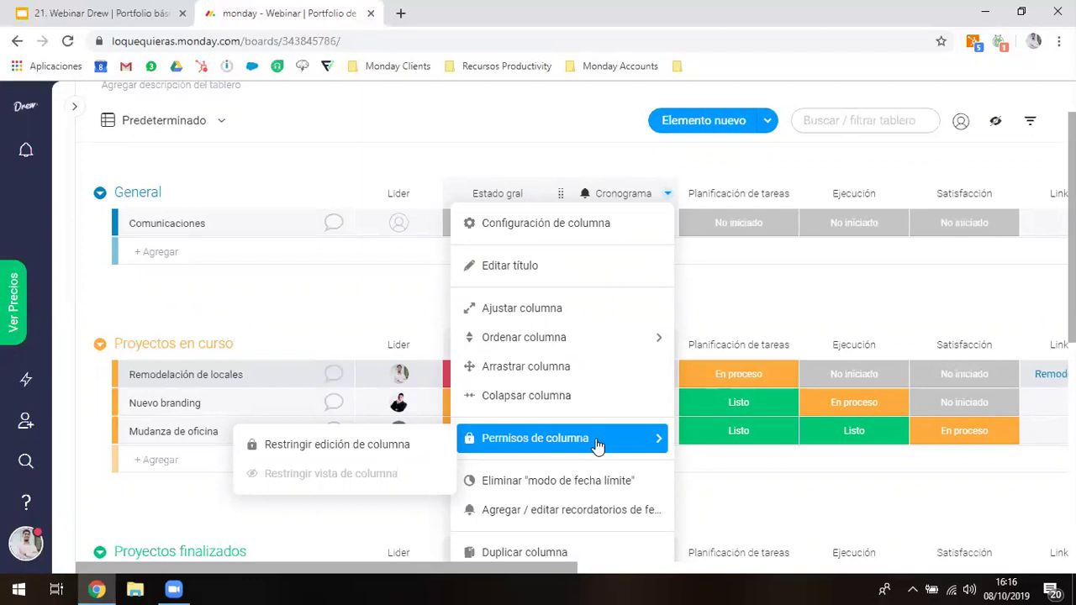
{"action": "left_click", "coordinate": [439, 448]}
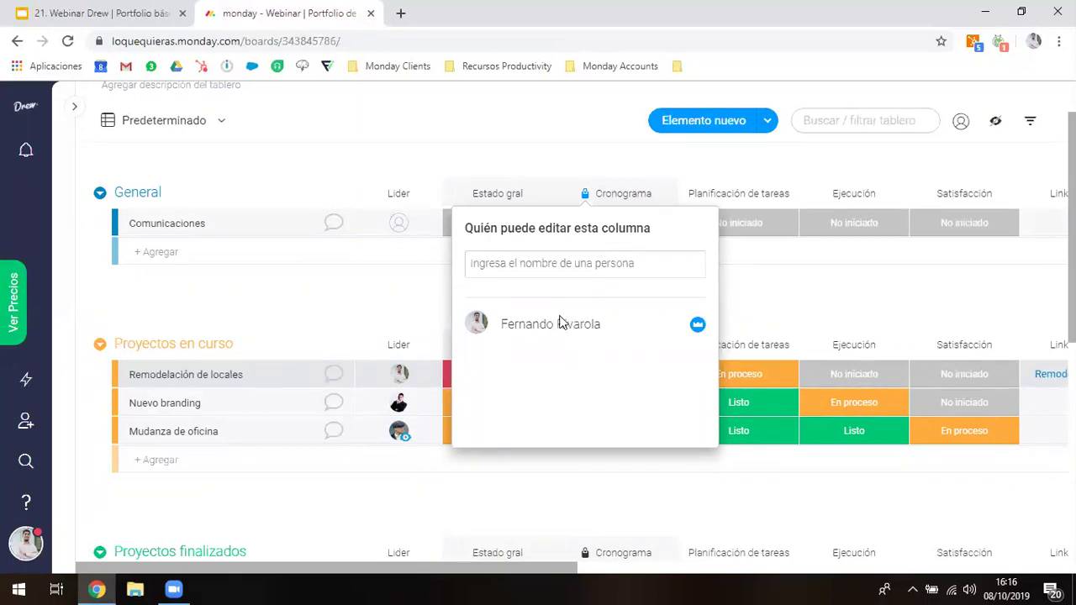
{"action": "mouse_move", "coordinate": [699, 331]}
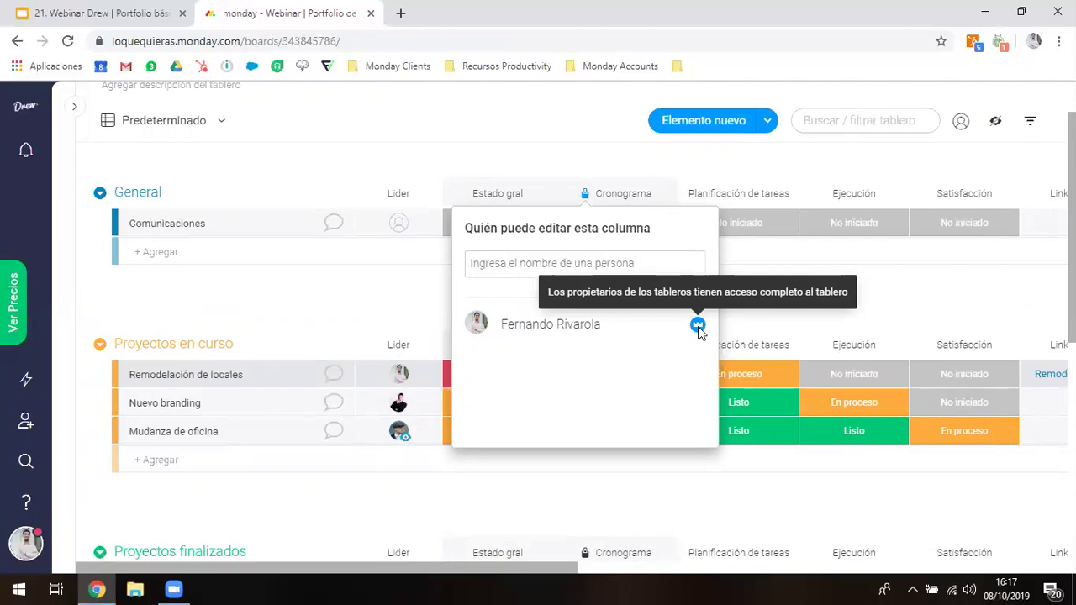
Close the column's editor list and review the Cronograma, Planificación de tareas, Ejecución and Satisfacción columns for the project groups
{"action": "left_click", "coordinate": [732, 310]}
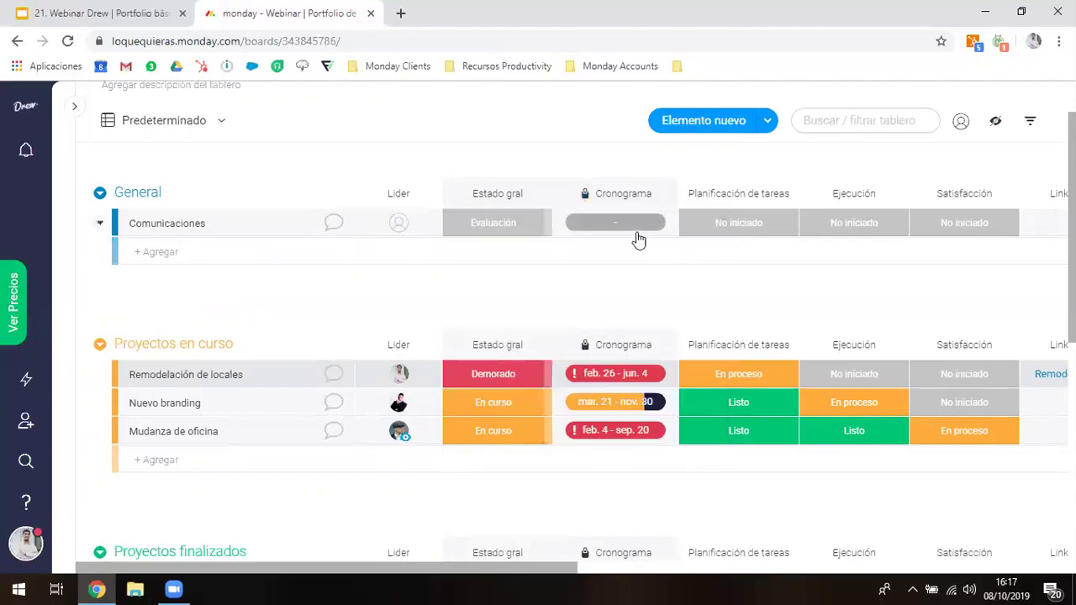
{"action": "scroll", "coordinate": [639, 241], "scroll_direction": "up", "scroll_amount": 1}
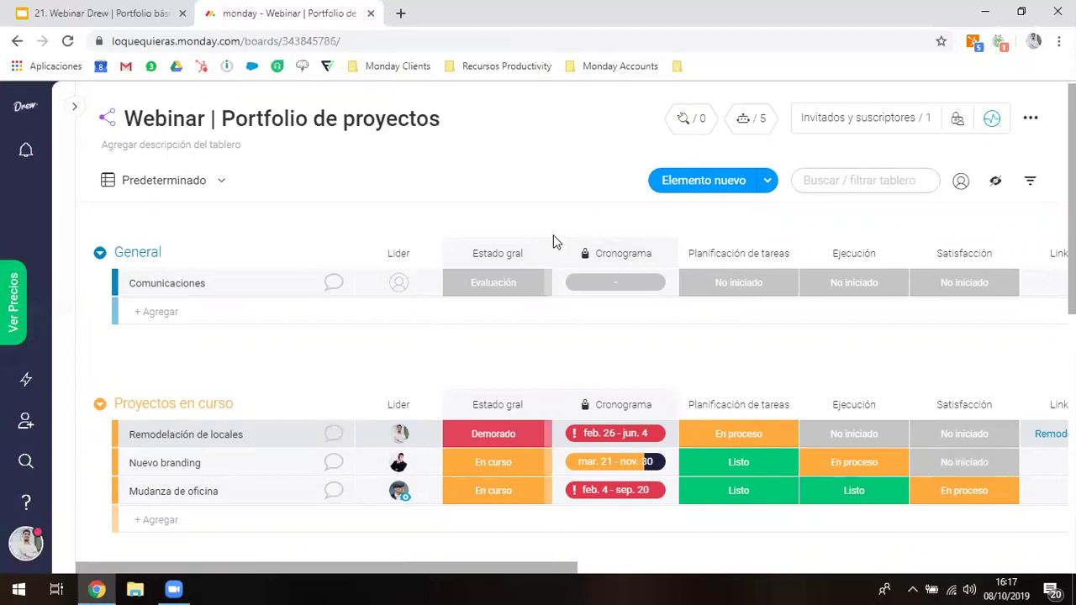
{"action": "scroll", "coordinate": [555, 237], "scroll_direction": "down", "scroll_amount": 1}
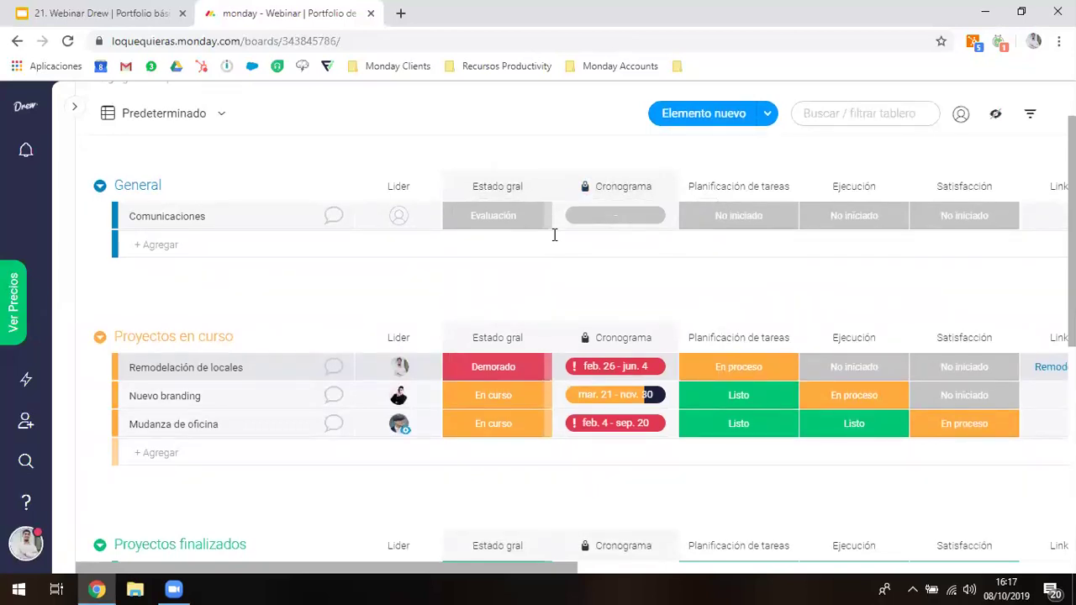
{"action": "scroll", "coordinate": [671, 316], "scroll_direction": "down", "scroll_amount": 2}
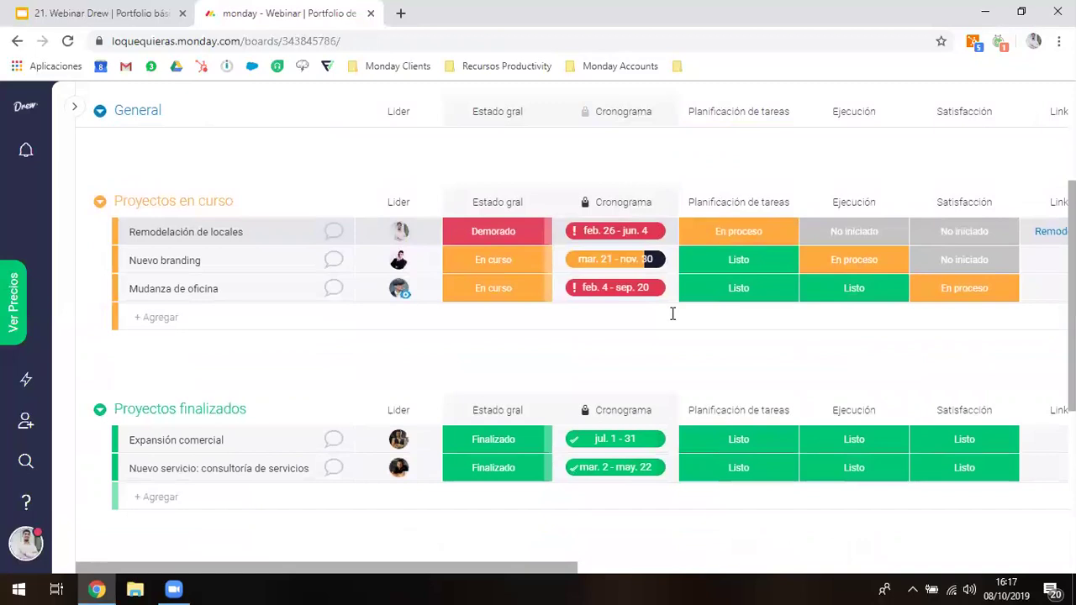
{"action": "scroll", "coordinate": [673, 314], "scroll_direction": "right", "scroll_amount": 1}
{"action": "scroll", "coordinate": [673, 314], "scroll_direction": "right", "scroll_amount": 1}
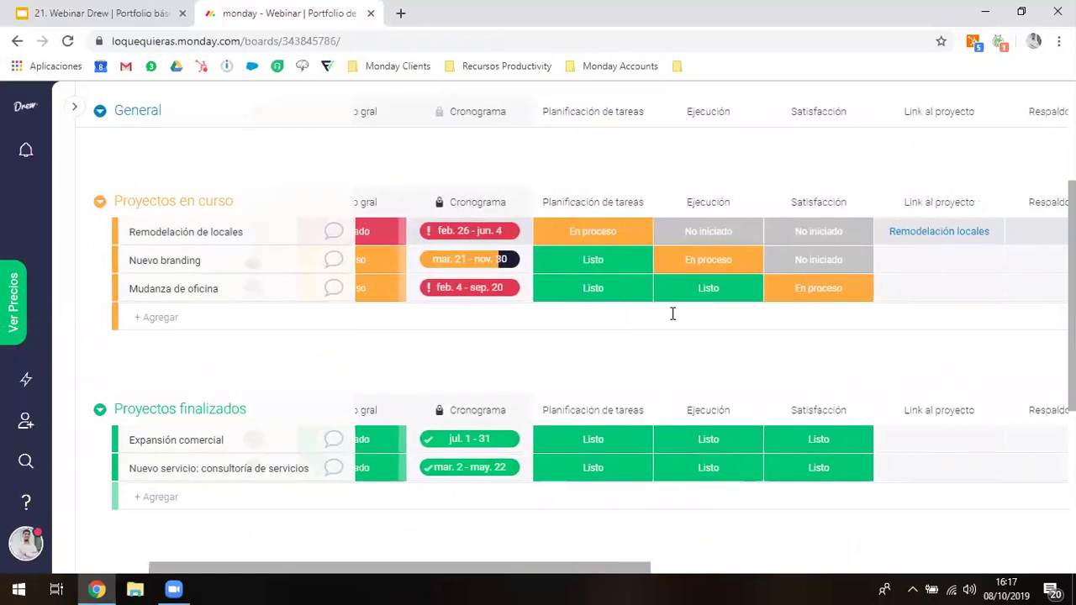
{"action": "scroll", "coordinate": [673, 314], "scroll_direction": "right", "scroll_amount": 1}
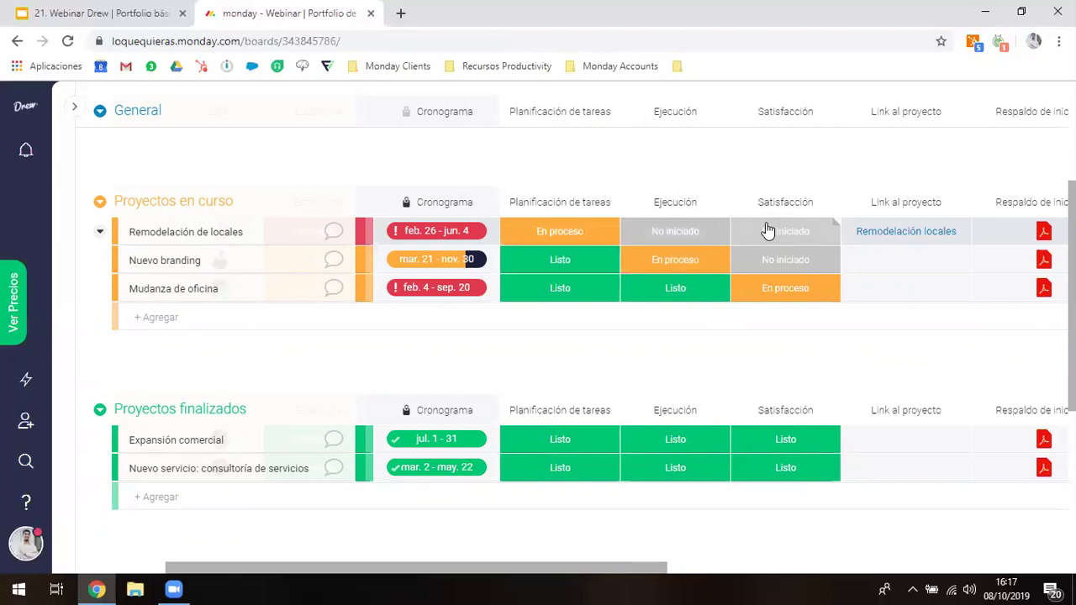
{"action": "scroll", "coordinate": [655, 192], "scroll_direction": "left", "scroll_amount": 3}
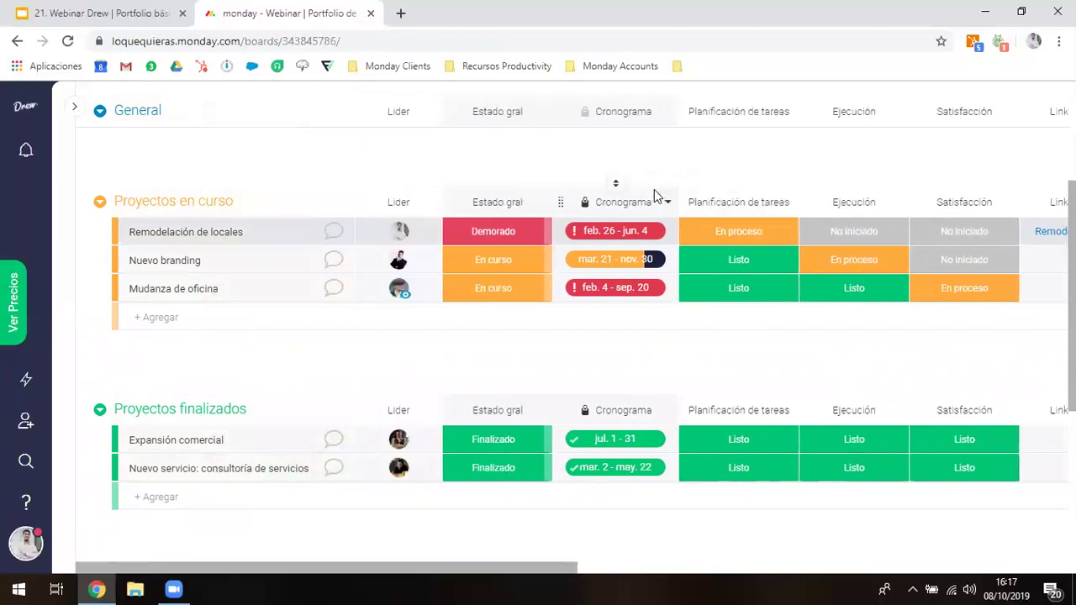
{"action": "scroll", "coordinate": [654, 192], "scroll_direction": "right", "scroll_amount": 4}
{"action": "scroll", "coordinate": [654, 192], "scroll_direction": "right", "scroll_amount": 4}
{"action": "scroll", "coordinate": [656, 195], "scroll_direction": "left", "scroll_amount": 5}
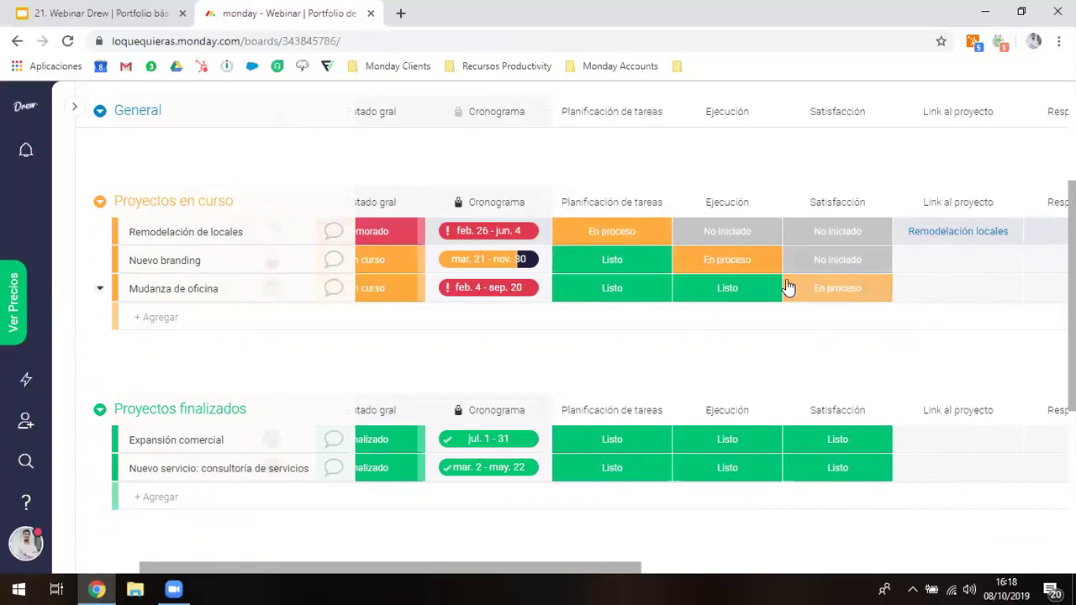
Compare each project's % Avance with its Planificación de tareas, Ejecución and Satisfacción statuses
{"action": "scroll", "coordinate": [788, 287], "scroll_direction": "right", "scroll_amount": 10}
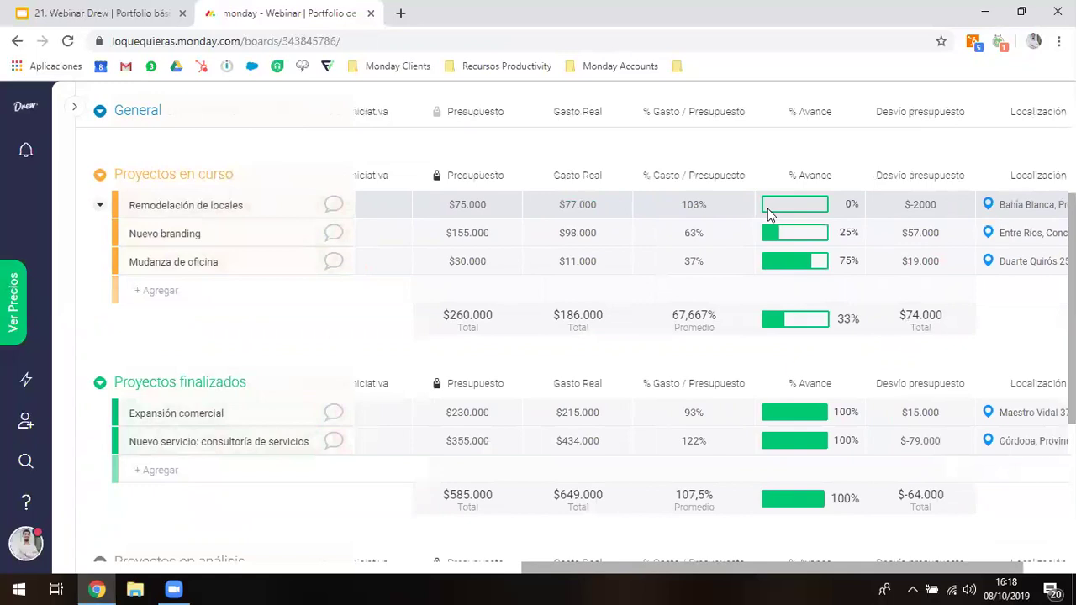
{"action": "scroll", "coordinate": [802, 177], "scroll_direction": "up", "scroll_amount": 3}
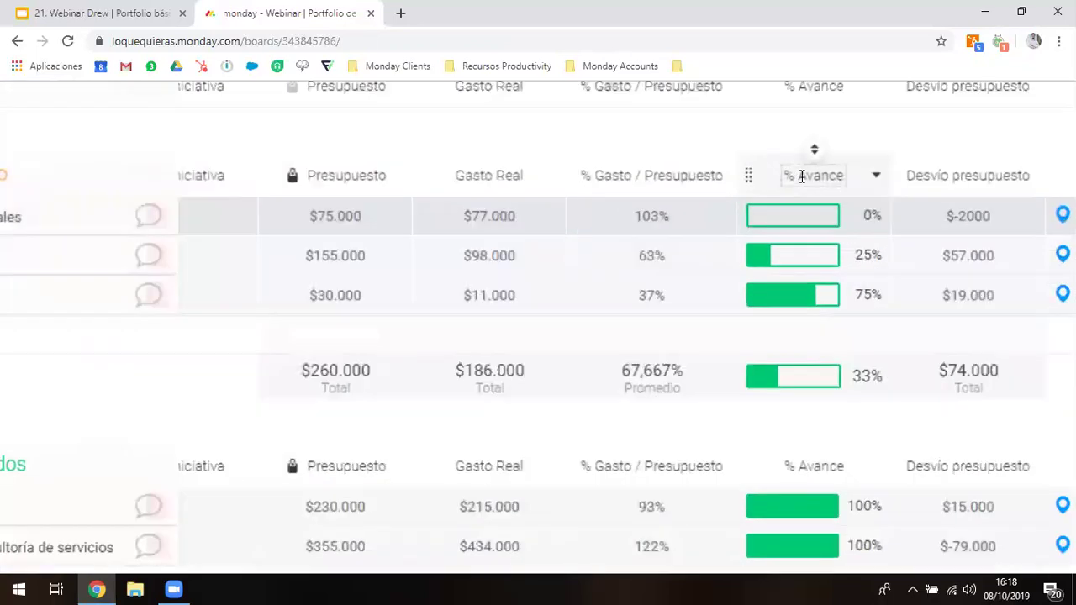
{"action": "scroll", "coordinate": [802, 176], "scroll_direction": "down", "scroll_amount": 3}
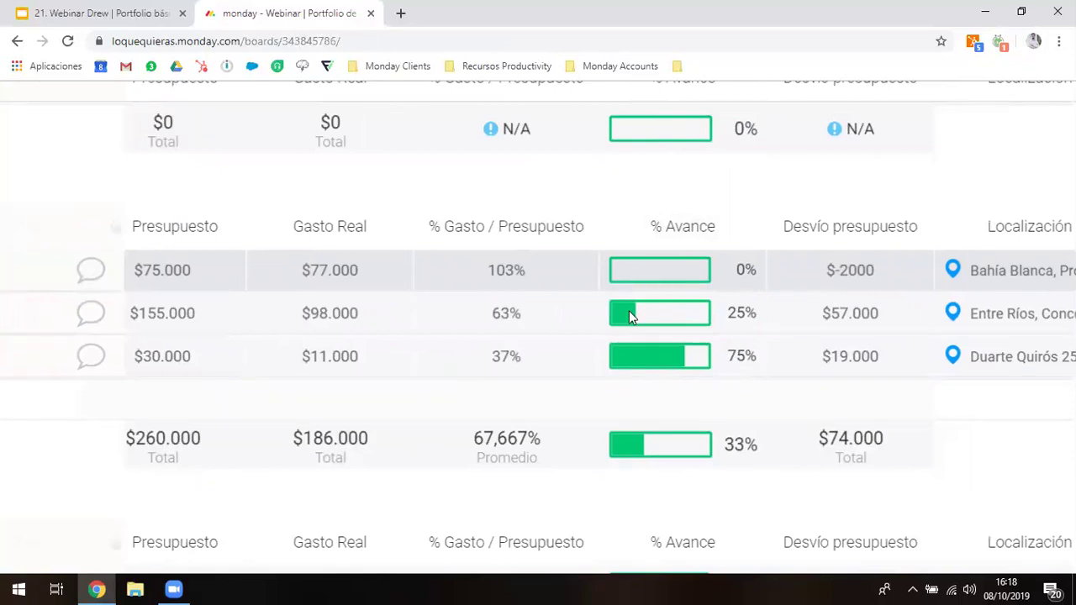
{"action": "scroll", "coordinate": [573, 380], "scroll_direction": "left", "scroll_amount": 3}
{"action": "scroll", "coordinate": [573, 380], "scroll_direction": "left", "scroll_amount": 3}
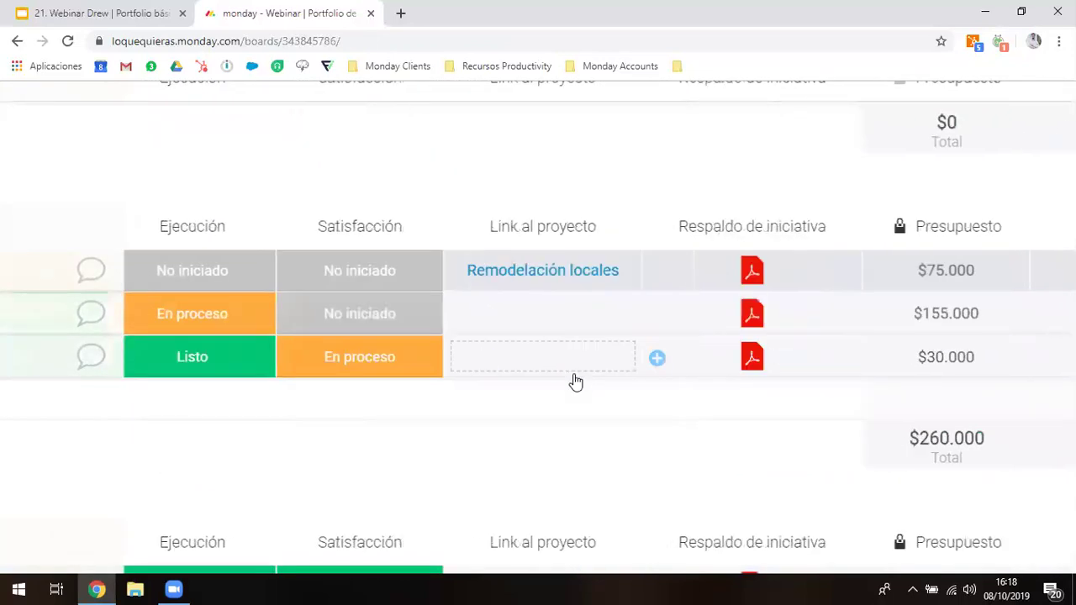
{"action": "scroll", "coordinate": [574, 377], "scroll_direction": "down", "scroll_amount": 3}
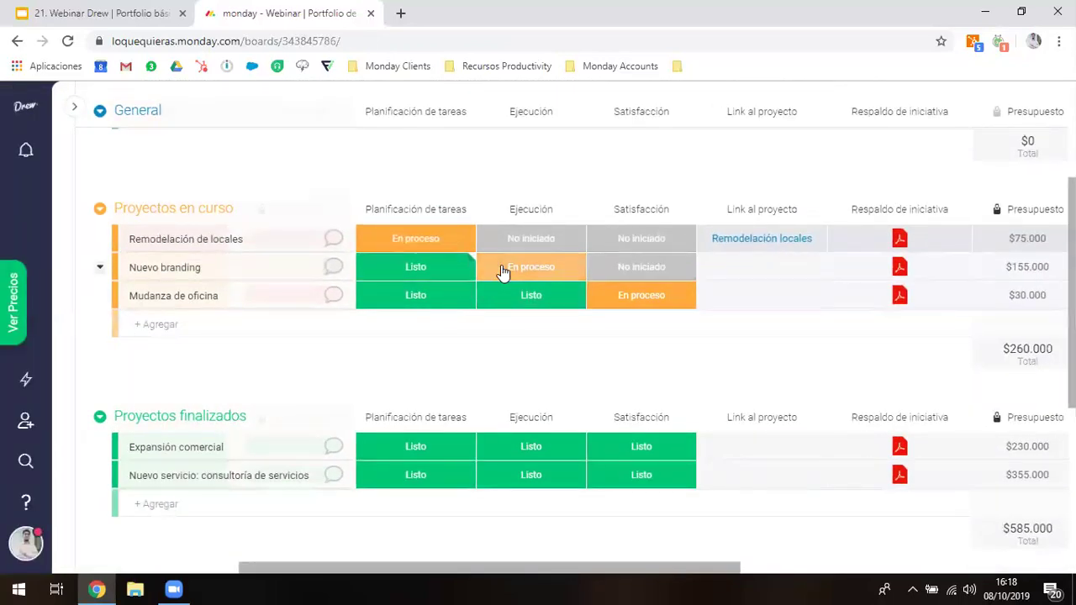
{"action": "scroll", "coordinate": [714, 238], "scroll_direction": "right", "scroll_amount": 5}
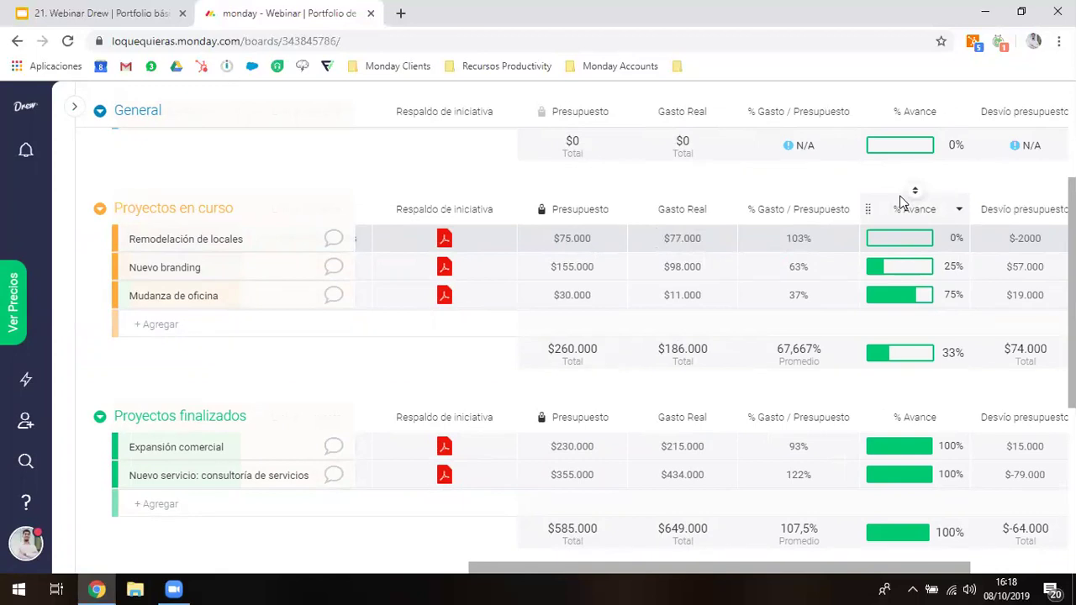
{"action": "scroll", "coordinate": [680, 180], "scroll_direction": "left", "scroll_amount": 5}
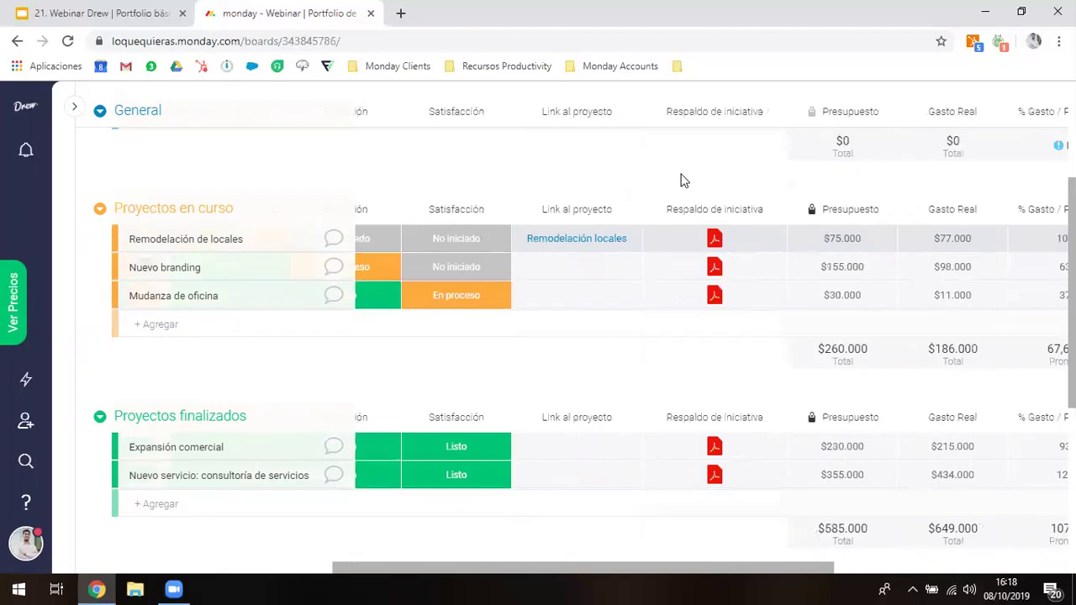
{"action": "scroll", "coordinate": [572, 197], "scroll_direction": "left", "scroll_amount": 3}
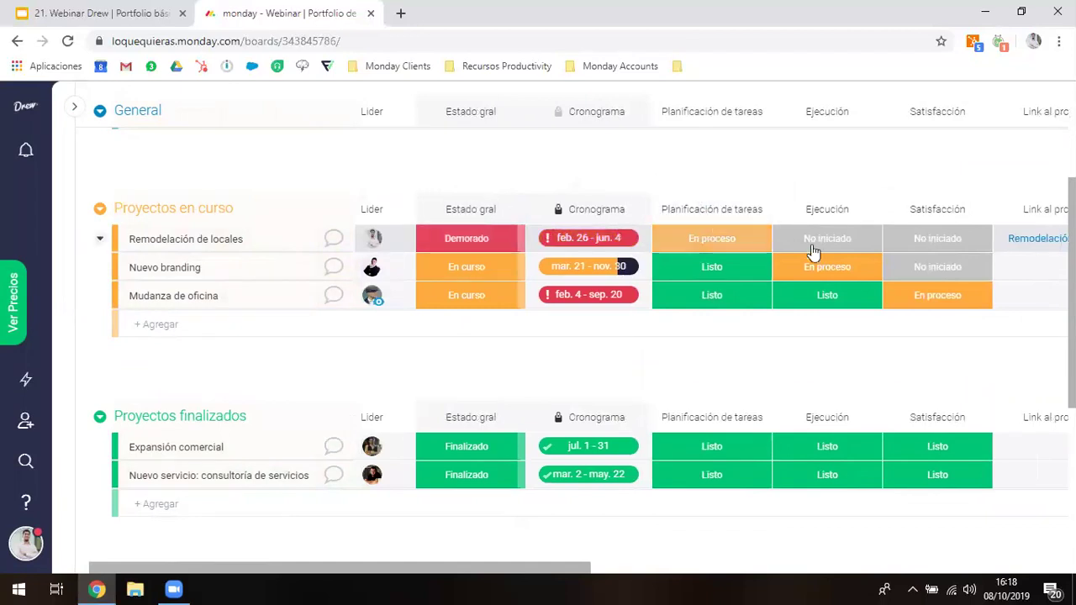
{"action": "scroll", "coordinate": [926, 202], "scroll_direction": "right", "scroll_amount": 8}
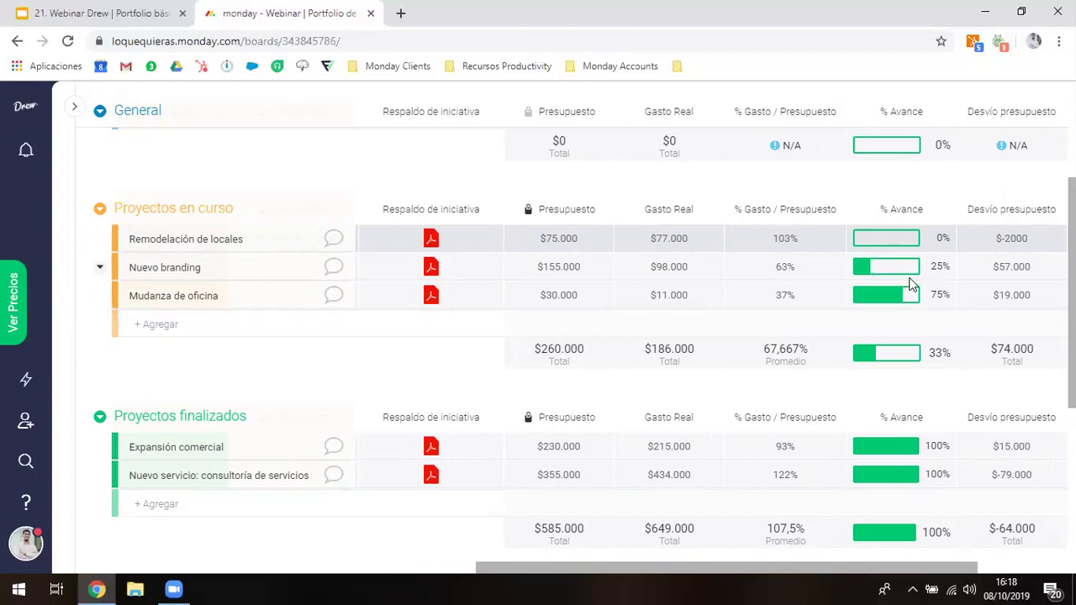
{"action": "scroll", "coordinate": [749, 279], "scroll_direction": "left", "scroll_amount": 8}
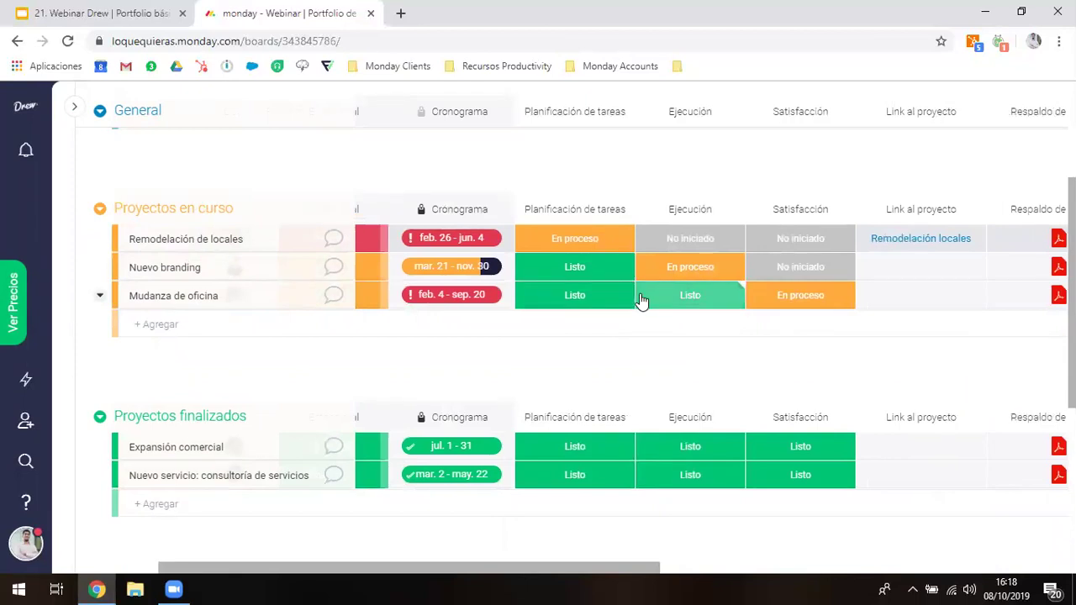
{"action": "scroll", "coordinate": [640, 301], "scroll_direction": "right", "scroll_amount": 8}
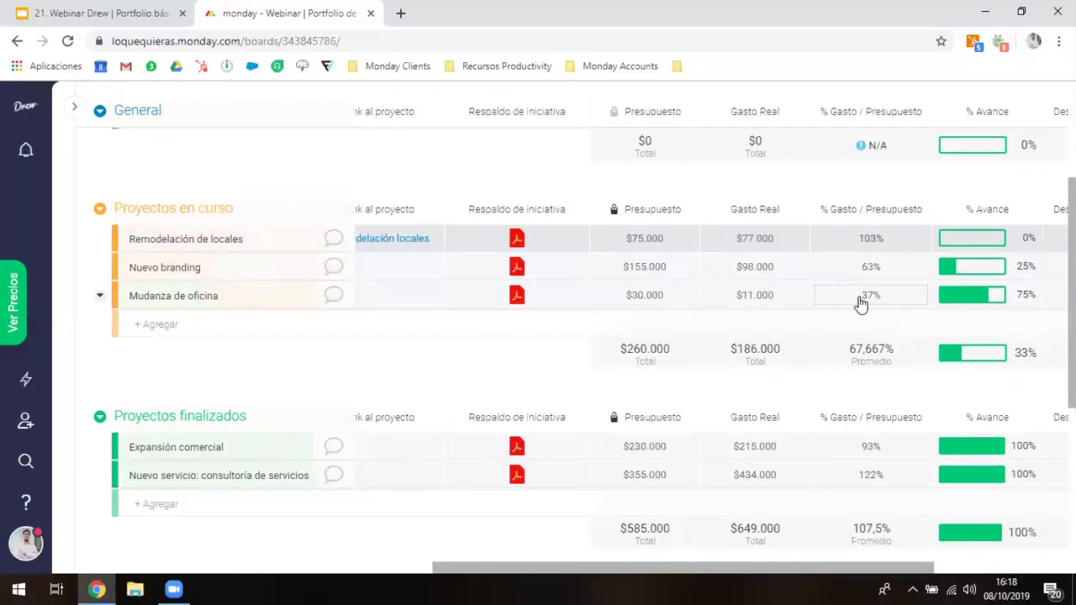
{"action": "scroll", "coordinate": [973, 303], "scroll_direction": "right", "scroll_amount": 3}
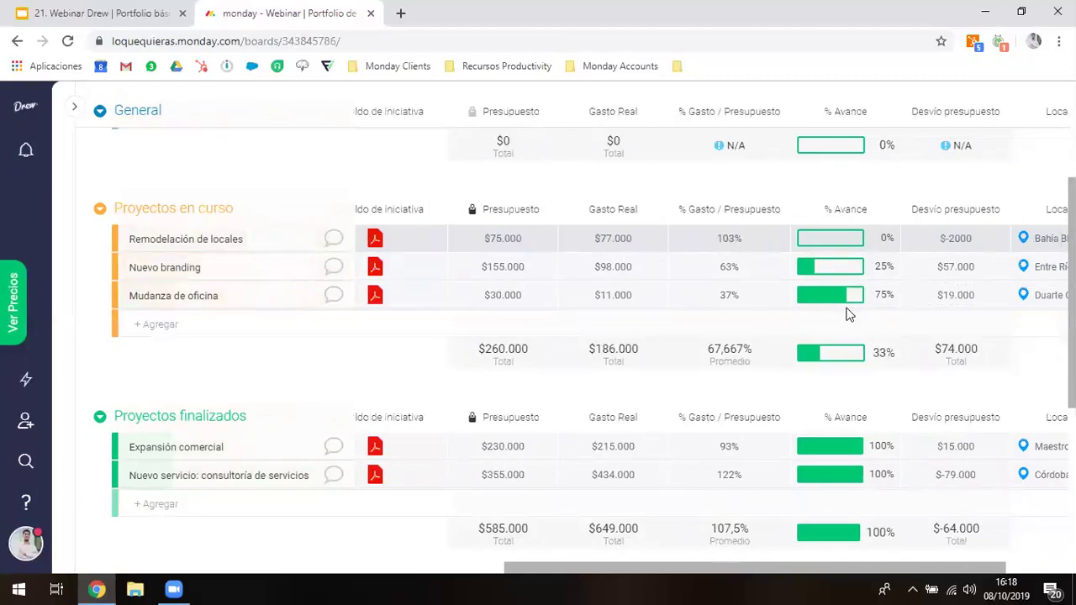
Weight the % Avance column at 15% for Planificación de tareas, 70% for Ejecución and 15% for Satisfacción, and save the settings
{"action": "left_click", "coordinate": [890, 210]}
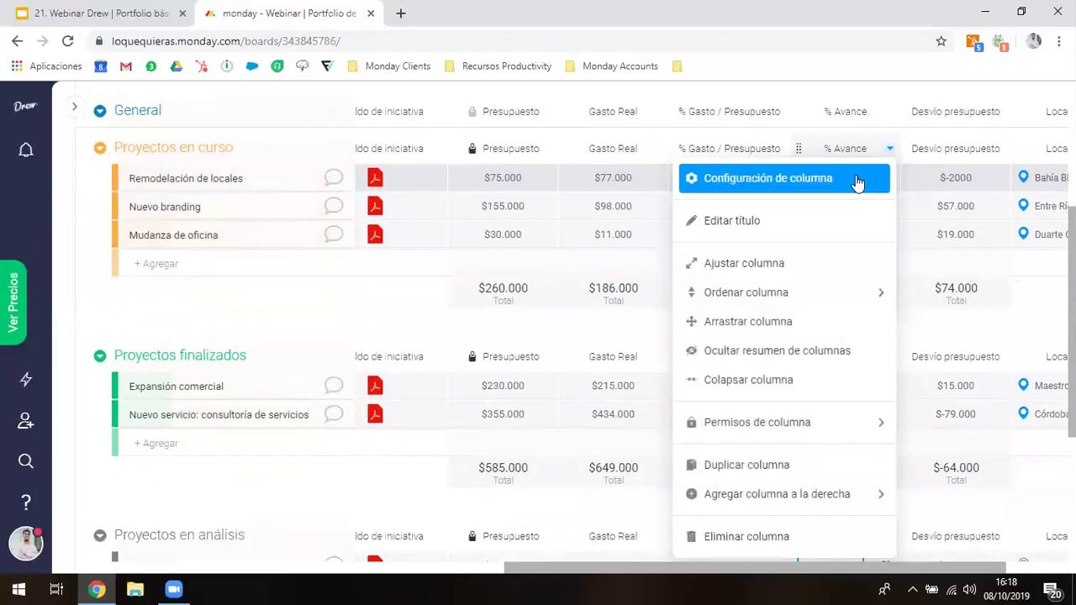
{"action": "left_click", "coordinate": [857, 180]}
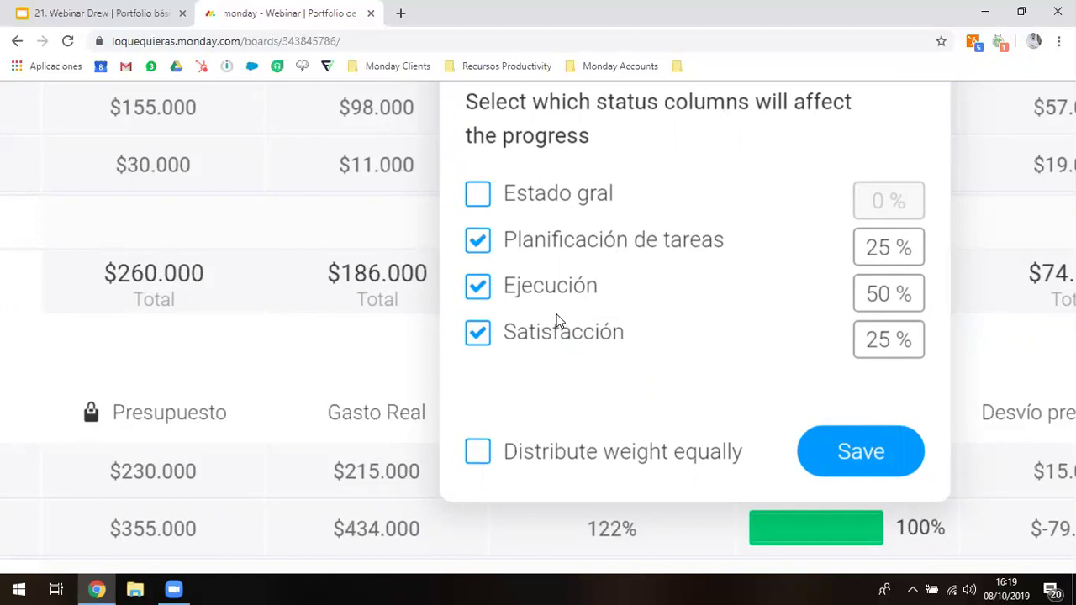
{"action": "key", "text": "ctrl+0"}
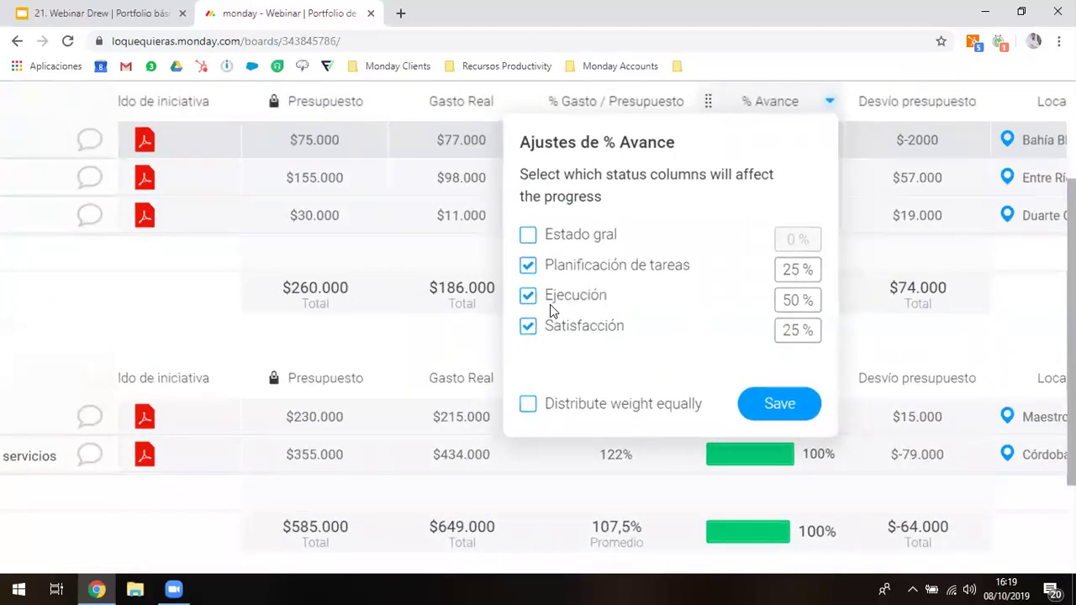
{"action": "left_click", "coordinate": [790, 269]}
{"action": "type", "text": "15"}
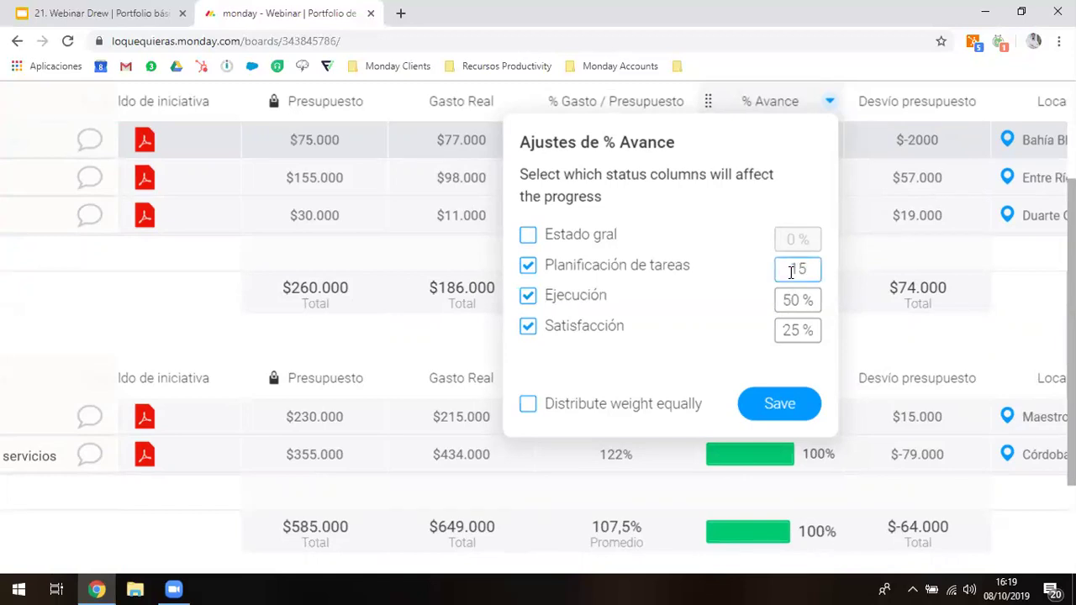
{"action": "left_click", "coordinate": [791, 328]}
{"action": "left_click", "coordinate": [790, 301]}
{"action": "type", "text": "70"}
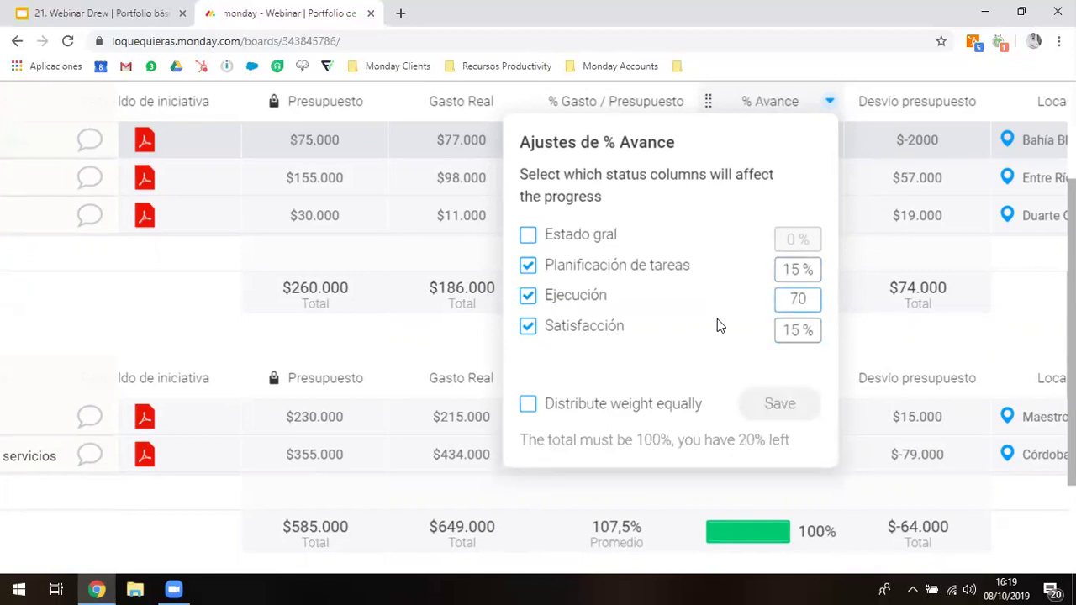
{"action": "left_click", "coordinate": [696, 342]}
{"action": "left_click", "coordinate": [770, 404]}
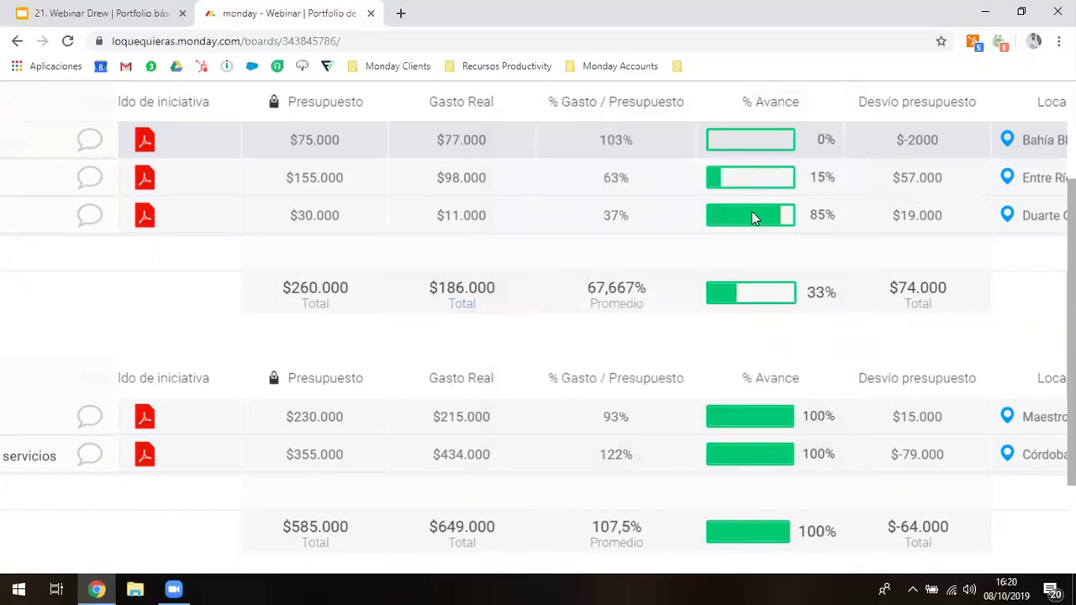
Set Planificación de tareas and Ejecución to Listo for the Remodelación de locales project
{"action": "scroll", "coordinate": [750, 219], "scroll_direction": "left", "scroll_amount": 1}
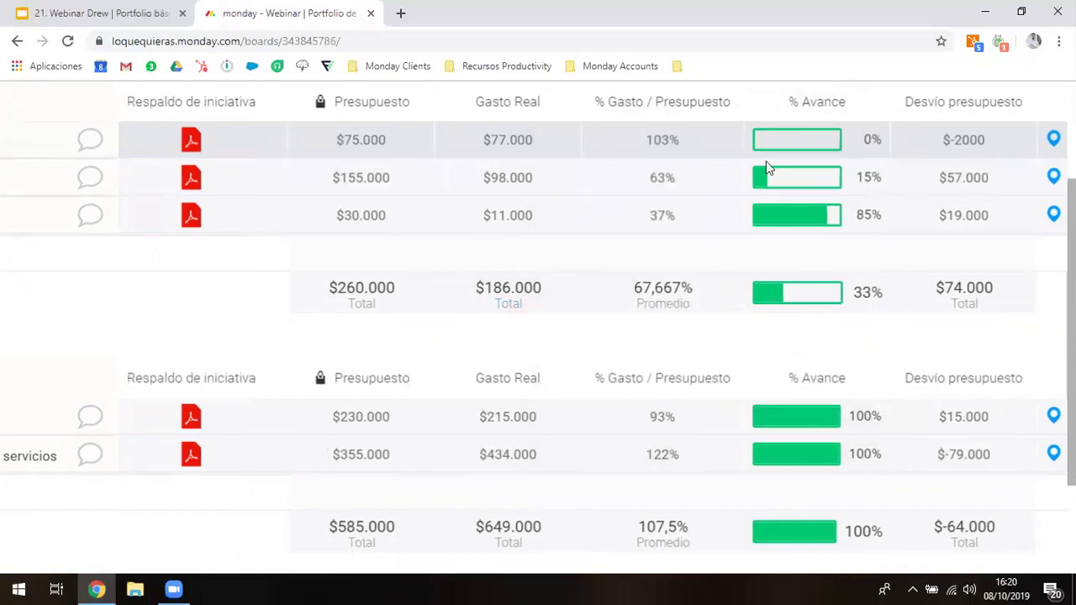
{"action": "scroll", "coordinate": [666, 211], "scroll_direction": "left", "scroll_amount": 8}
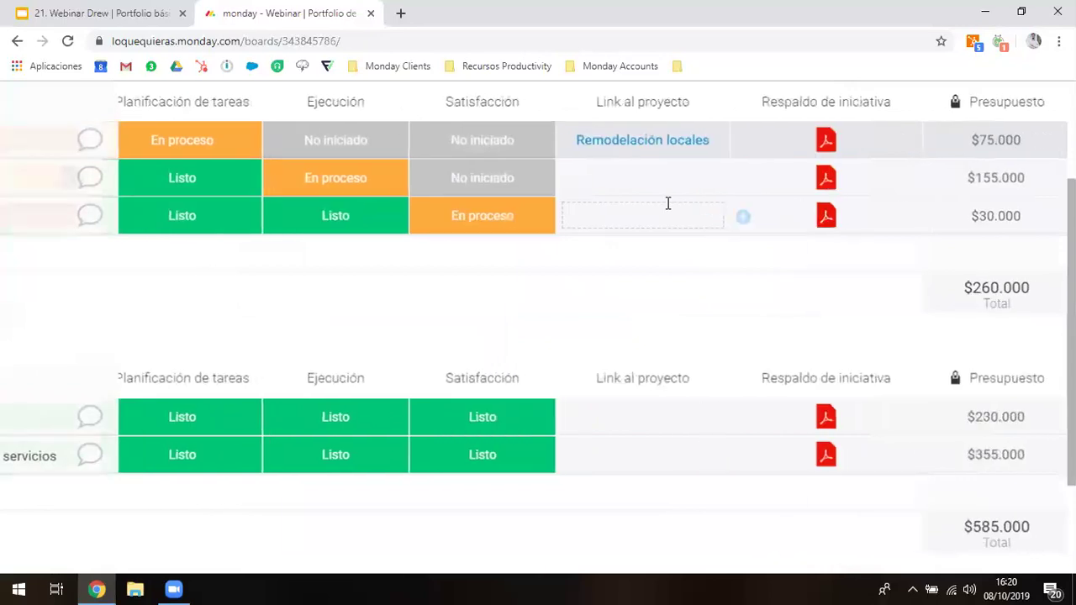
{"action": "scroll", "coordinate": [441, 154], "scroll_direction": "up", "scroll_amount": 1}
{"action": "left_click", "coordinate": [220, 207]}
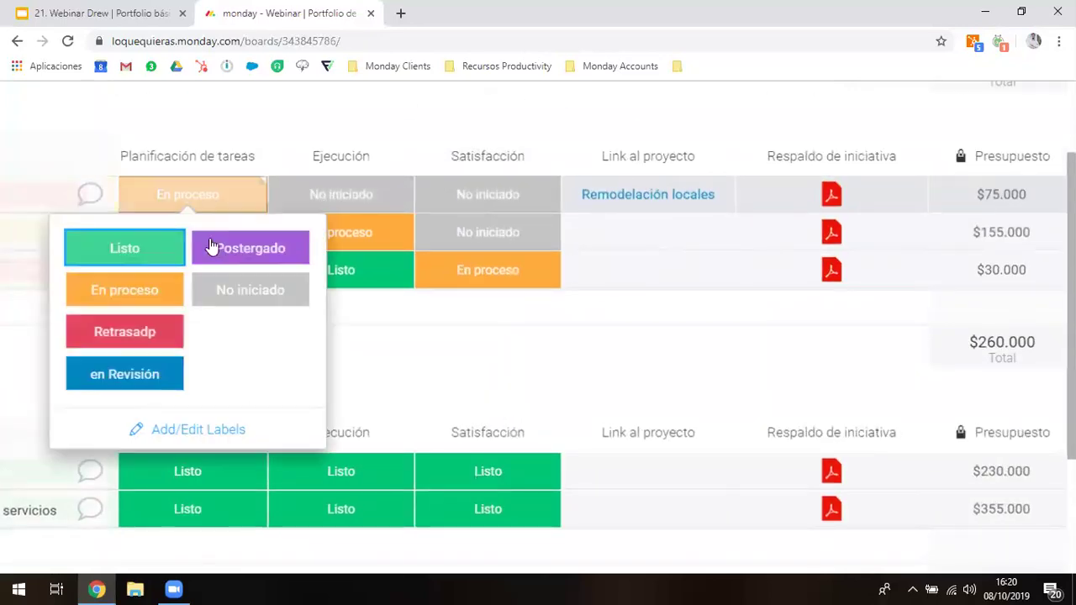
{"action": "left_click", "coordinate": [168, 252]}
{"action": "left_click", "coordinate": [308, 206]}
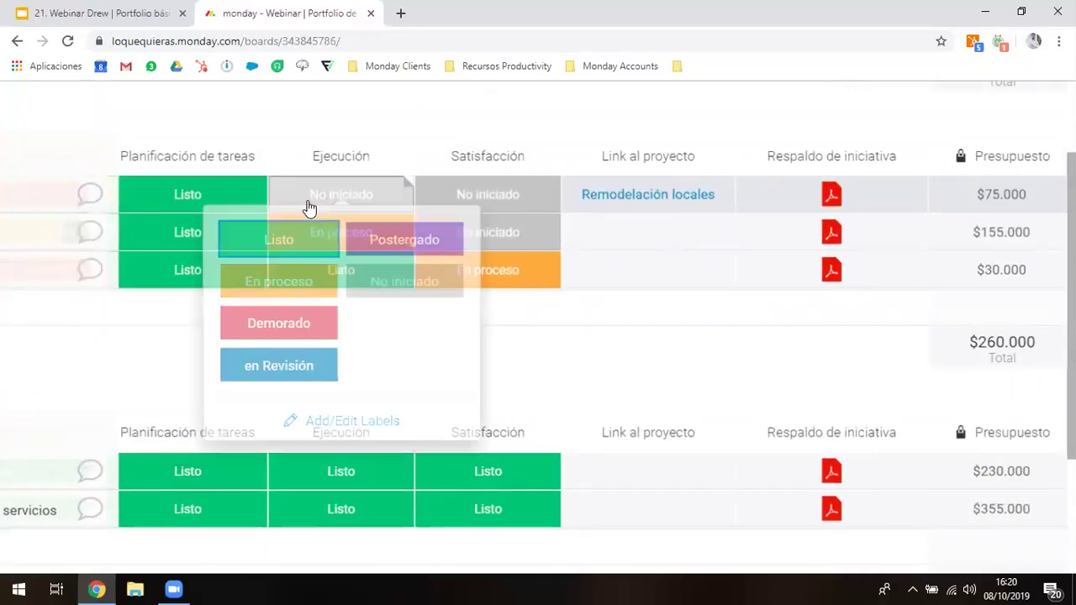
{"action": "left_click", "coordinate": [301, 247]}
Check the % Avance of Remodelación de locales and review the Link al proyecto, Respaldo de iniciativa and budget columns
{"action": "scroll", "coordinate": [414, 235], "scroll_direction": "right", "scroll_amount": 10}
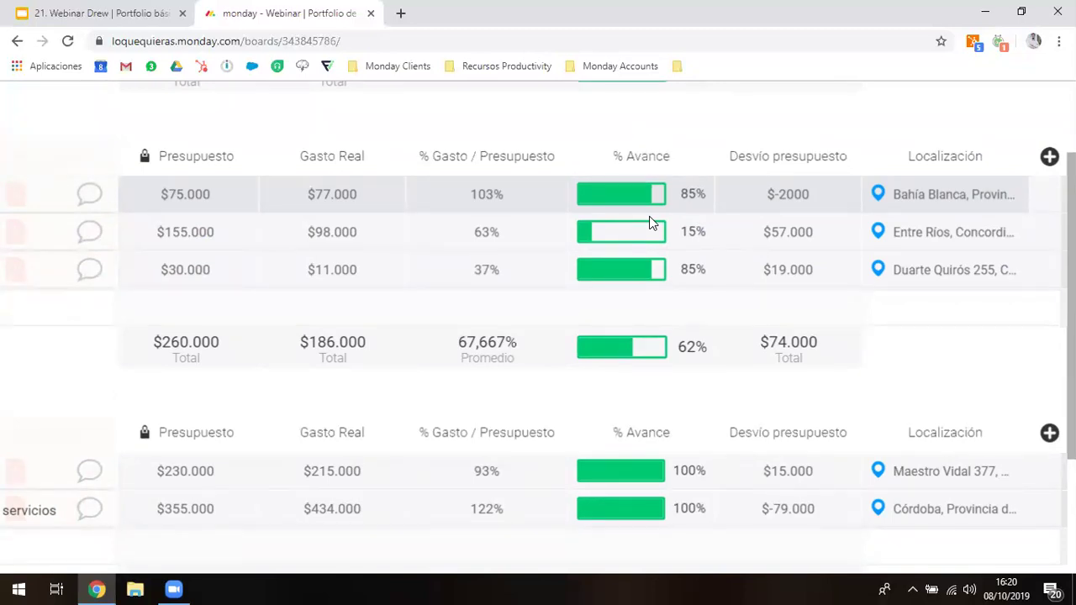
{"action": "scroll", "coordinate": [475, 125], "scroll_direction": "left", "scroll_amount": 10}
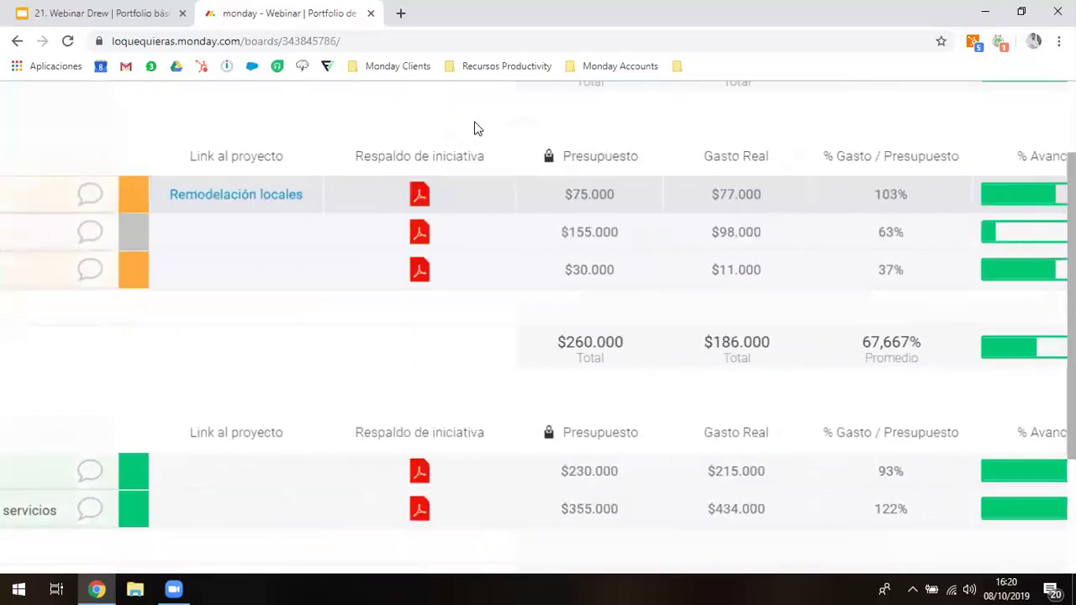
{"action": "scroll", "coordinate": [474, 128], "scroll_direction": "left", "scroll_amount": 6}
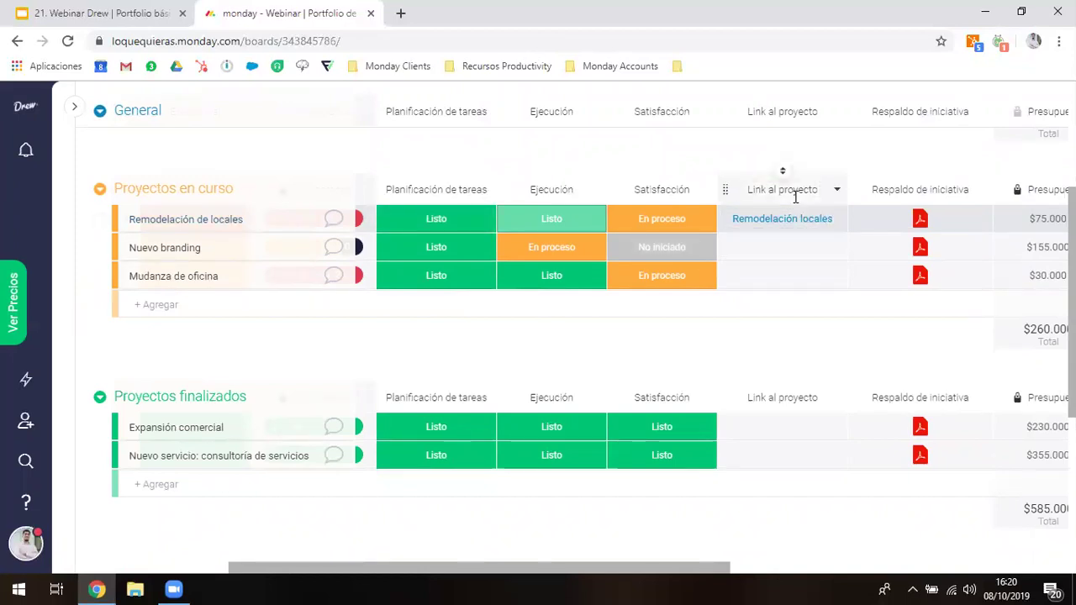
{"action": "scroll", "coordinate": [793, 199], "scroll_direction": "right", "scroll_amount": 5}
{"action": "scroll", "coordinate": [798, 203], "scroll_direction": "right", "scroll_amount": 5}
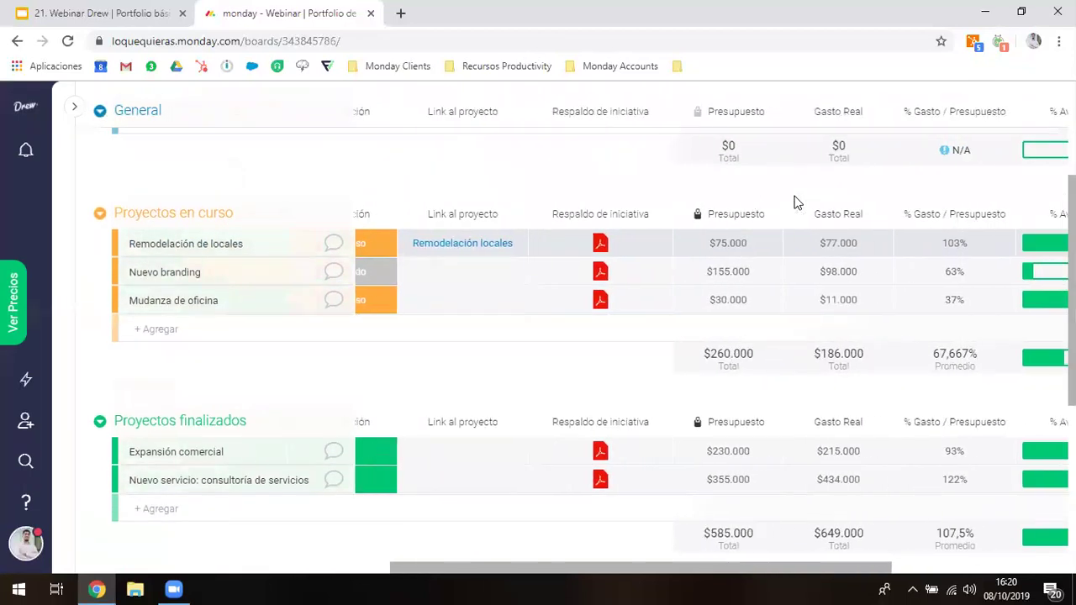
{"action": "scroll", "coordinate": [797, 203], "scroll_direction": "right", "scroll_amount": 1}
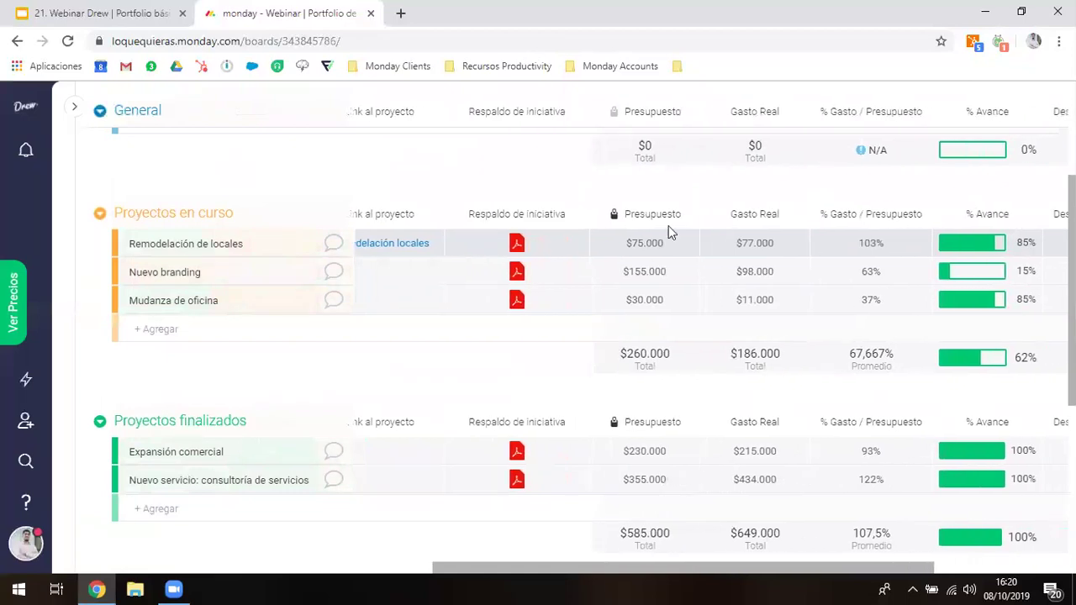
Open the PDF in Respaldo de iniciativa for Remodelación de locales, skim its first pages, and close the preview
{"action": "left_click", "coordinate": [517, 247]}
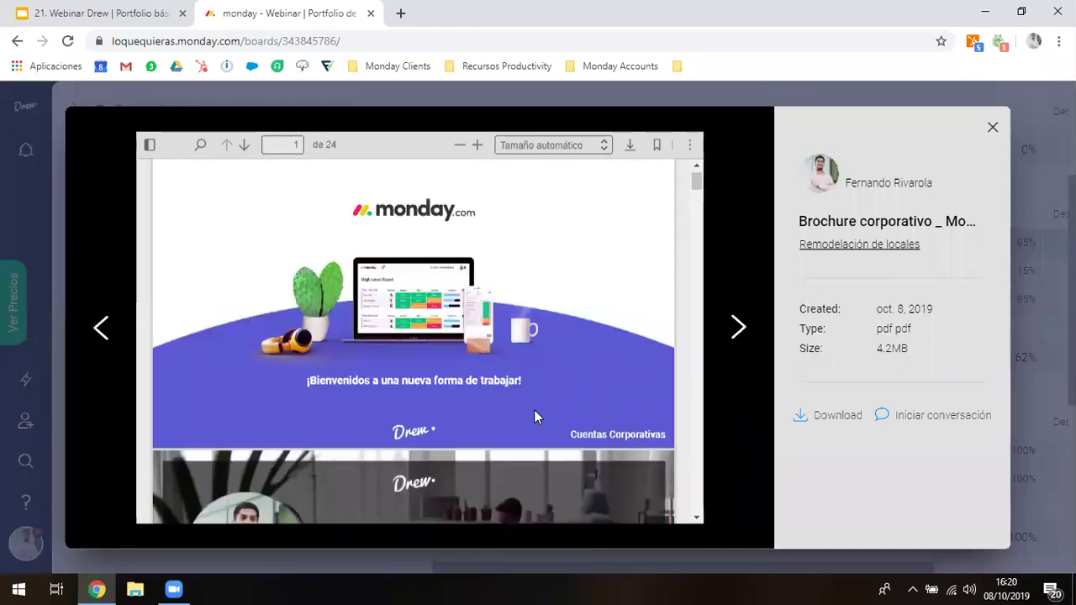
{"action": "scroll", "coordinate": [534, 416], "scroll_direction": "down", "scroll_amount": 3}
{"action": "scroll", "coordinate": [535, 416], "scroll_direction": "down", "scroll_amount": 8}
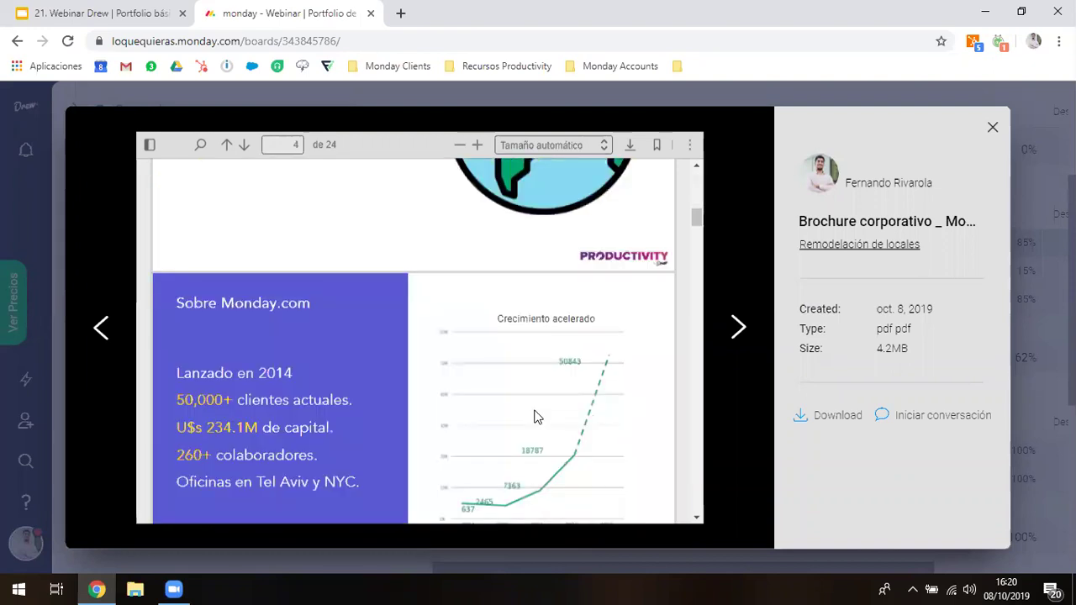
{"action": "scroll", "coordinate": [536, 417], "scroll_direction": "up", "scroll_amount": 12}
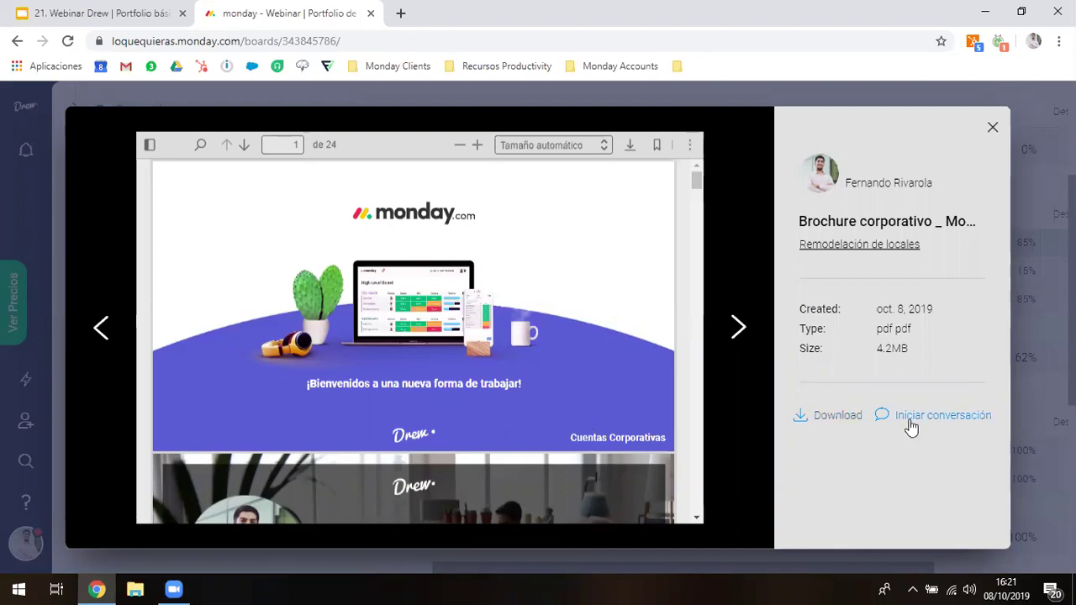
{"action": "key", "text": "Escape"}
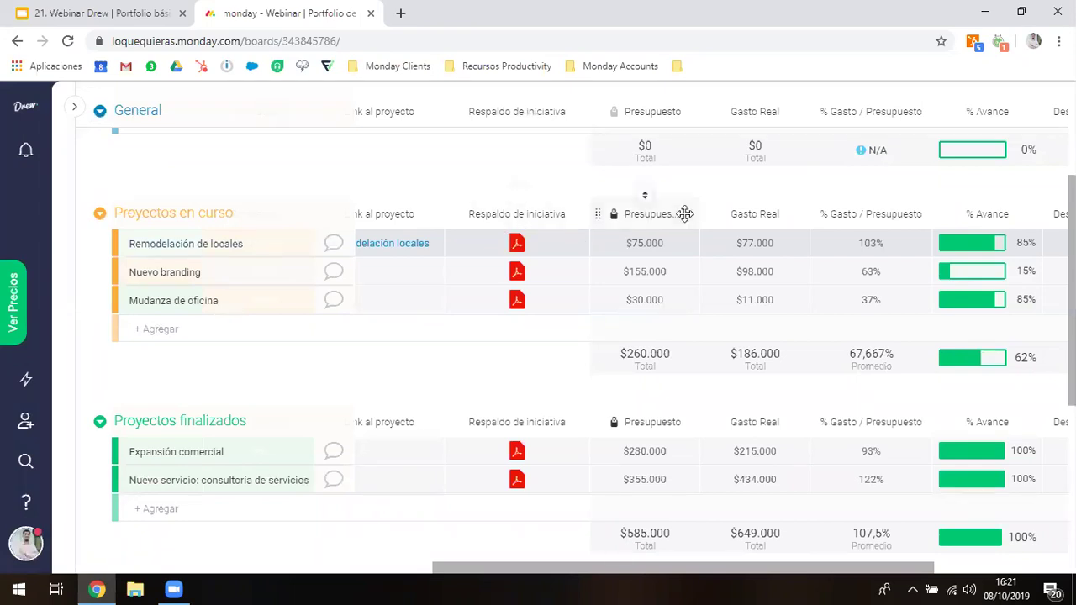
Examine Presupuesto, Gasto Real and % Gasto / Presupuesto for the projects in Proyectos en curso, including the Mudanza de oficina budget
{"action": "scroll", "coordinate": [685, 215], "scroll_direction": "right", "scroll_amount": 2}
{"action": "scroll", "coordinate": [686, 215], "scroll_direction": "up", "scroll_amount": 3}
{"action": "scroll", "coordinate": [545, 182], "scroll_direction": "up", "scroll_amount": 3}
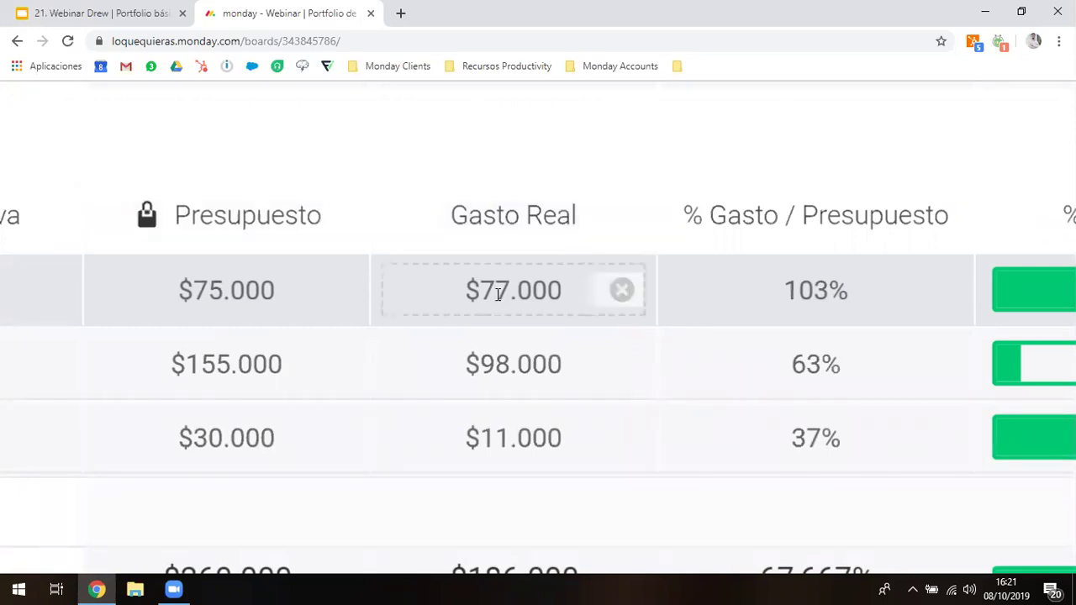
{"action": "scroll", "coordinate": [499, 279], "scroll_direction": "down", "scroll_amount": 2}
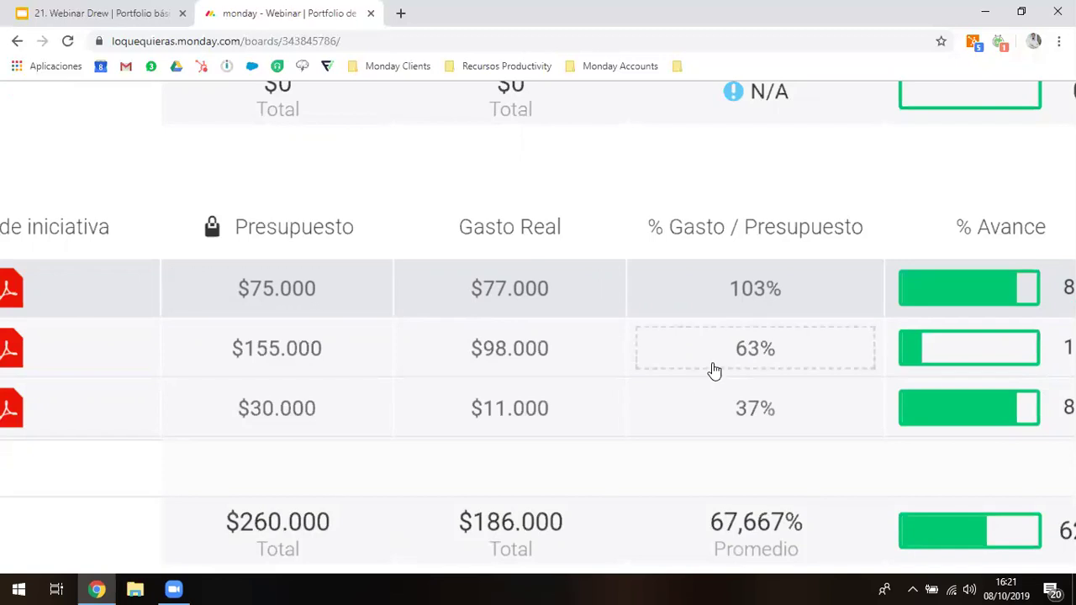
{"action": "scroll", "coordinate": [896, 365], "scroll_direction": "right", "scroll_amount": 3}
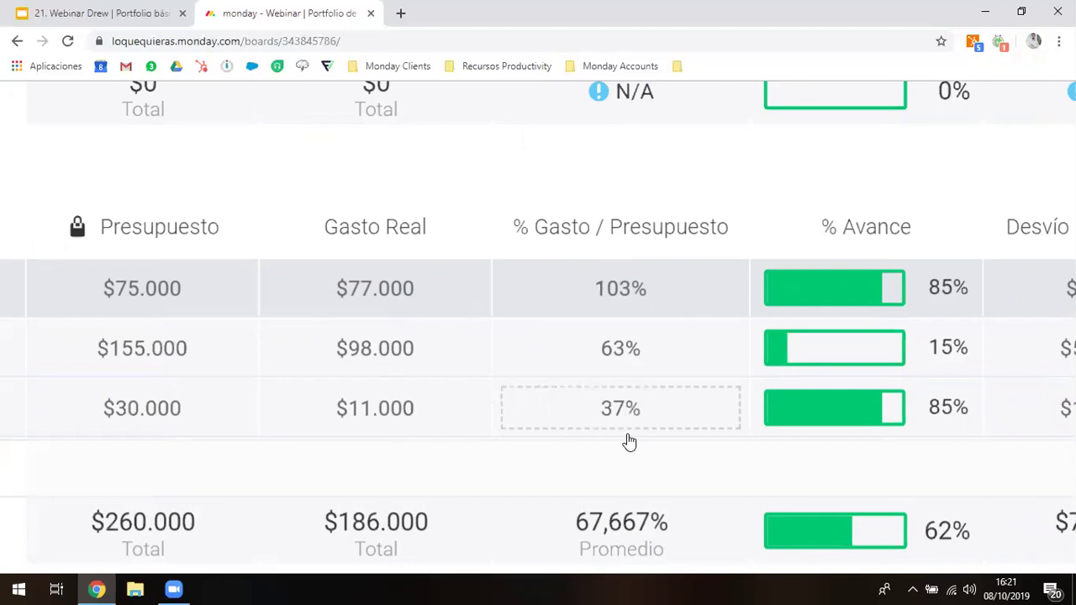
{"action": "scroll", "coordinate": [631, 386], "scroll_direction": "down", "scroll_amount": 3}
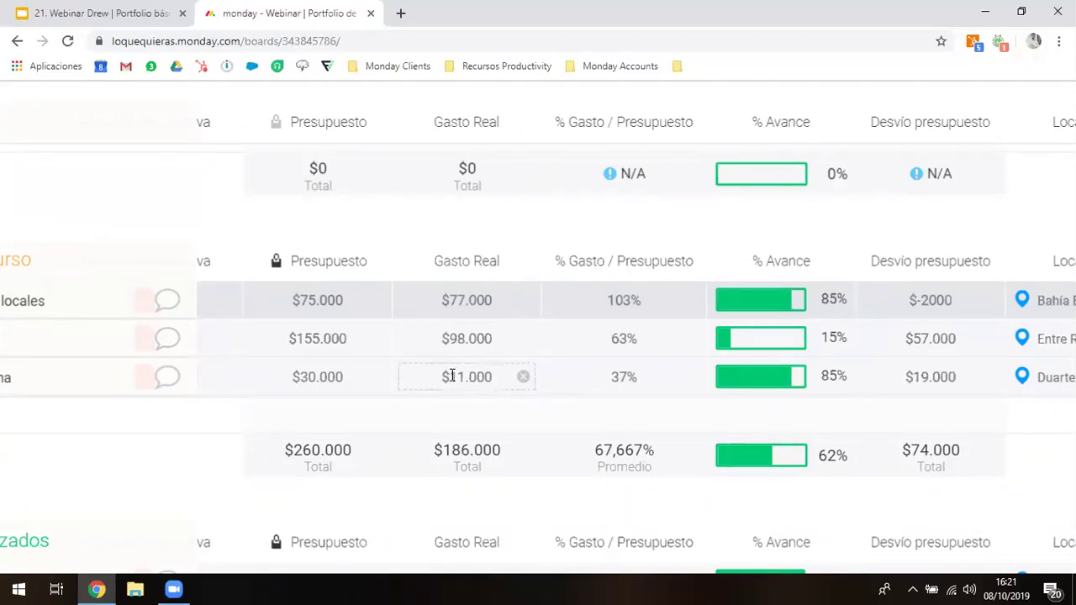
{"action": "left_click", "coordinate": [298, 385]}
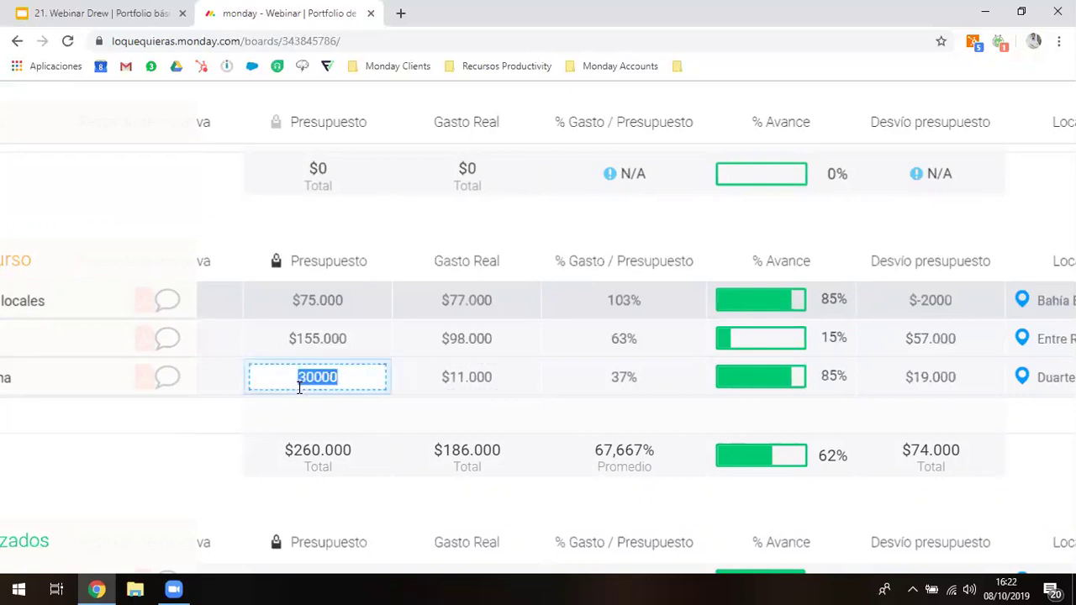
{"action": "left_click", "coordinate": [330, 404]}
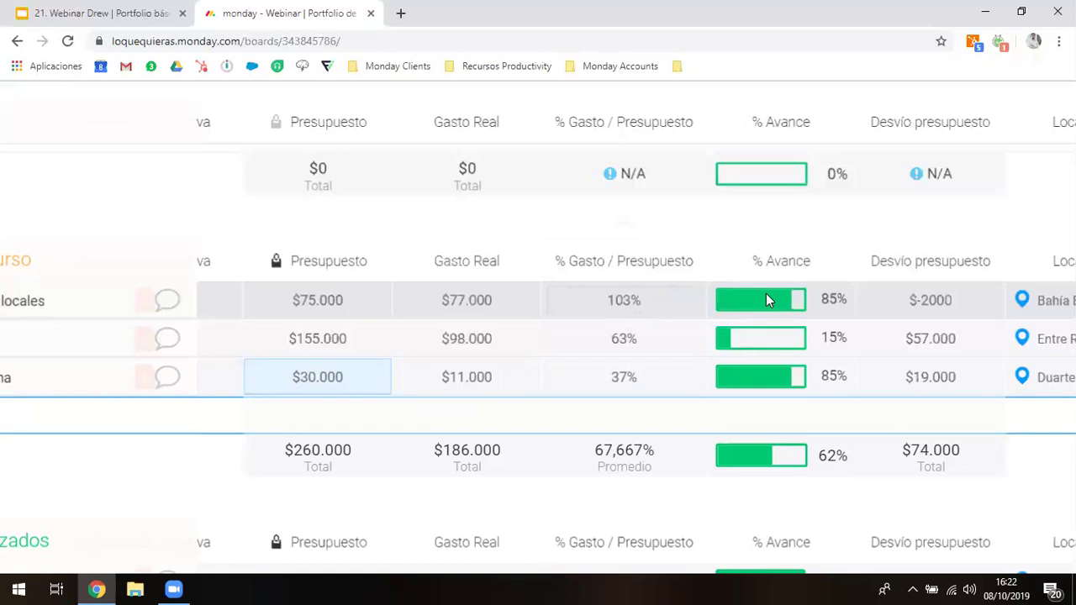
Compare % Avance with Desvío presupuesto for the ongoing projects and check the Localización column
{"action": "scroll", "coordinate": [768, 300], "scroll_direction": "down", "scroll_amount": 1}
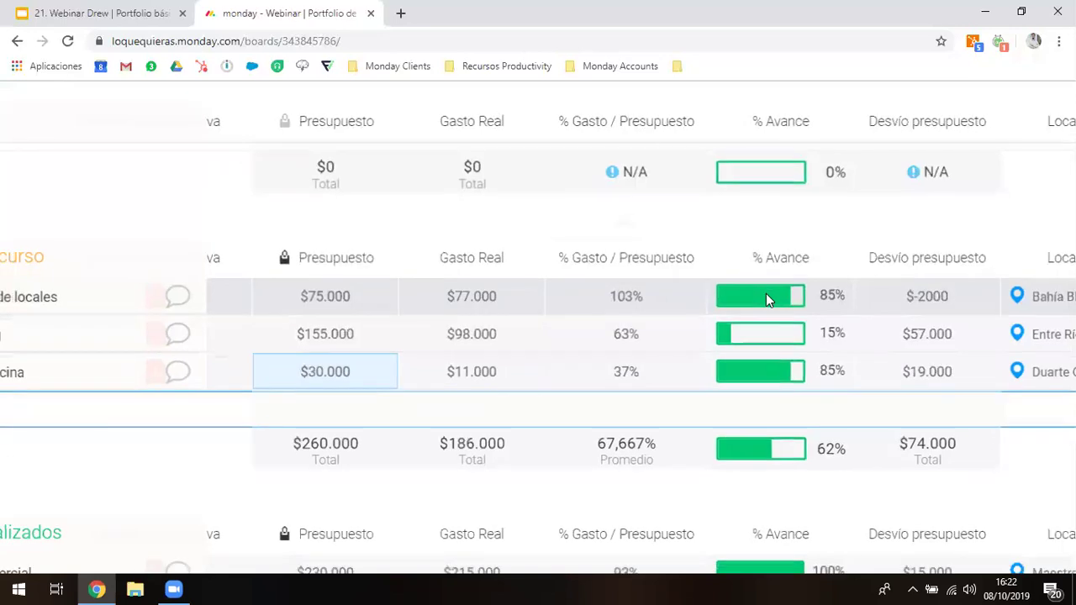
{"action": "scroll", "coordinate": [798, 296], "scroll_direction": "down", "scroll_amount": 2}
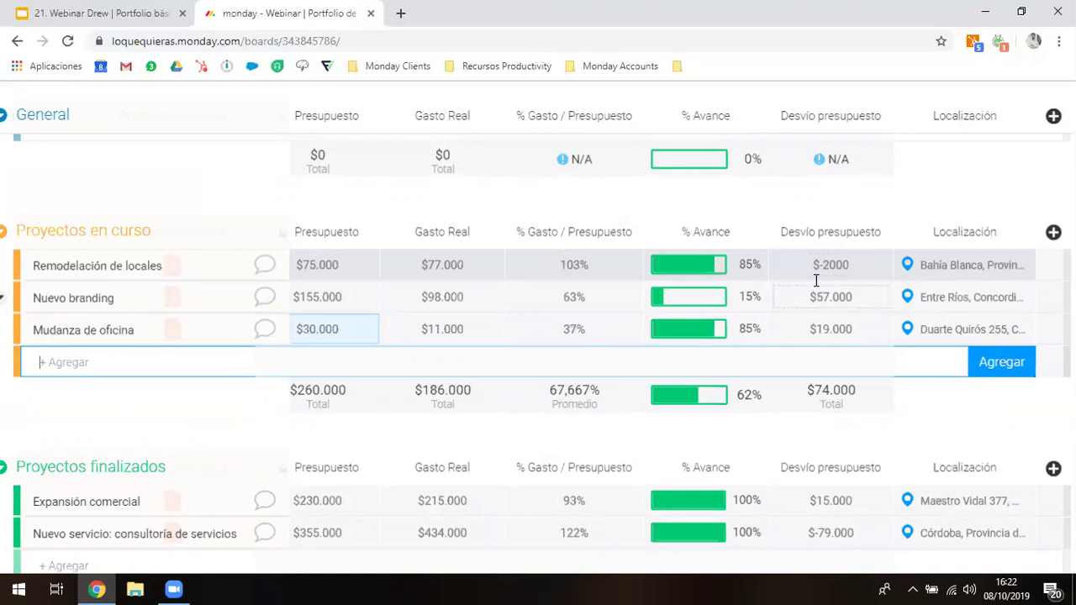
{"action": "scroll", "coordinate": [834, 277], "scroll_direction": "up", "scroll_amount": 3}
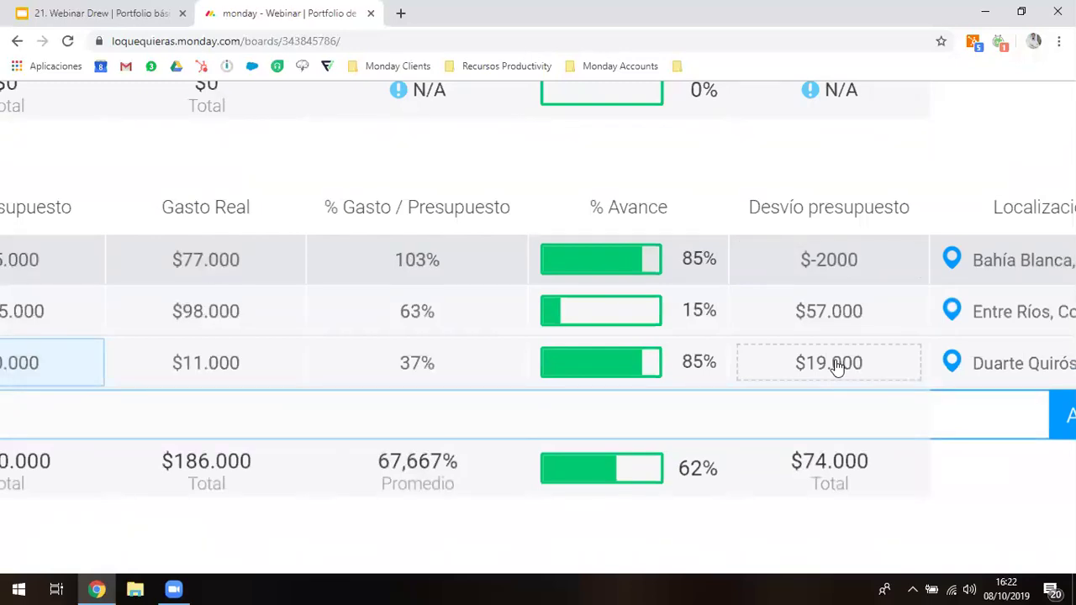
{"action": "scroll", "coordinate": [973, 348], "scroll_direction": "down", "scroll_amount": 3}
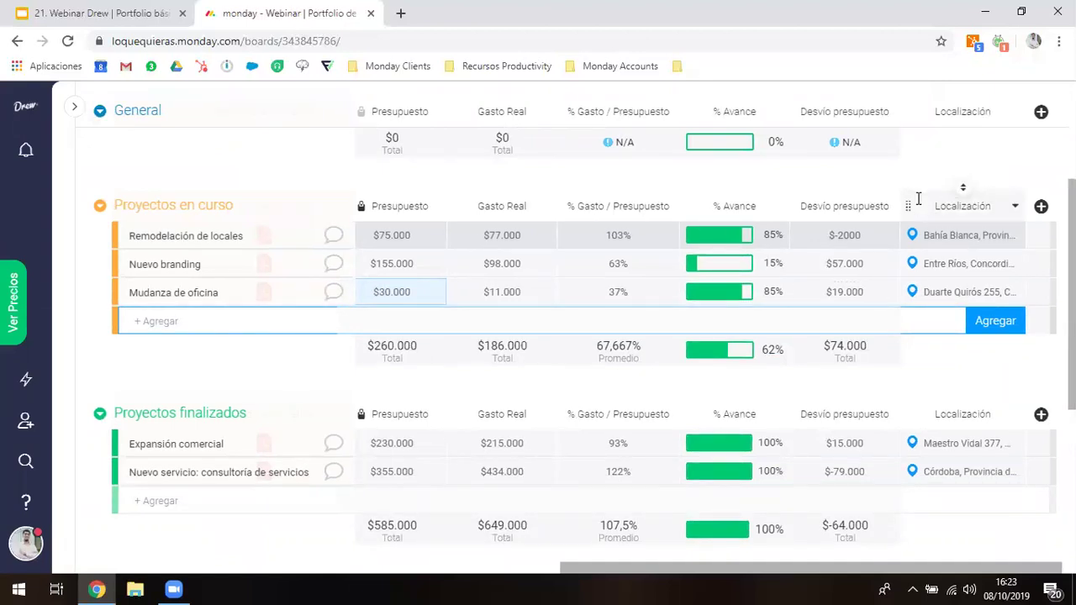
Add a Mapa view to the Portfolio de proyectos board, keeping its default name
{"action": "scroll", "coordinate": [518, 187], "scroll_direction": "up", "scroll_amount": 2}
{"action": "scroll", "coordinate": [515, 180], "scroll_direction": "left", "scroll_amount": 1}
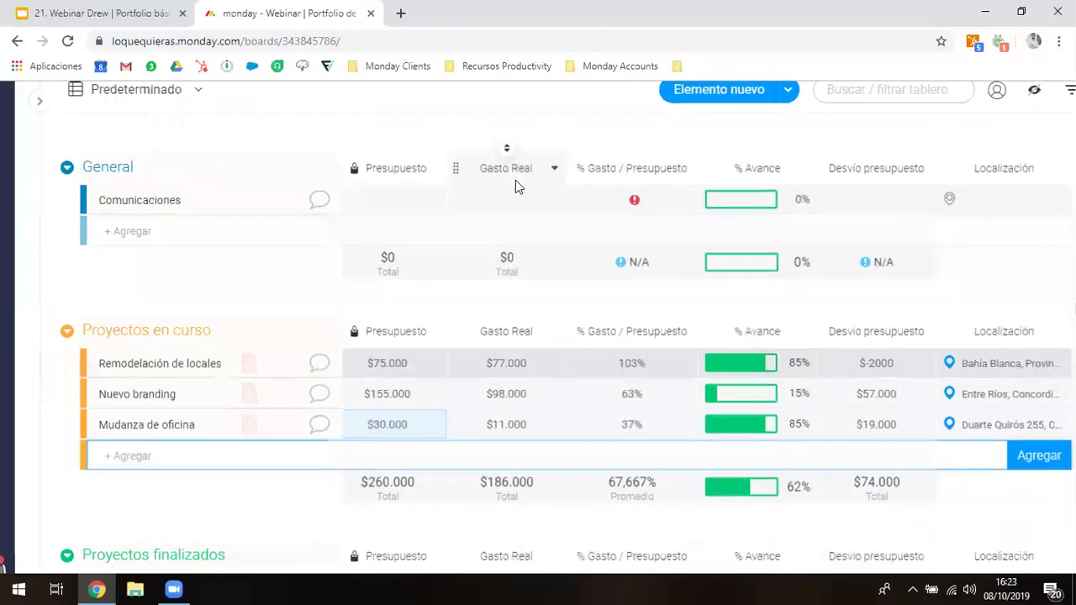
{"action": "scroll", "coordinate": [432, 295], "scroll_direction": "left", "scroll_amount": 3}
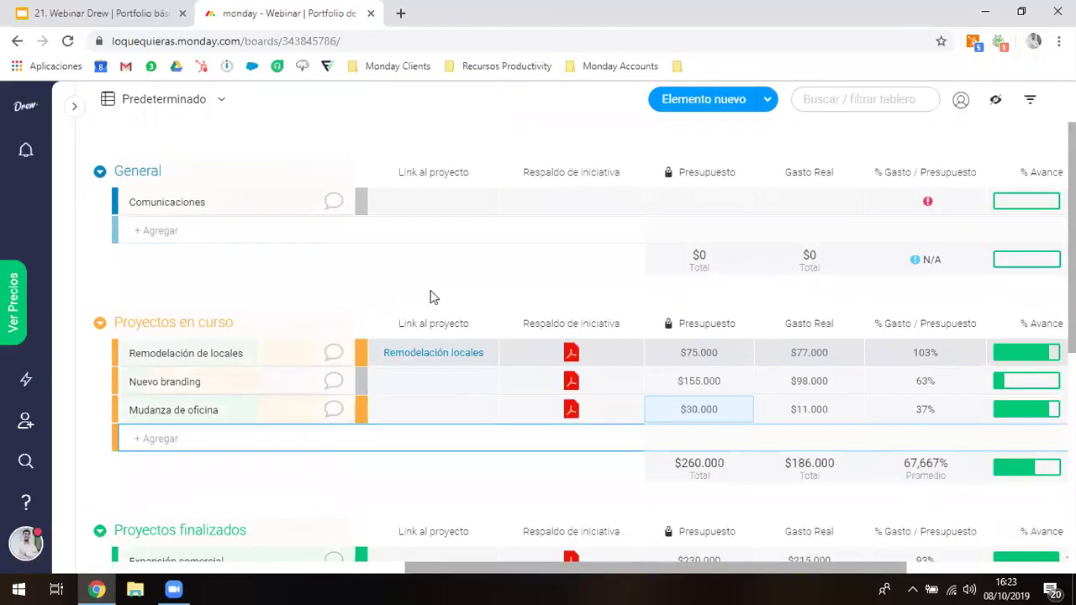
{"action": "scroll", "coordinate": [259, 183], "scroll_direction": "up", "scroll_amount": 1}
{"action": "scroll", "coordinate": [260, 182], "scroll_direction": "left", "scroll_amount": 3}
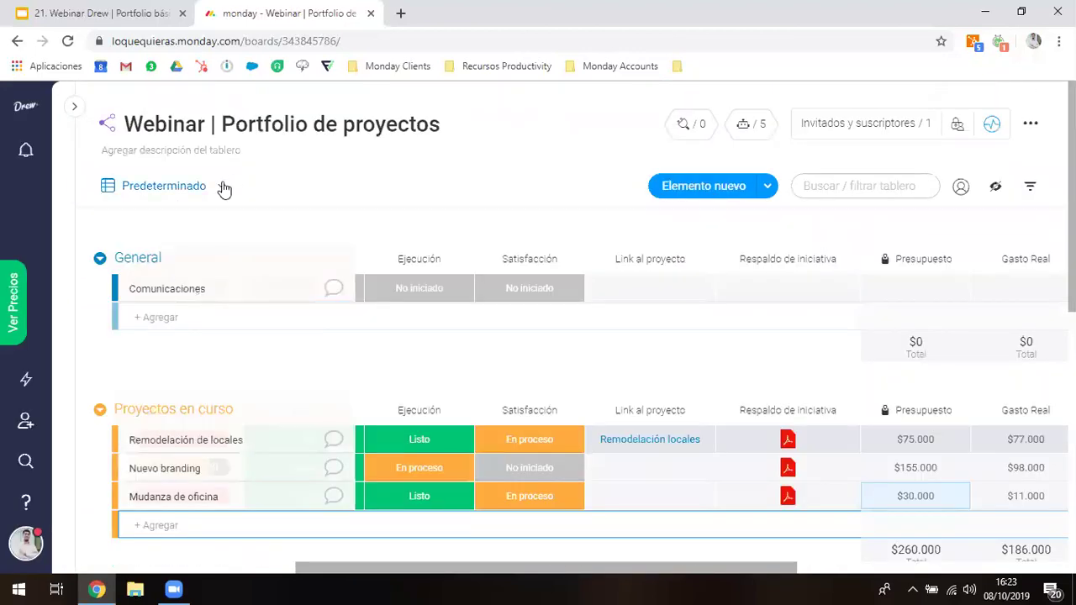
{"action": "left_click", "coordinate": [224, 189]}
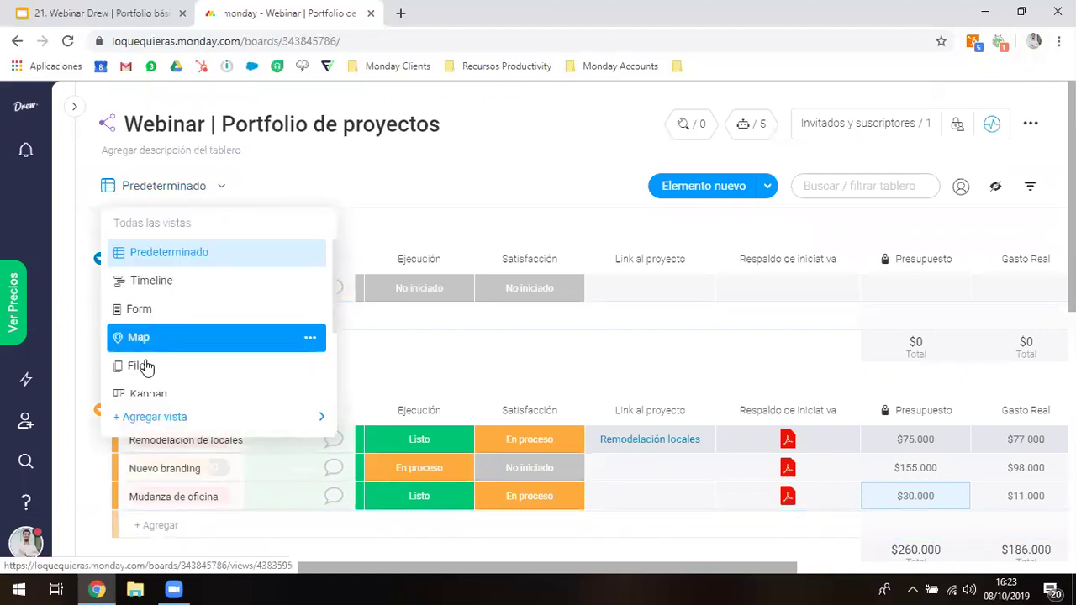
{"action": "left_click", "coordinate": [158, 418]}
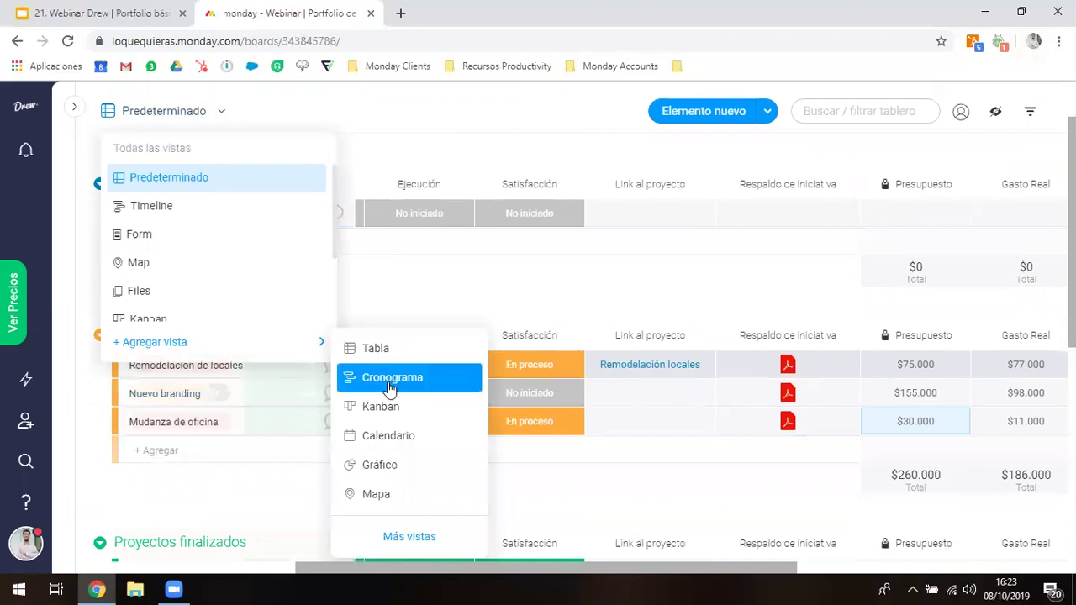
{"action": "left_click", "coordinate": [385, 496]}
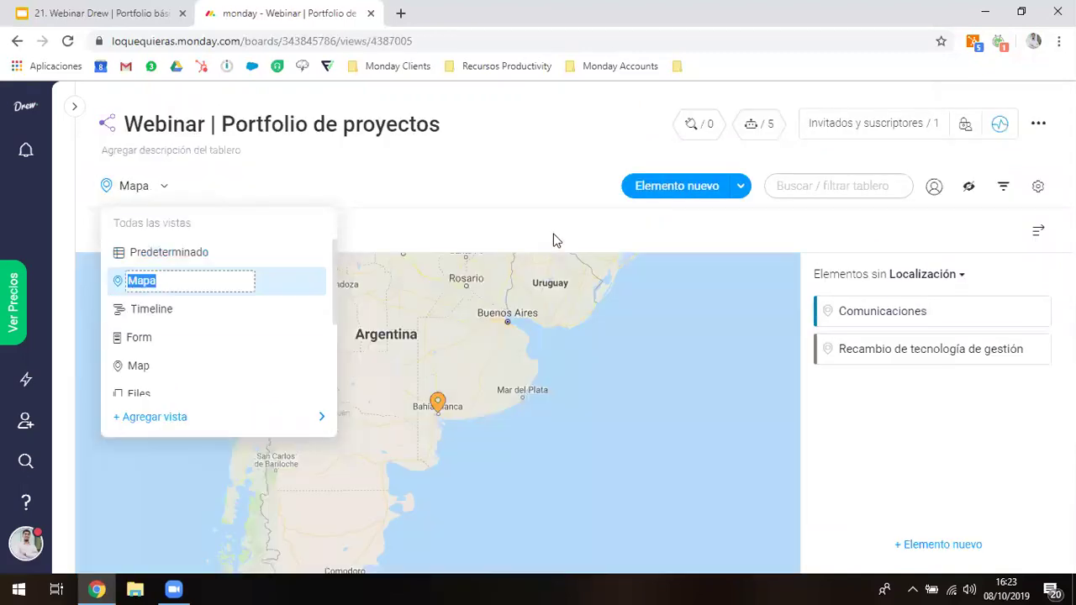
{"action": "left_click", "coordinate": [370, 346]}
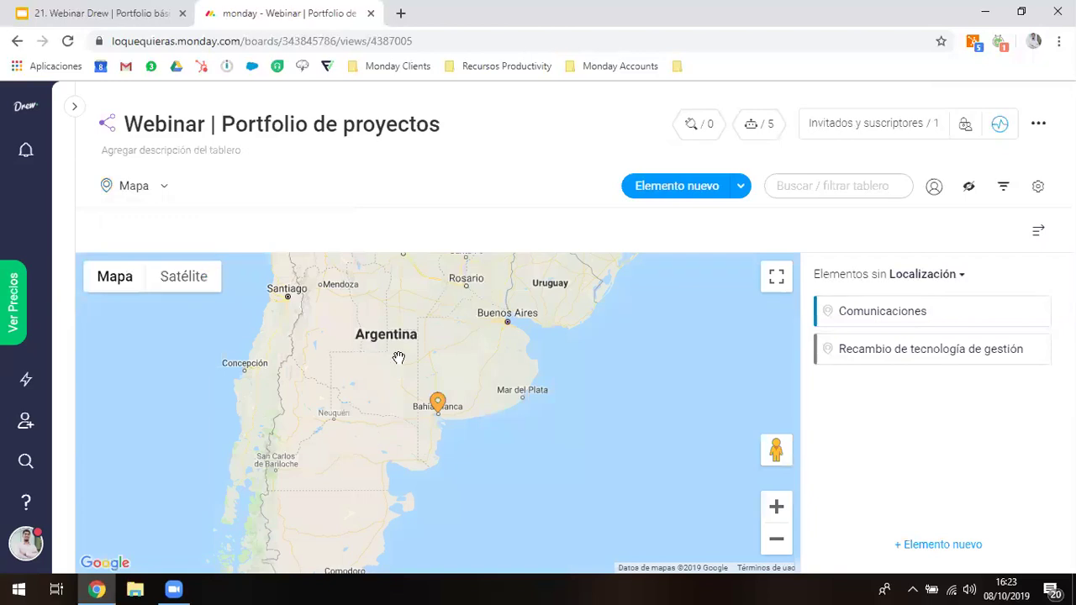
Examine the project pins across Argentina on the map, including the one at Córdoba
{"action": "scroll", "coordinate": [398, 357], "scroll_direction": "up", "scroll_amount": 1}
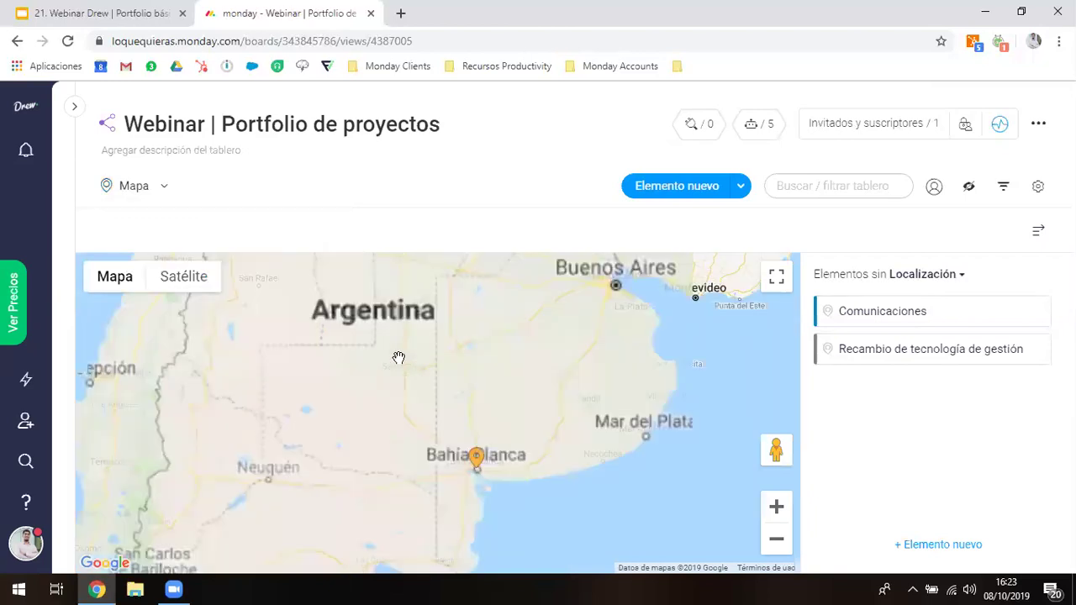
{"action": "scroll", "coordinate": [399, 357], "scroll_direction": "up", "scroll_amount": 1}
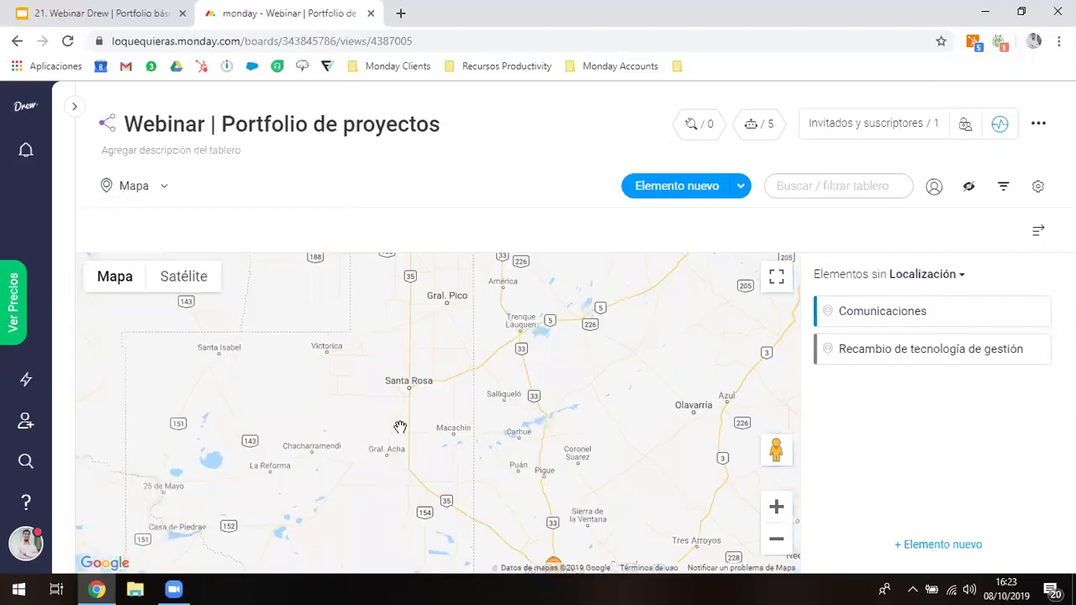
{"action": "scroll", "coordinate": [398, 425], "scroll_direction": "down", "scroll_amount": 1}
{"action": "scroll", "coordinate": [384, 431], "scroll_direction": "down", "scroll_amount": 1}
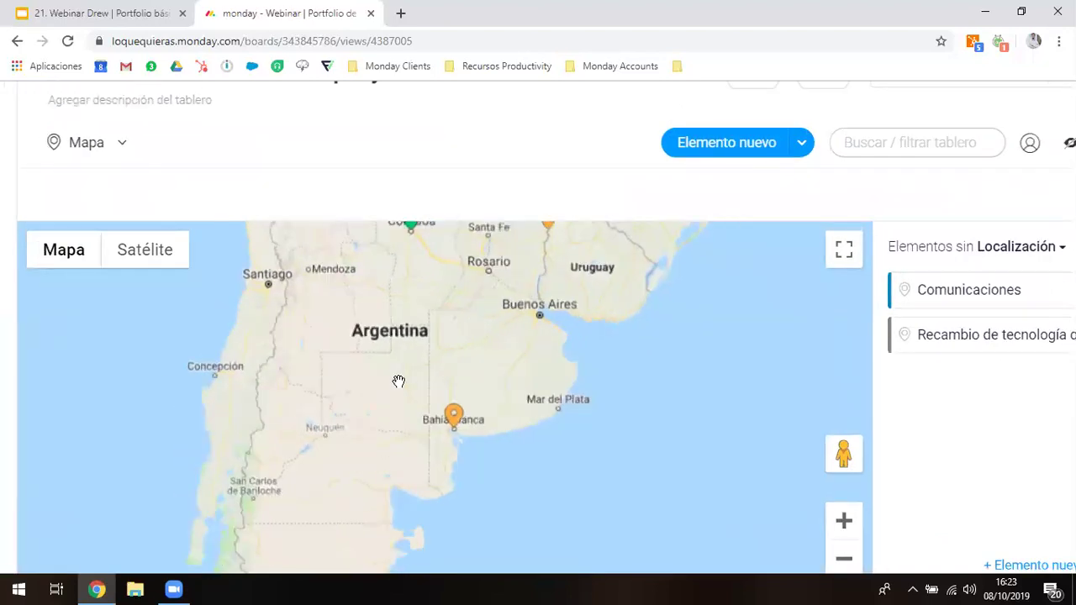
{"action": "scroll", "coordinate": [446, 356], "scroll_direction": "down", "scroll_amount": 1}
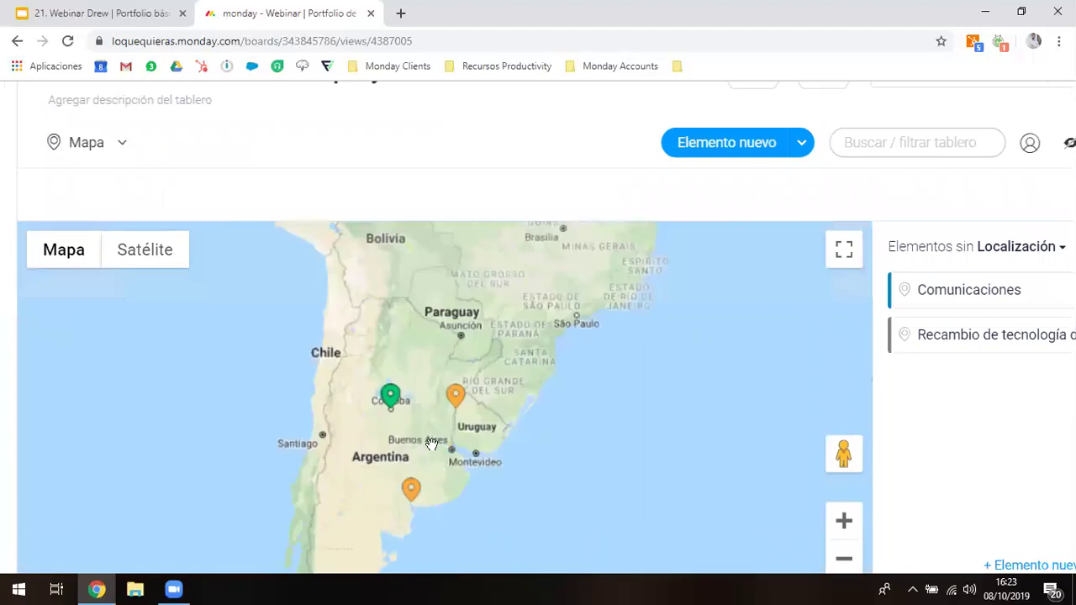
{"action": "mouse_move", "coordinate": [389, 381]}
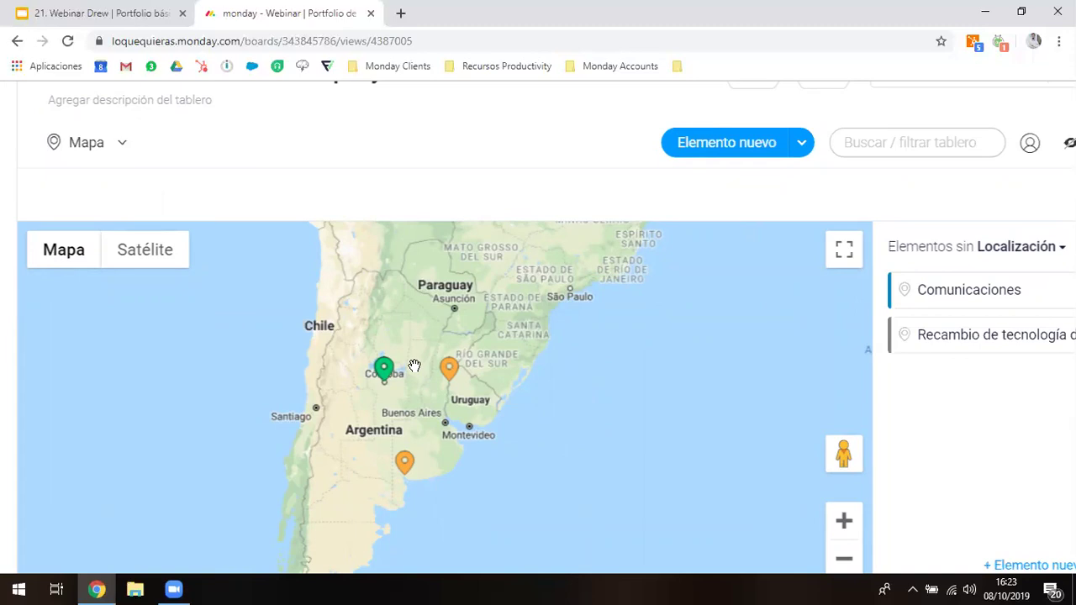
Return the board to the Predeterminado view and look over its columns from Líder through Localización
{"action": "left_click", "coordinate": [122, 144]}
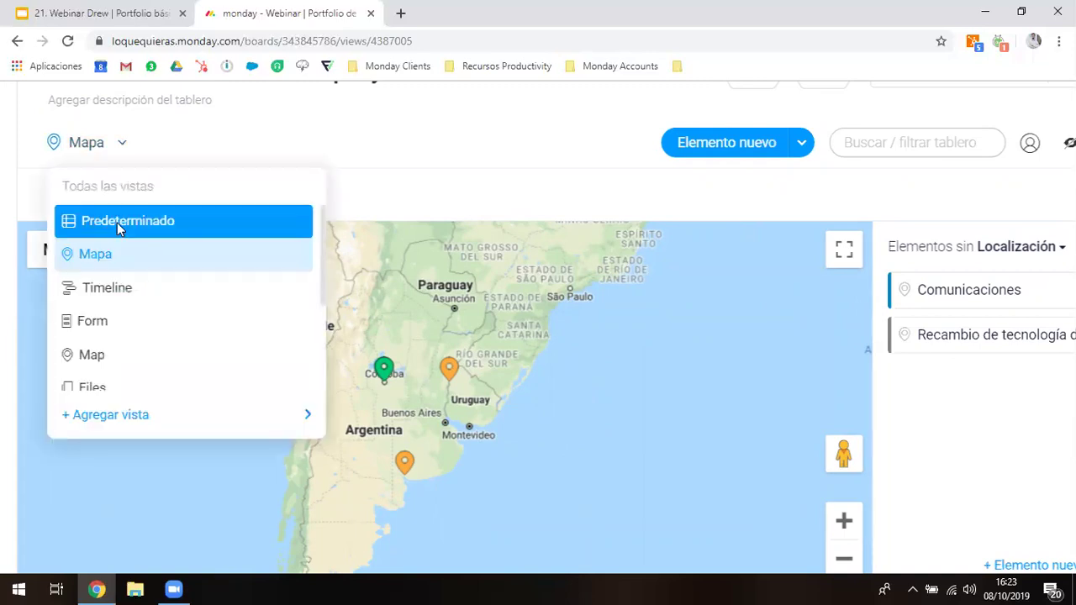
{"action": "key", "text": "Return"}
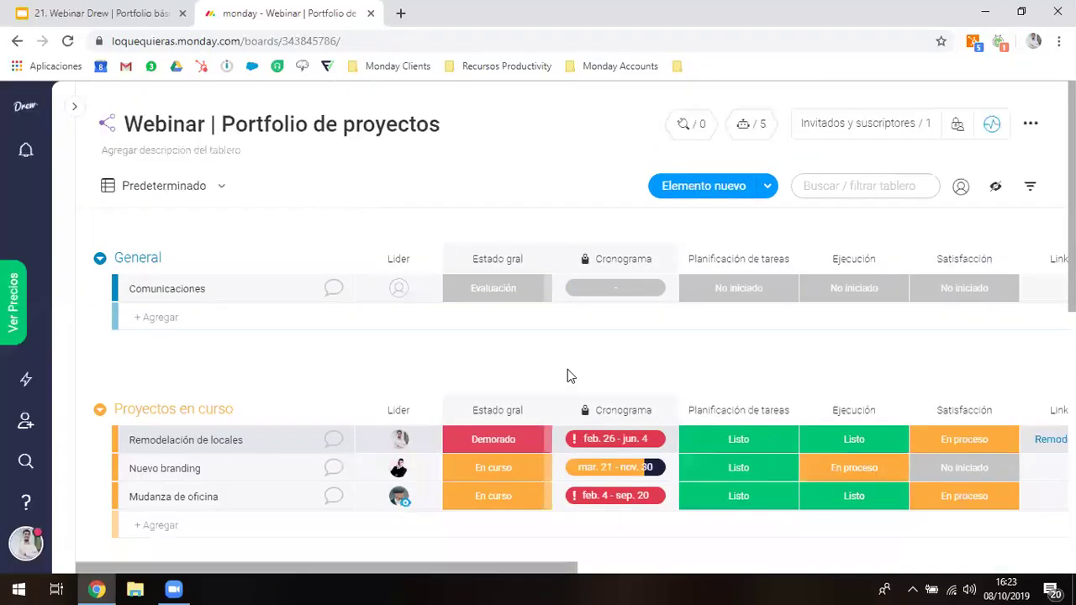
{"action": "scroll", "coordinate": [567, 370], "scroll_direction": "down", "scroll_amount": 2}
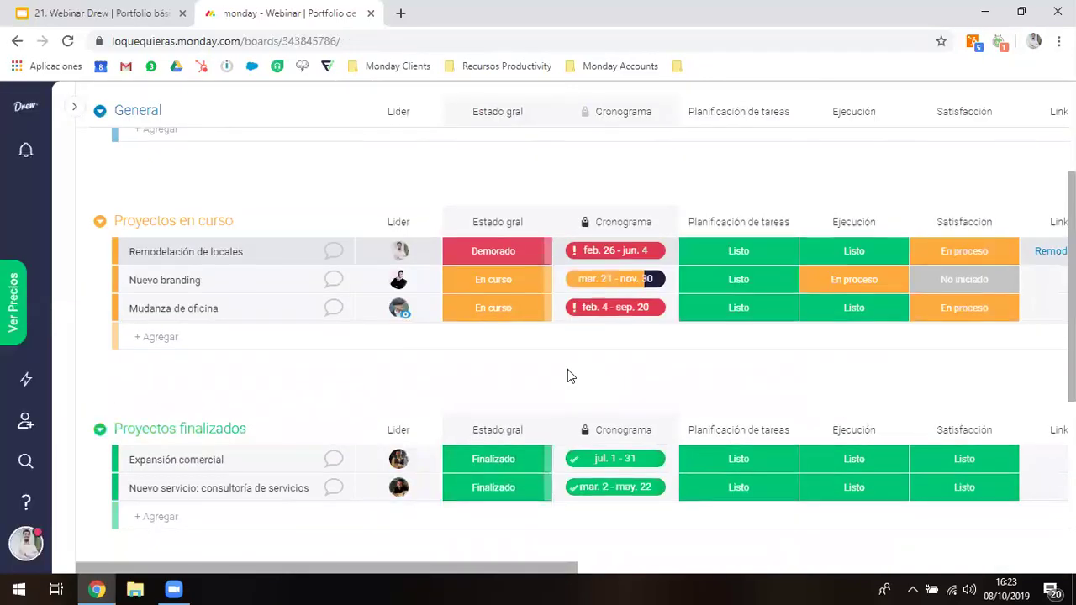
{"action": "scroll", "coordinate": [567, 376], "scroll_direction": "right", "scroll_amount": 5}
{"action": "scroll", "coordinate": [568, 376], "scroll_direction": "right", "scroll_amount": 3}
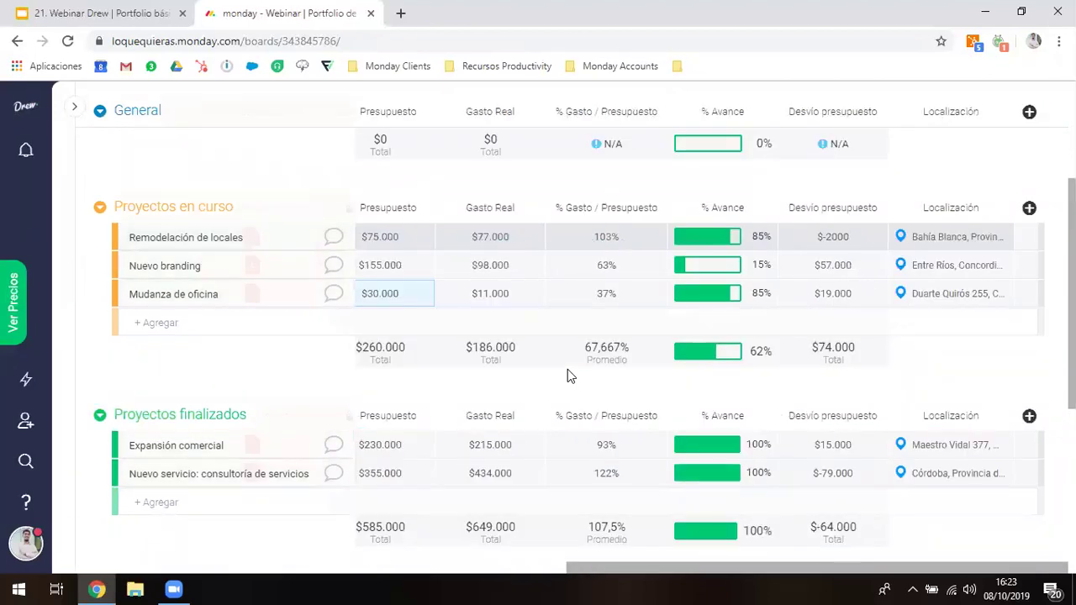
{"action": "scroll", "coordinate": [500, 296], "scroll_direction": "left", "scroll_amount": 5}
{"action": "scroll", "coordinate": [499, 296], "scroll_direction": "left", "scroll_amount": 3}
{"action": "scroll", "coordinate": [499, 296], "scroll_direction": "up", "scroll_amount": 2}
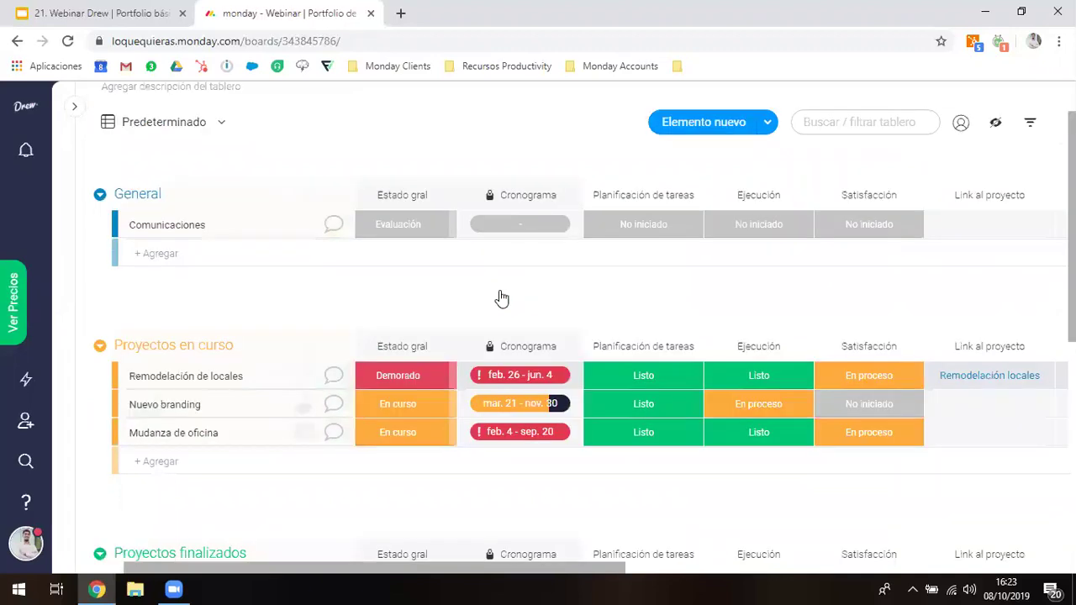
Open the board linked in Link al proyecto for Remodelación de locales and check its privacy type
{"action": "scroll", "coordinate": [764, 346], "scroll_direction": "up", "scroll_amount": 1}
{"action": "scroll", "coordinate": [857, 444], "scroll_direction": "right", "scroll_amount": 2}
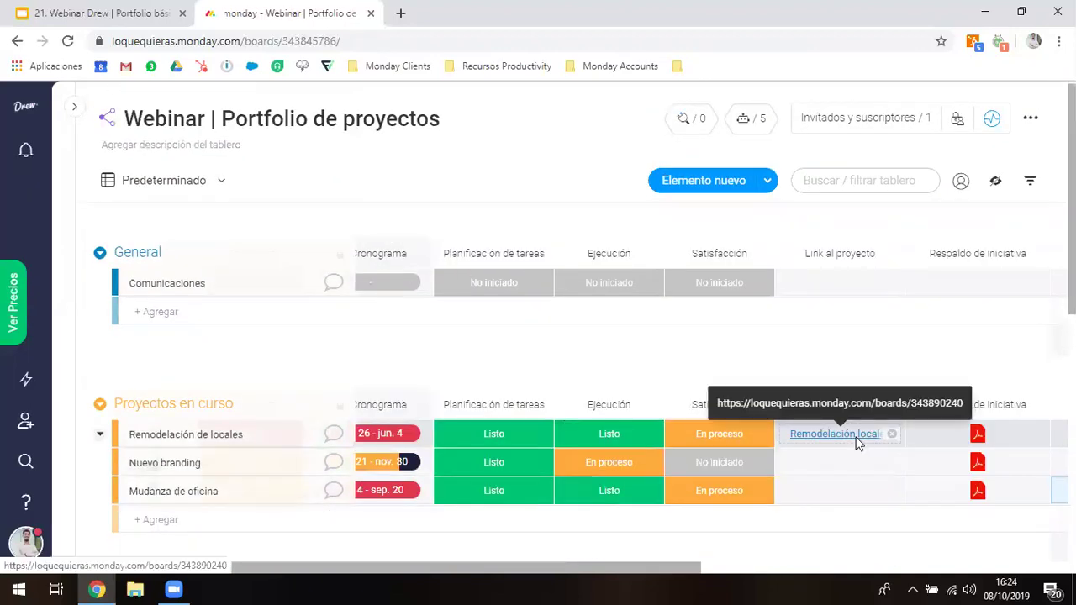
{"action": "left_click", "coordinate": [858, 434]}
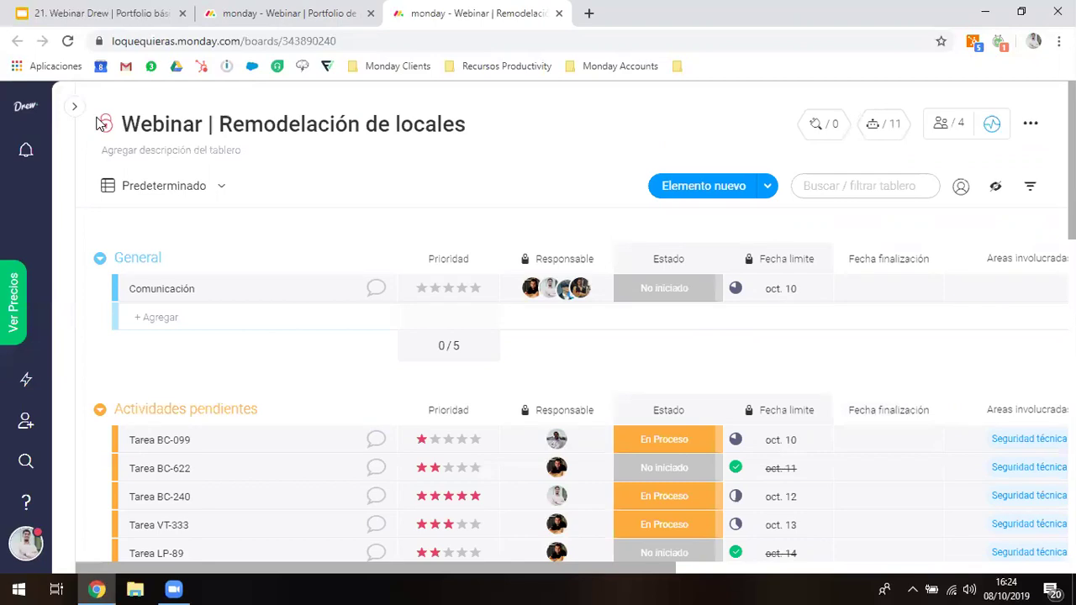
{"action": "mouse_move", "coordinate": [103, 127]}
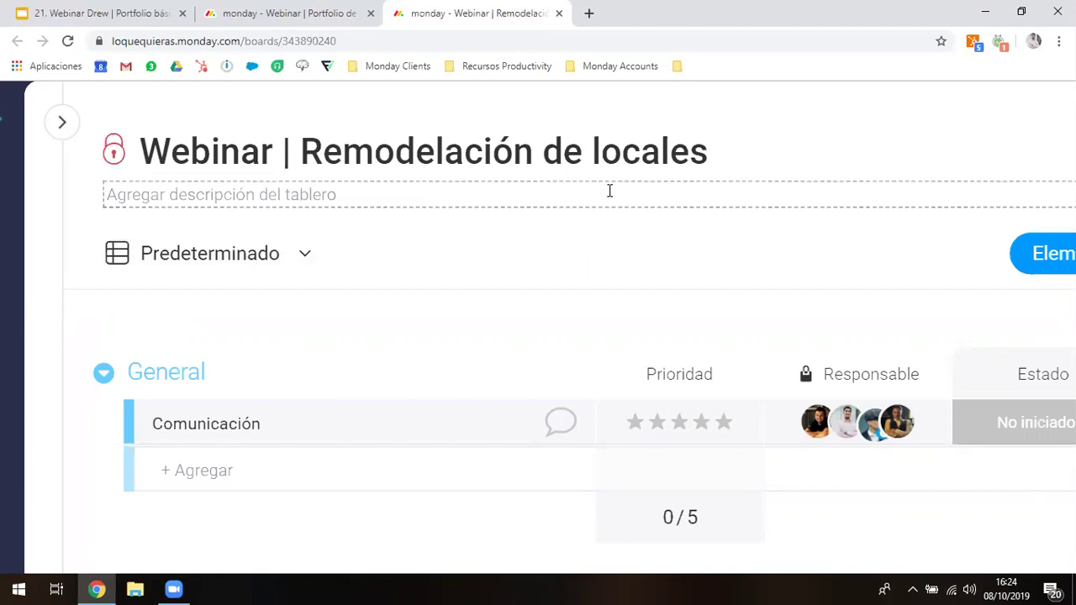
{"action": "mouse_move", "coordinate": [115, 152]}
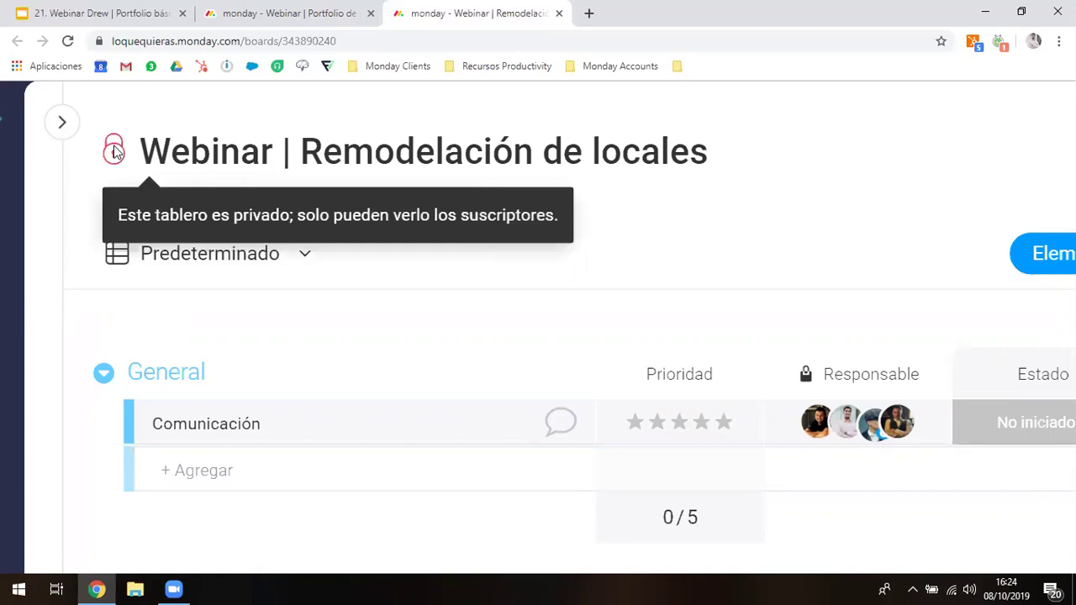
View the subscriber list of the Remodelación de locales board, then close it
{"action": "scroll", "coordinate": [116, 153], "scroll_direction": "down", "scroll_amount": 5}
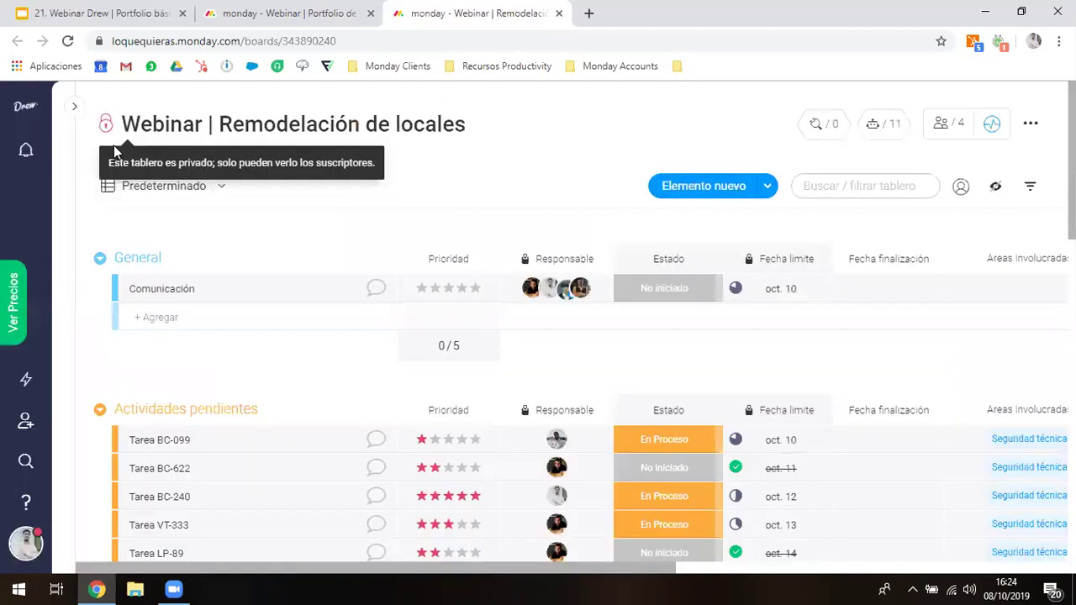
{"action": "left_click", "coordinate": [944, 125]}
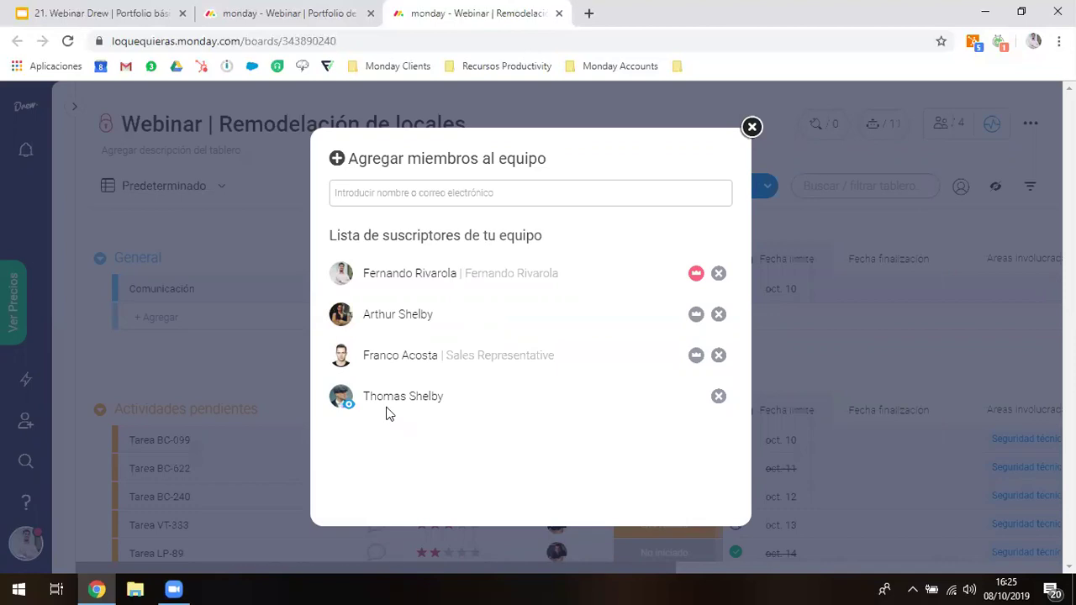
{"action": "key", "text": "Escape"}
Look over the General group's Comunicación item and the Responsable column for General and Actividades pendientes
{"action": "scroll", "coordinate": [373, 350], "scroll_direction": "down", "scroll_amount": 1}
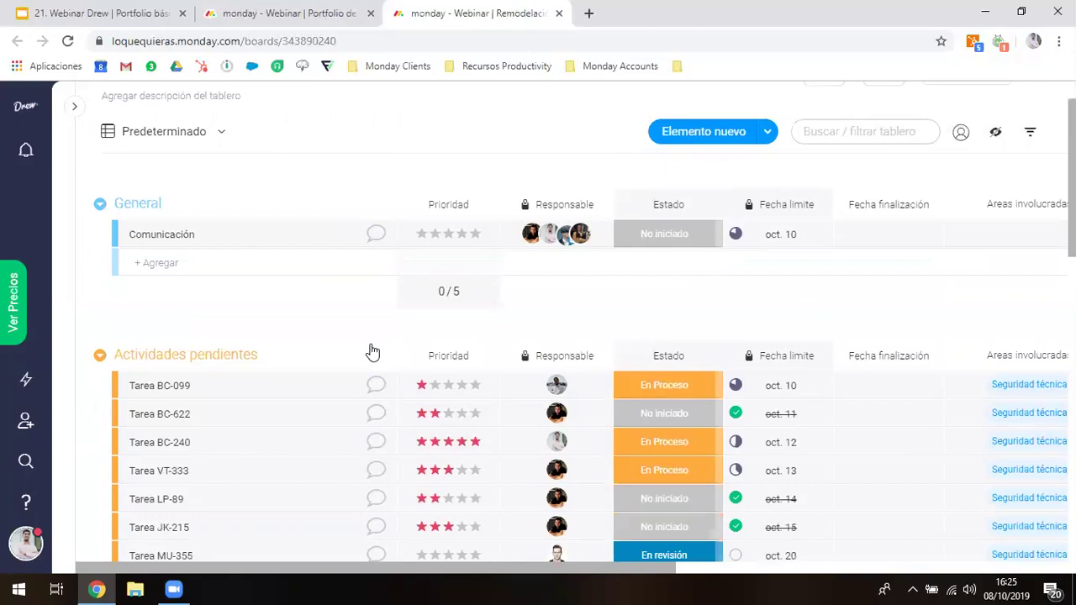
{"action": "scroll", "coordinate": [337, 315], "scroll_direction": "down", "scroll_amount": 3}
{"action": "scroll", "coordinate": [303, 290], "scroll_direction": "up", "scroll_amount": 3}
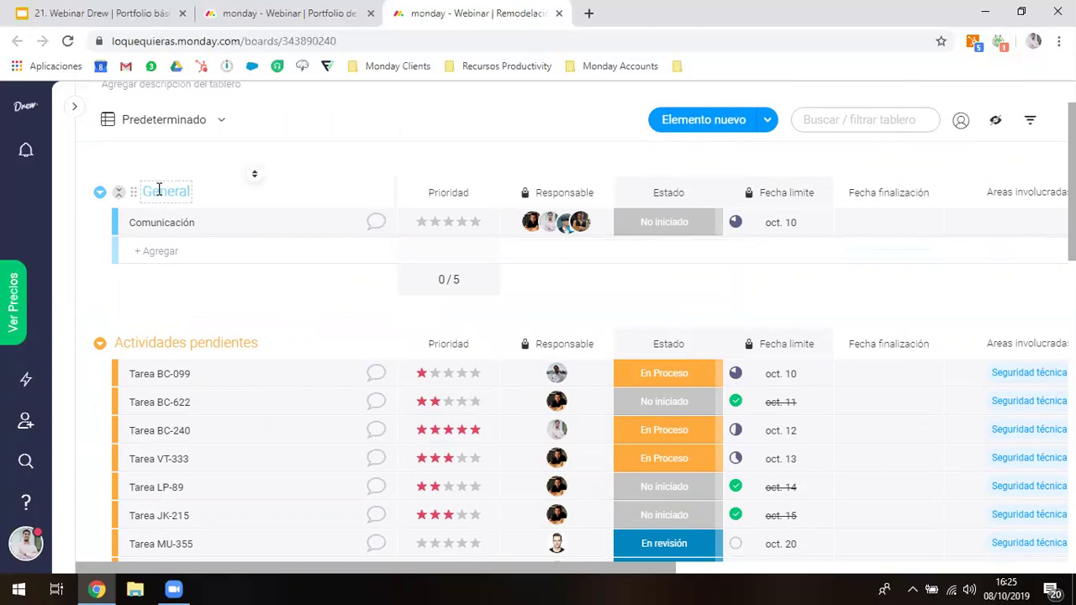
{"action": "scroll", "coordinate": [160, 190], "scroll_direction": "up", "scroll_amount": 1}
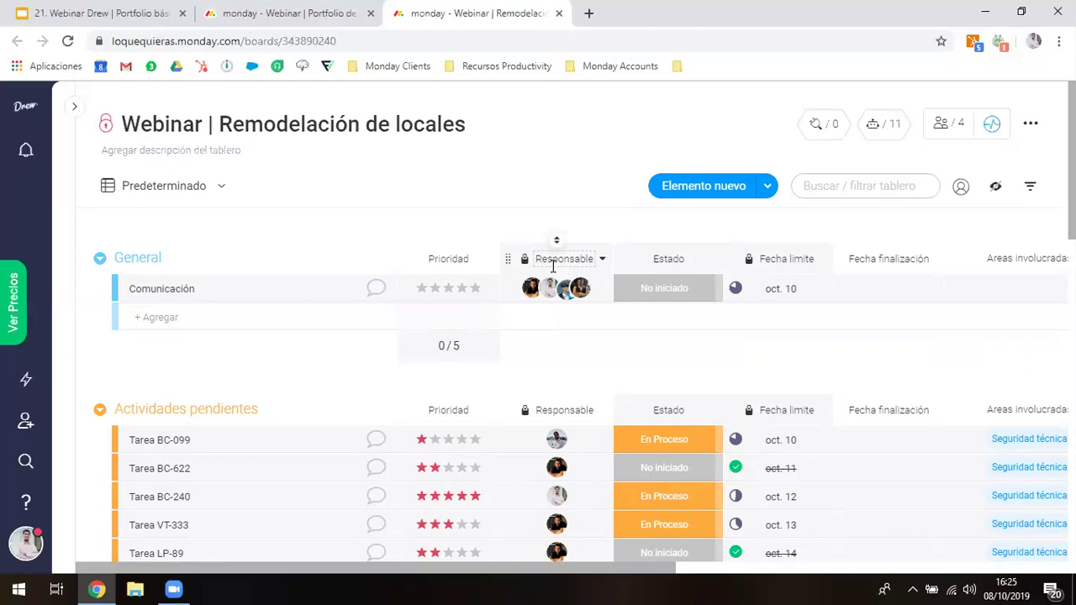
{"action": "scroll", "coordinate": [553, 266], "scroll_direction": "down", "scroll_amount": 2}
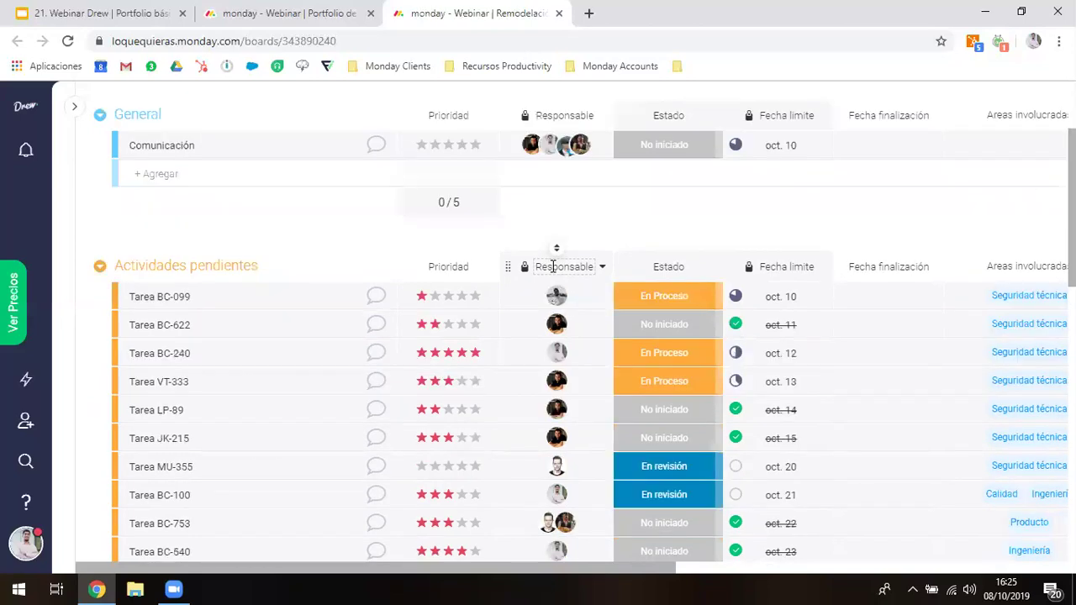
{"action": "scroll", "coordinate": [554, 269], "scroll_direction": "up", "scroll_amount": 1}
{"action": "scroll", "coordinate": [553, 274], "scroll_direction": "down", "scroll_amount": 1}
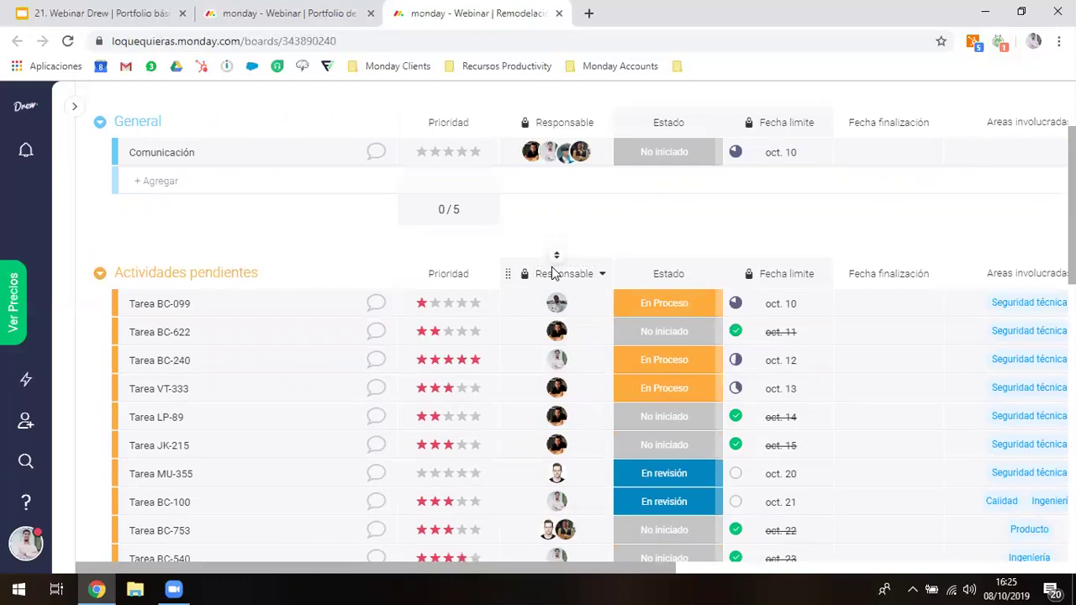
{"action": "scroll", "coordinate": [555, 260], "scroll_direction": "up", "scroll_amount": 1}
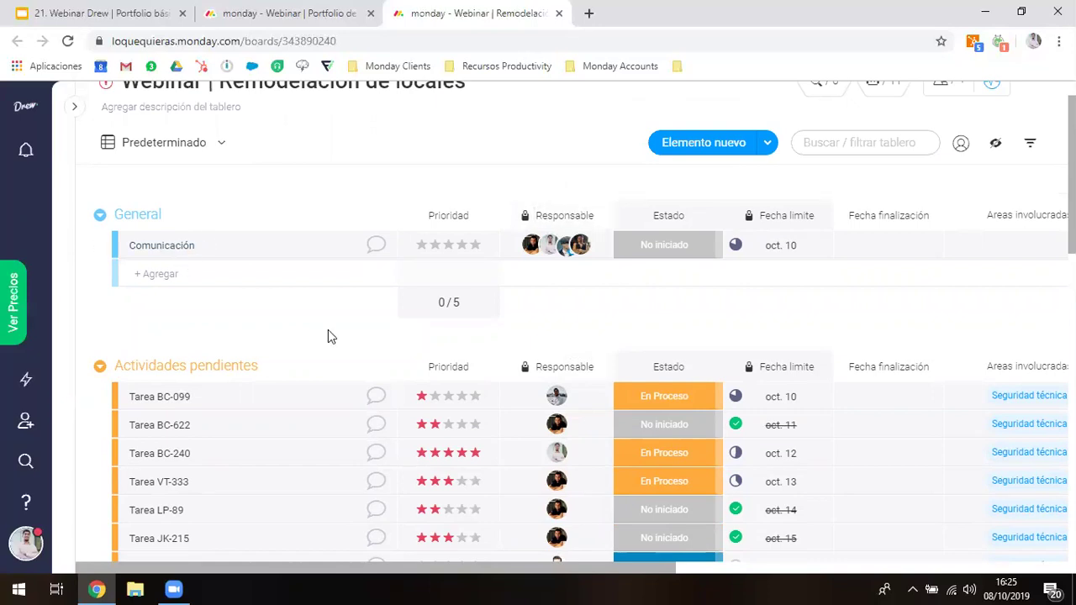
{"action": "scroll", "coordinate": [330, 338], "scroll_direction": "down", "scroll_amount": 2}
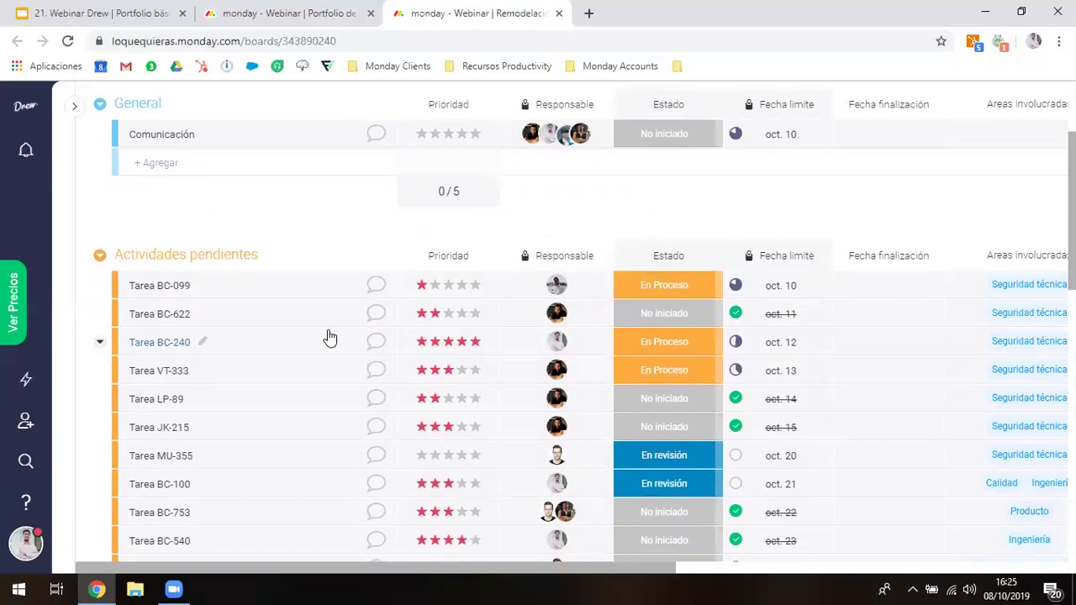
{"action": "scroll", "coordinate": [379, 195], "scroll_direction": "down", "scroll_amount": 2}
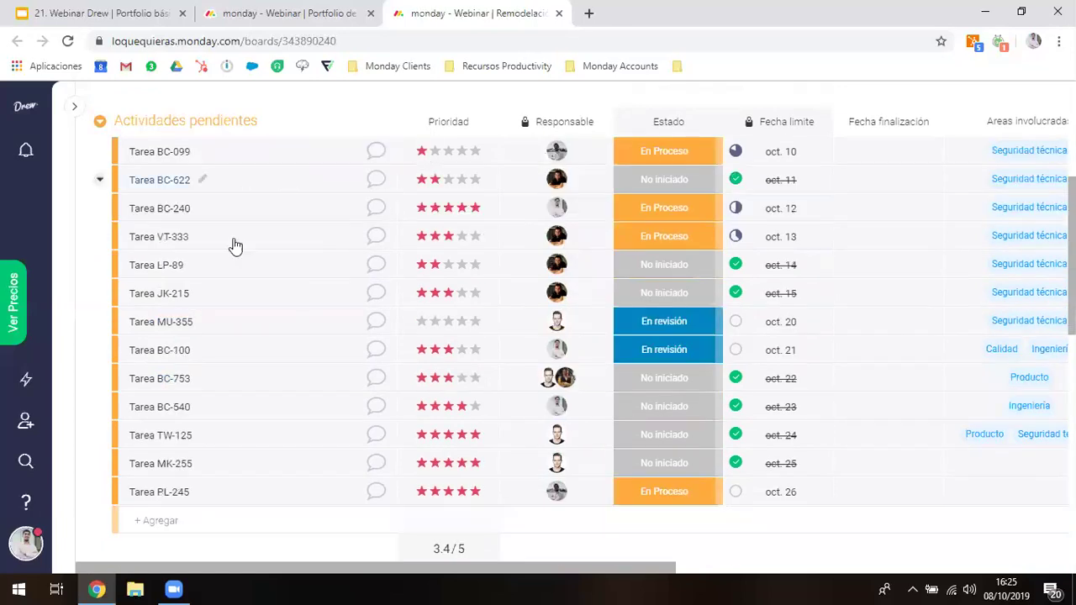
Go through the tasks in the Actividades pendientes, Demoradas and Finalizadas groups, checking their Estado and Fecha límite
{"action": "mouse_move", "coordinate": [64, 215]}
{"action": "scroll", "coordinate": [341, 219], "scroll_direction": "up", "scroll_amount": 5}
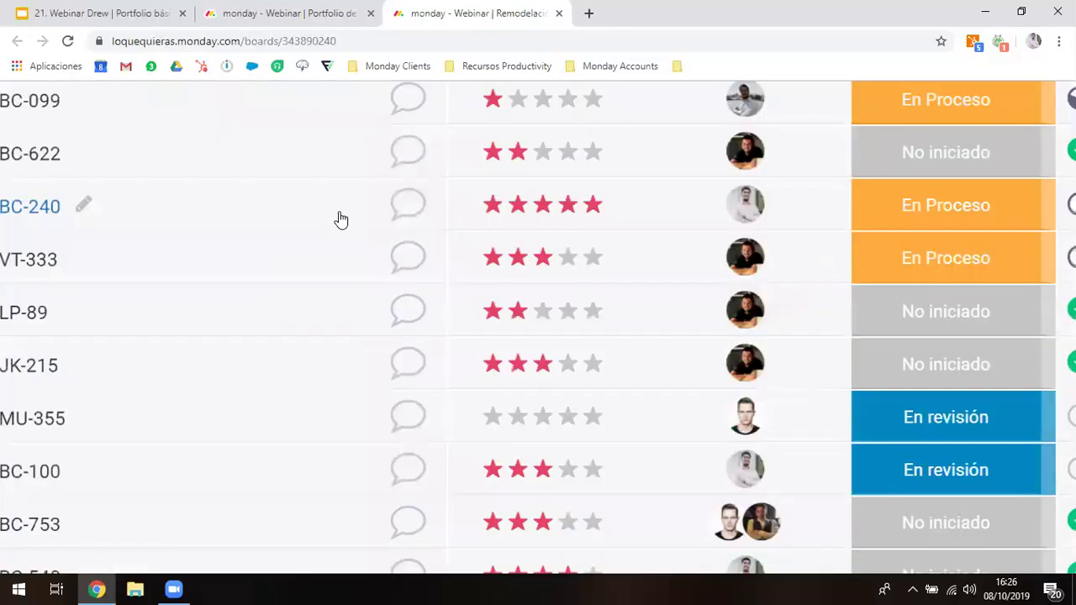
{"action": "scroll", "coordinate": [341, 220], "scroll_direction": "down", "scroll_amount": 5}
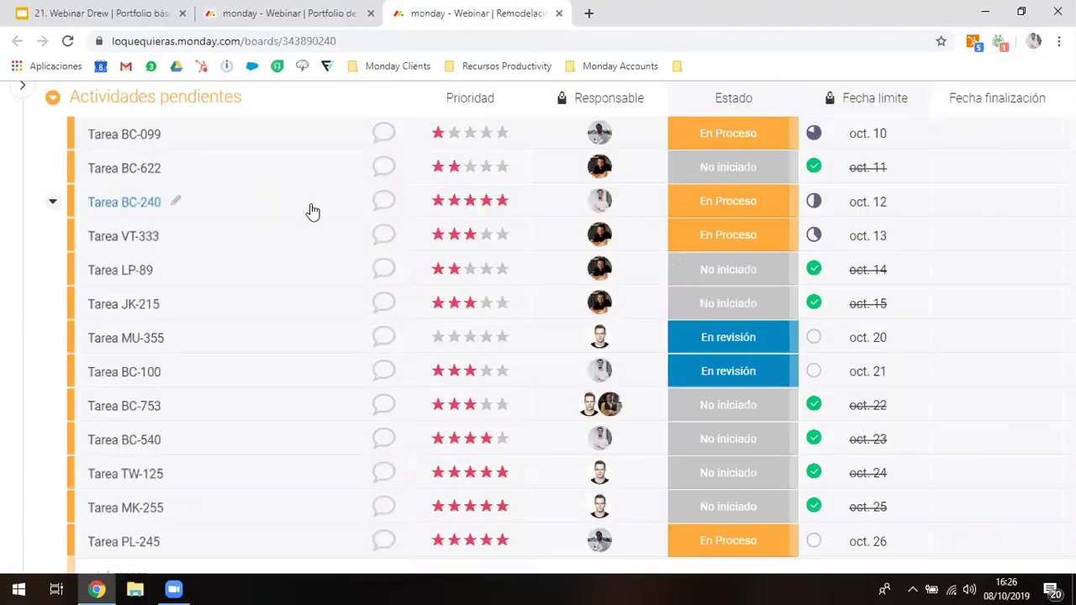
{"action": "scroll", "coordinate": [312, 211], "scroll_direction": "down", "scroll_amount": 1}
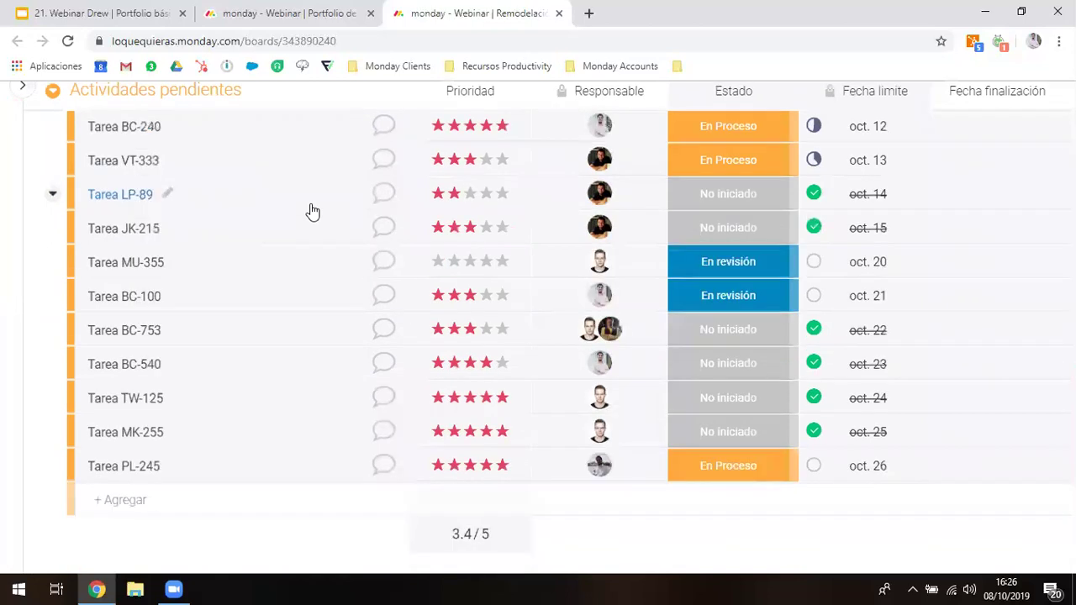
{"action": "scroll", "coordinate": [312, 211], "scroll_direction": "down", "scroll_amount": 1}
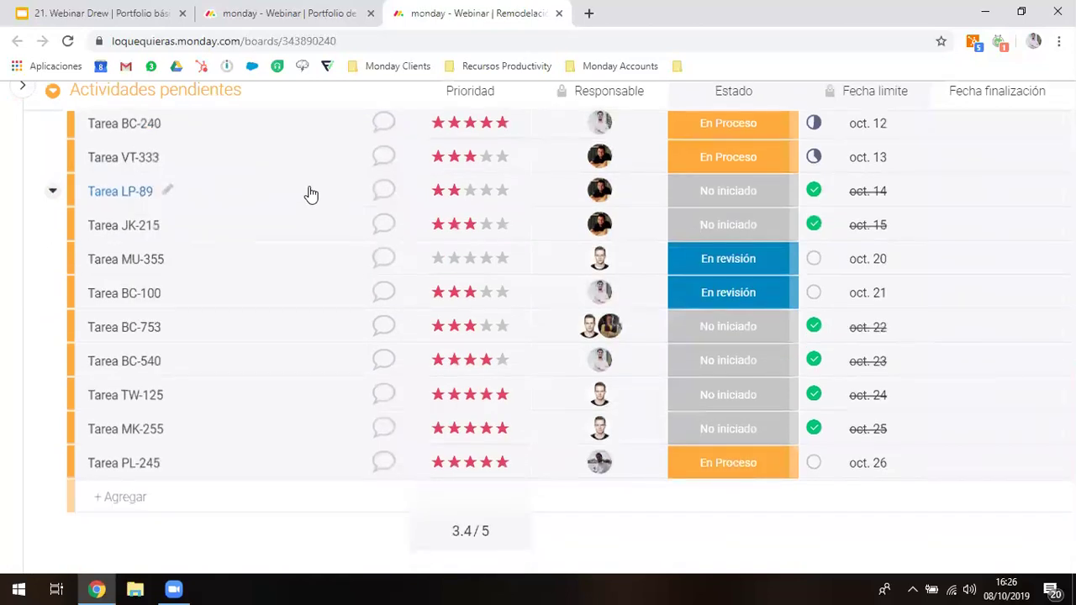
{"action": "scroll", "coordinate": [311, 194], "scroll_direction": "down", "scroll_amount": 1}
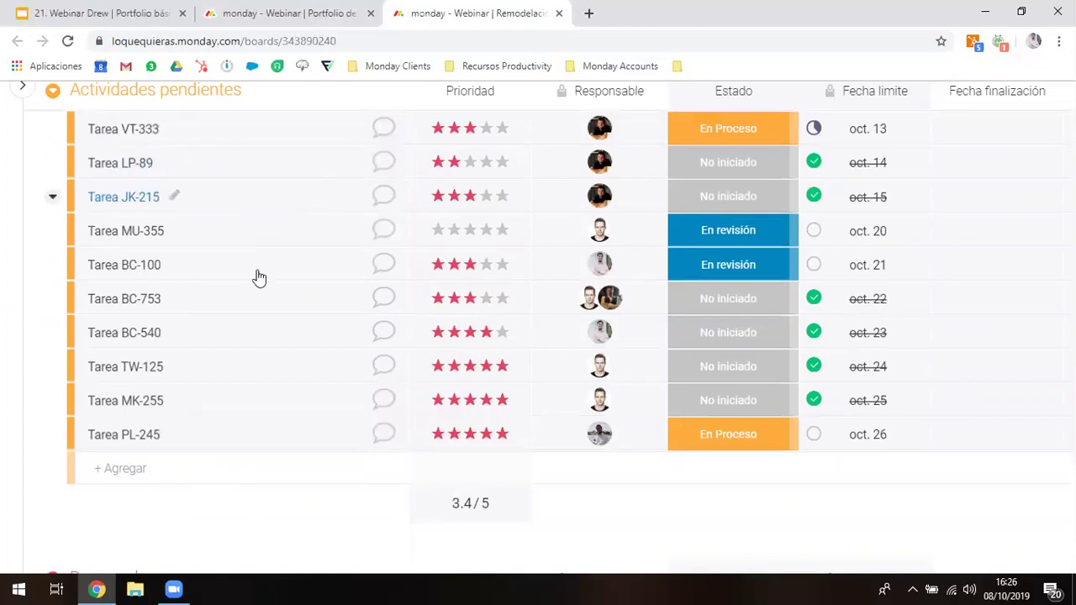
{"action": "scroll", "coordinate": [268, 313], "scroll_direction": "down", "scroll_amount": 2}
{"action": "scroll", "coordinate": [266, 310], "scroll_direction": "down", "scroll_amount": 3}
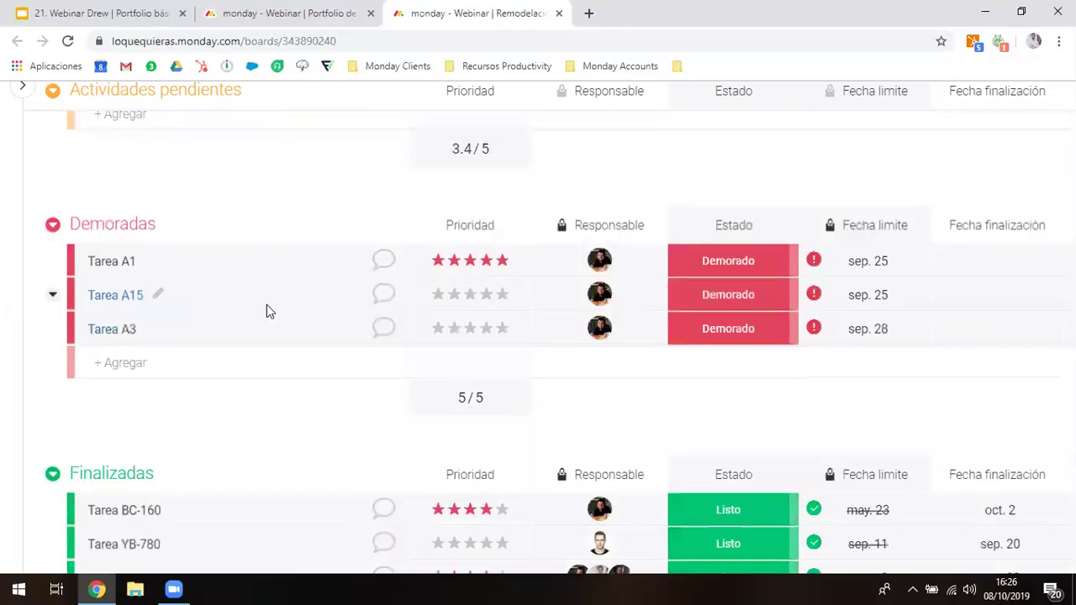
{"action": "scroll", "coordinate": [139, 226], "scroll_direction": "down", "scroll_amount": 2}
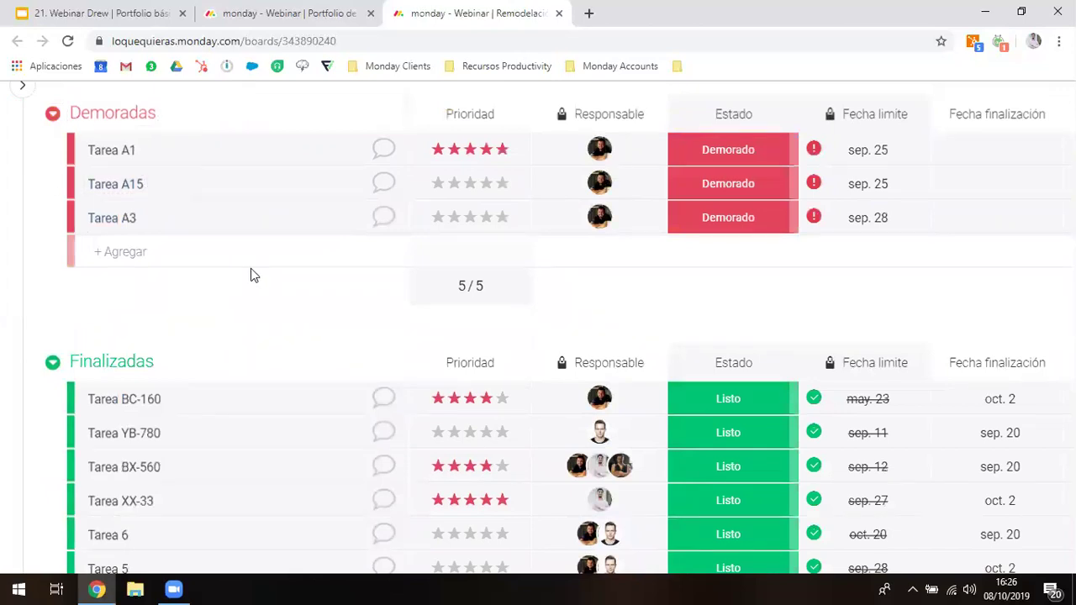
{"action": "scroll", "coordinate": [241, 182], "scroll_direction": "down", "scroll_amount": 3}
{"action": "scroll", "coordinate": [242, 189], "scroll_direction": "up", "scroll_amount": 5}
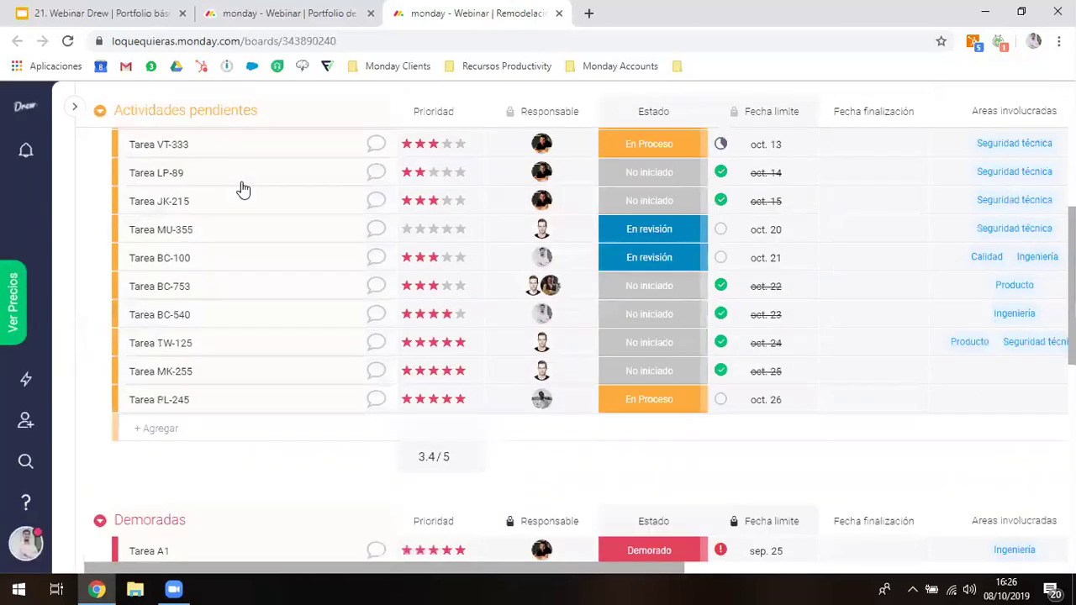
Review the board's groups again, comparing the Prioridad star ratings in Demoradas and Actividades pendientes
{"action": "scroll", "coordinate": [242, 185], "scroll_direction": "up", "scroll_amount": 4}
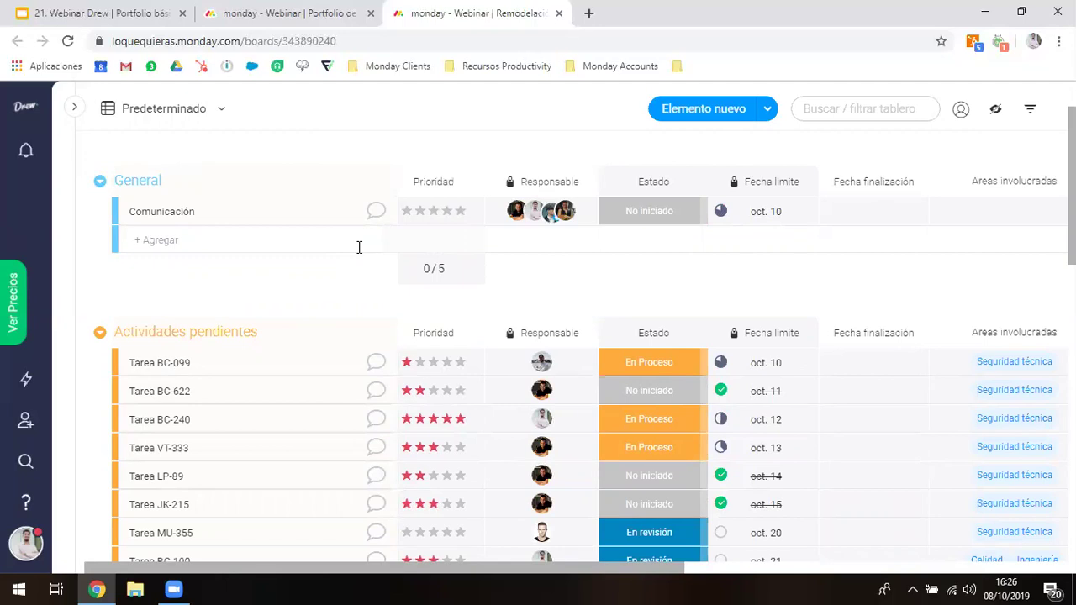
{"action": "scroll", "coordinate": [144, 233], "scroll_direction": "down", "scroll_amount": 5}
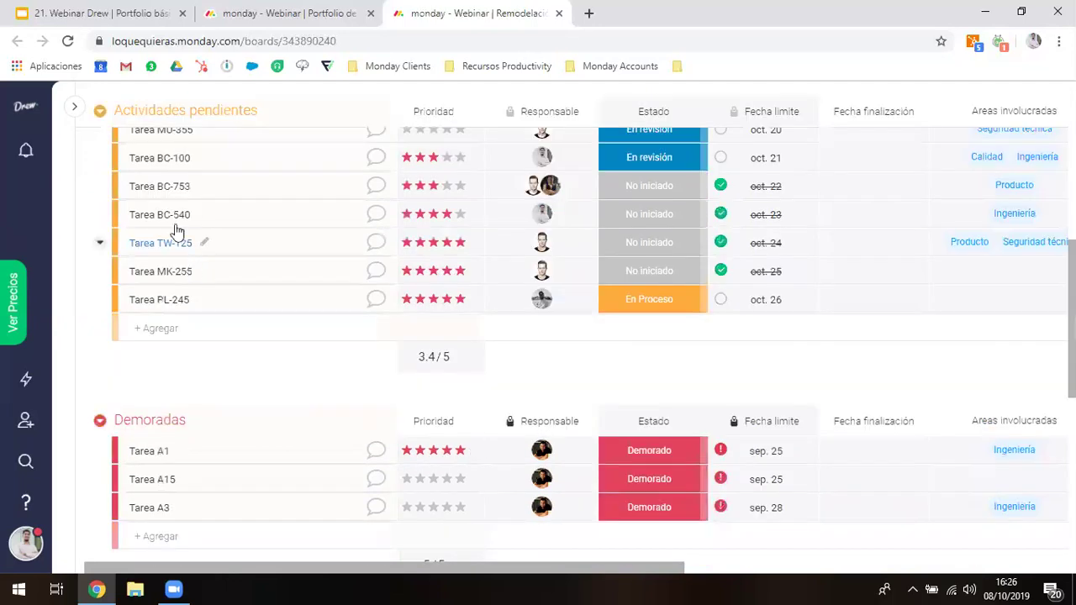
{"action": "scroll", "coordinate": [179, 232], "scroll_direction": "down", "scroll_amount": 3}
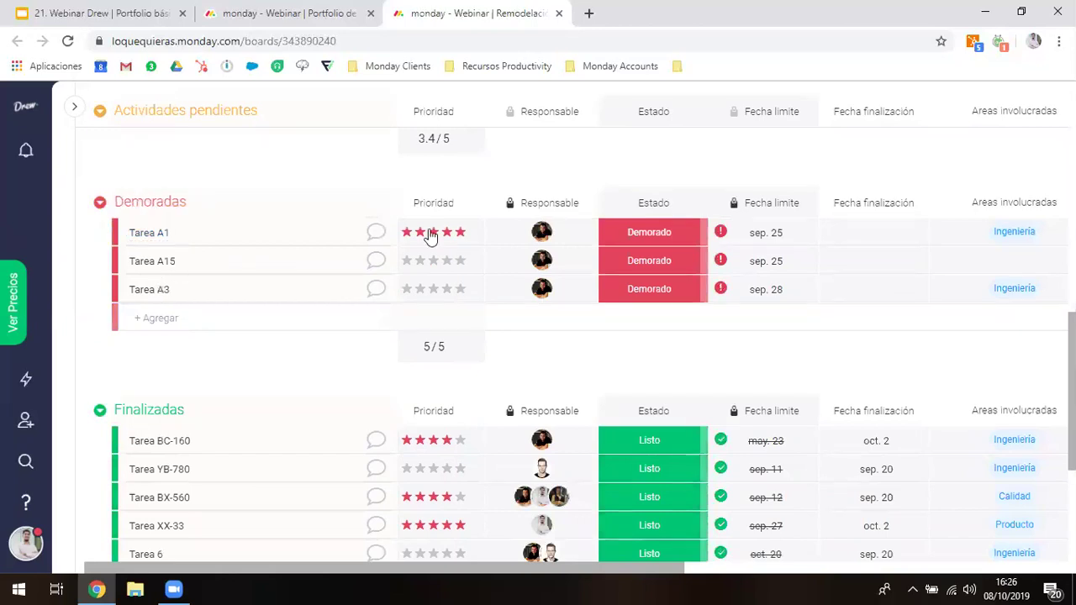
{"action": "scroll", "coordinate": [428, 235], "scroll_direction": "up", "scroll_amount": 5}
{"action": "scroll", "coordinate": [429, 236], "scroll_direction": "up", "scroll_amount": 1}
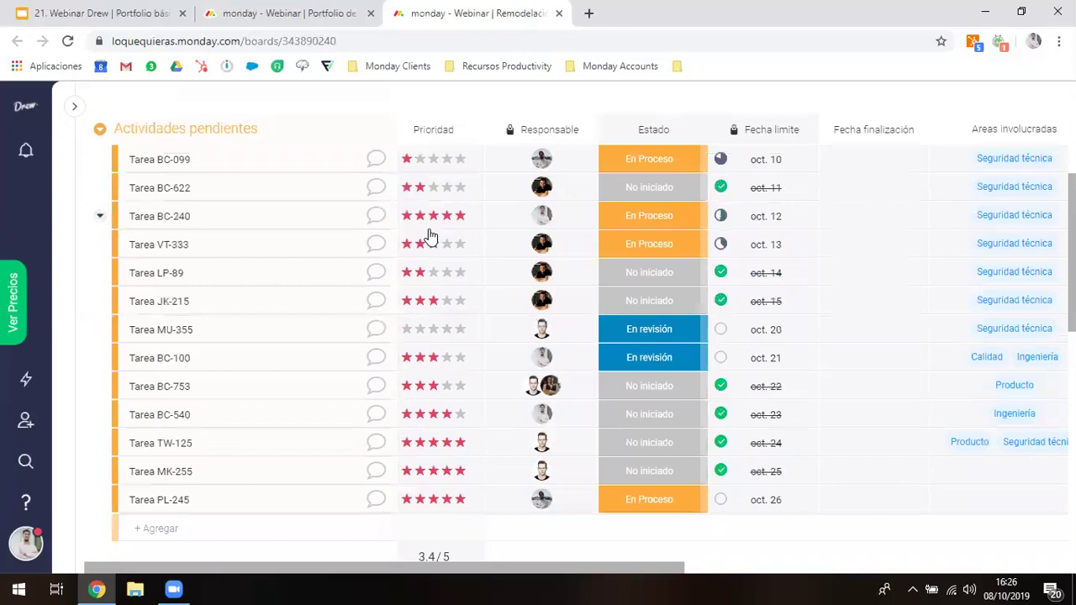
{"action": "scroll", "coordinate": [429, 236], "scroll_direction": "down", "scroll_amount": 1}
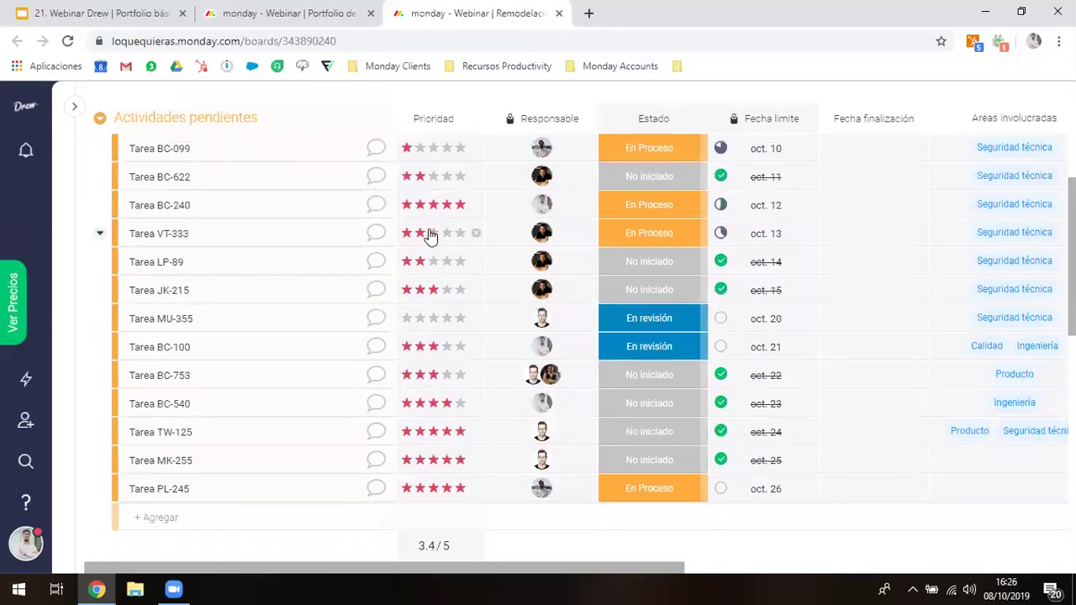
{"action": "scroll", "coordinate": [428, 235], "scroll_direction": "down", "scroll_amount": 1}
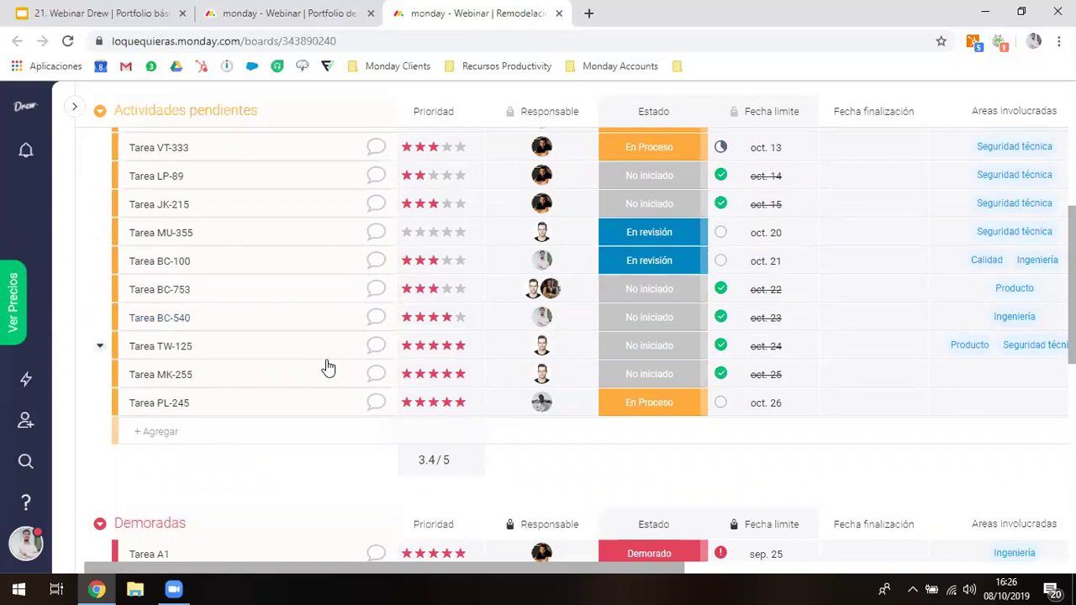
Add an item named Tarea AA-200 to Actividades pendientes and place it directly below Tarea BC-099
{"action": "left_click", "coordinate": [187, 433]}
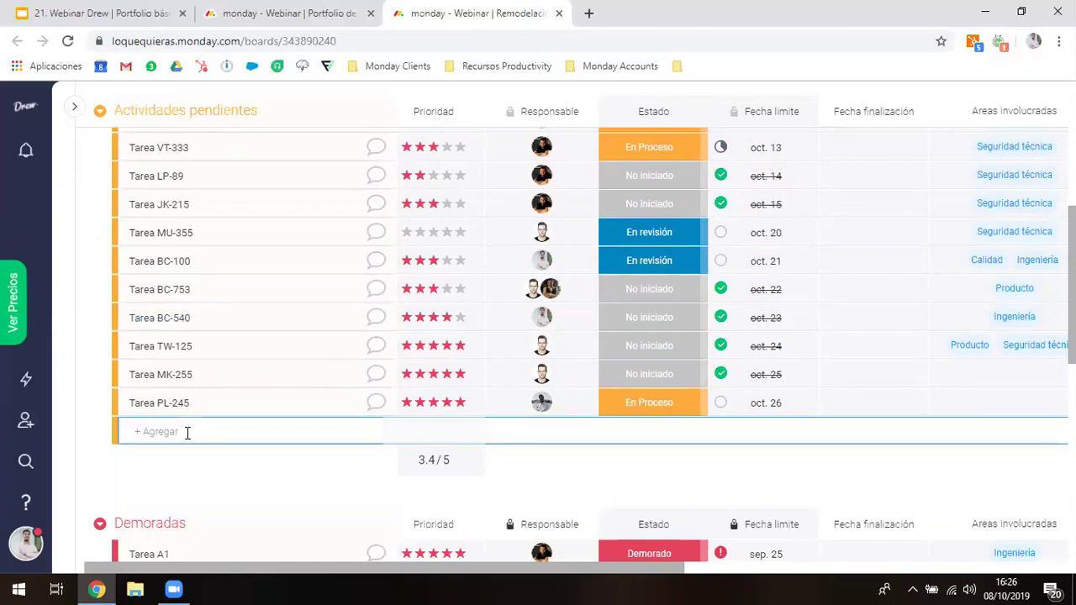
{"action": "type", "text": "Tarea AA-"}
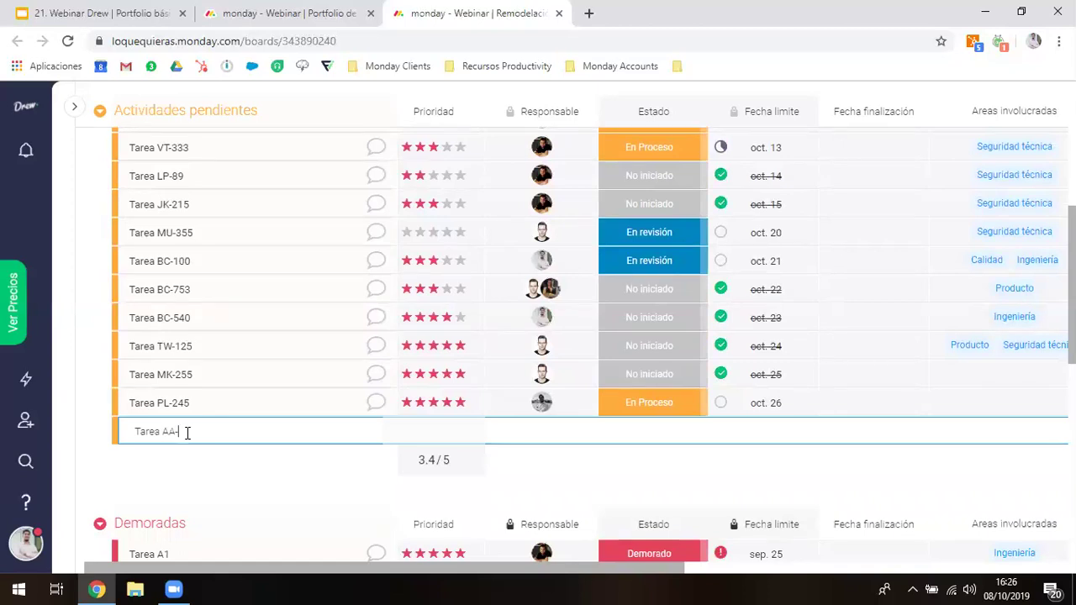
{"action": "type", "text": "200"}
{"action": "key", "text": "Return"}
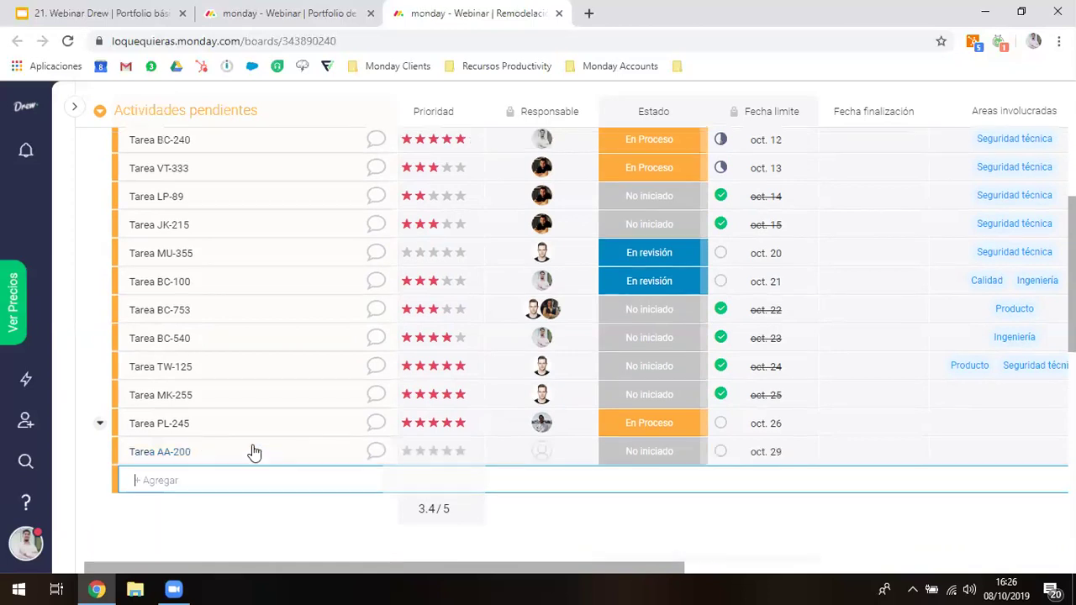
{"action": "scroll", "coordinate": [221, 529], "scroll_direction": "up", "scroll_amount": 1}
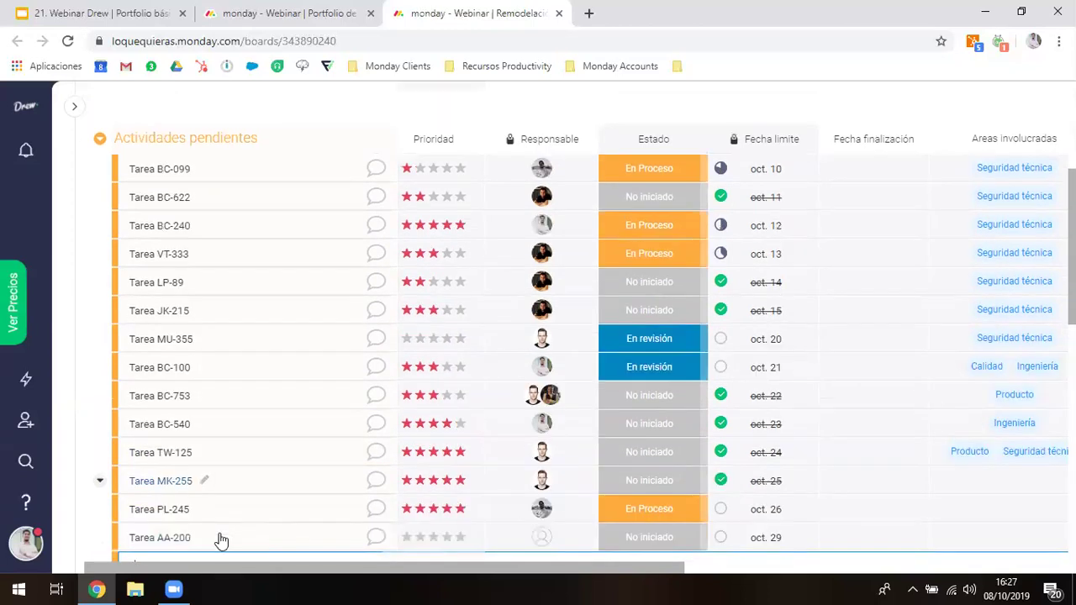
{"action": "left_click_drag", "start_coordinate": [219, 536], "coordinate": [296, 240]}
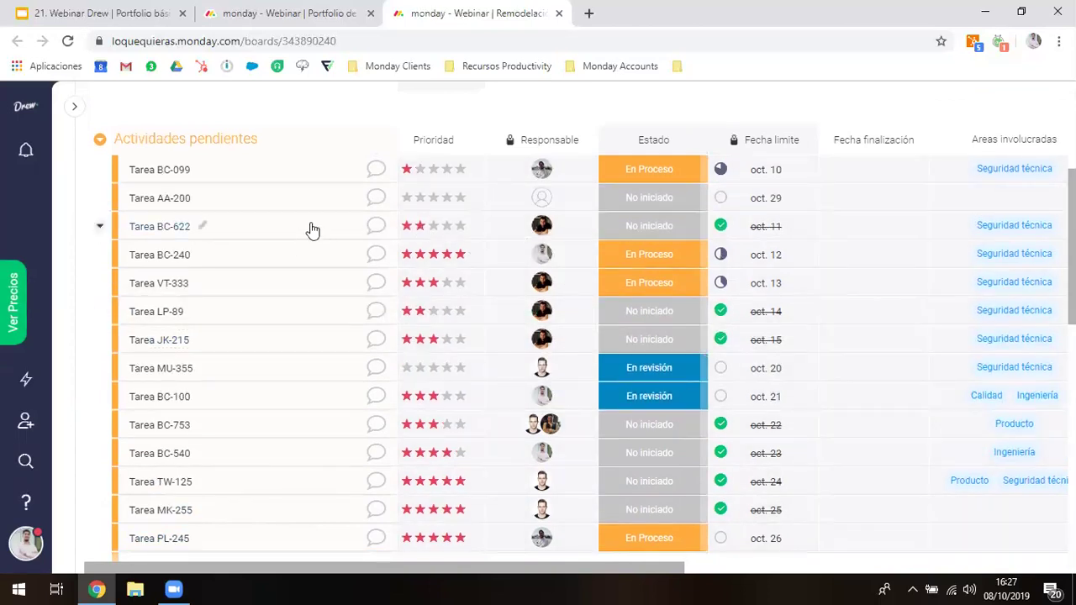
Rate Tarea AA-200's Prioridad five stars and assign the Sales Representative as its Responsable
{"action": "left_click", "coordinate": [460, 198]}
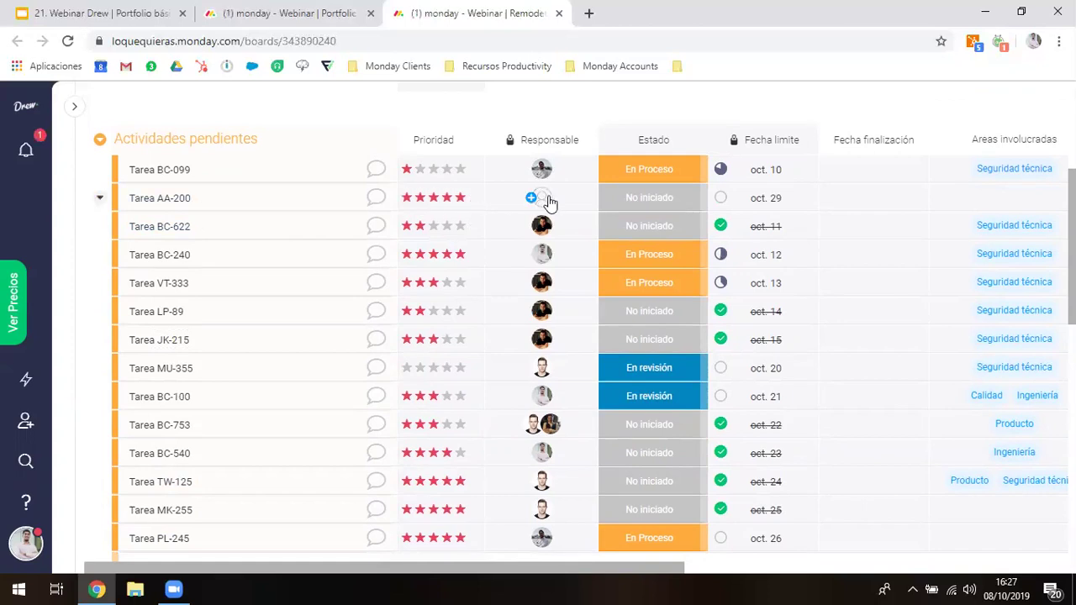
{"action": "left_click", "coordinate": [547, 197]}
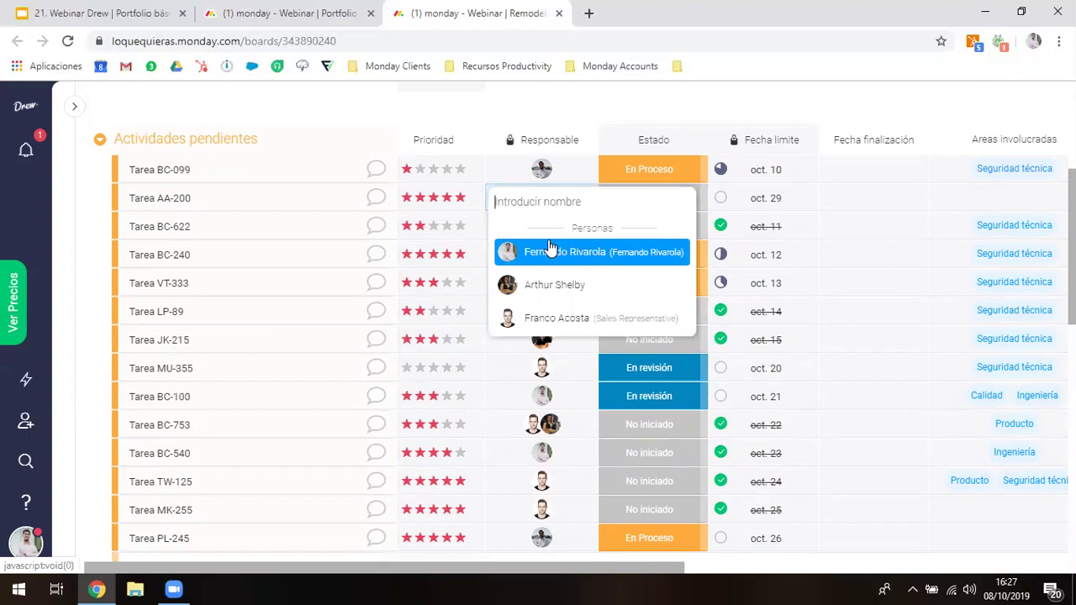
{"action": "left_click", "coordinate": [545, 318]}
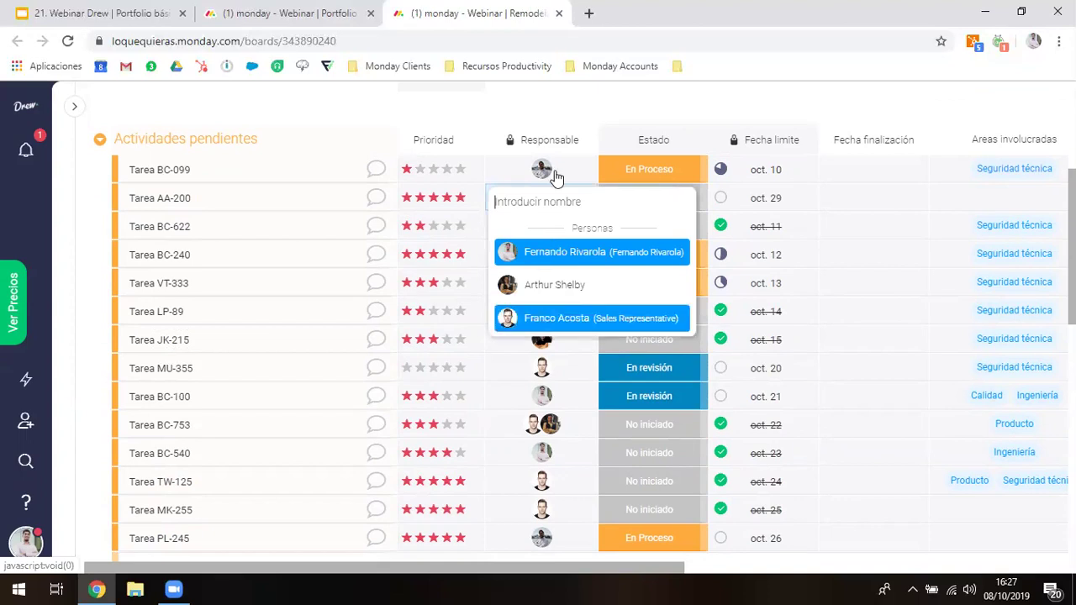
{"action": "left_click", "coordinate": [580, 145]}
Review the Estado column of the tasks in Actividades pendientes and the status labels available for Tarea BC-099
{"action": "scroll", "coordinate": [586, 145], "scroll_direction": "up", "scroll_amount": 1}
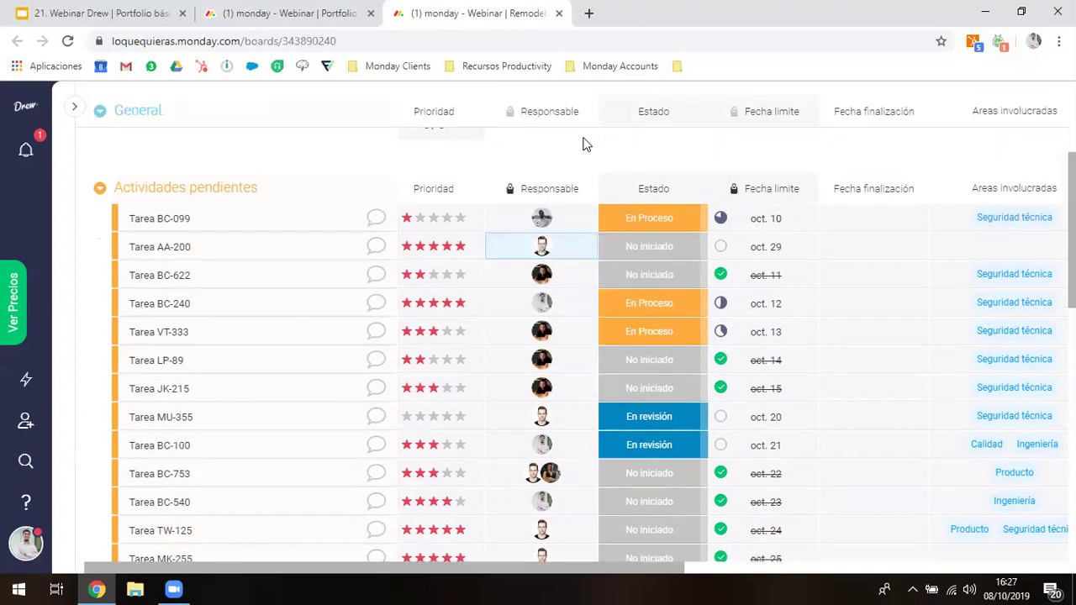
{"action": "scroll", "coordinate": [586, 145], "scroll_direction": "right", "scroll_amount": 1}
{"action": "scroll", "coordinate": [586, 145], "scroll_direction": "right", "scroll_amount": 3}
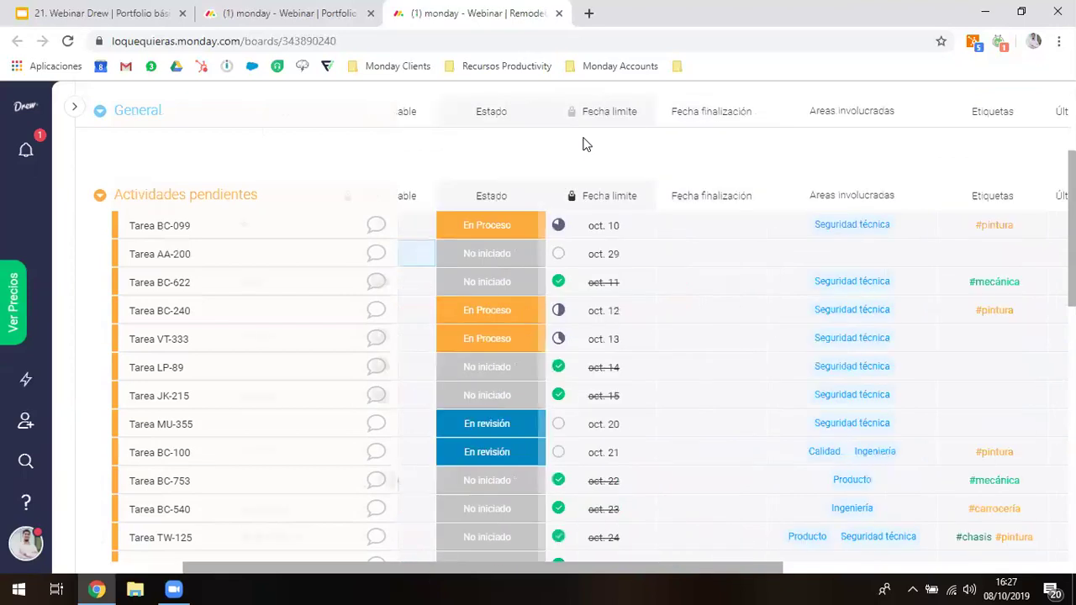
{"action": "scroll", "coordinate": [562, 158], "scroll_direction": "right", "scroll_amount": 1}
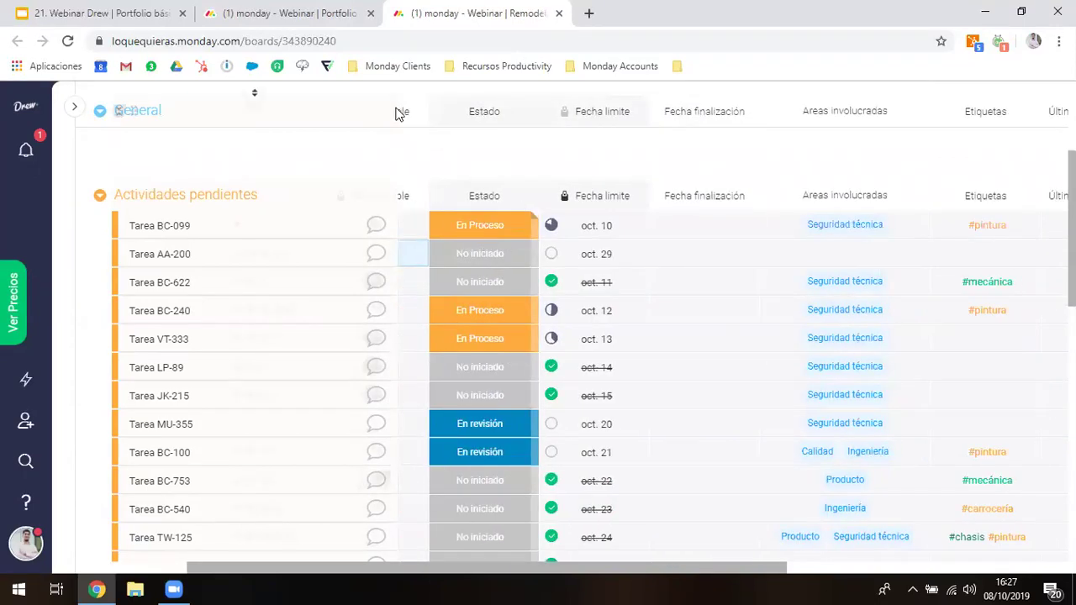
{"action": "scroll", "coordinate": [470, 143], "scroll_direction": "right", "scroll_amount": 1}
{"action": "scroll", "coordinate": [469, 143], "scroll_direction": "right", "scroll_amount": 1}
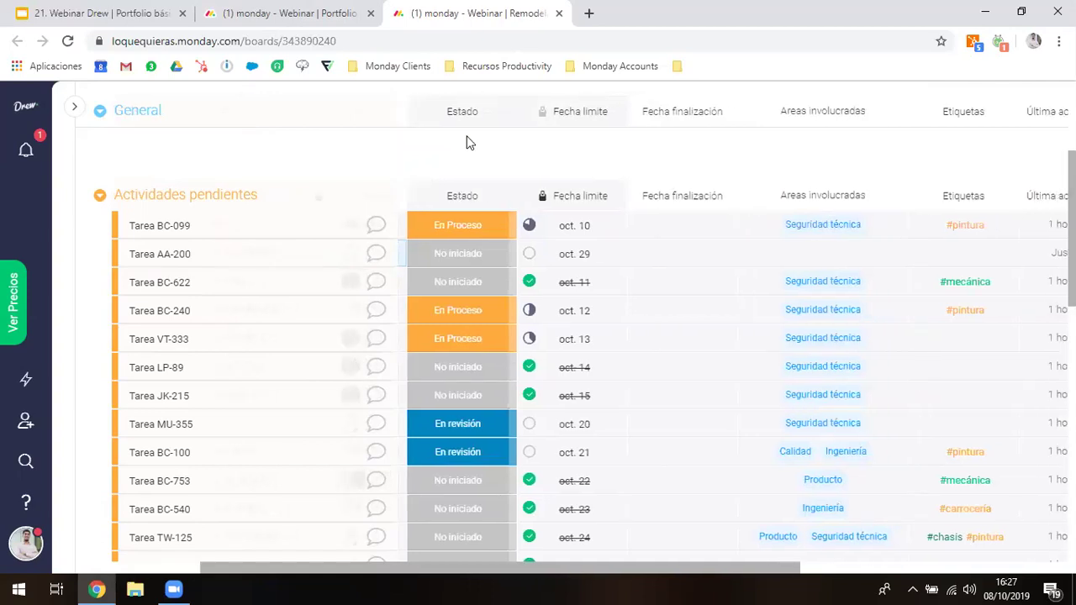
{"action": "left_click", "coordinate": [454, 225]}
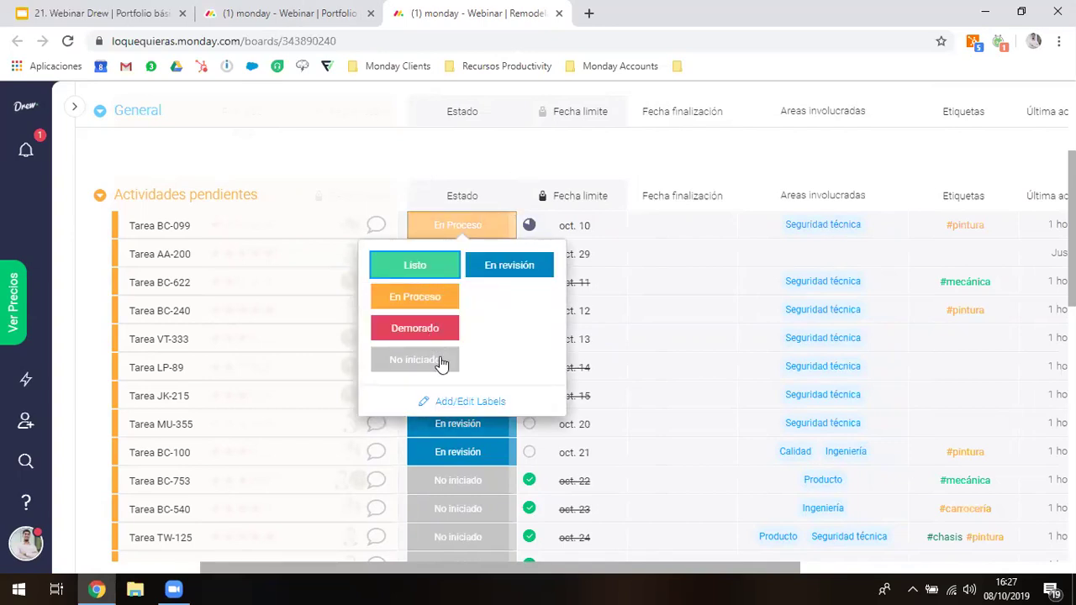
{"action": "scroll", "coordinate": [448, 295], "scroll_direction": "down", "scroll_amount": 2}
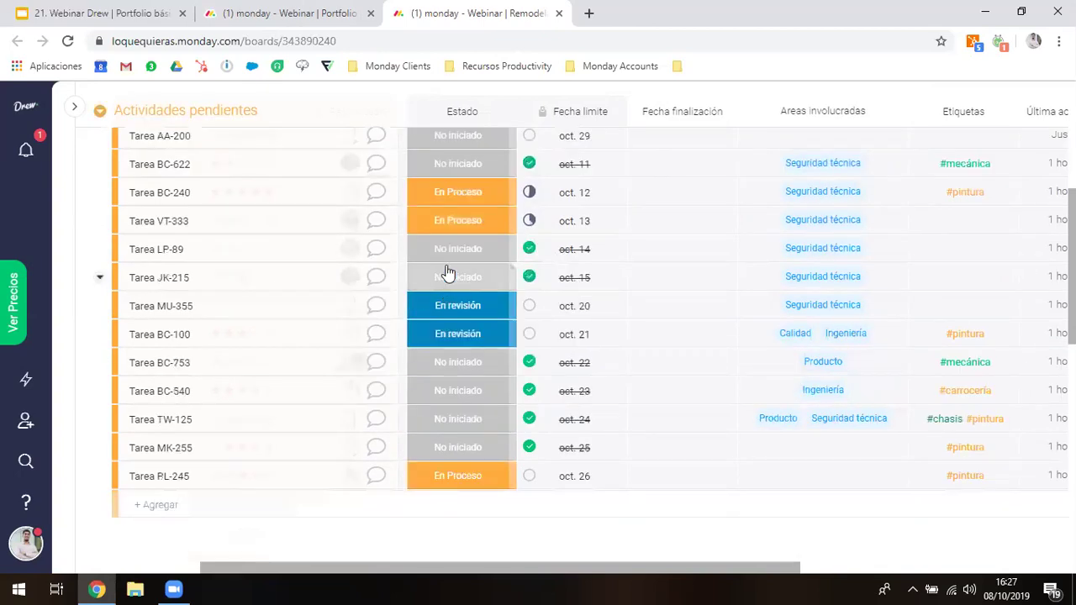
{"action": "scroll", "coordinate": [445, 278], "scroll_direction": "down", "scroll_amount": 2}
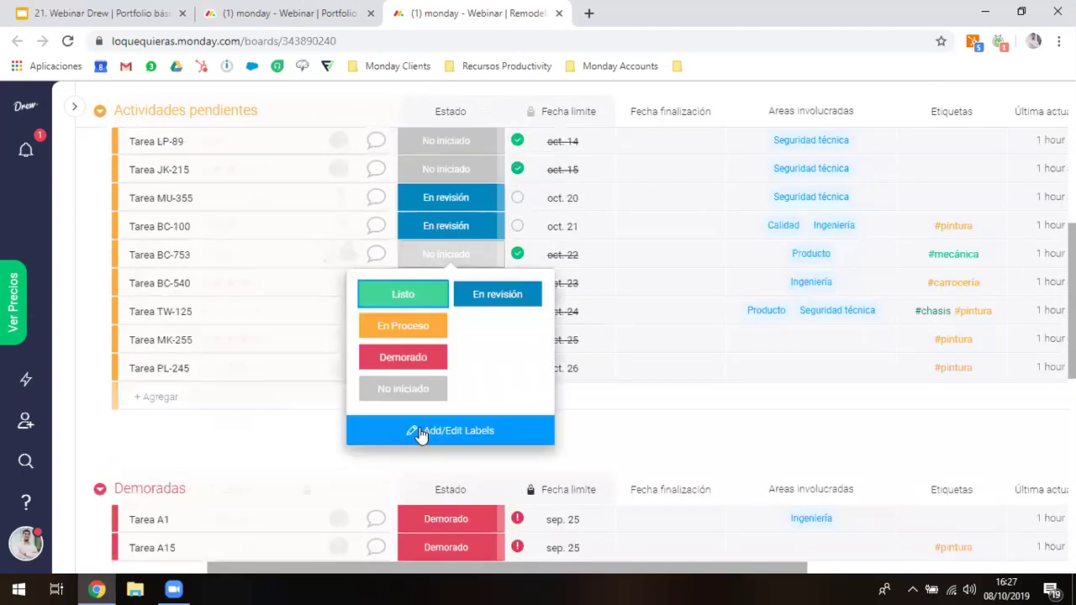
Add a purple status label named Esperando por RE to the Estado column's labels
{"action": "left_click", "coordinate": [420, 432]}
{"action": "left_click", "coordinate": [409, 425]}
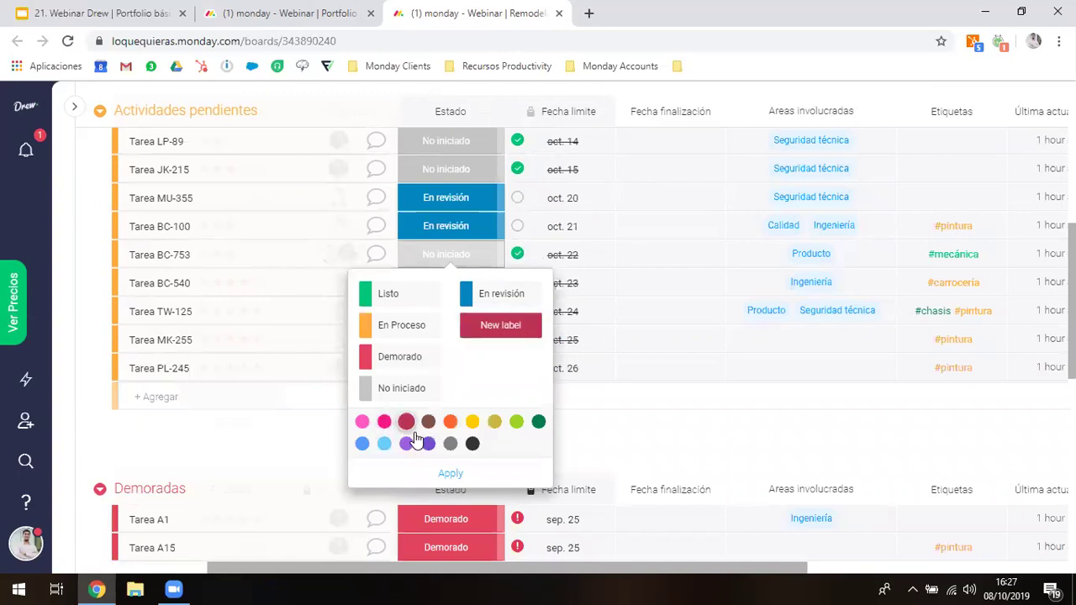
{"action": "left_click", "coordinate": [407, 443]}
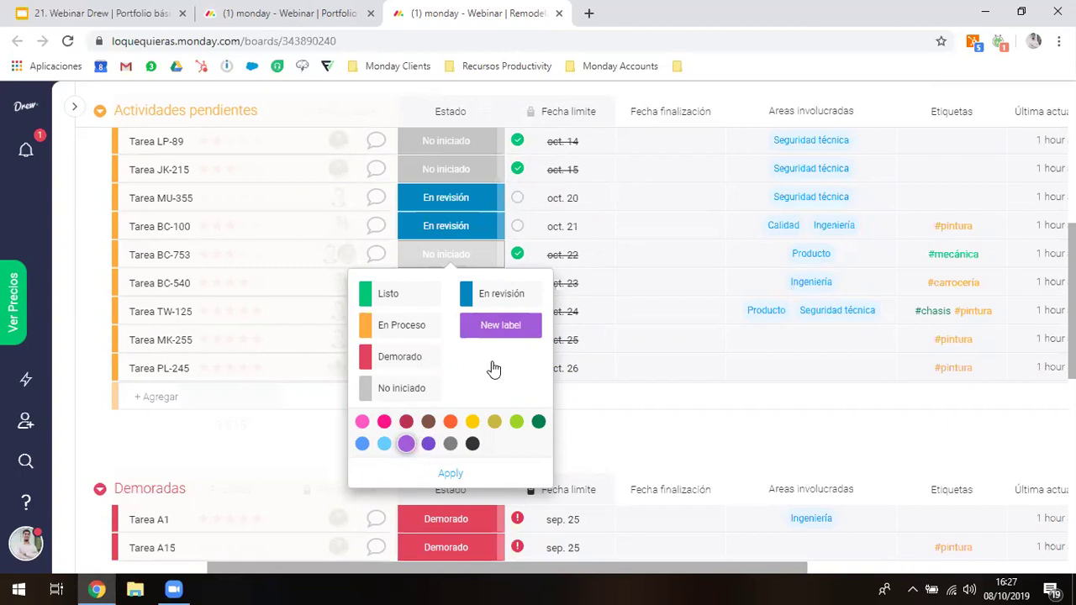
{"action": "left_click", "coordinate": [486, 331]}
{"action": "type", "text": "a"}
{"action": "key", "text": "BackSpace"}
{"action": "type", "text": "E"}
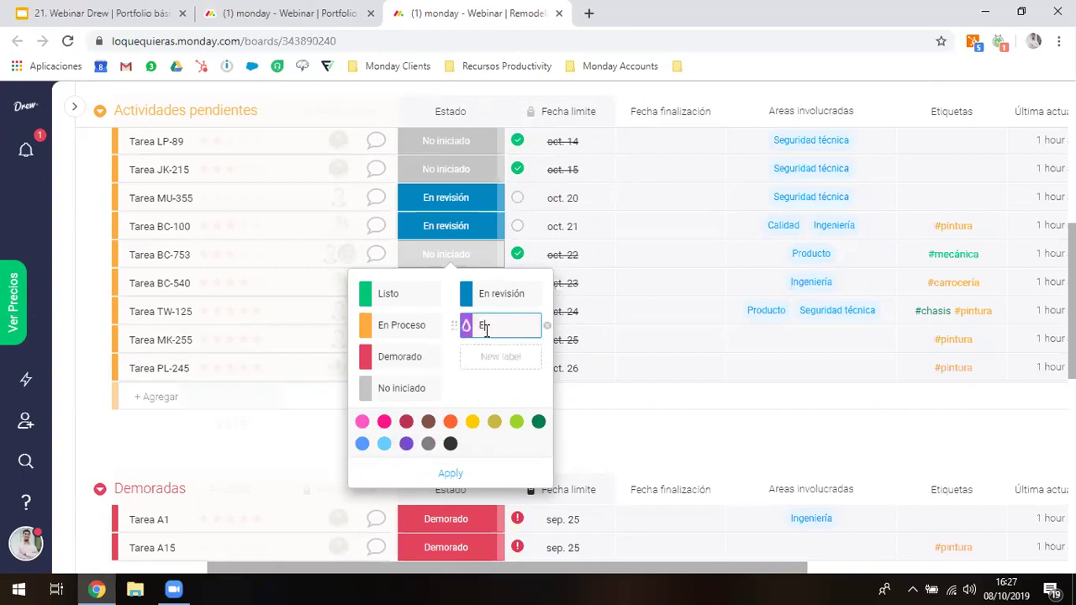
{"action": "type", "text": "sperando "}
{"action": "type", "text": "por ra"}
{"action": "key", "text": "BackSpace"}
{"action": "key", "text": "BackSpace"}
{"action": "key", "text": "Return"}
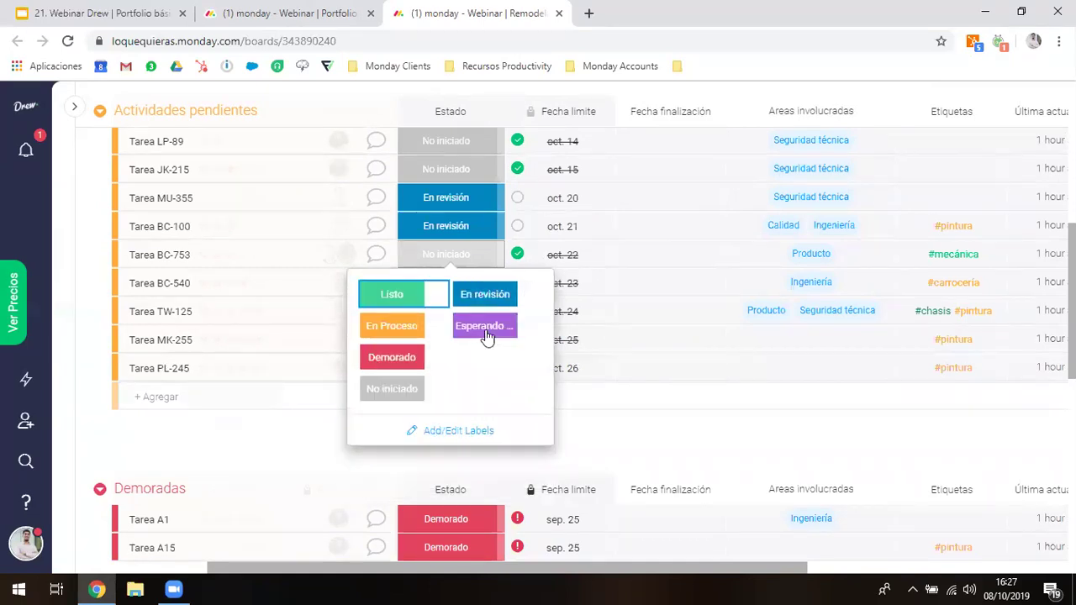
Set the Estado of Tarea BC-753 and Tarea BC-540 to Esperando por RE
{"action": "left_click", "coordinate": [472, 254]}
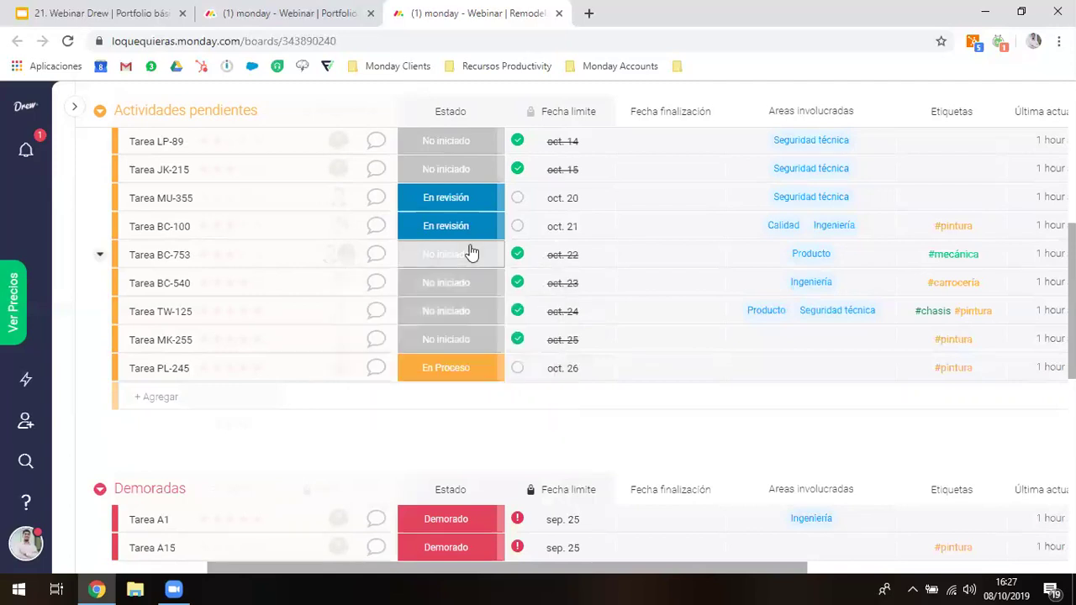
{"action": "left_click", "coordinate": [475, 256]}
{"action": "left_click", "coordinate": [513, 338]}
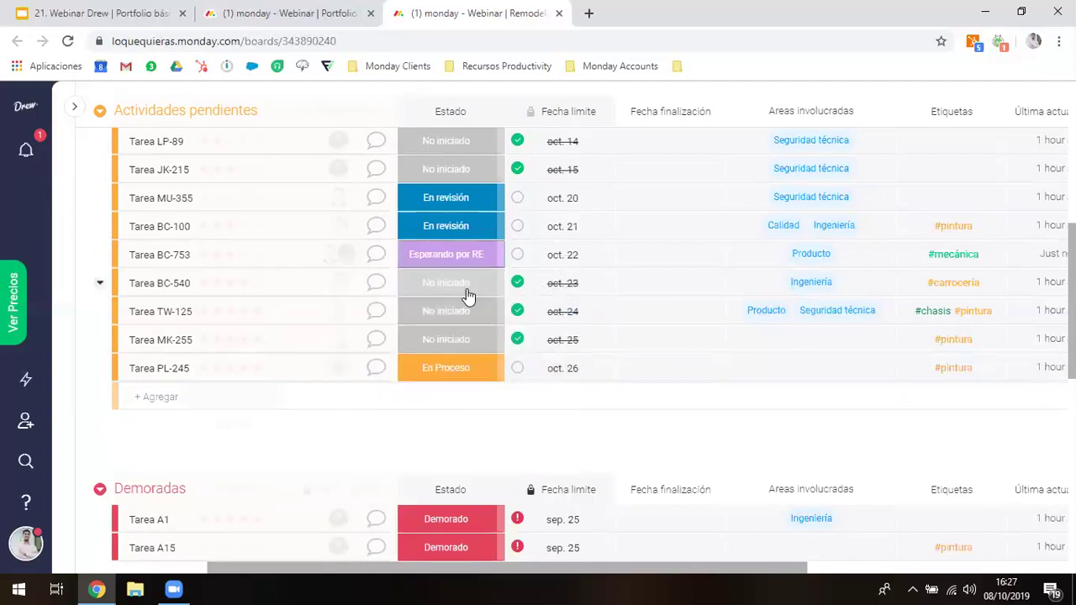
{"action": "left_click", "coordinate": [465, 286]}
{"action": "left_click", "coordinate": [487, 356]}
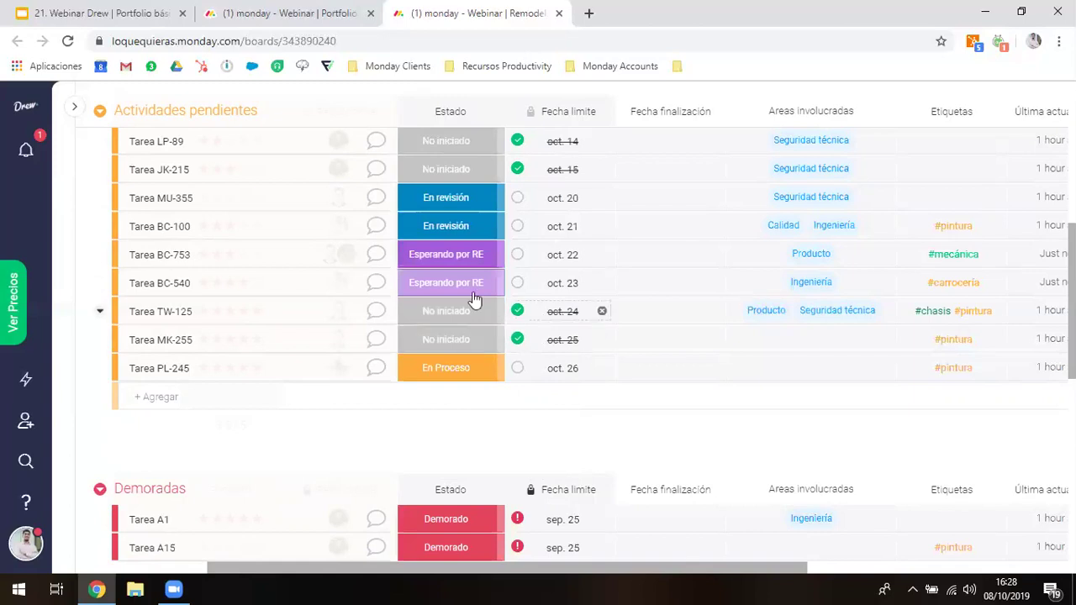
Examine the Fecha limite and Fecha finalización columns, including the lock and the deadline indicators beside the dates
{"action": "scroll", "coordinate": [474, 298], "scroll_direction": "up", "scroll_amount": 2}
{"action": "scroll", "coordinate": [473, 298], "scroll_direction": "up", "scroll_amount": 1}
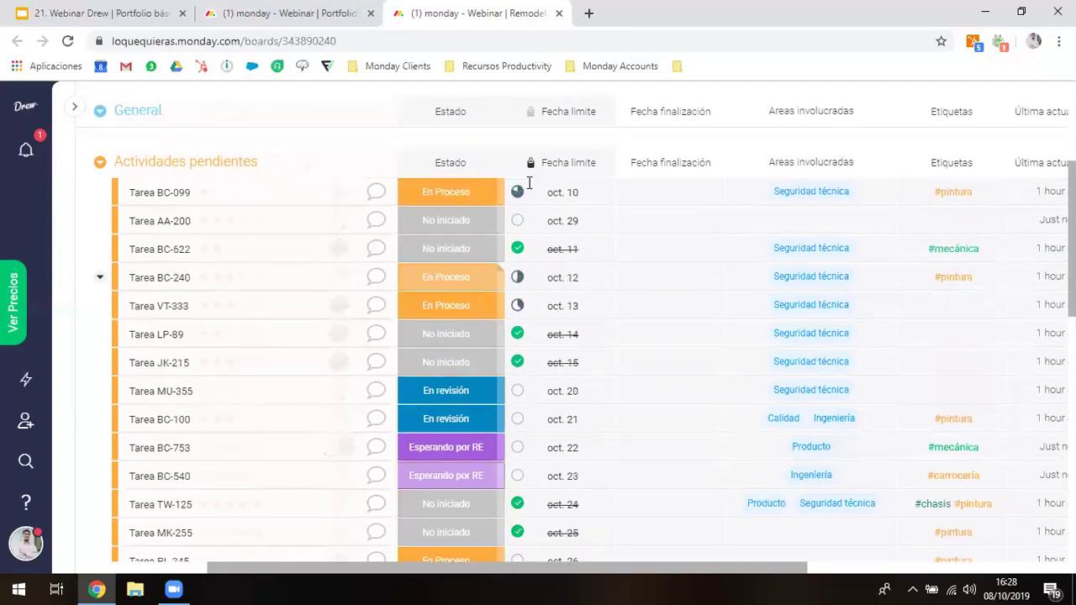
{"action": "scroll", "coordinate": [538, 183], "scroll_direction": "down", "scroll_amount": 1}
{"action": "scroll", "coordinate": [538, 183], "scroll_direction": "right", "scroll_amount": 1}
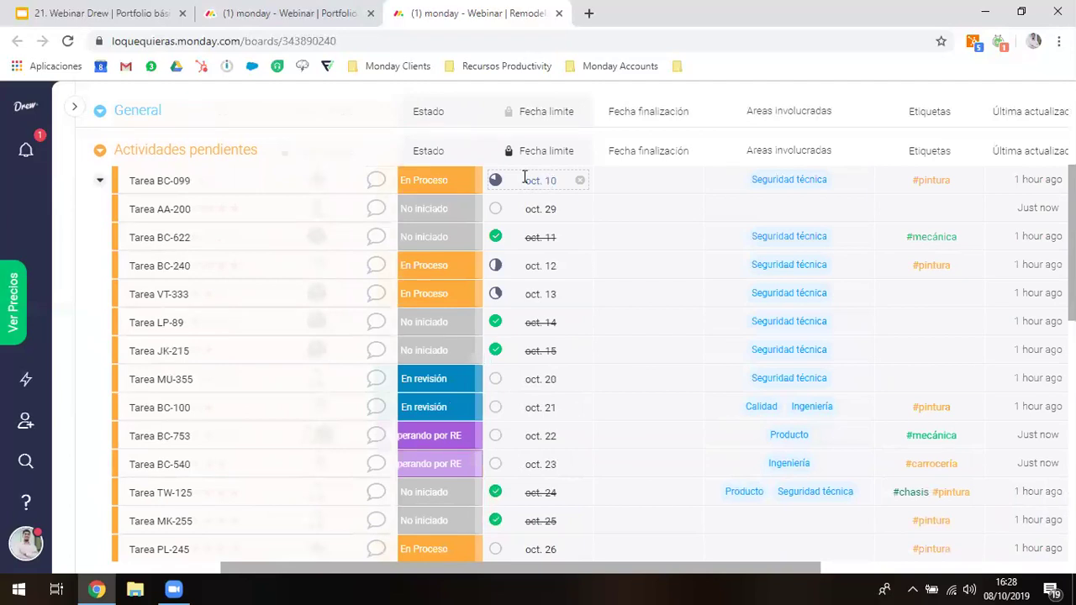
{"action": "scroll", "coordinate": [583, 300], "scroll_direction": "up", "scroll_amount": 3}
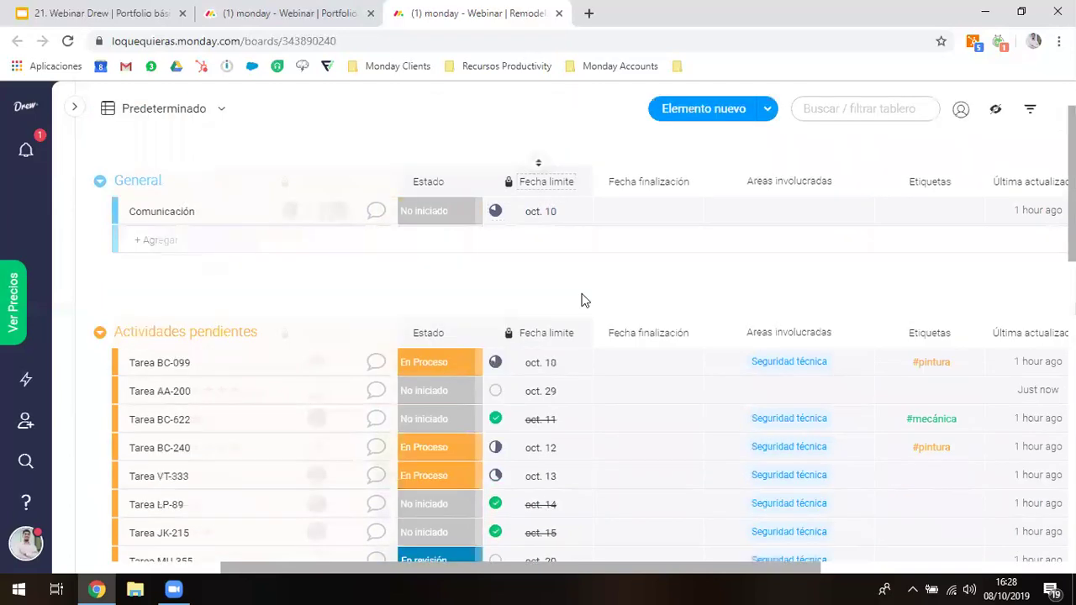
{"action": "scroll", "coordinate": [628, 353], "scroll_direction": "down", "scroll_amount": 1}
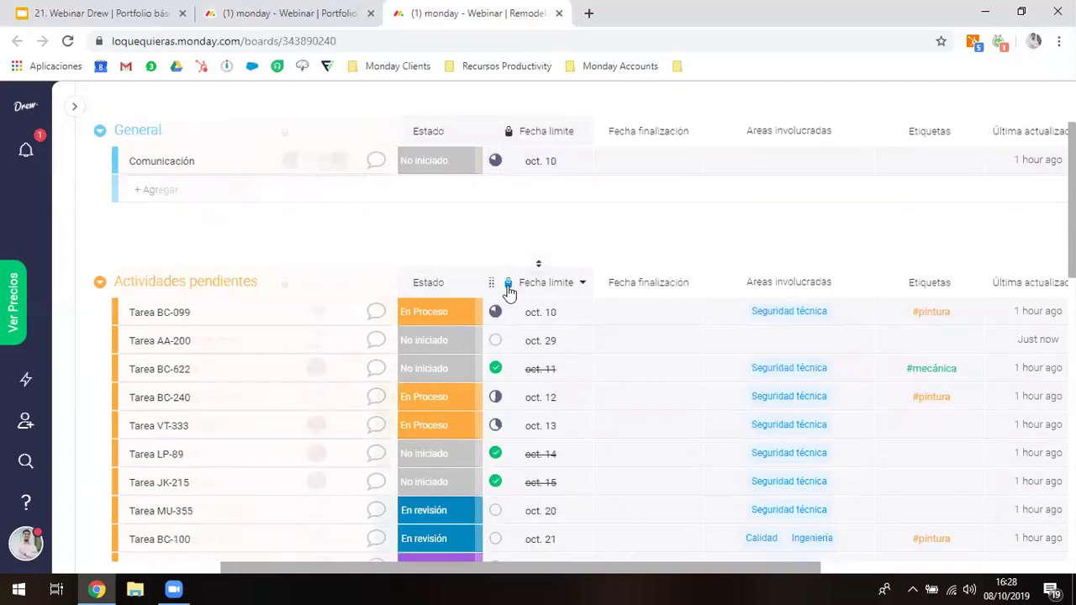
{"action": "scroll", "coordinate": [509, 293], "scroll_direction": "up", "scroll_amount": 3}
{"action": "scroll", "coordinate": [510, 293], "scroll_direction": "up", "scroll_amount": 2}
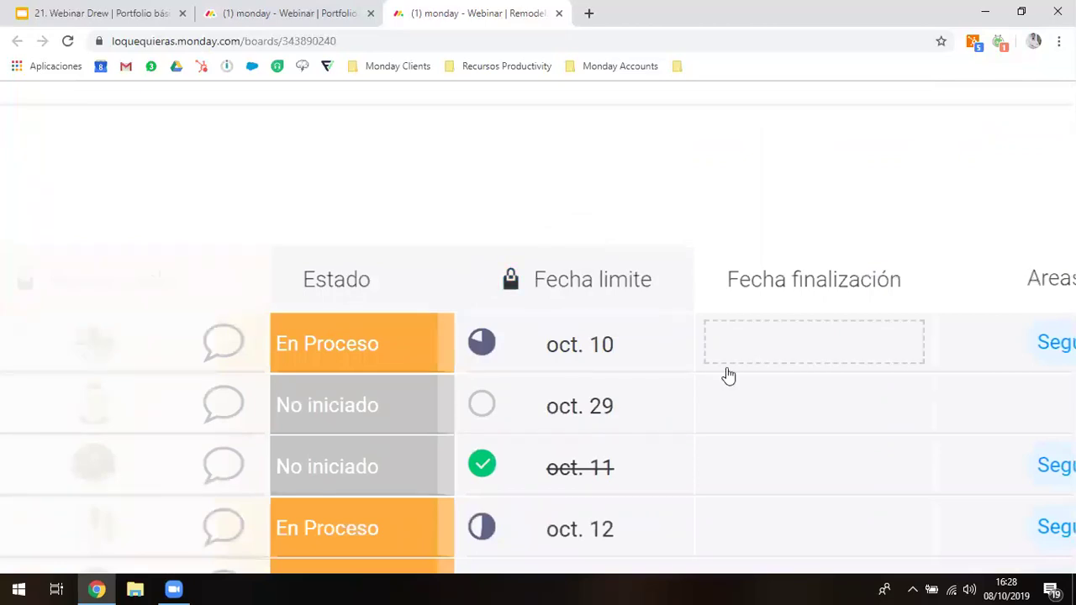
{"action": "scroll", "coordinate": [725, 367], "scroll_direction": "down", "scroll_amount": 2}
{"action": "scroll", "coordinate": [697, 318], "scroll_direction": "down", "scroll_amount": 2}
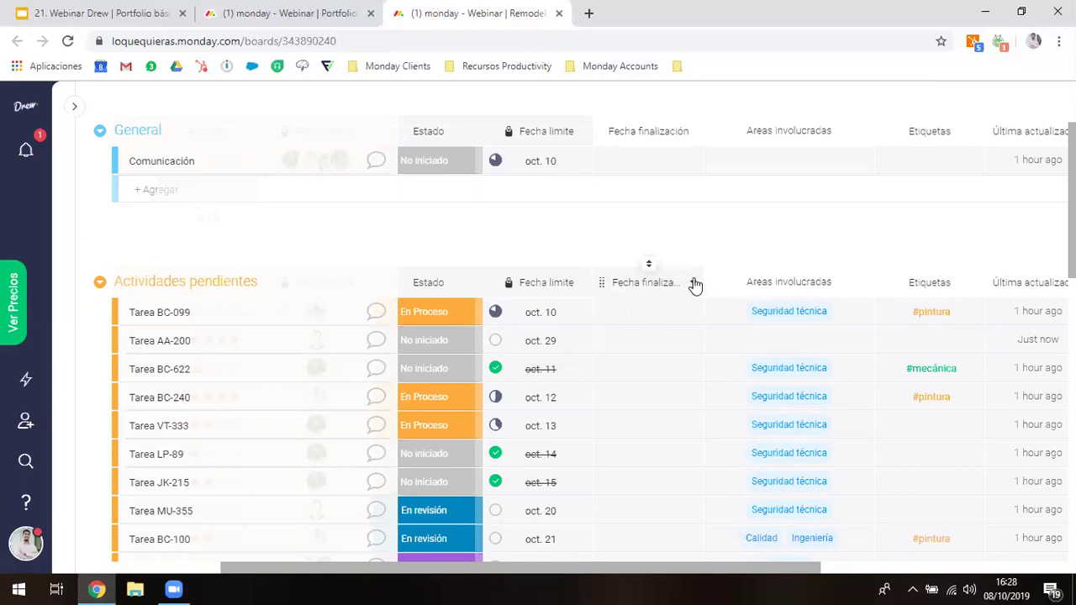
Restrict editing of the Fecha finalización column, keeping the default list of allowed editors
{"action": "left_click", "coordinate": [694, 284]}
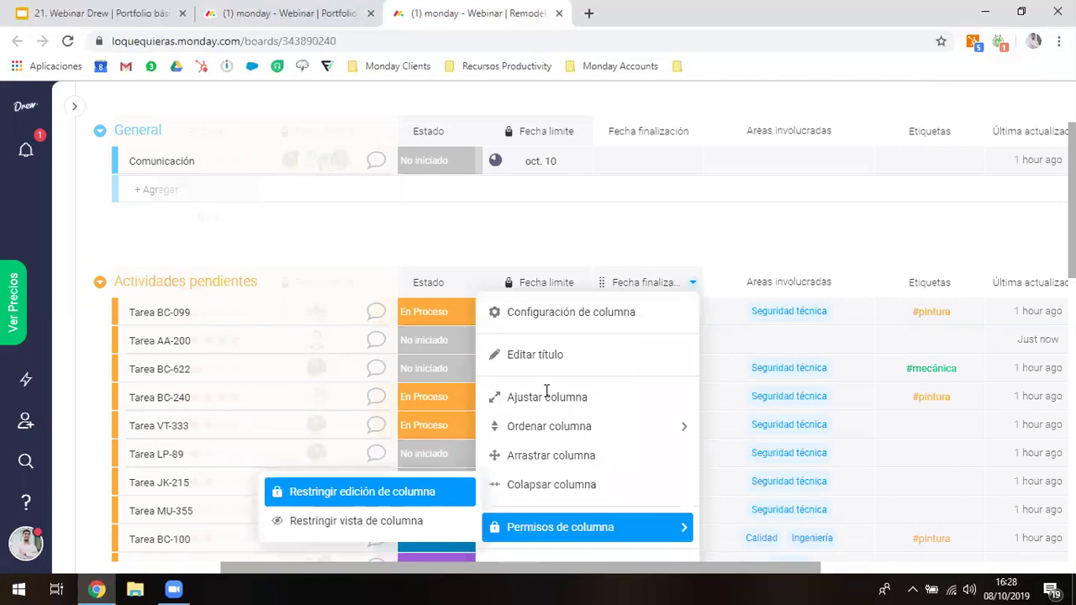
{"action": "left_click", "coordinate": [565, 241]}
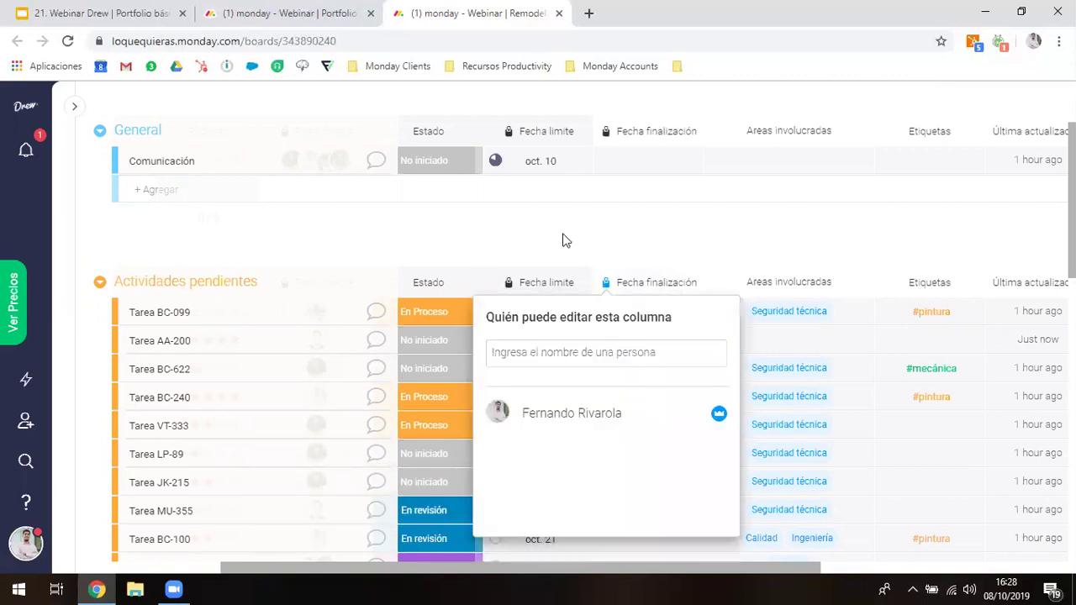
{"action": "left_click", "coordinate": [564, 239]}
Open the board's automations and read through all the active rules
{"action": "scroll", "coordinate": [891, 125], "scroll_direction": "up", "scroll_amount": 2}
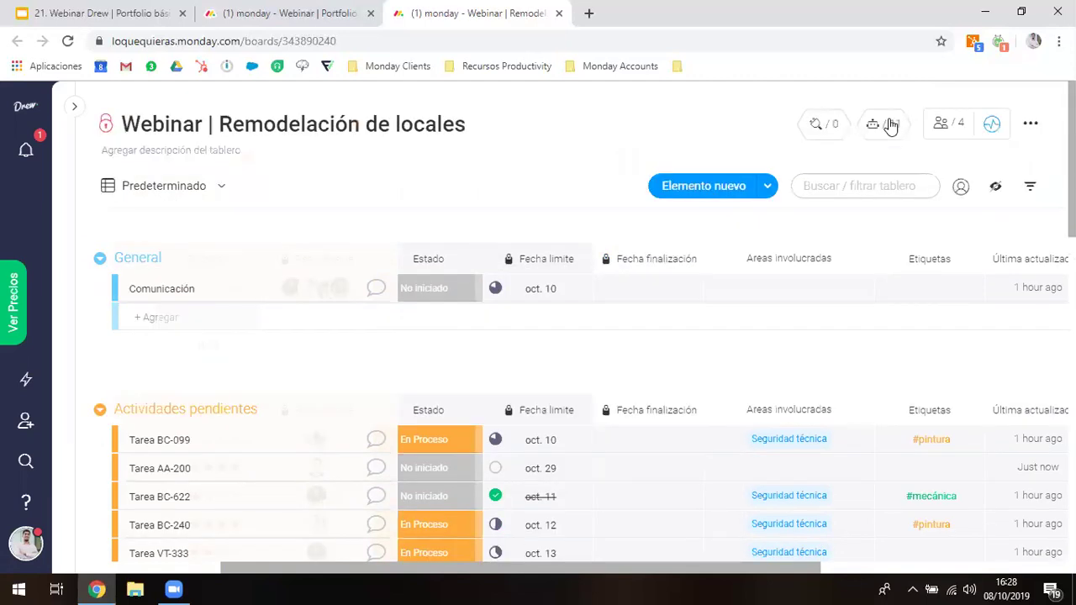
{"action": "left_click", "coordinate": [891, 125]}
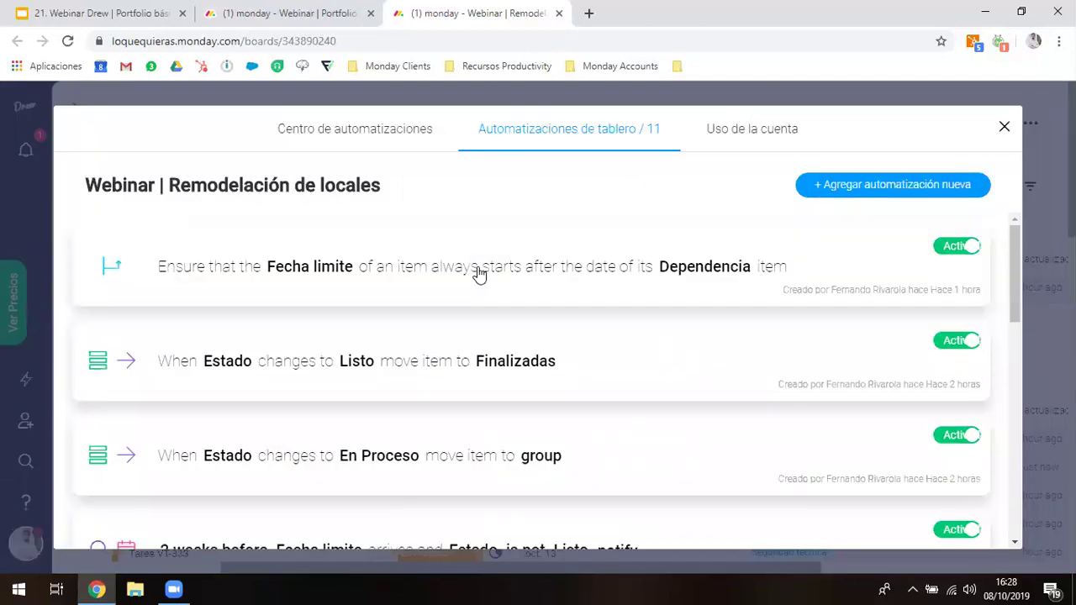
{"action": "scroll", "coordinate": [479, 274], "scroll_direction": "down", "scroll_amount": 3}
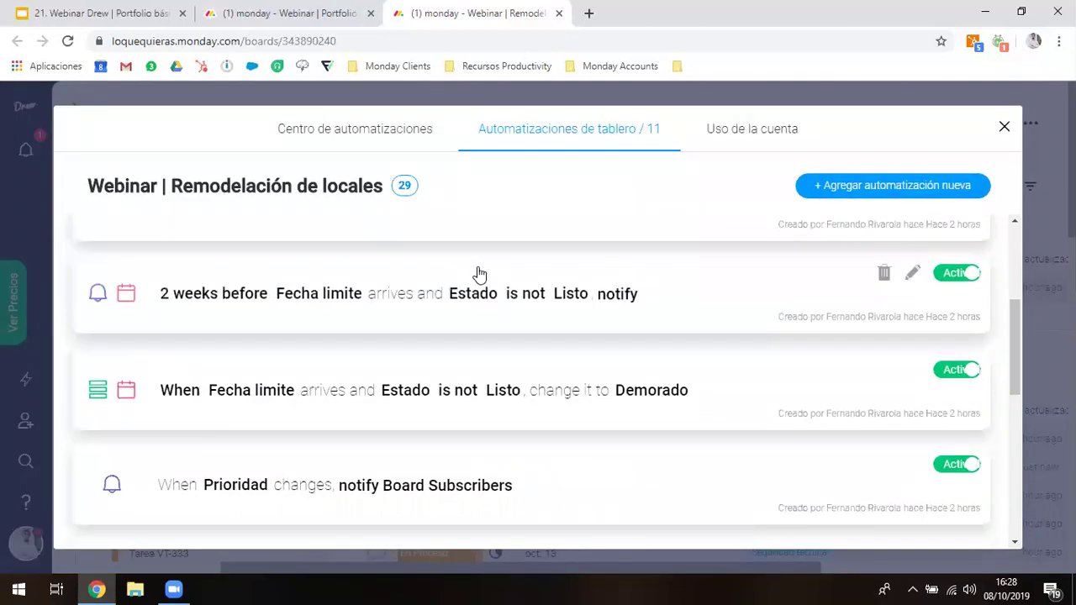
{"action": "scroll", "coordinate": [479, 274], "scroll_direction": "down", "scroll_amount": 1}
{"action": "scroll", "coordinate": [479, 274], "scroll_direction": "down", "scroll_amount": 2}
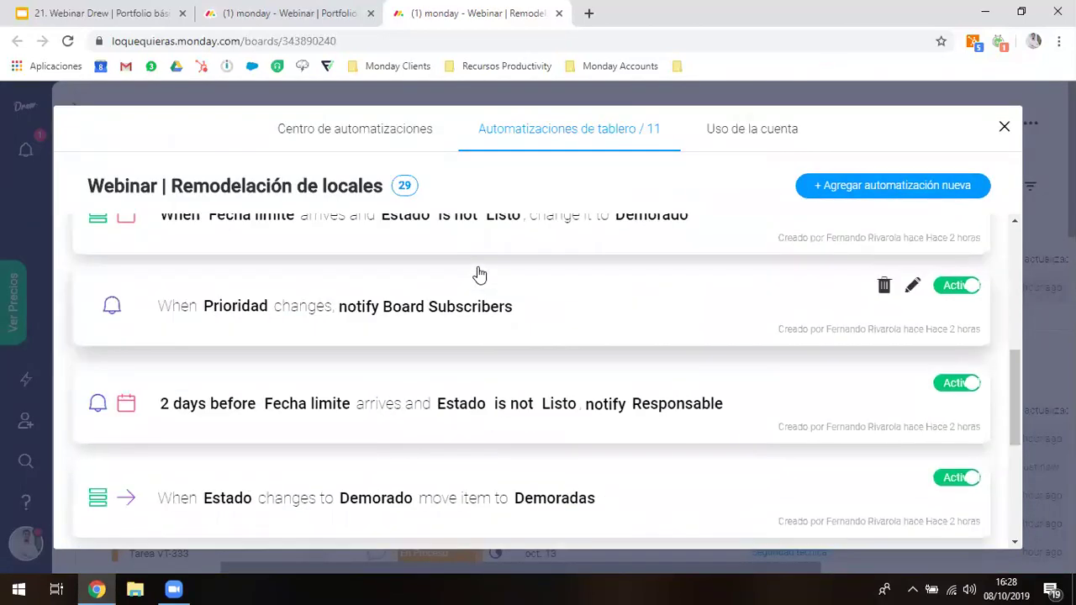
{"action": "scroll", "coordinate": [479, 274], "scroll_direction": "down", "scroll_amount": 2}
{"action": "scroll", "coordinate": [479, 274], "scroll_direction": "down", "scroll_amount": 2}
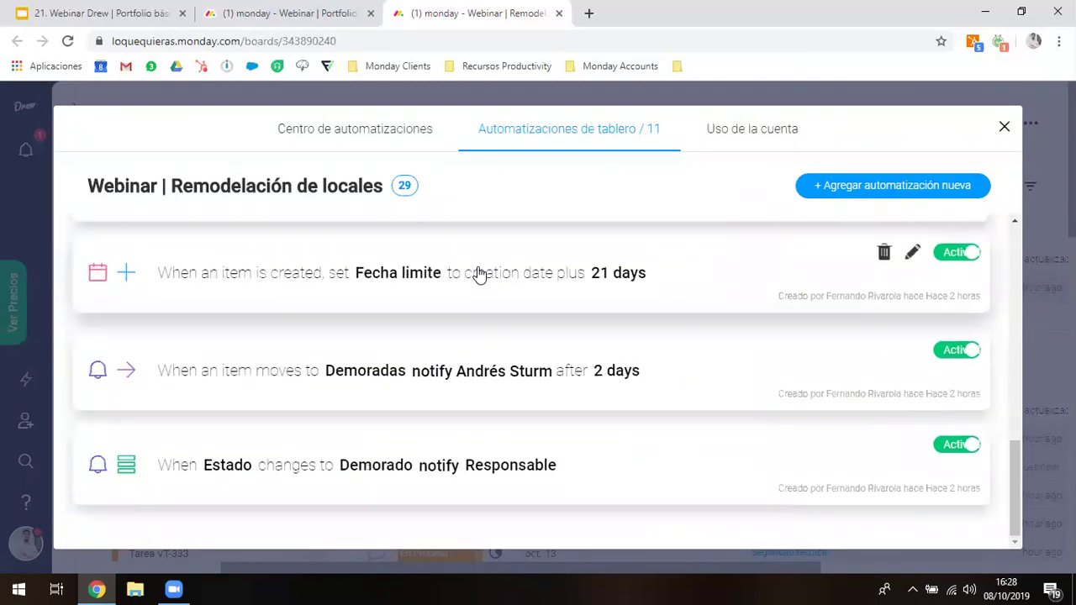
Start a new automation from the Cambio de estado recipe that sets a due date to the current datetime when a status changes
{"action": "left_click", "coordinate": [803, 189]}
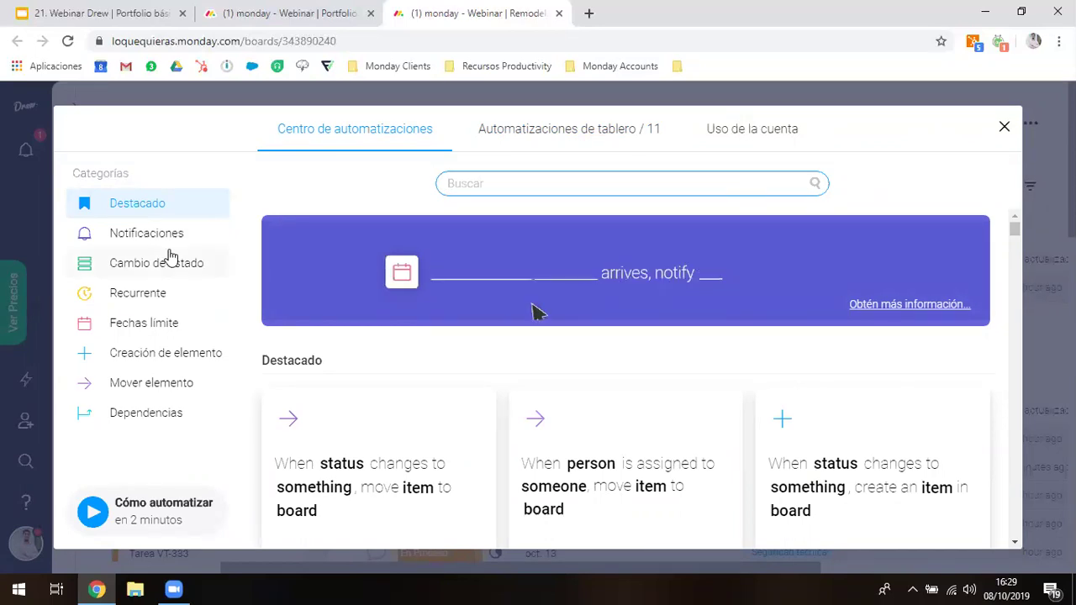
{"action": "scroll", "coordinate": [171, 255], "scroll_direction": "down", "scroll_amount": 4}
{"action": "left_click", "coordinate": [122, 265]}
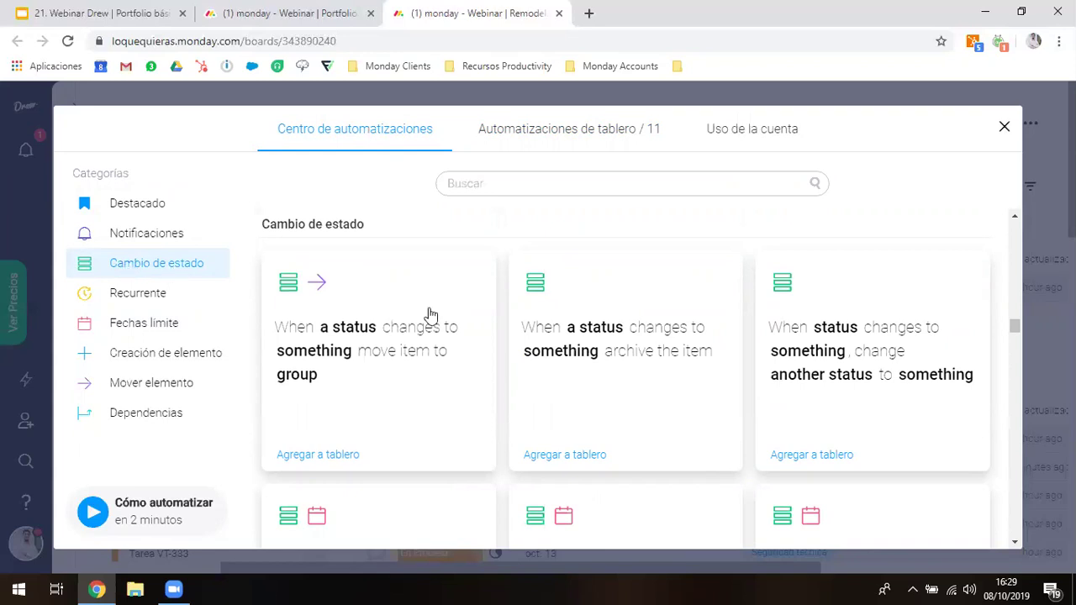
{"action": "scroll", "coordinate": [430, 314], "scroll_direction": "down", "scroll_amount": 2}
{"action": "scroll", "coordinate": [431, 315], "scroll_direction": "down", "scroll_amount": 1}
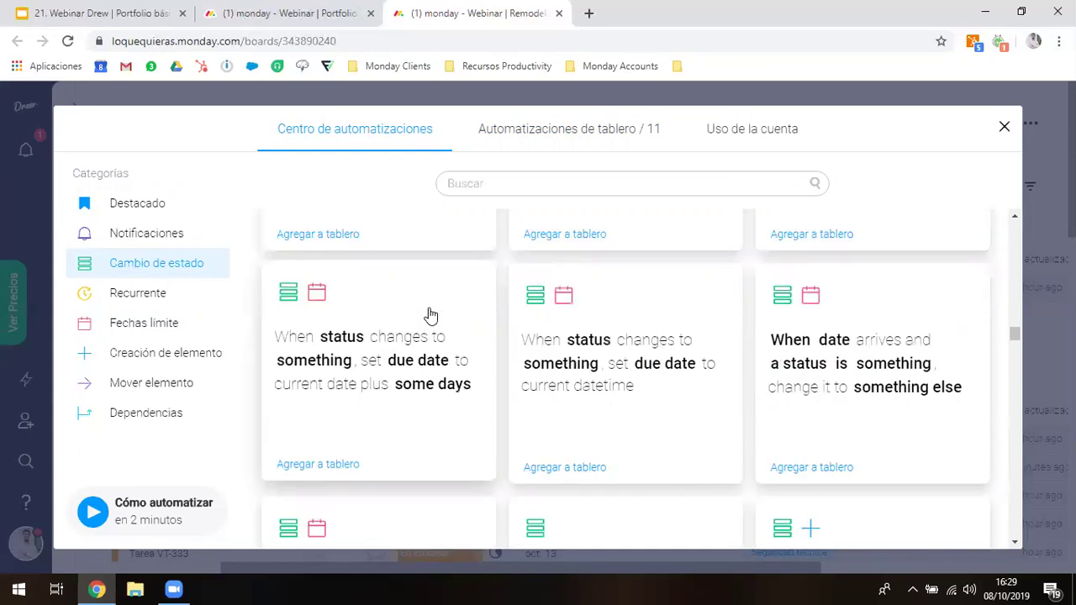
{"action": "scroll", "coordinate": [392, 358], "scroll_direction": "down", "scroll_amount": 1}
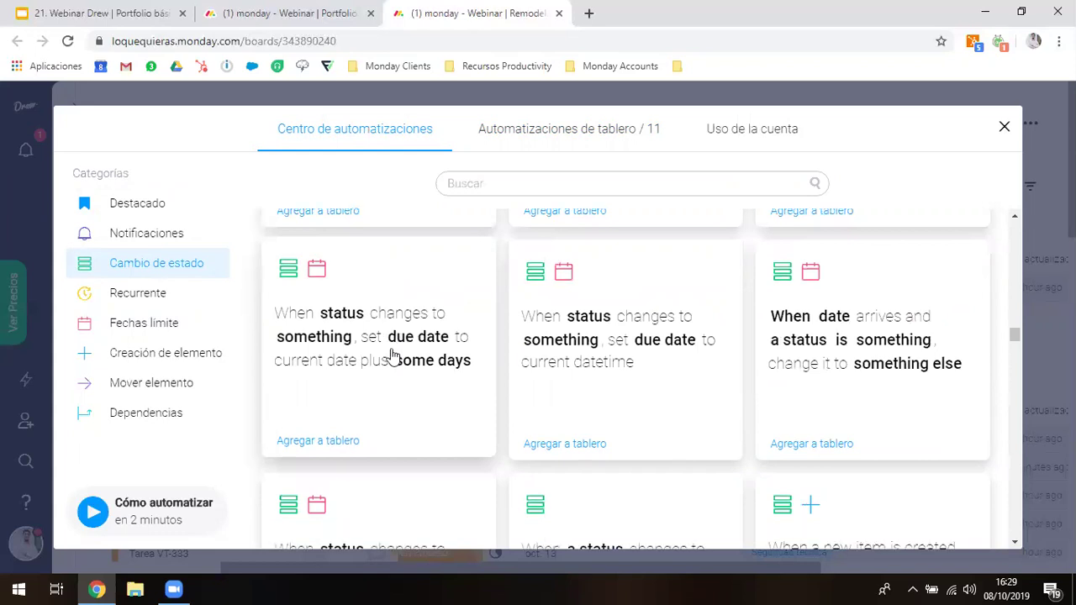
{"action": "scroll", "coordinate": [445, 378], "scroll_direction": "down", "scroll_amount": 2}
{"action": "scroll", "coordinate": [614, 306], "scroll_direction": "up", "scroll_amount": 1}
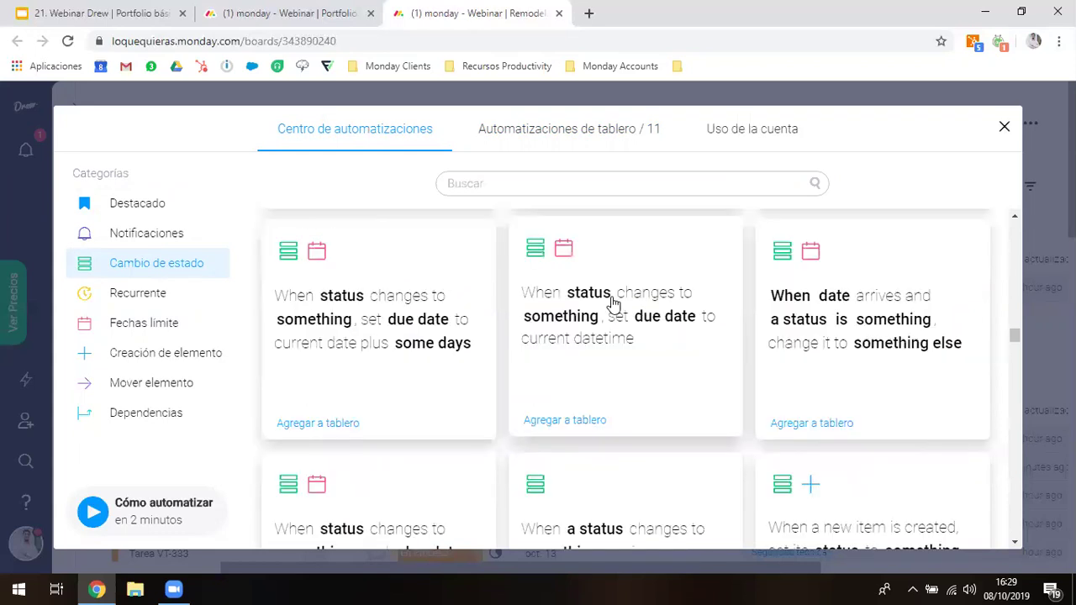
{"action": "left_click", "coordinate": [668, 334]}
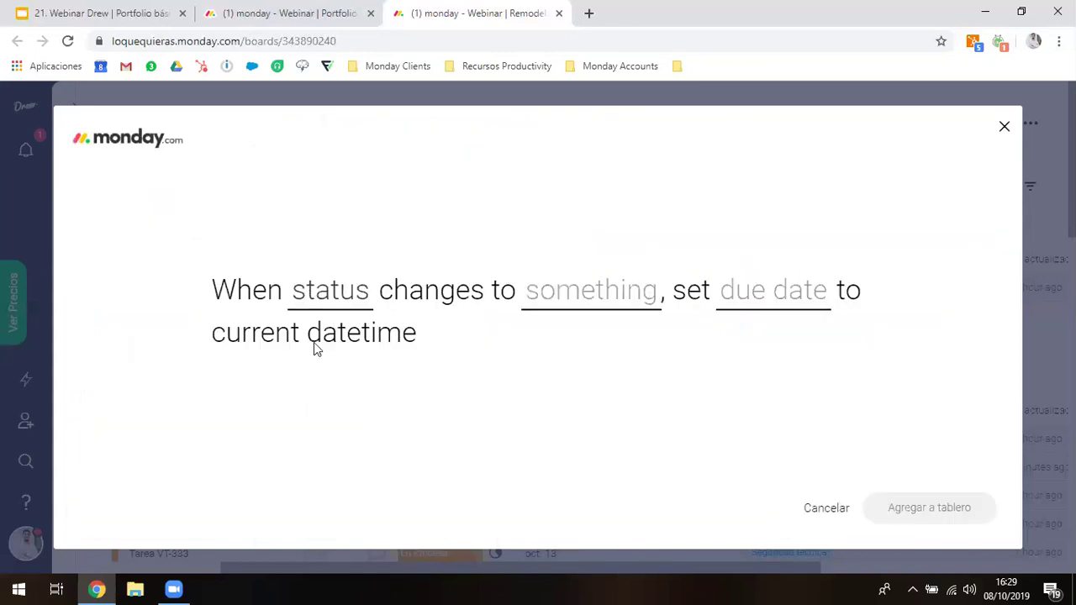
Complete the automation so that Estado changing to Listo sets Fecha finalización to the current datetime, and add it to the board
{"action": "left_click", "coordinate": [318, 362]}
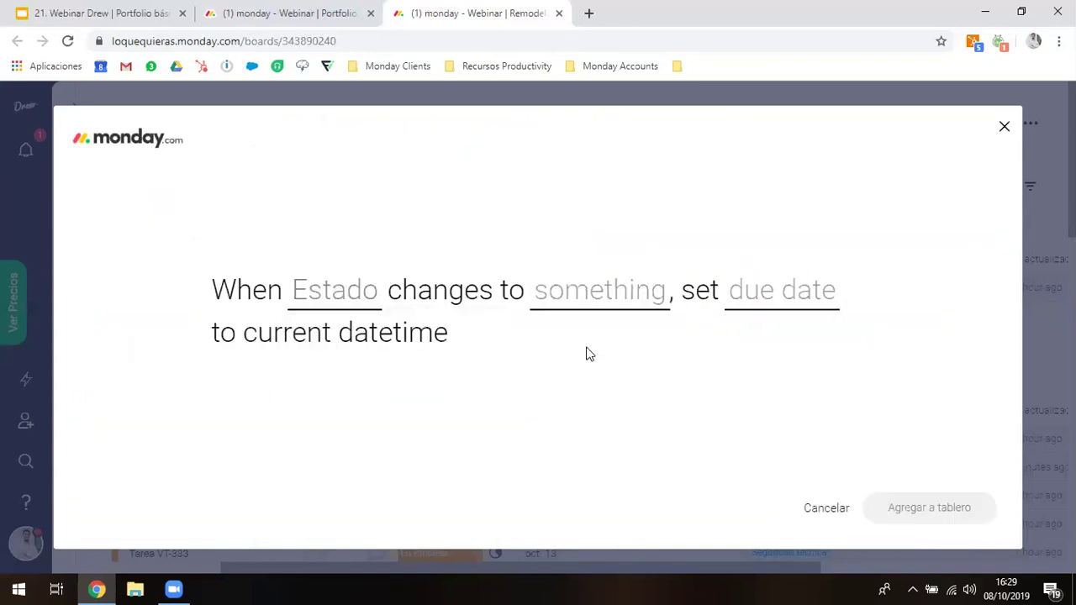
{"action": "left_click", "coordinate": [581, 317]}
{"action": "left_click", "coordinate": [599, 395]}
{"action": "left_click", "coordinate": [738, 306]}
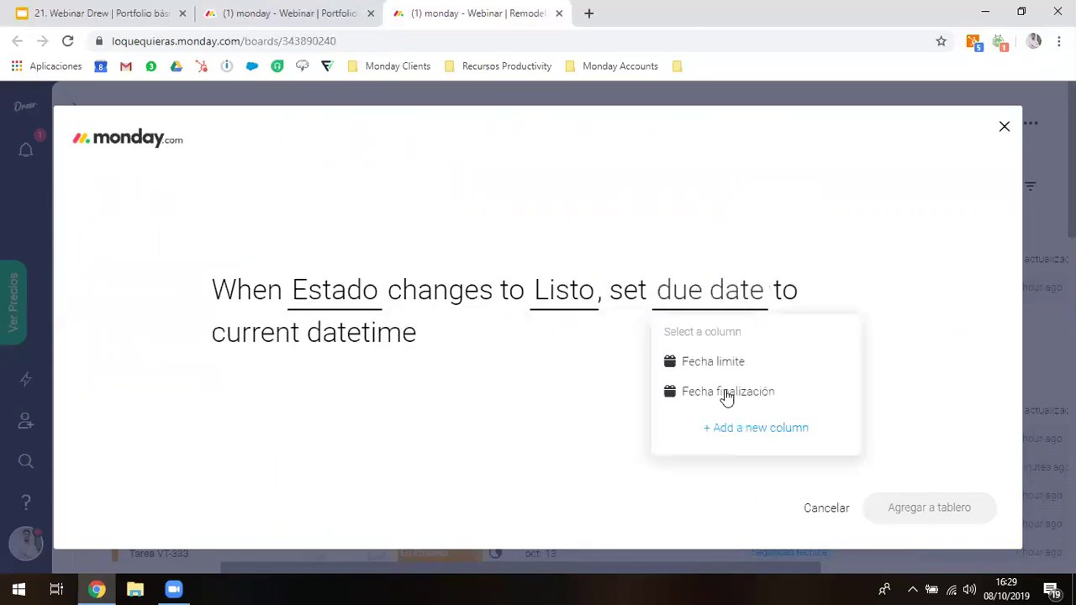
{"action": "left_click", "coordinate": [726, 393]}
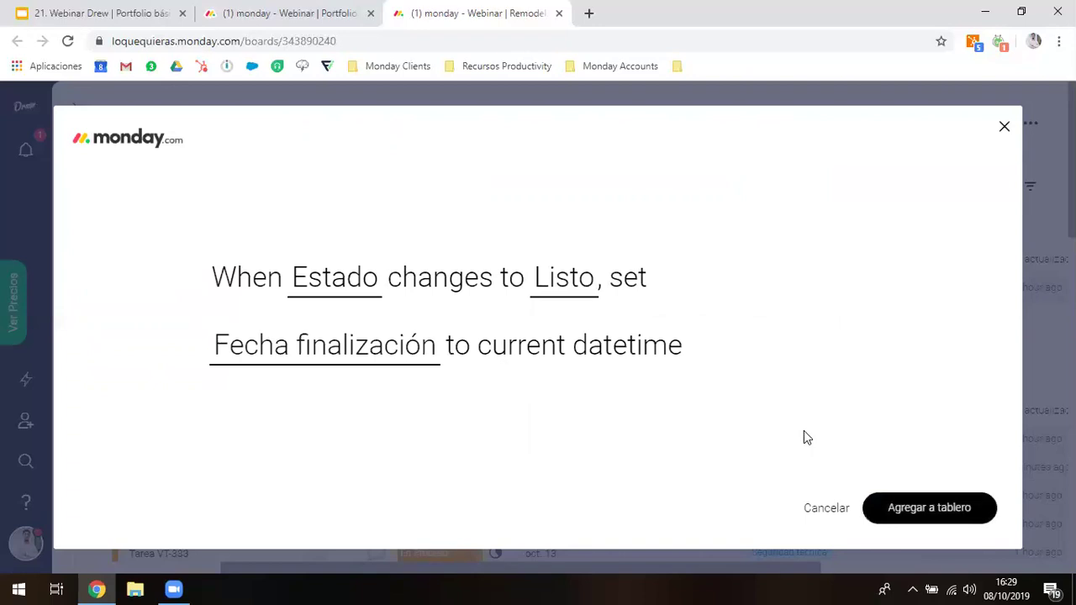
{"action": "left_click", "coordinate": [891, 505]}
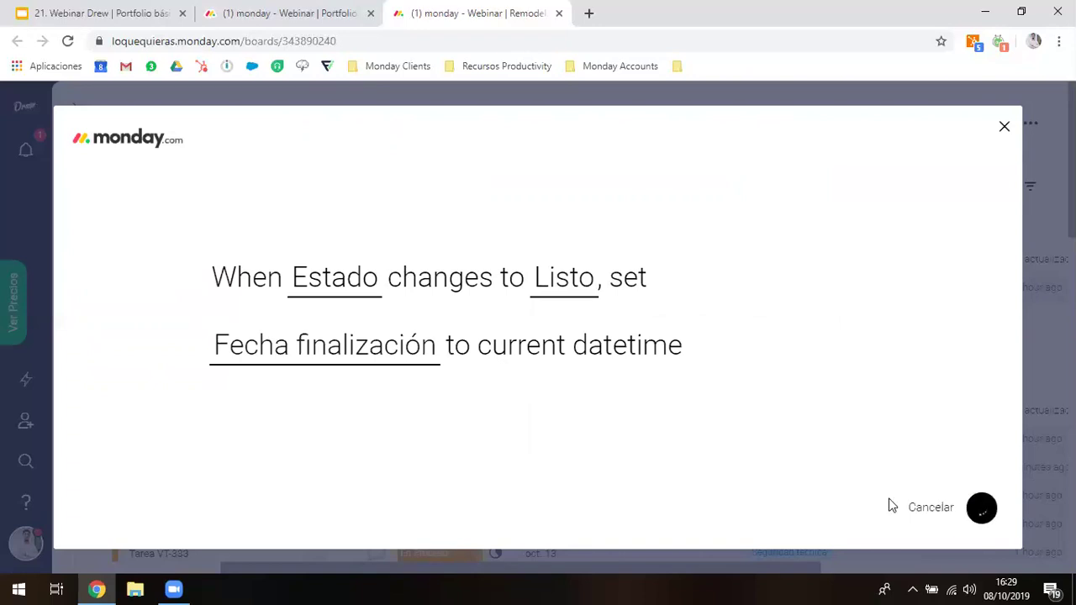
{"action": "key", "text": "Escape"}
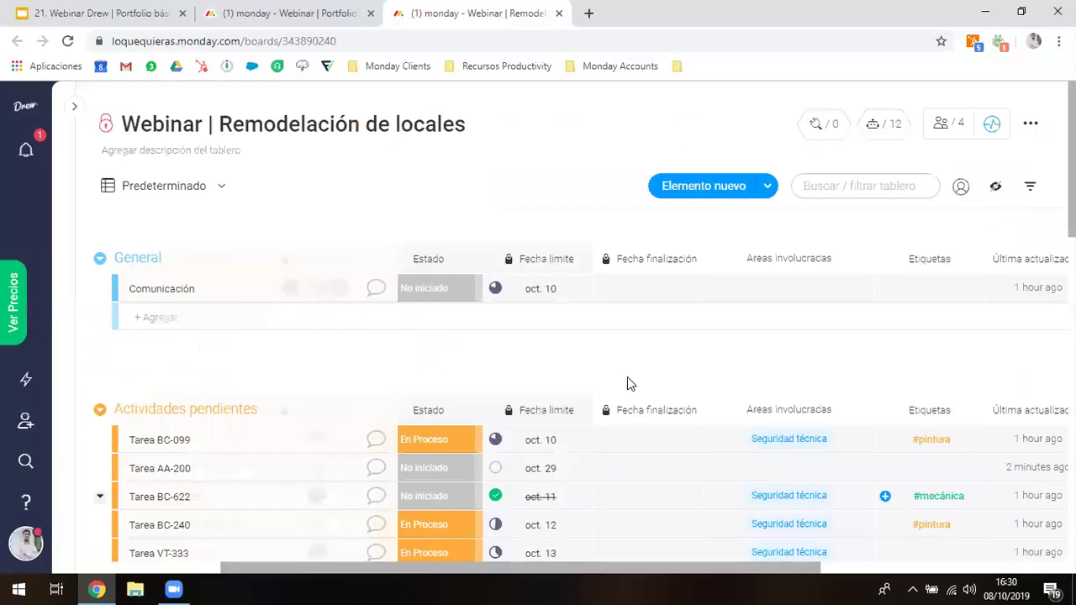
Set the Estado of Tarea BC-099 to Listo and check its Fecha finalización in the Finalizadas group
{"action": "scroll", "coordinate": [628, 378], "scroll_direction": "down", "scroll_amount": 3}
{"action": "scroll", "coordinate": [180, 204], "scroll_direction": "left", "scroll_amount": 2}
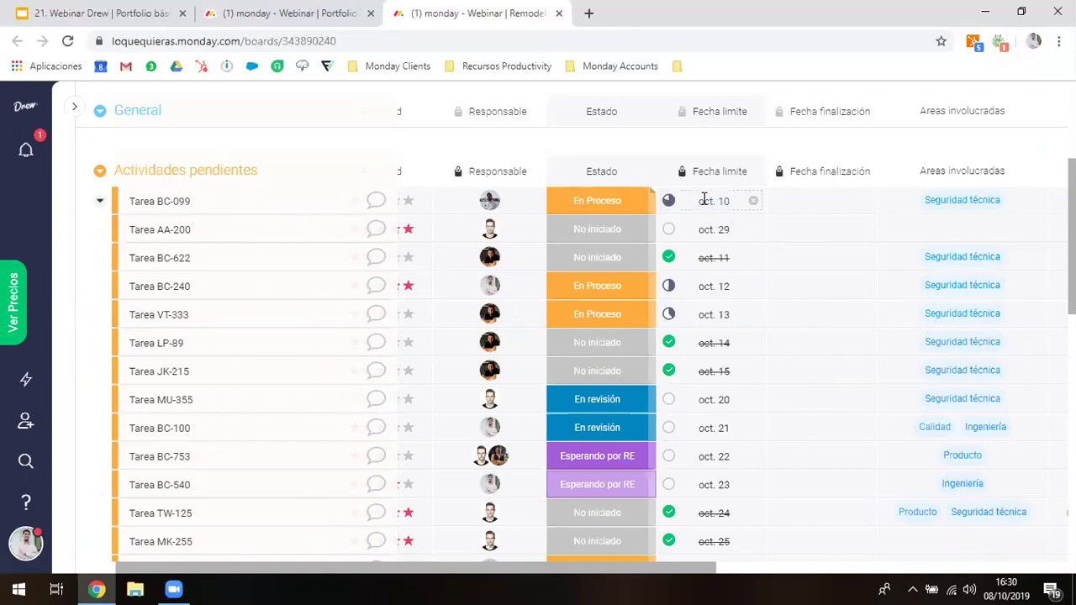
{"action": "left_click", "coordinate": [620, 206]}
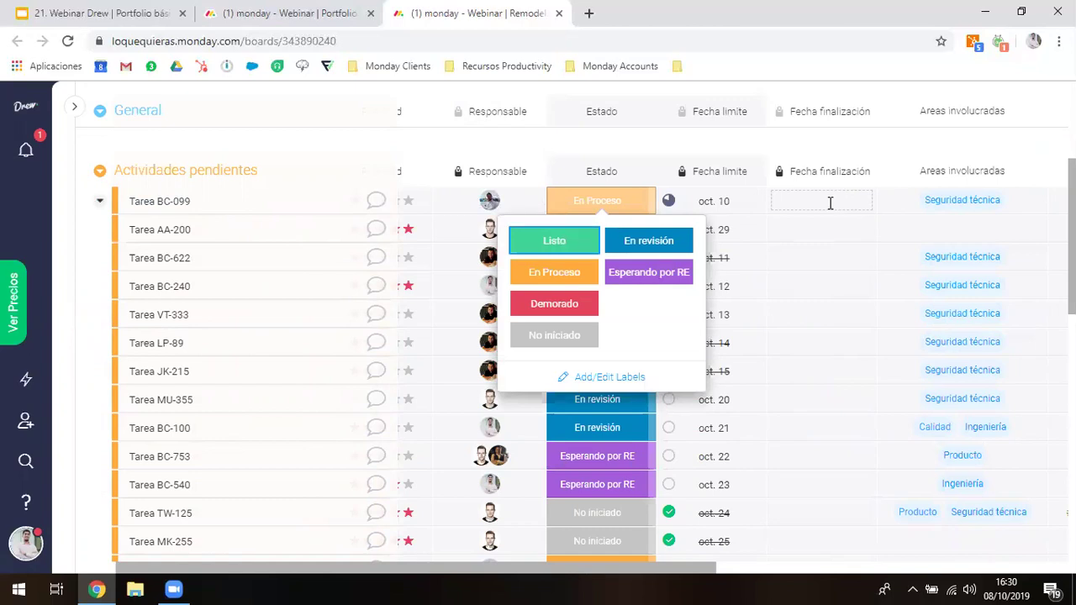
{"action": "left_click", "coordinate": [592, 244]}
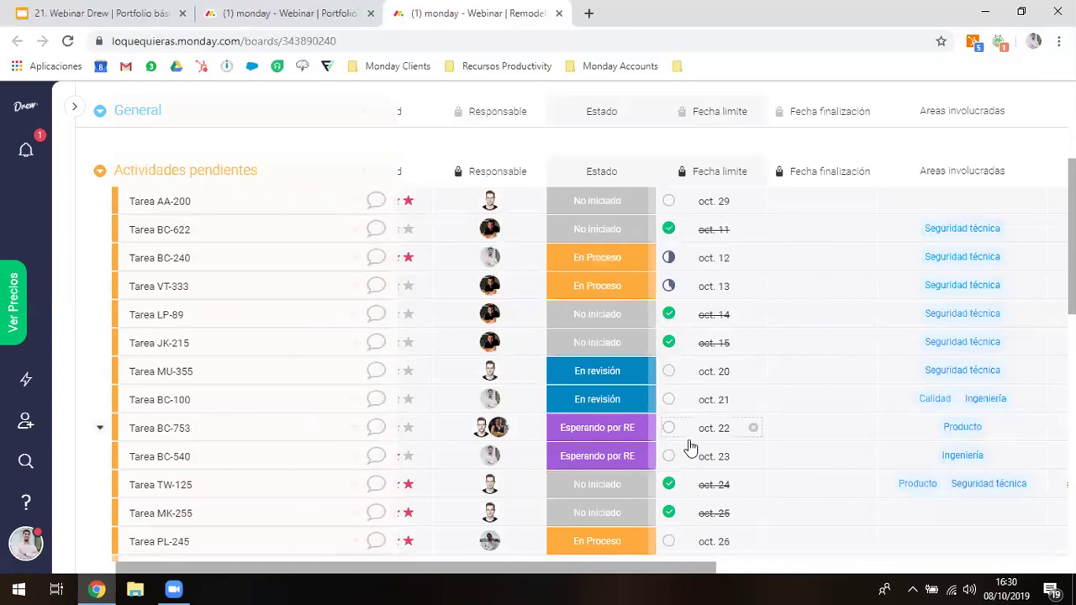
{"action": "scroll", "coordinate": [689, 439], "scroll_direction": "down", "scroll_amount": 4}
{"action": "scroll", "coordinate": [173, 433], "scroll_direction": "down", "scroll_amount": 3}
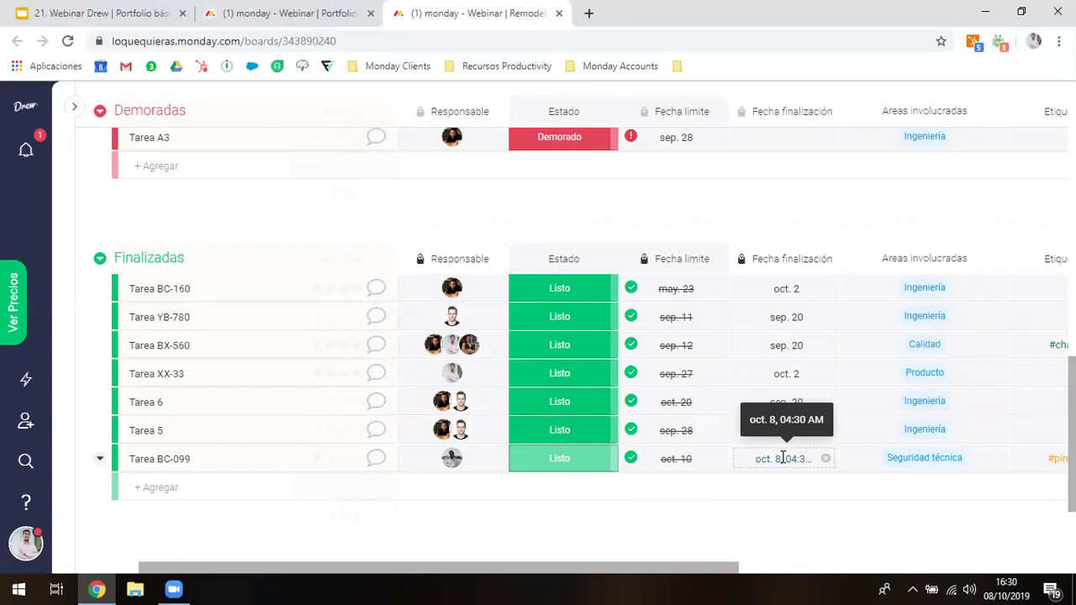
Set the Estado of Tarea JK-215 and Tarea MU-355 to Listo and check their Fecha finalización in the Finalizadas group
{"action": "scroll", "coordinate": [620, 292], "scroll_direction": "up", "scroll_amount": 4}
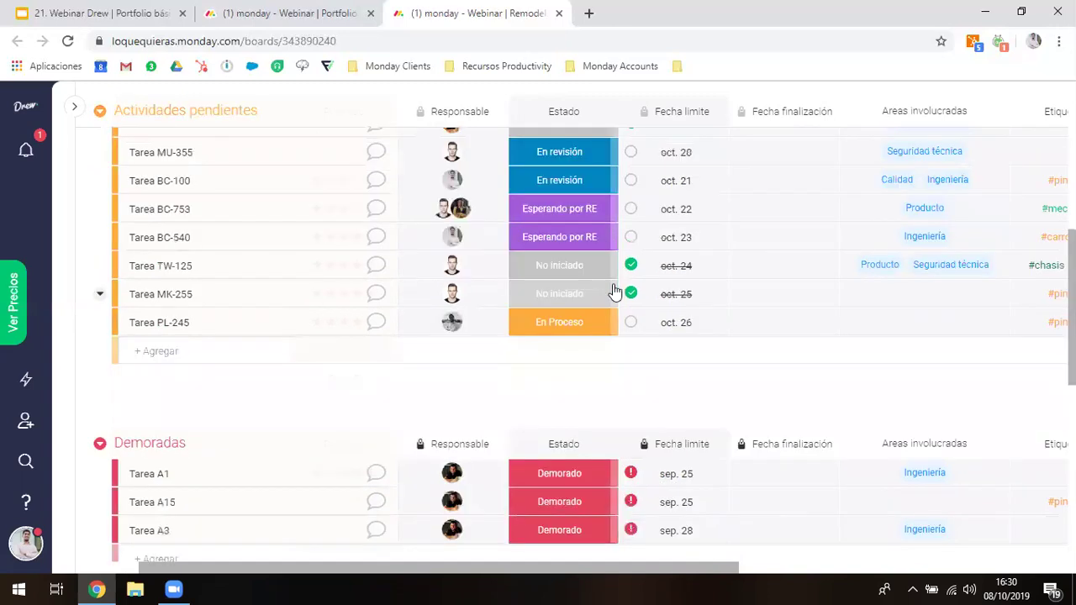
{"action": "scroll", "coordinate": [508, 304], "scroll_direction": "up", "scroll_amount": 2}
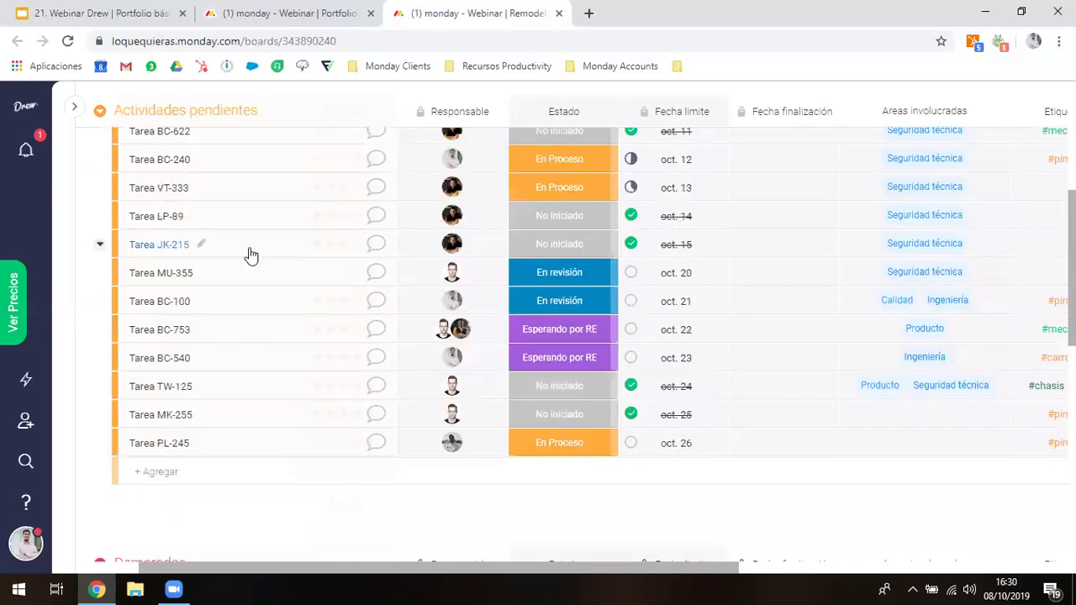
{"action": "left_click", "coordinate": [589, 248]}
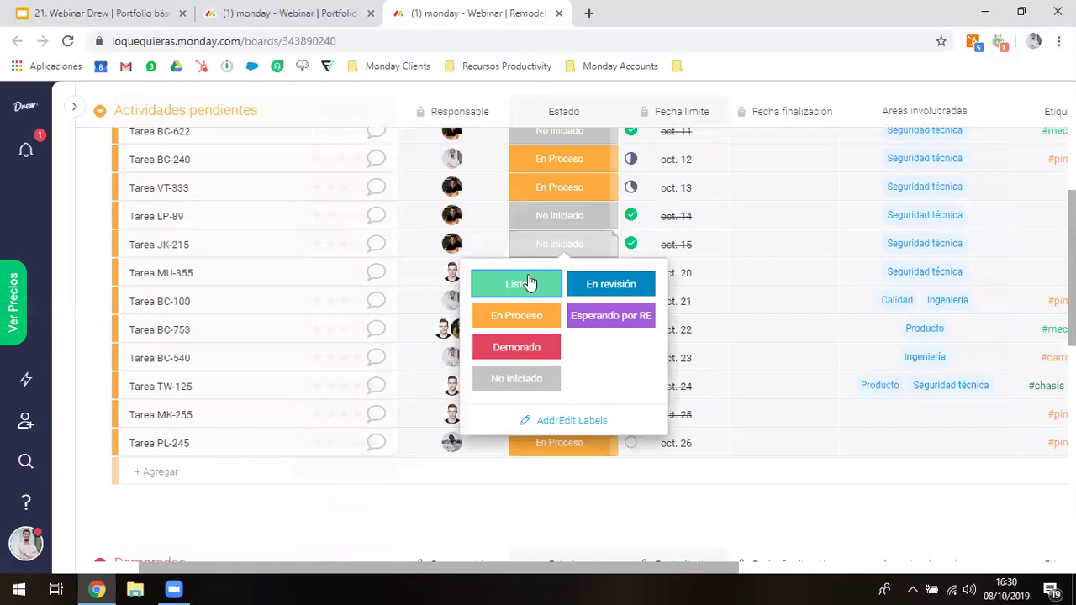
{"action": "left_click", "coordinate": [531, 284]}
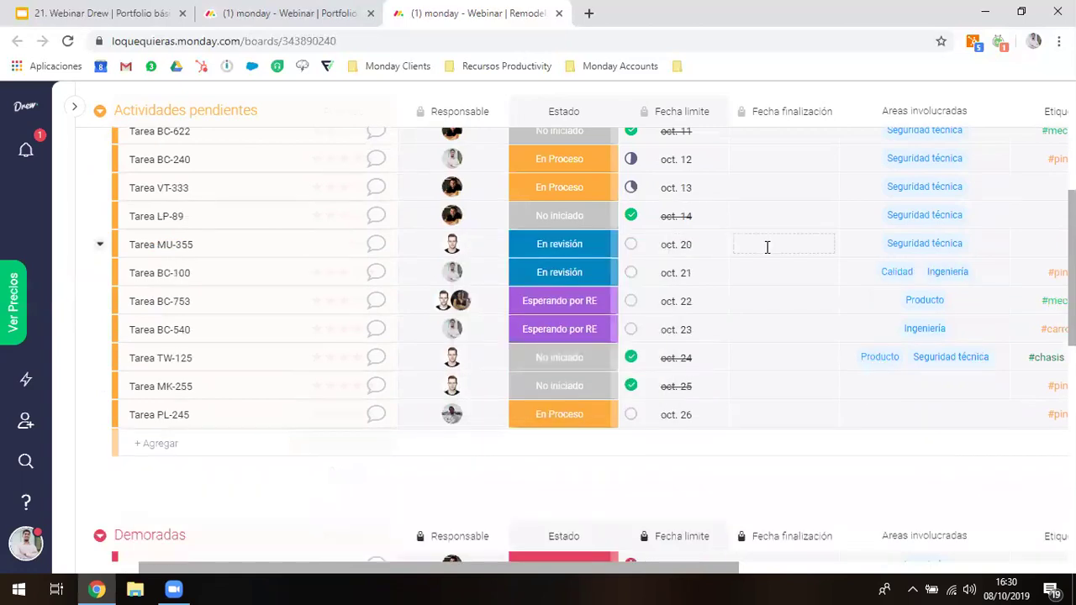
{"action": "left_click", "coordinate": [559, 244]}
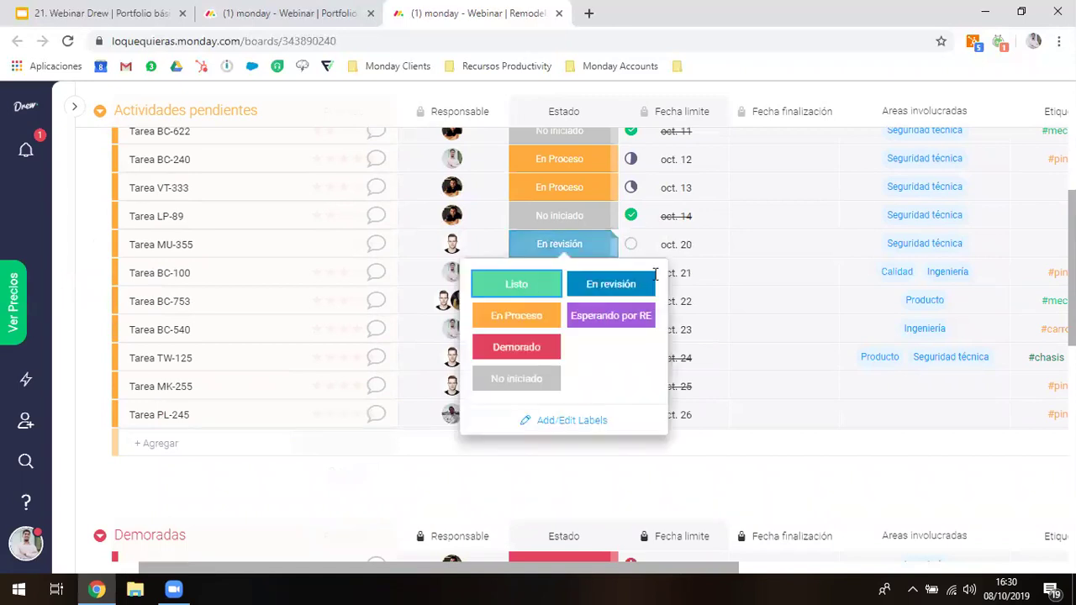
{"action": "left_click", "coordinate": [519, 283]}
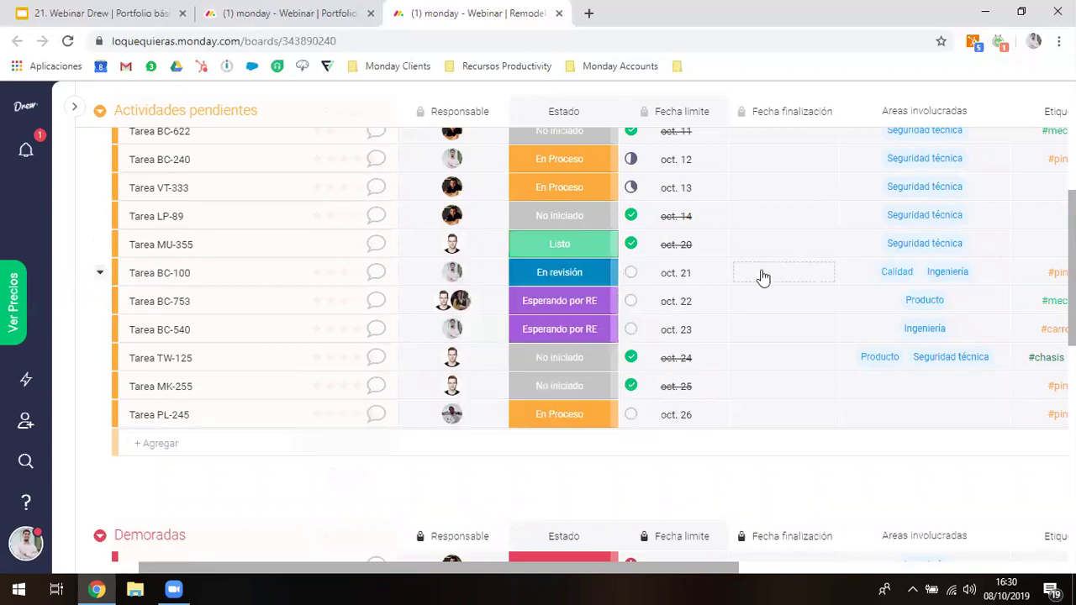
{"action": "scroll", "coordinate": [454, 459], "scroll_direction": "down", "scroll_amount": 5}
{"action": "scroll", "coordinate": [782, 442], "scroll_direction": "down", "scroll_amount": 2}
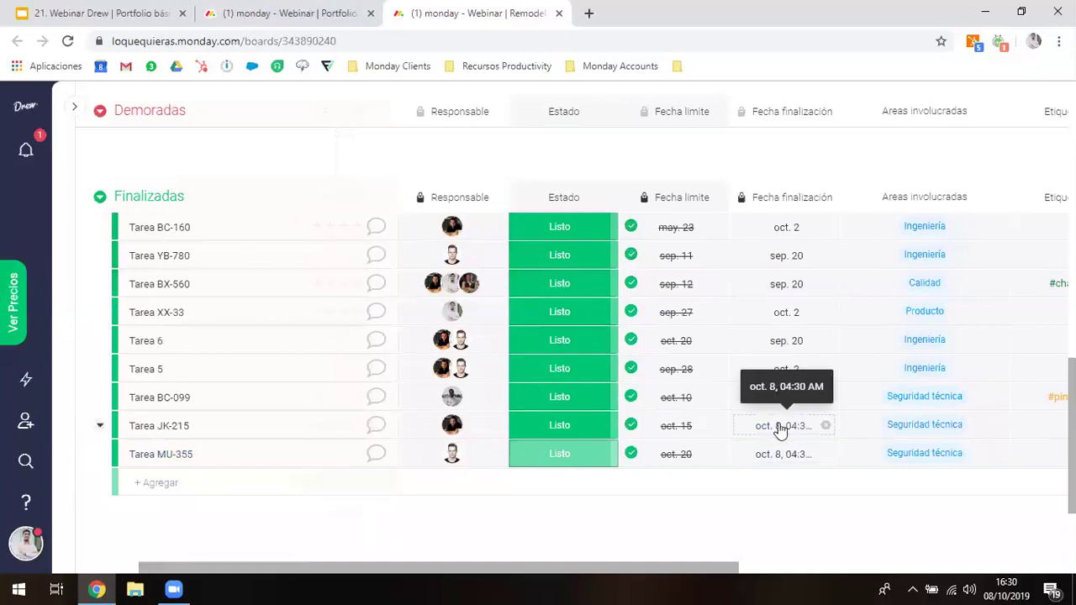
Look across the Actividades pendientes columns, from the dates to Gap días, Indicador status and Dependencia
{"action": "scroll", "coordinate": [777, 425], "scroll_direction": "up", "scroll_amount": 5}
{"action": "scroll", "coordinate": [636, 309], "scroll_direction": "up", "scroll_amount": 2}
{"action": "scroll", "coordinate": [636, 309], "scroll_direction": "right", "scroll_amount": 3}
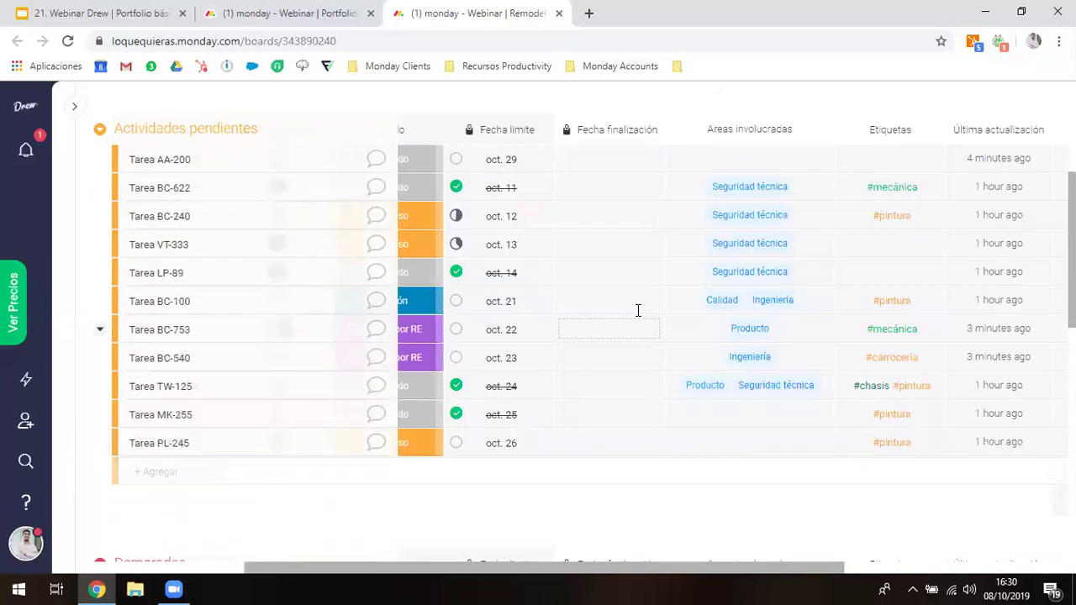
{"action": "scroll", "coordinate": [602, 278], "scroll_direction": "up", "scroll_amount": 1}
{"action": "scroll", "coordinate": [602, 281], "scroll_direction": "right", "scroll_amount": 4}
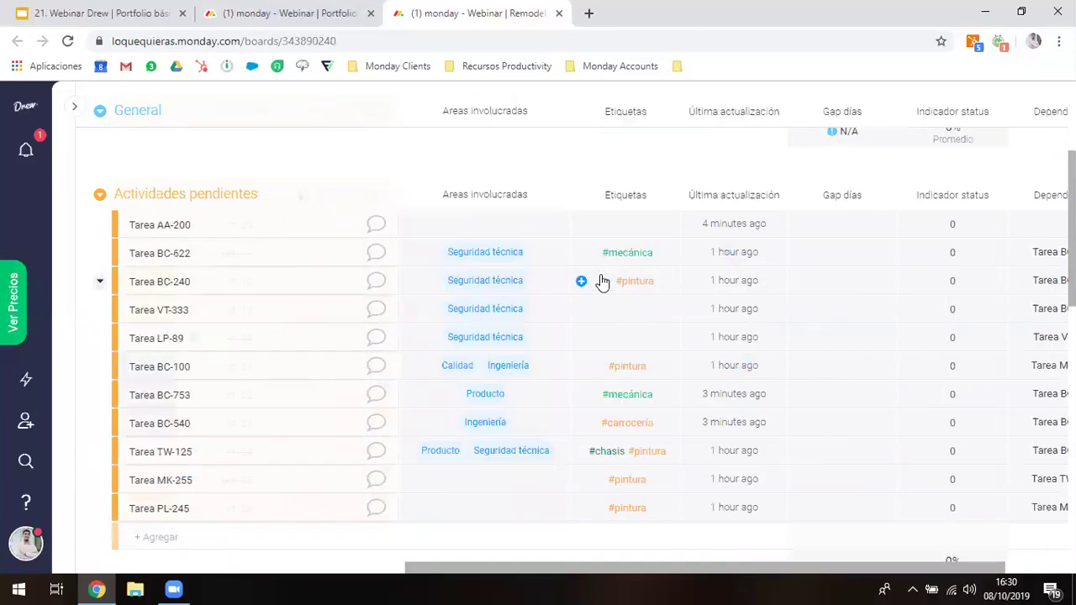
{"action": "scroll", "coordinate": [838, 268], "scroll_direction": "right", "scroll_amount": 2}
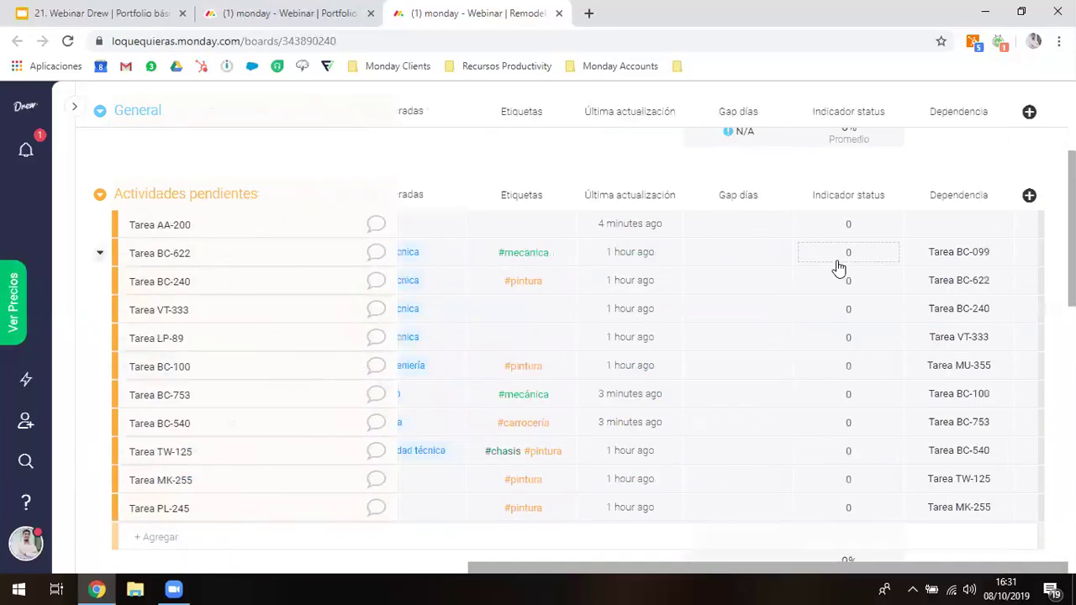
{"action": "scroll", "coordinate": [788, 269], "scroll_direction": "left", "scroll_amount": 1}
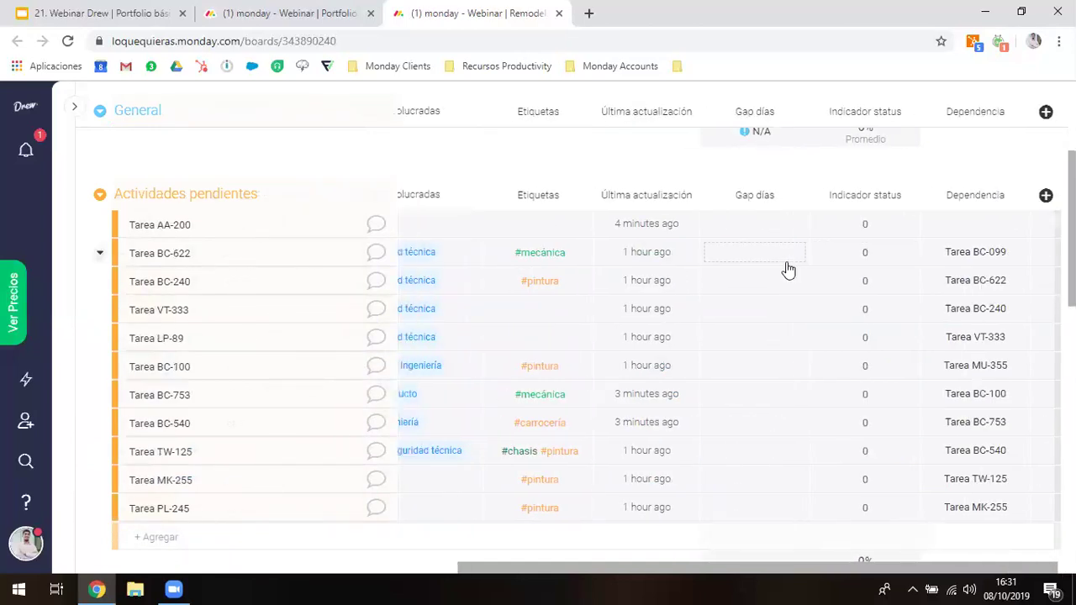
{"action": "scroll", "coordinate": [788, 269], "scroll_direction": "left", "scroll_amount": 3}
{"action": "scroll", "coordinate": [786, 269], "scroll_direction": "left", "scroll_amount": 1}
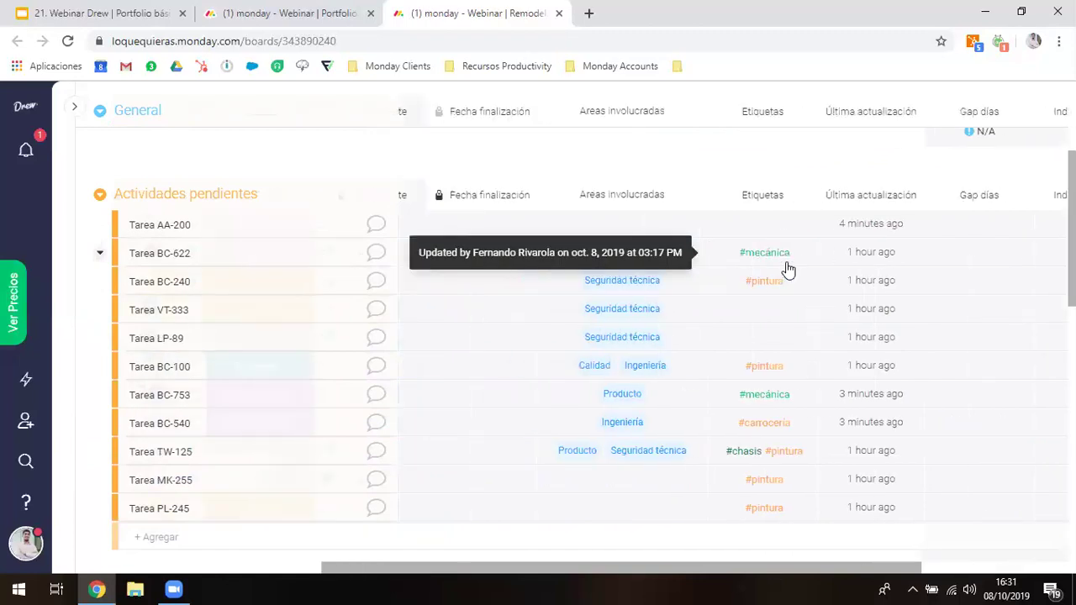
{"action": "scroll", "coordinate": [903, 265], "scroll_direction": "left", "scroll_amount": 3}
{"action": "scroll", "coordinate": [903, 265], "scroll_direction": "right", "scroll_amount": 5}
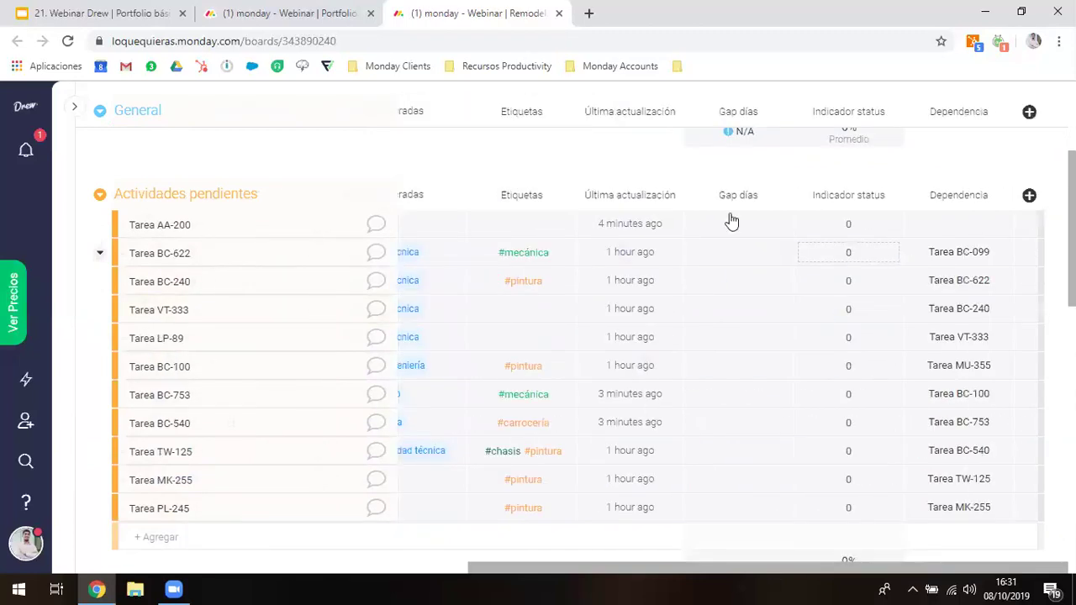
Open the Gap días formula, read its DAYS calculation with Fecha finalización and Fecha limite, and close it unmodified
{"action": "left_click", "coordinate": [738, 223]}
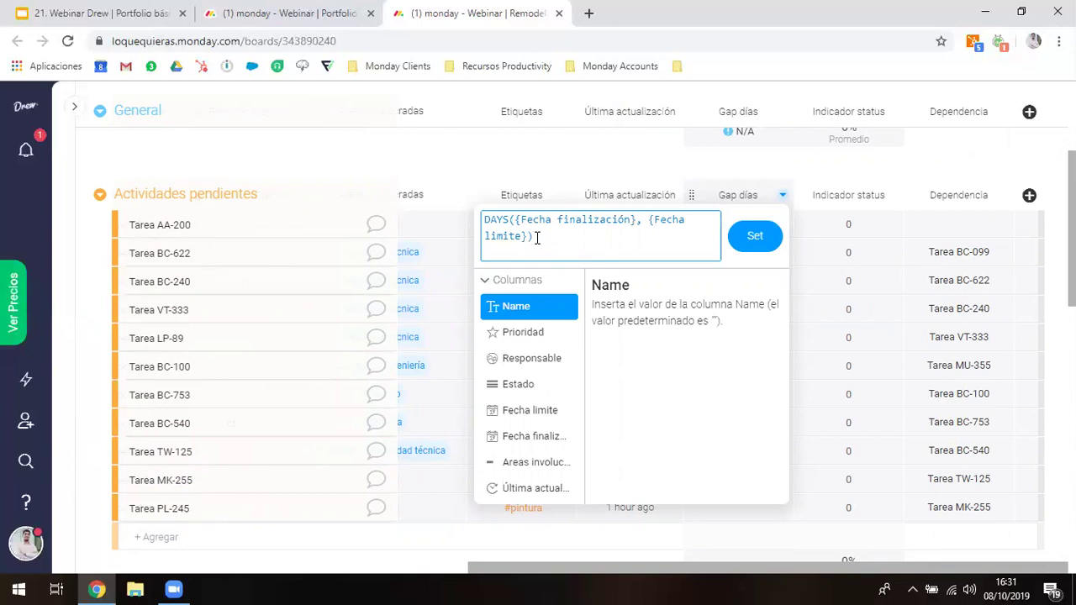
{"action": "left_click", "coordinate": [740, 240]}
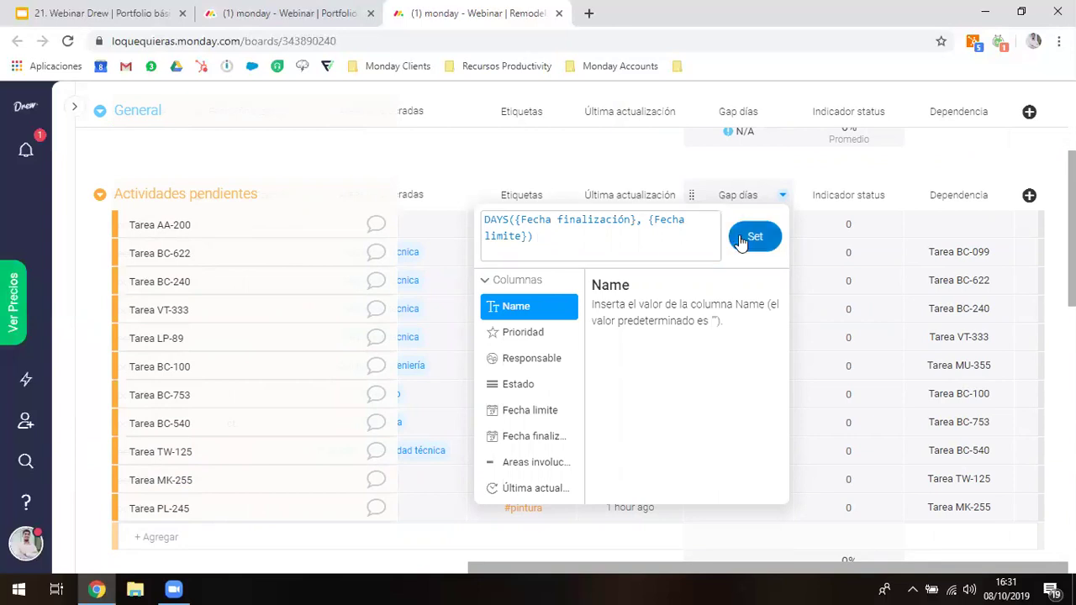
{"action": "left_click", "coordinate": [585, 166]}
{"action": "left_click", "coordinate": [753, 248]}
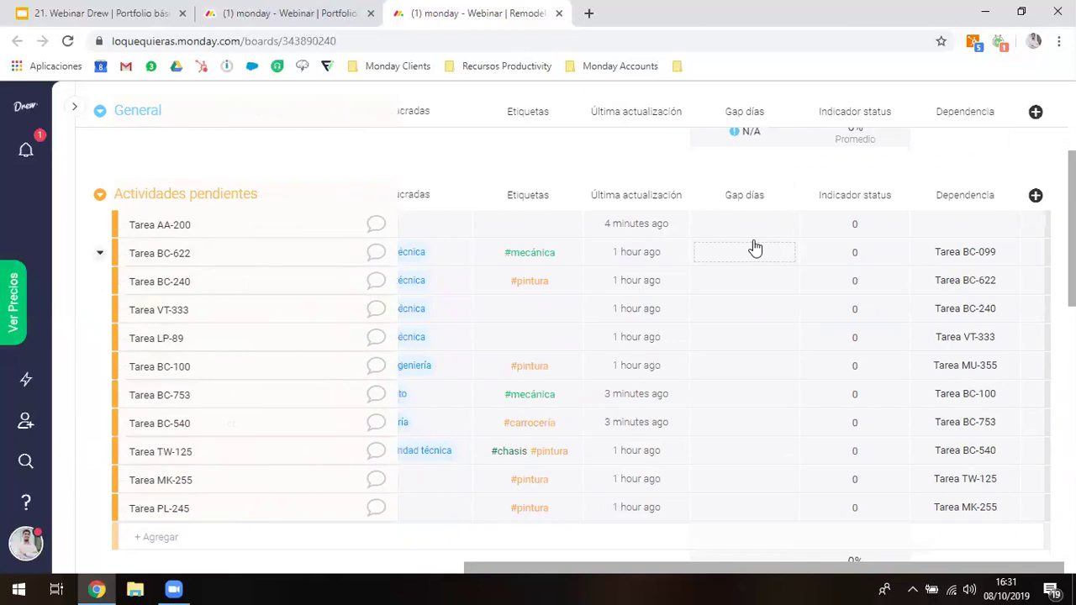
Compare the Fecha limite and Fecha finalización dates with the Gap días results in the Finalizadas group
{"action": "scroll", "coordinate": [608, 288], "scroll_direction": "left", "scroll_amount": 10}
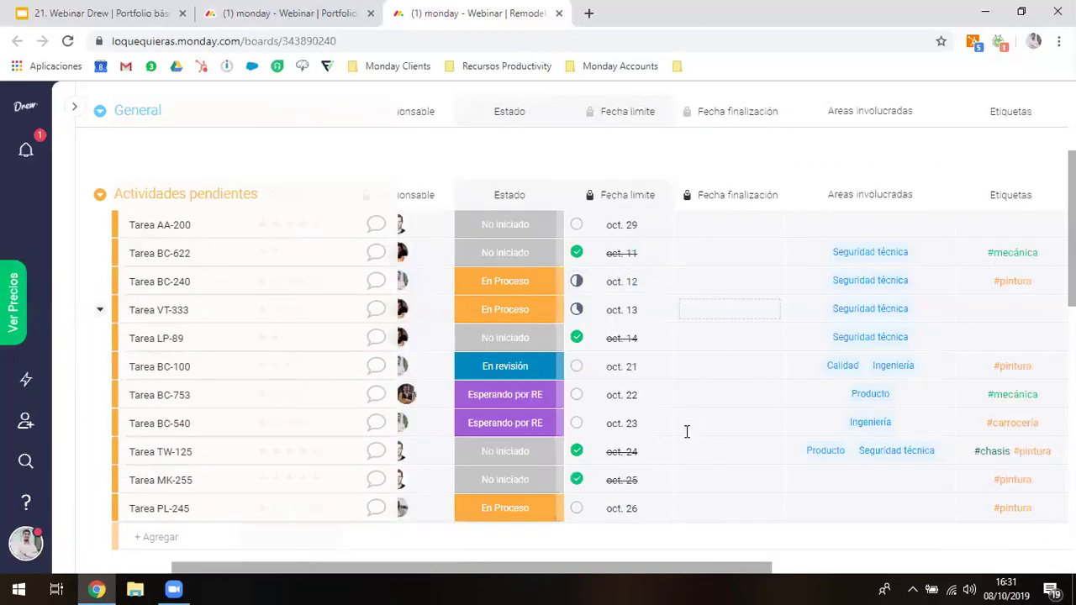
{"action": "scroll", "coordinate": [687, 437], "scroll_direction": "down", "scroll_amount": 1}
{"action": "scroll", "coordinate": [685, 439], "scroll_direction": "down", "scroll_amount": 5}
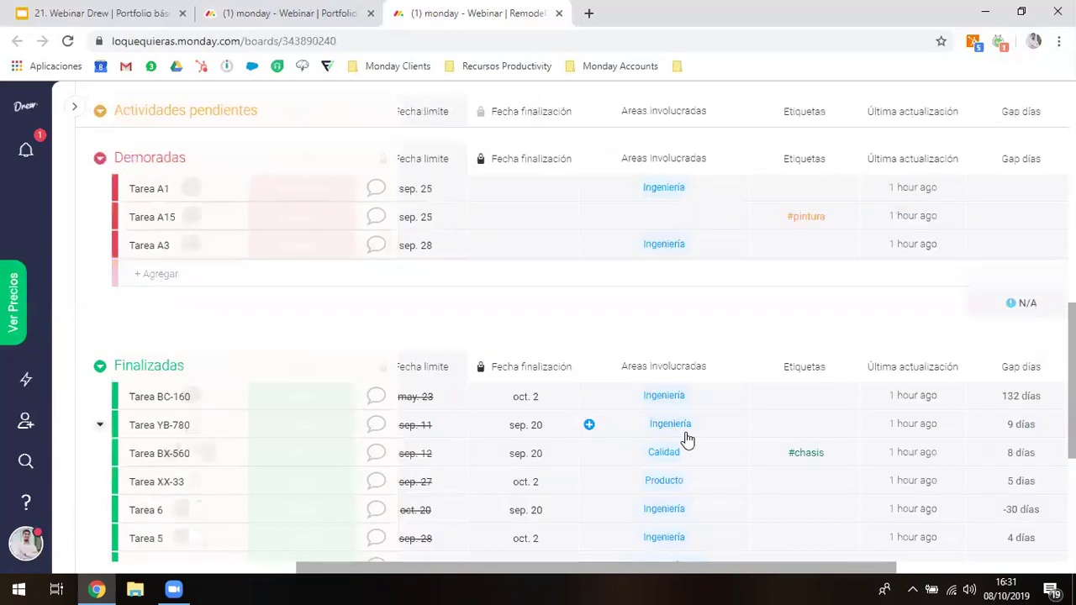
{"action": "scroll", "coordinate": [648, 404], "scroll_direction": "right", "scroll_amount": 5}
{"action": "scroll", "coordinate": [589, 408], "scroll_direction": "down", "scroll_amount": 1}
{"action": "scroll", "coordinate": [589, 408], "scroll_direction": "left", "scroll_amount": 1}
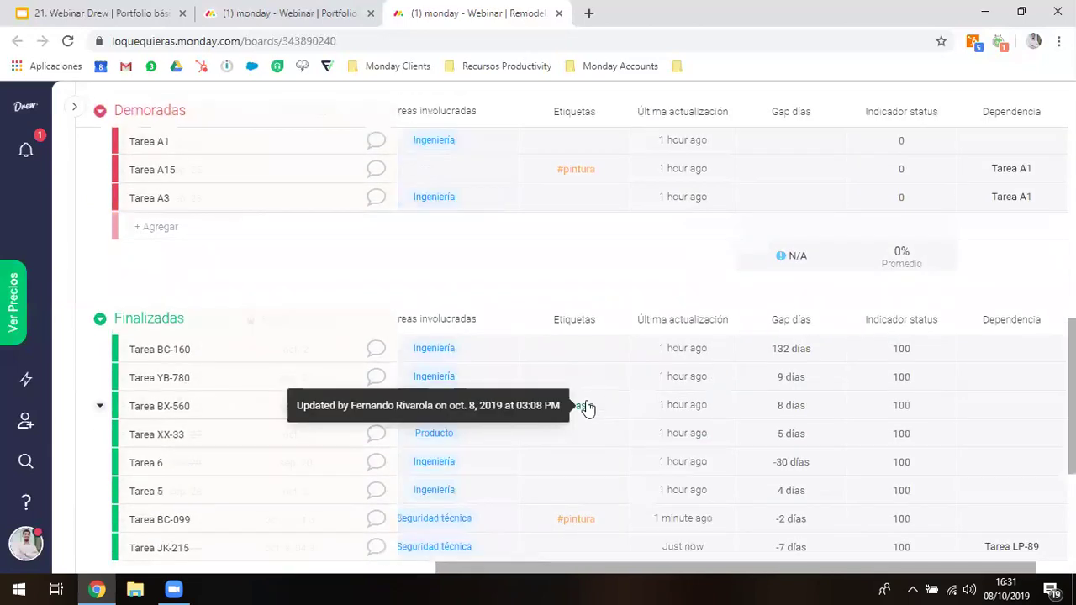
{"action": "scroll", "coordinate": [586, 408], "scroll_direction": "left", "scroll_amount": 3}
{"action": "scroll", "coordinate": [782, 330], "scroll_direction": "down", "scroll_amount": 3}
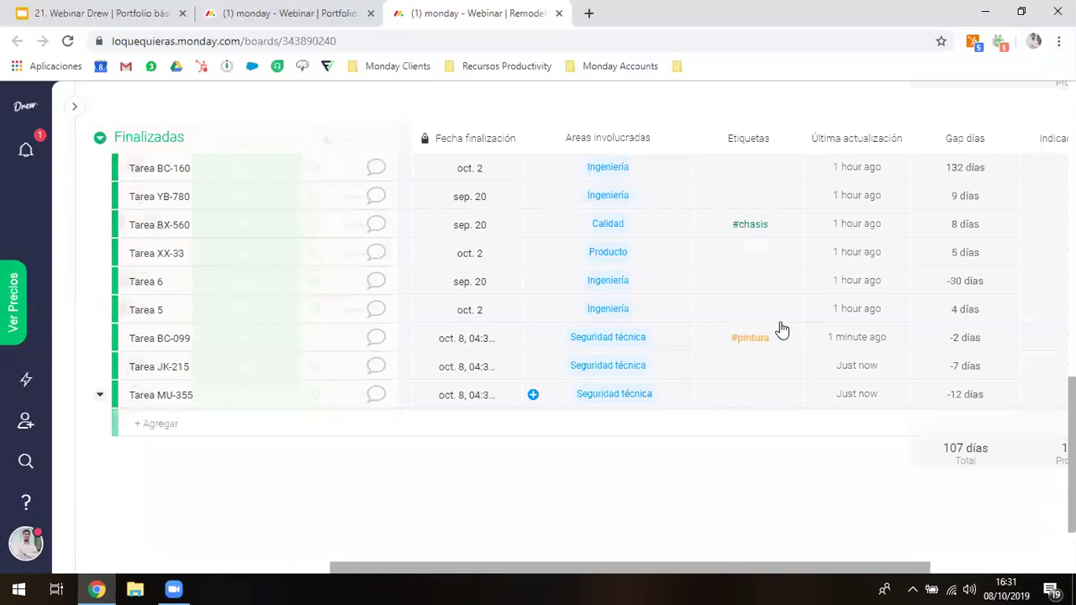
{"action": "scroll", "coordinate": [782, 329], "scroll_direction": "right", "scroll_amount": 3}
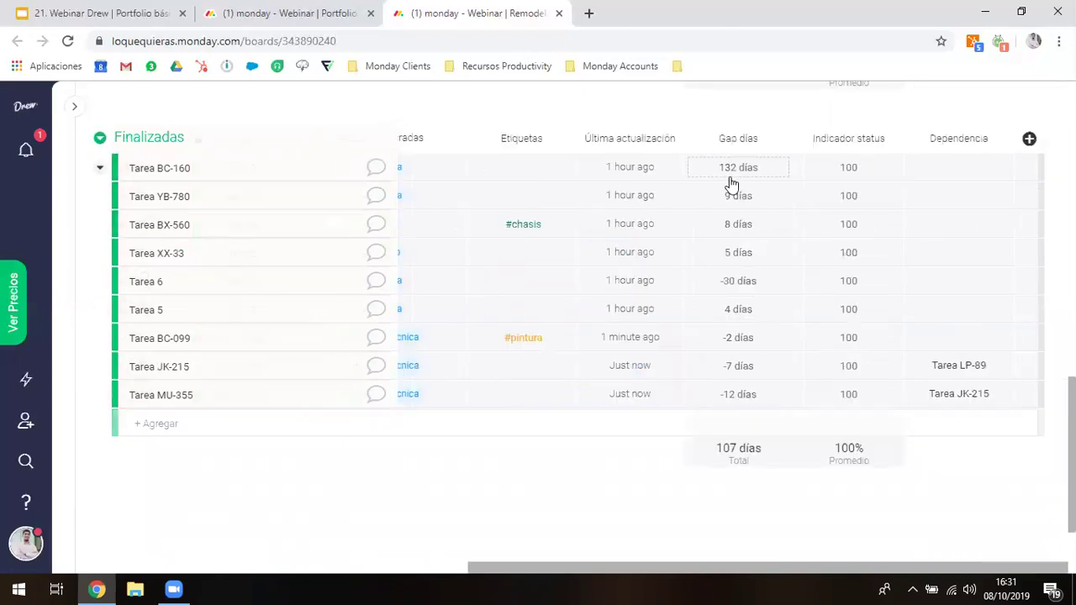
Examine the positive and negative Gap días values up close and check Tarea 6's gap against its two dates
{"action": "scroll", "coordinate": [716, 181], "scroll_direction": "up", "scroll_amount": 3}
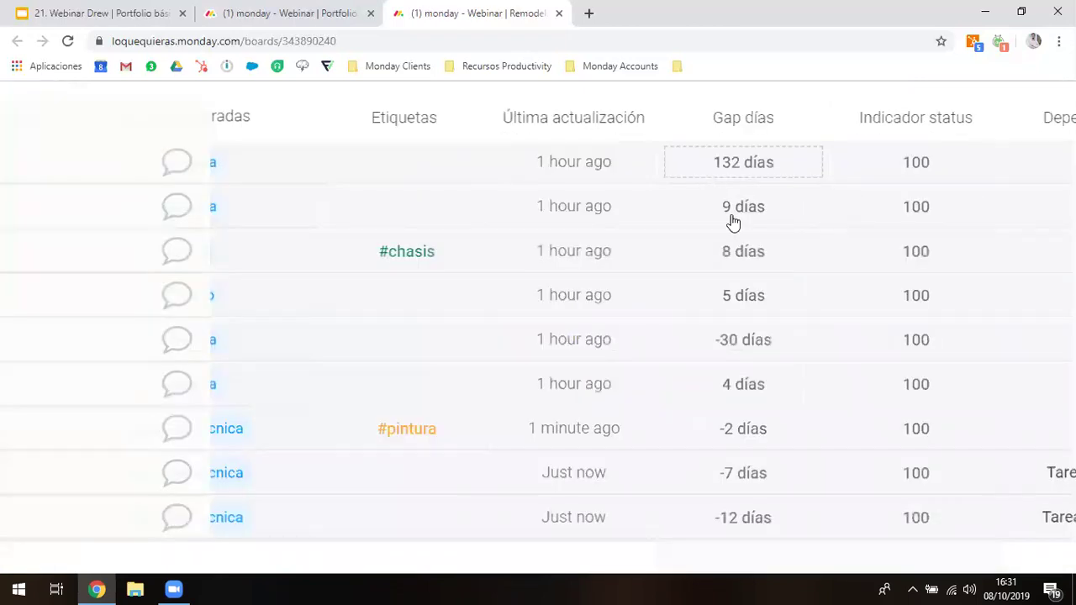
{"action": "scroll", "coordinate": [706, 354], "scroll_direction": "down", "scroll_amount": 2}
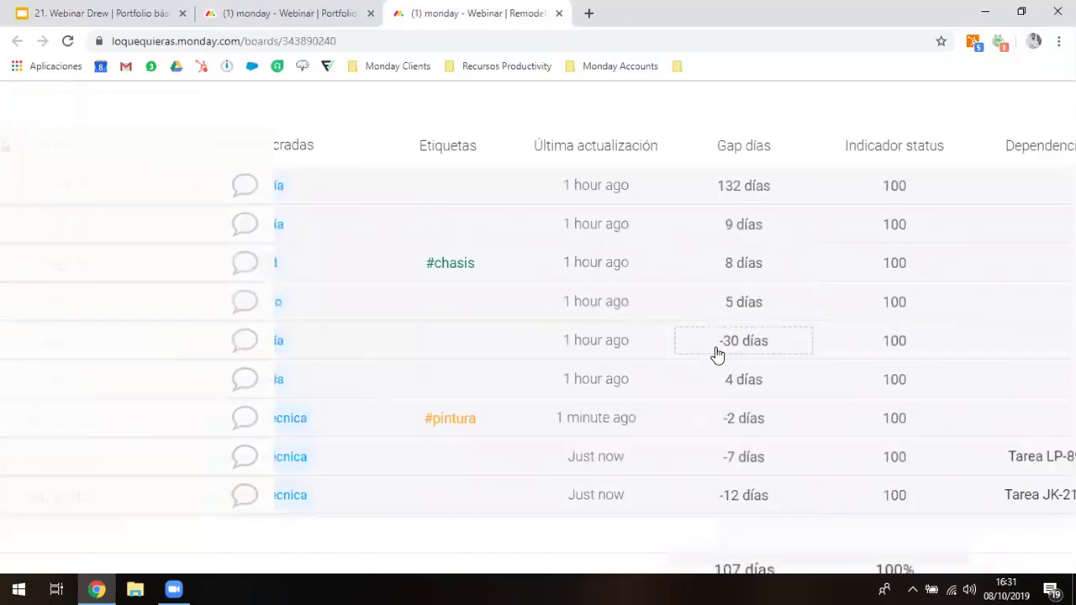
{"action": "scroll", "coordinate": [680, 312], "scroll_direction": "down", "scroll_amount": 2}
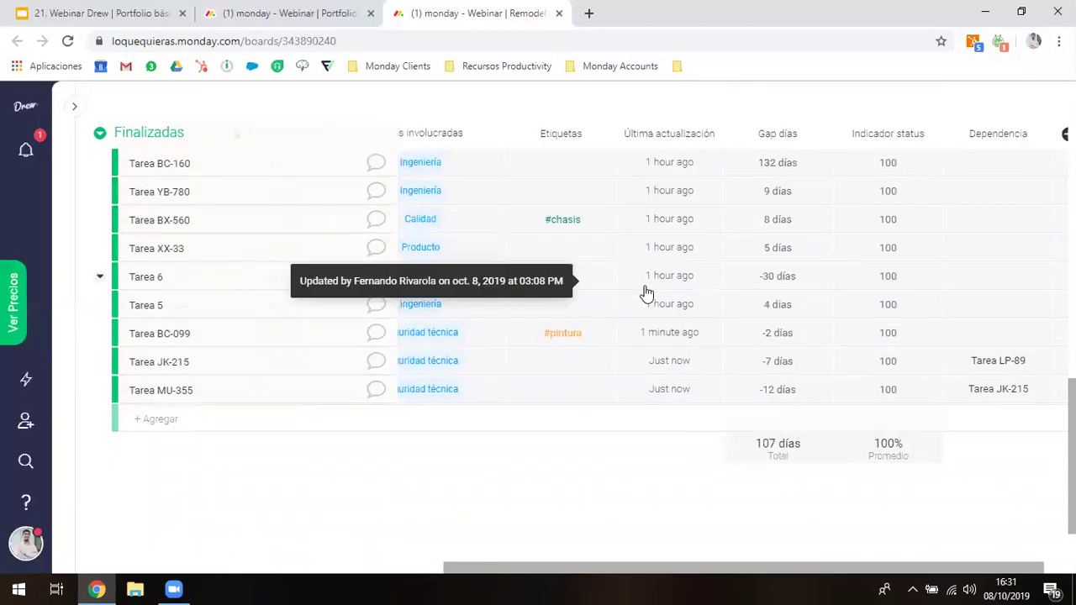
{"action": "scroll", "coordinate": [644, 288], "scroll_direction": "left", "scroll_amount": 5}
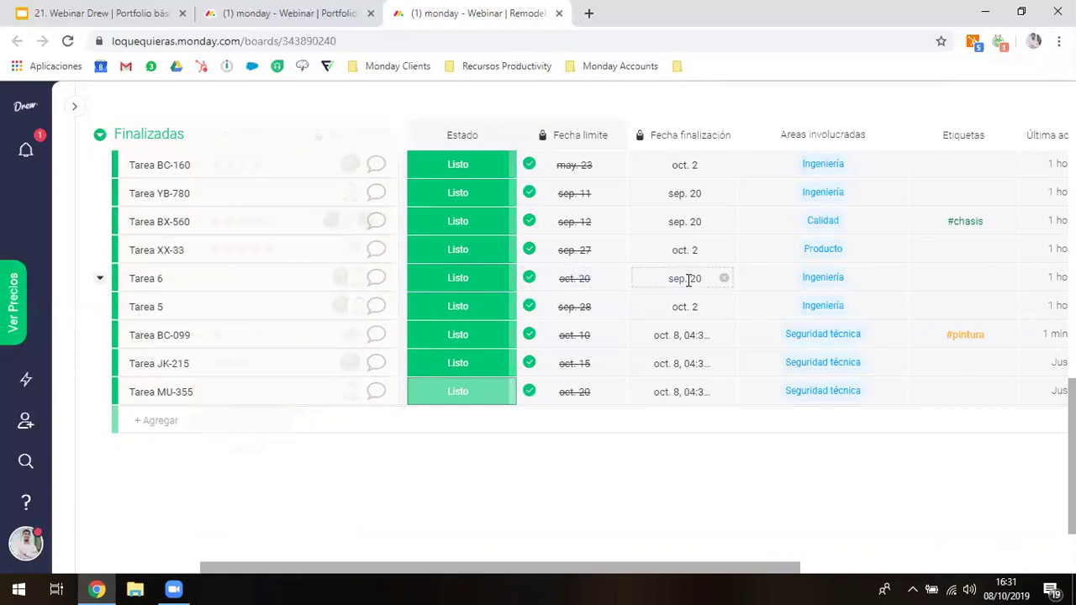
{"action": "scroll", "coordinate": [687, 281], "scroll_direction": "right", "scroll_amount": 3}
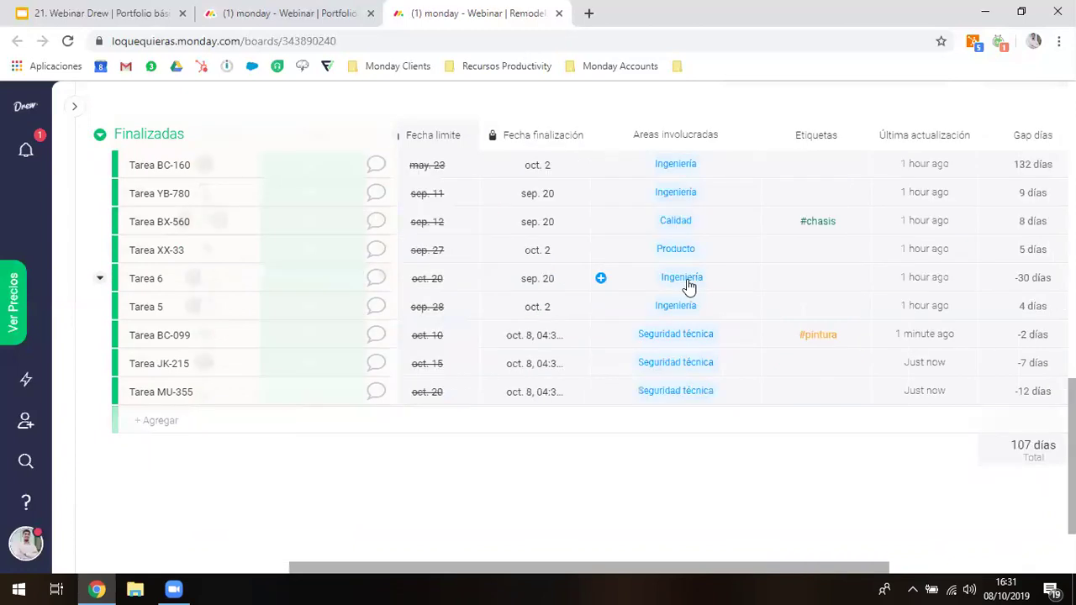
Open the Gap días formula from the Finalizadas group, review its DAYS calculation and close it unmodified
{"action": "scroll", "coordinate": [688, 286], "scroll_direction": "right", "scroll_amount": 6}
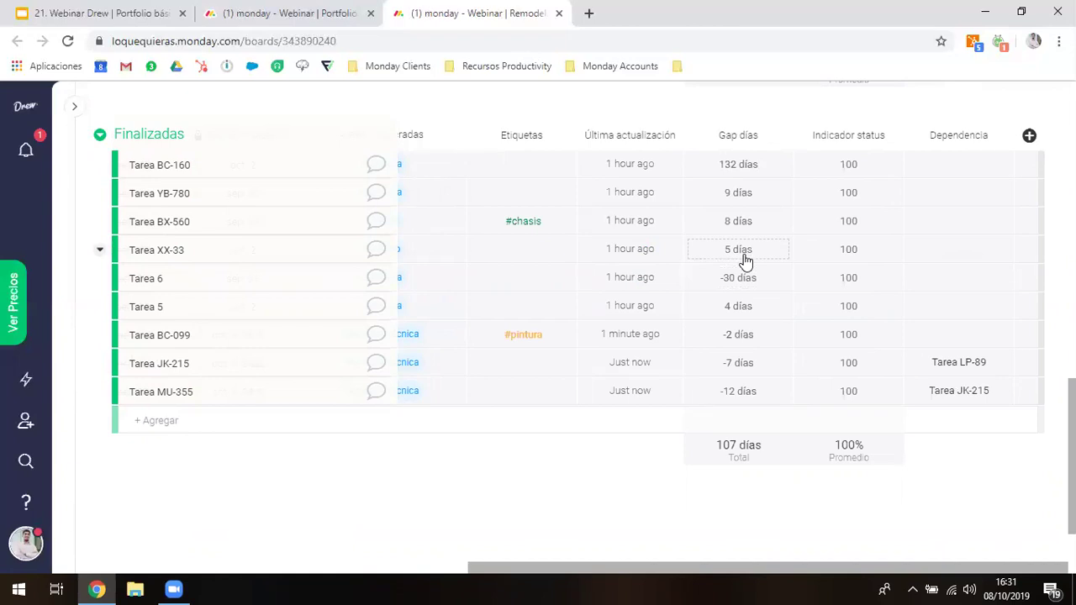
{"action": "left_click", "coordinate": [733, 166]}
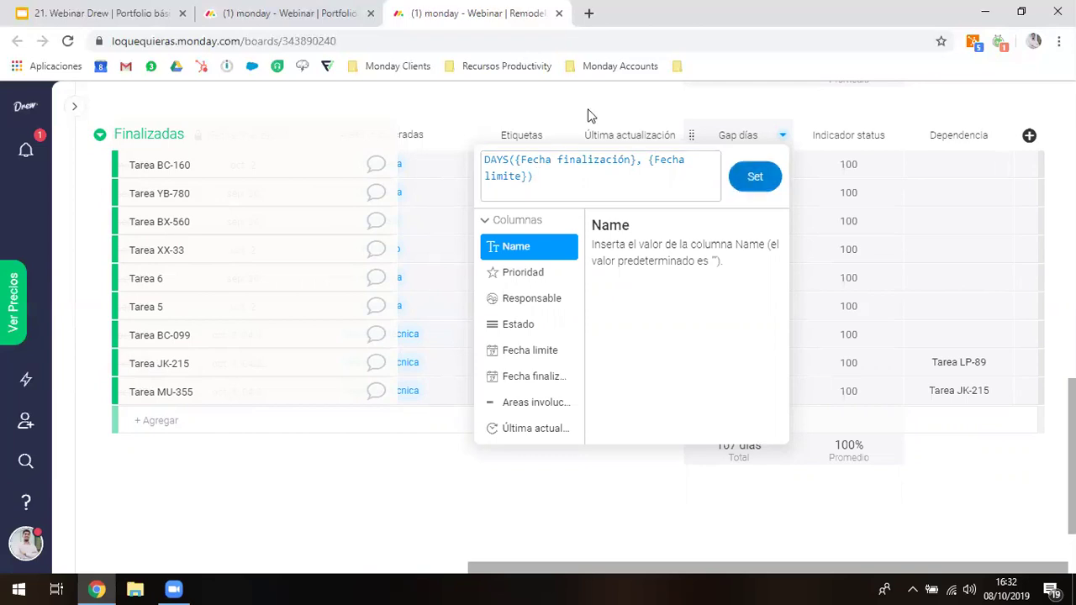
{"action": "left_click", "coordinate": [736, 176]}
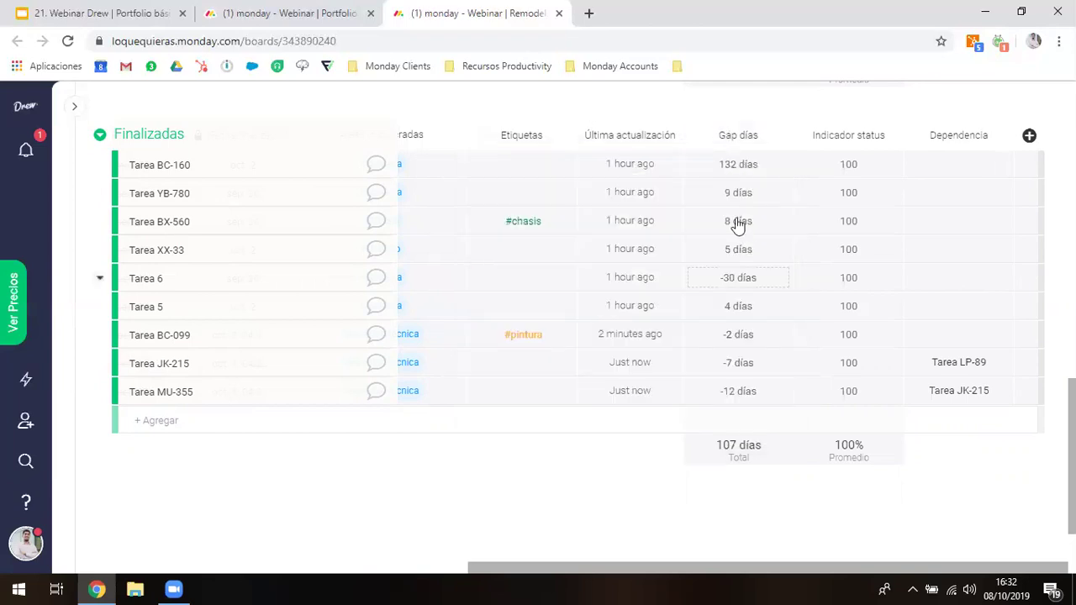
Add Seguridad técnica to the Areas involucradas of Tarea BC-160 in the Finalizadas group
{"action": "scroll", "coordinate": [686, 192], "scroll_direction": "left", "scroll_amount": 6}
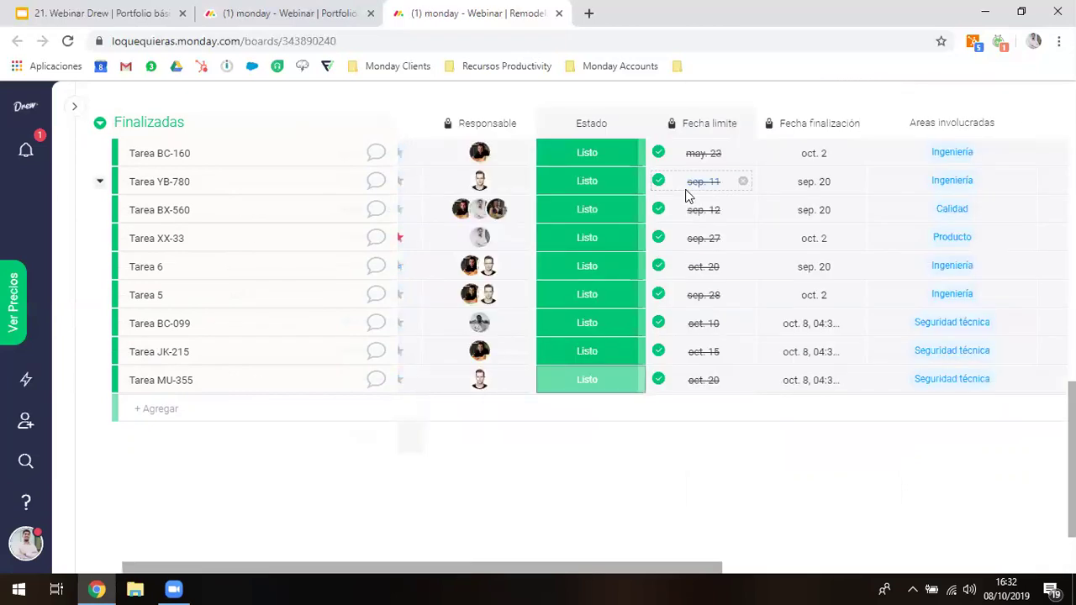
{"action": "scroll", "coordinate": [684, 197], "scroll_direction": "up", "scroll_amount": 1}
{"action": "scroll", "coordinate": [644, 205], "scroll_direction": "right", "scroll_amount": 4}
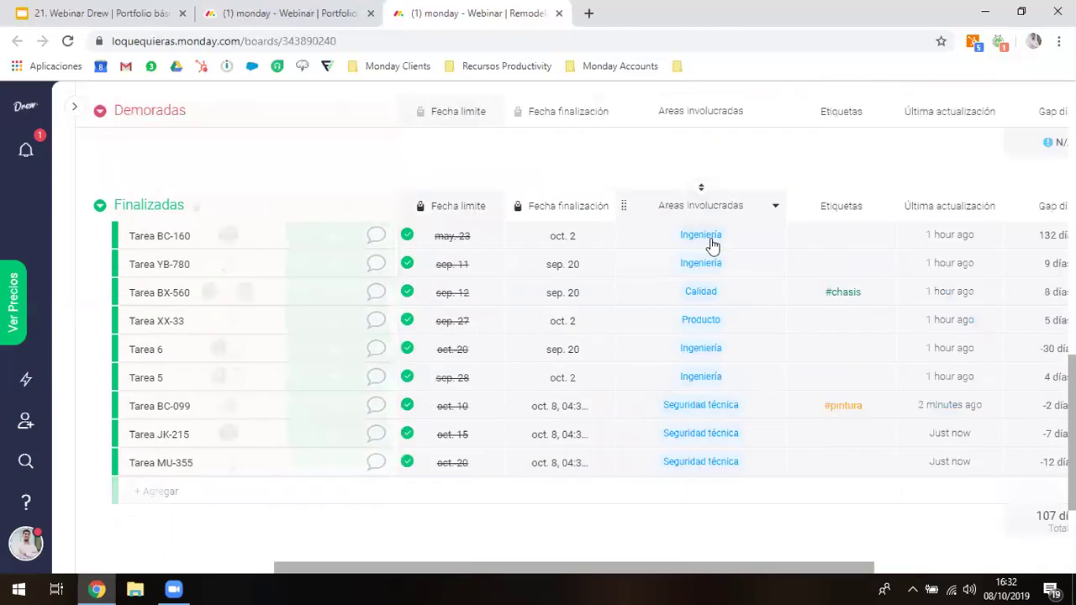
{"action": "scroll", "coordinate": [672, 232], "scroll_direction": "up", "scroll_amount": 4}
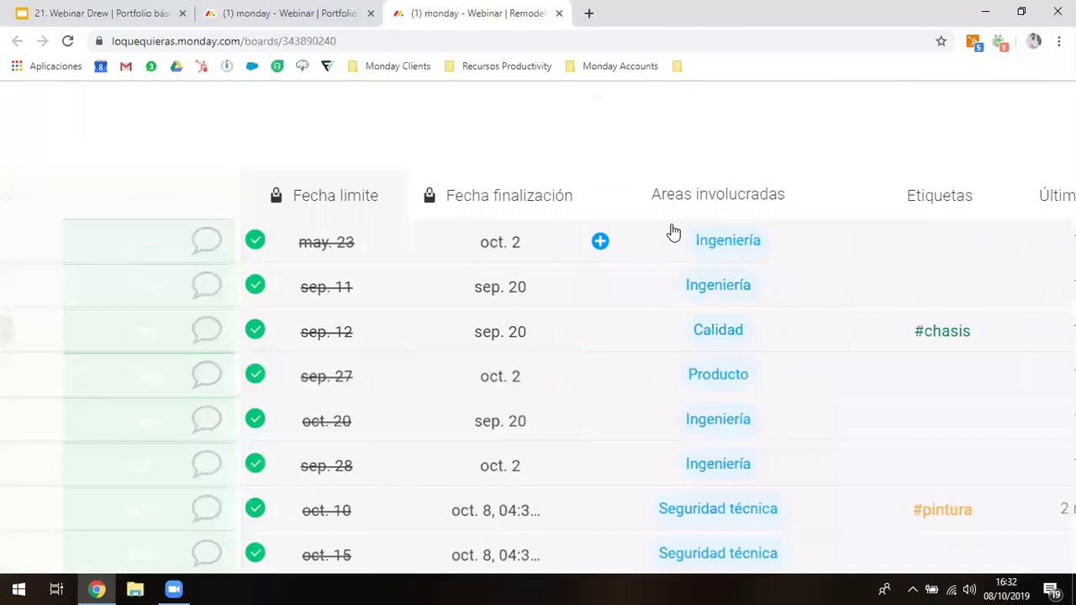
{"action": "scroll", "coordinate": [689, 252], "scroll_direction": "down", "scroll_amount": 3}
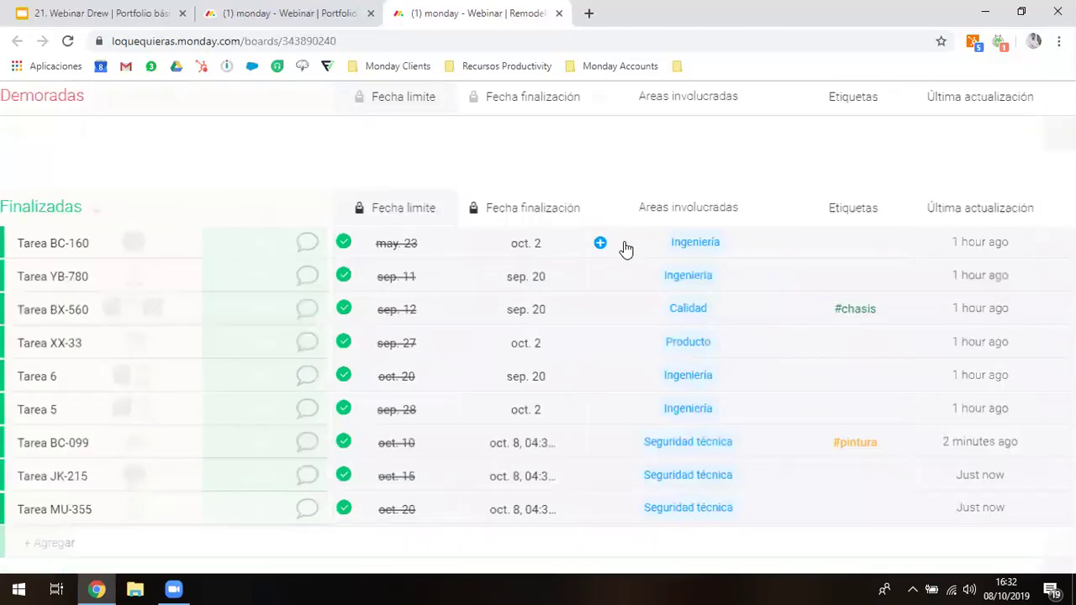
{"action": "scroll", "coordinate": [673, 239], "scroll_direction": "down", "scroll_amount": 2}
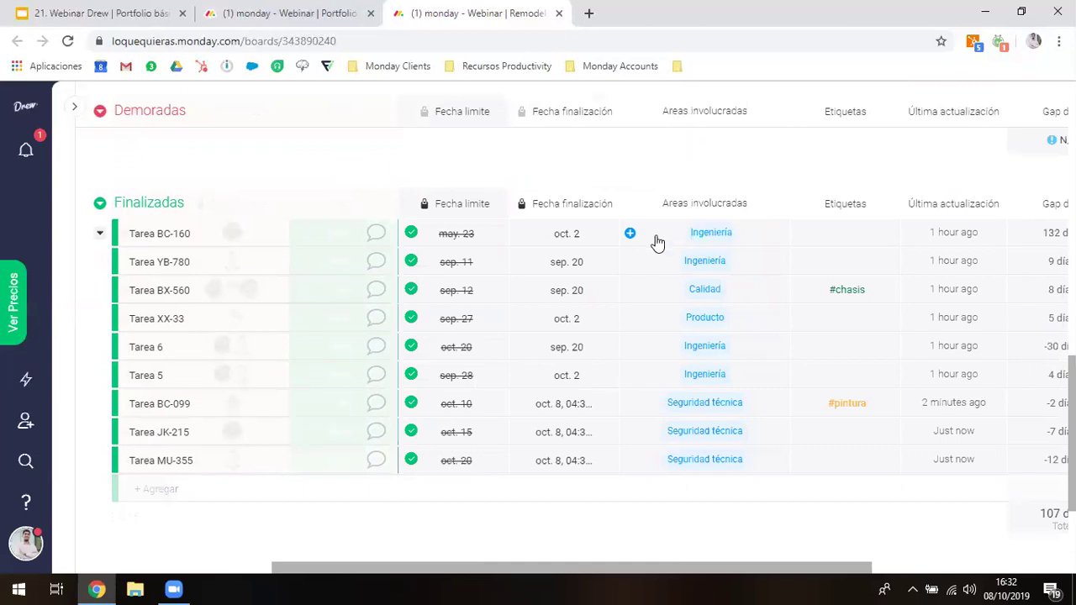
{"action": "left_click", "coordinate": [673, 240]}
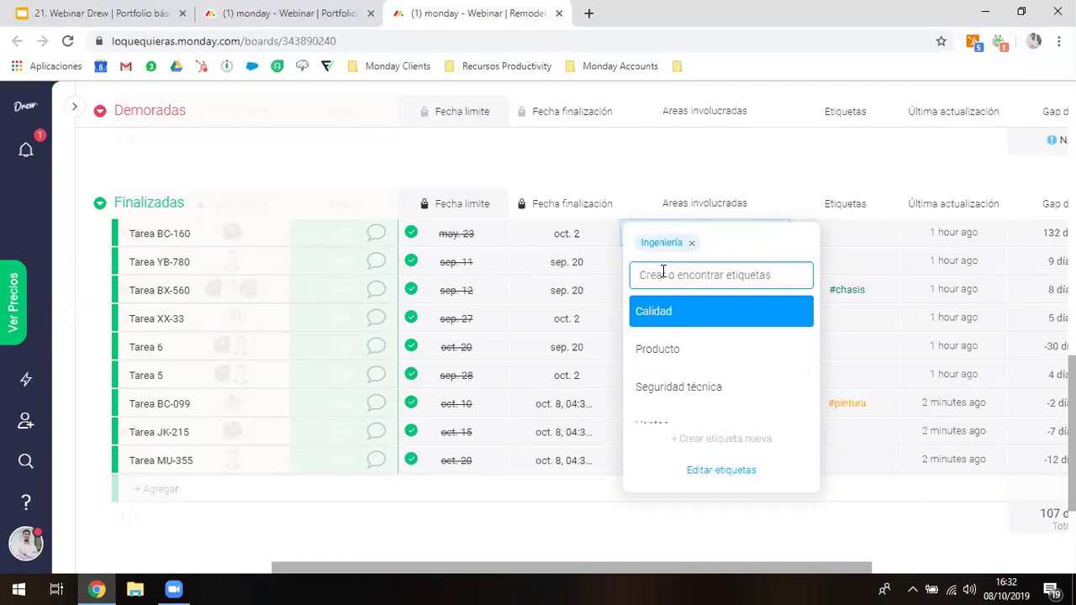
{"action": "left_click", "coordinate": [675, 385]}
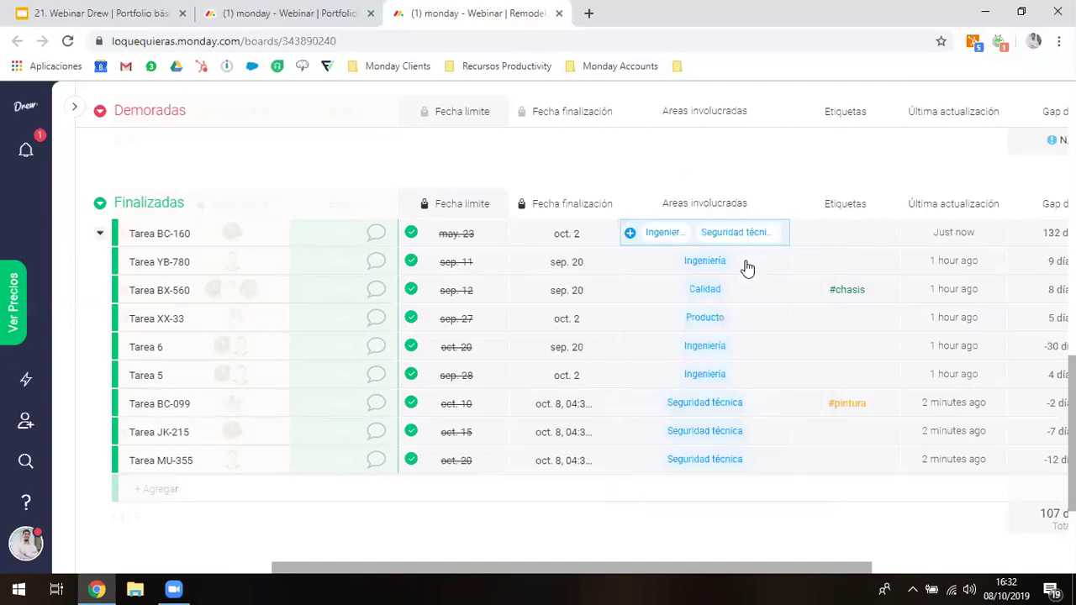
Add Producto and Diseño to the Areas involucradas of Tarea YB-780
{"action": "left_click", "coordinate": [748, 268]}
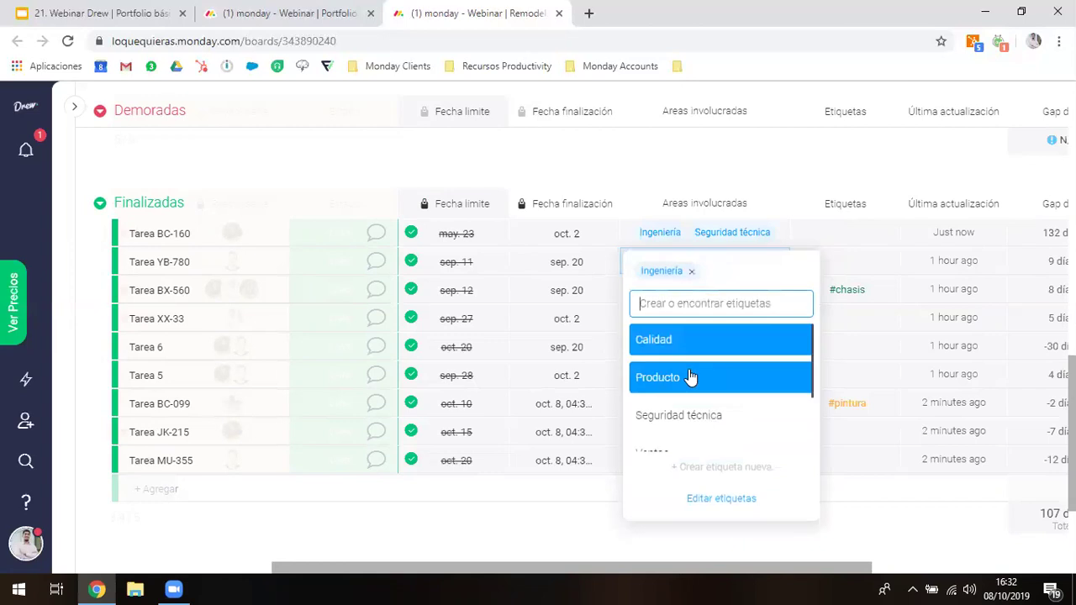
{"action": "left_click", "coordinate": [660, 377]}
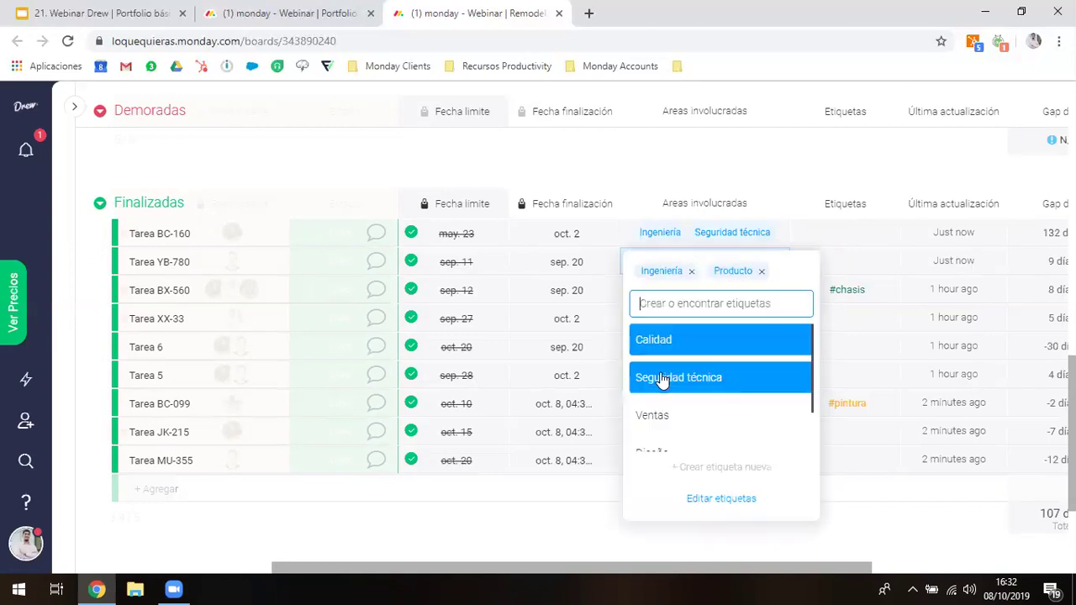
{"action": "scroll", "coordinate": [676, 412], "scroll_direction": "down", "scroll_amount": 1}
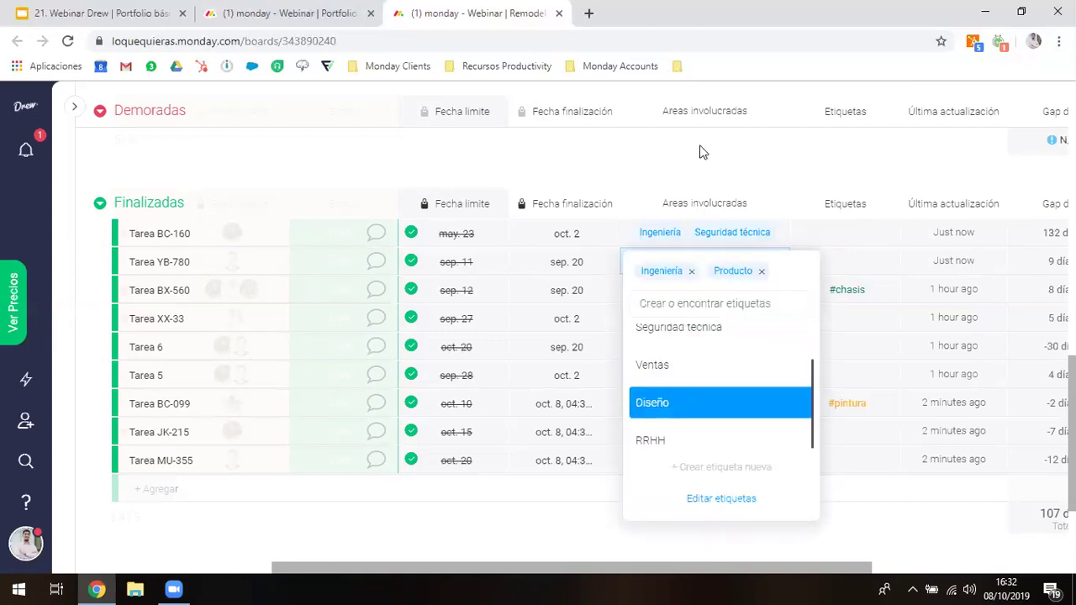
{"action": "key", "text": "Return"}
Examine the Etiquetas column and the tags assigned to the tasks in the Actividades pendientes group
{"action": "scroll", "coordinate": [698, 143], "scroll_direction": "right", "scroll_amount": 3}
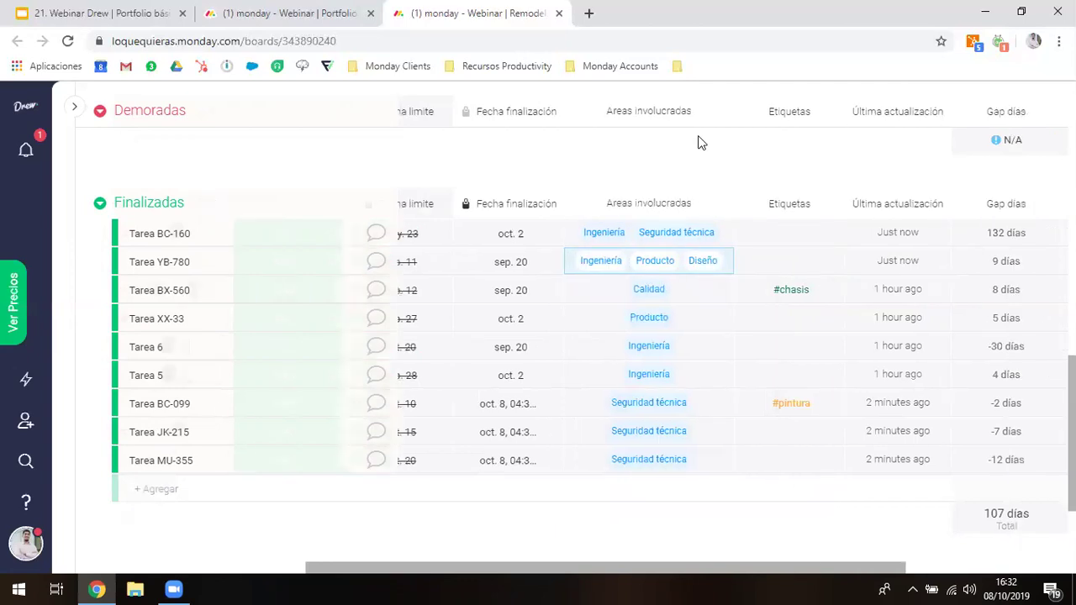
{"action": "scroll", "coordinate": [687, 236], "scroll_direction": "up", "scroll_amount": 1}
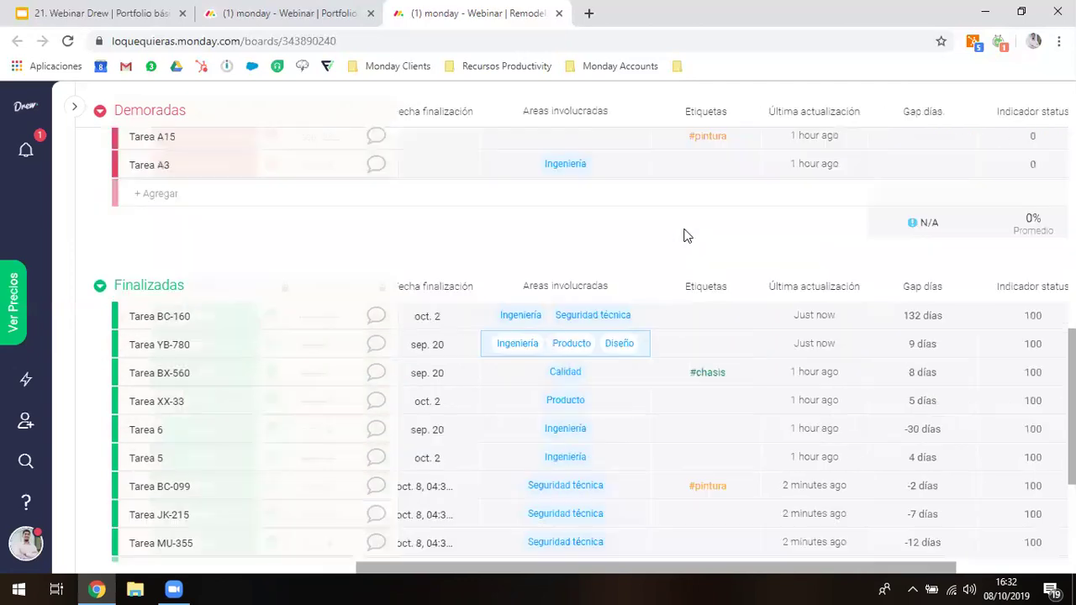
{"action": "scroll", "coordinate": [686, 236], "scroll_direction": "up", "scroll_amount": 2}
{"action": "scroll", "coordinate": [684, 233], "scroll_direction": "up", "scroll_amount": 3}
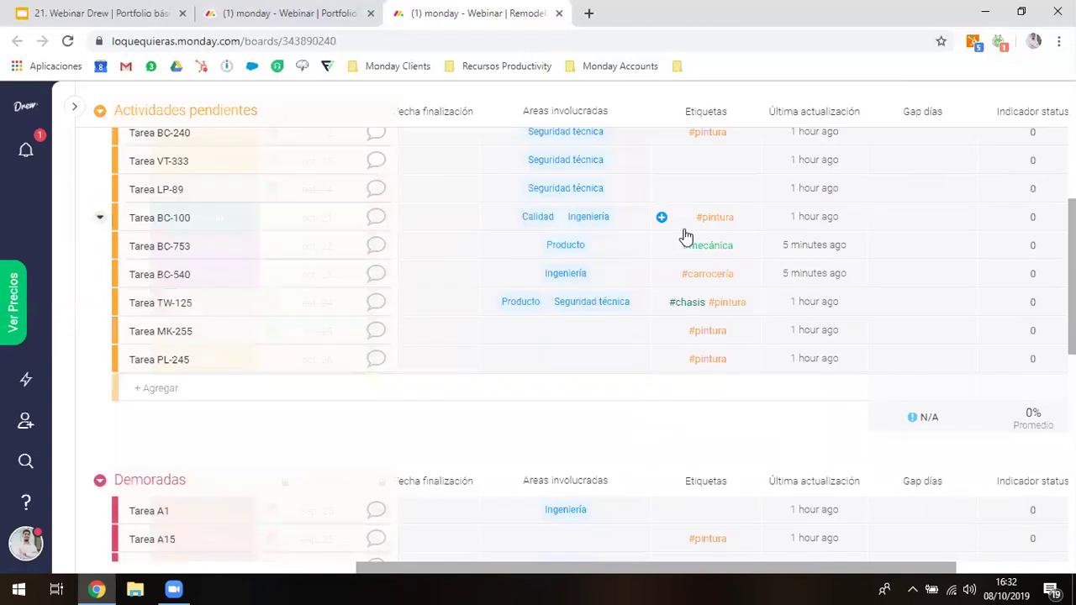
{"action": "scroll", "coordinate": [682, 213], "scroll_direction": "up", "scroll_amount": 2}
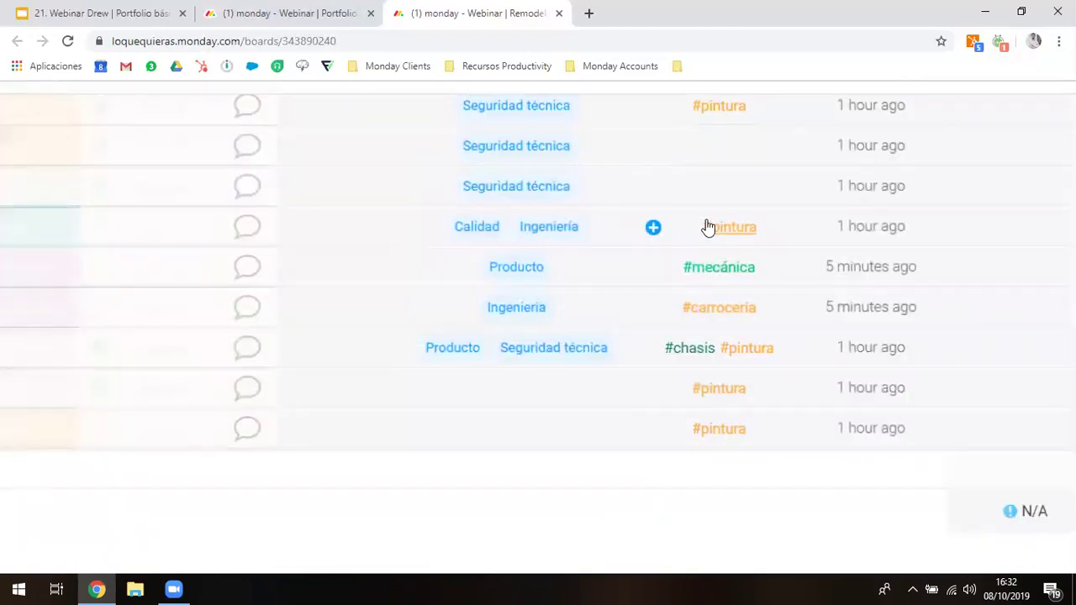
{"action": "scroll", "coordinate": [708, 202], "scroll_direction": "down", "scroll_amount": 2}
{"action": "scroll", "coordinate": [709, 202], "scroll_direction": "up", "scroll_amount": 1}
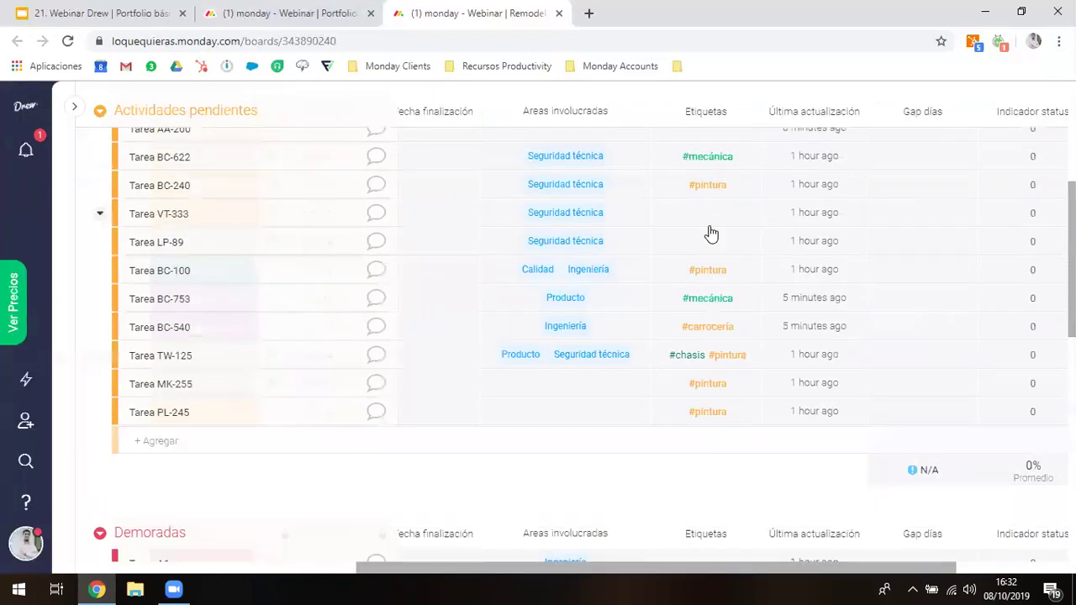
{"action": "scroll", "coordinate": [710, 234], "scroll_direction": "up", "scroll_amount": 2}
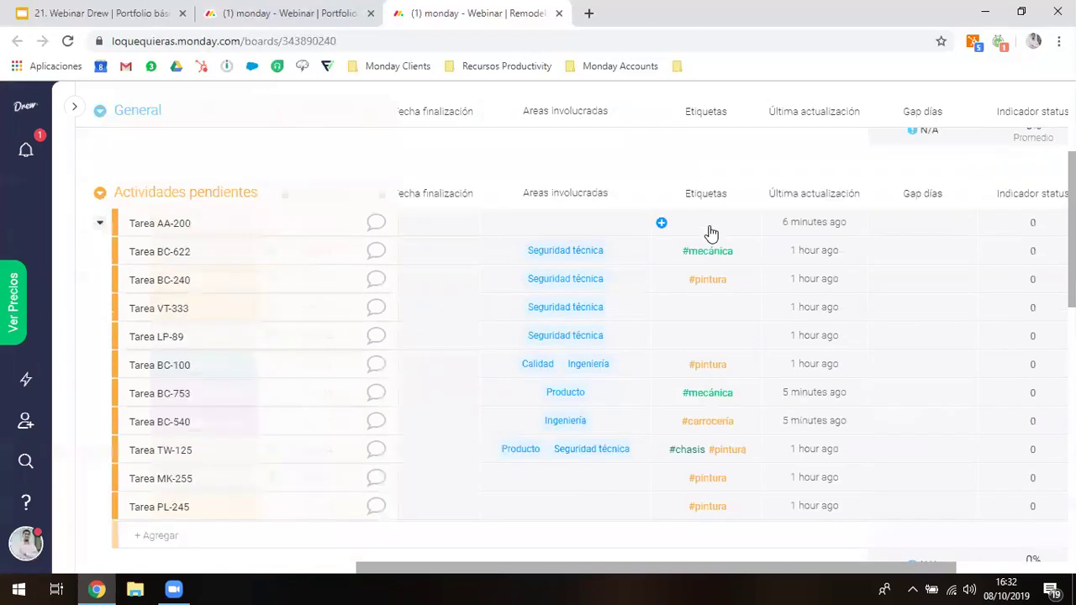
{"action": "scroll", "coordinate": [711, 233], "scroll_direction": "down", "scroll_amount": 1}
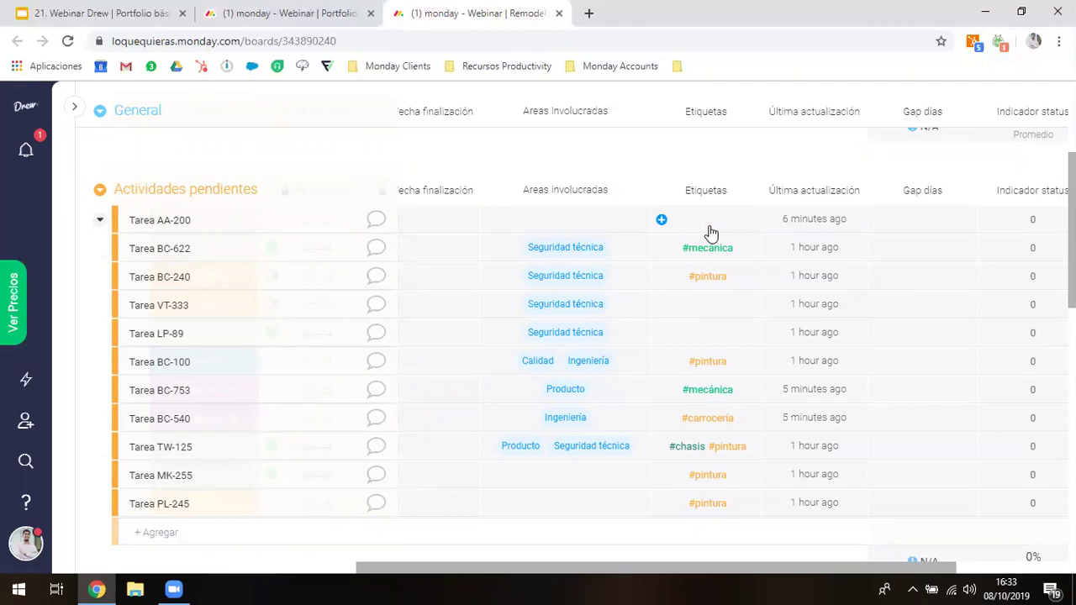
Open the #pintura tag of Tarea BC-240, look through the tagged tasks across boards and return to the board
{"action": "left_click", "coordinate": [713, 281]}
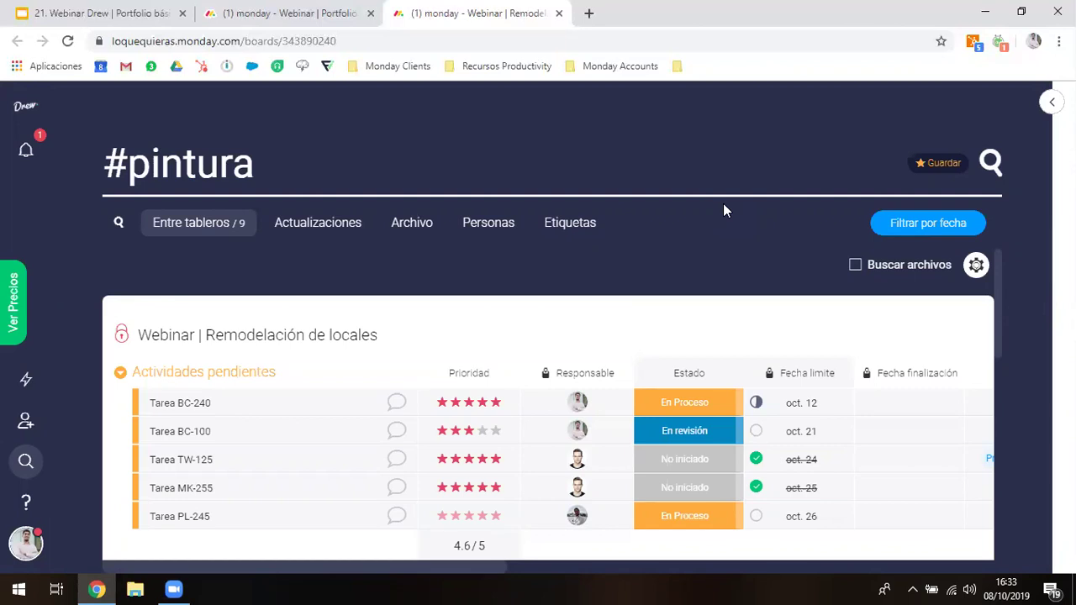
{"action": "scroll", "coordinate": [582, 409], "scroll_direction": "down", "scroll_amount": 2}
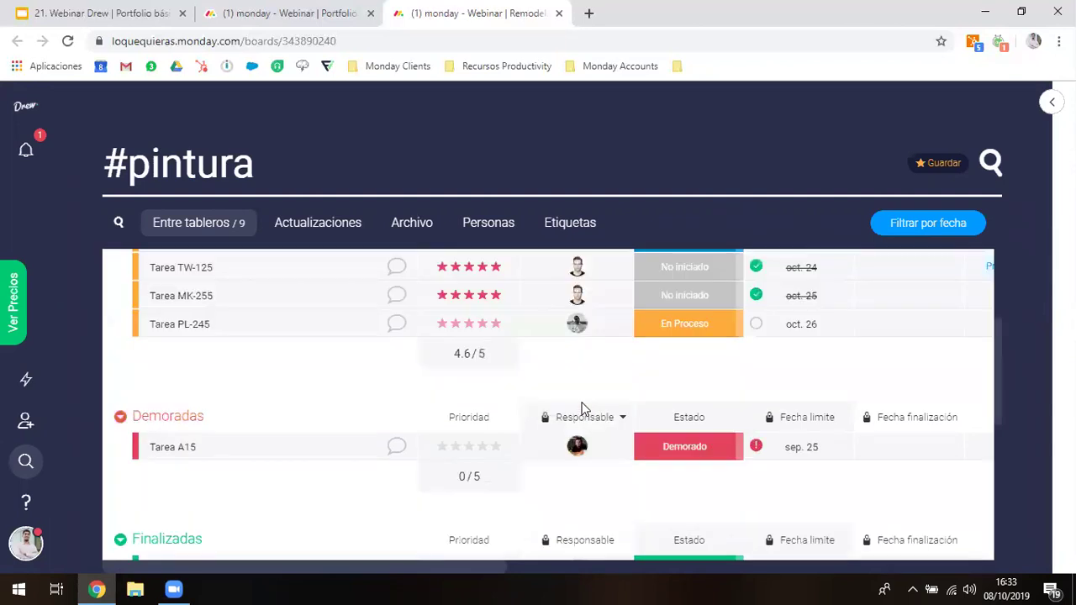
{"action": "scroll", "coordinate": [408, 391], "scroll_direction": "down", "scroll_amount": 2}
{"action": "scroll", "coordinate": [309, 351], "scroll_direction": "down", "scroll_amount": 2}
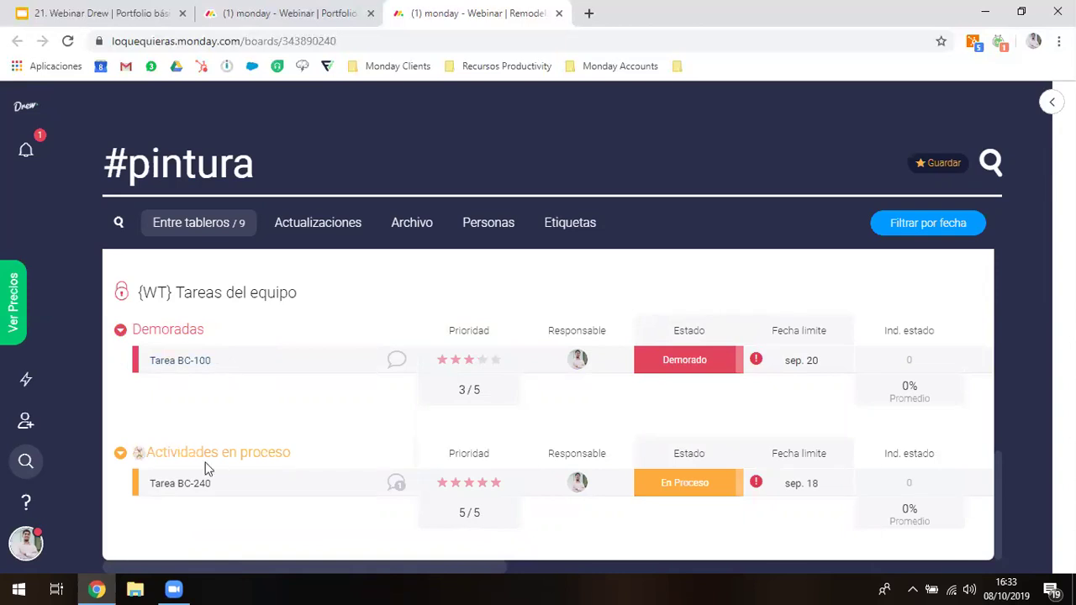
{"action": "scroll", "coordinate": [206, 469], "scroll_direction": "up", "scroll_amount": 1}
{"action": "scroll", "coordinate": [206, 469], "scroll_direction": "up", "scroll_amount": 3}
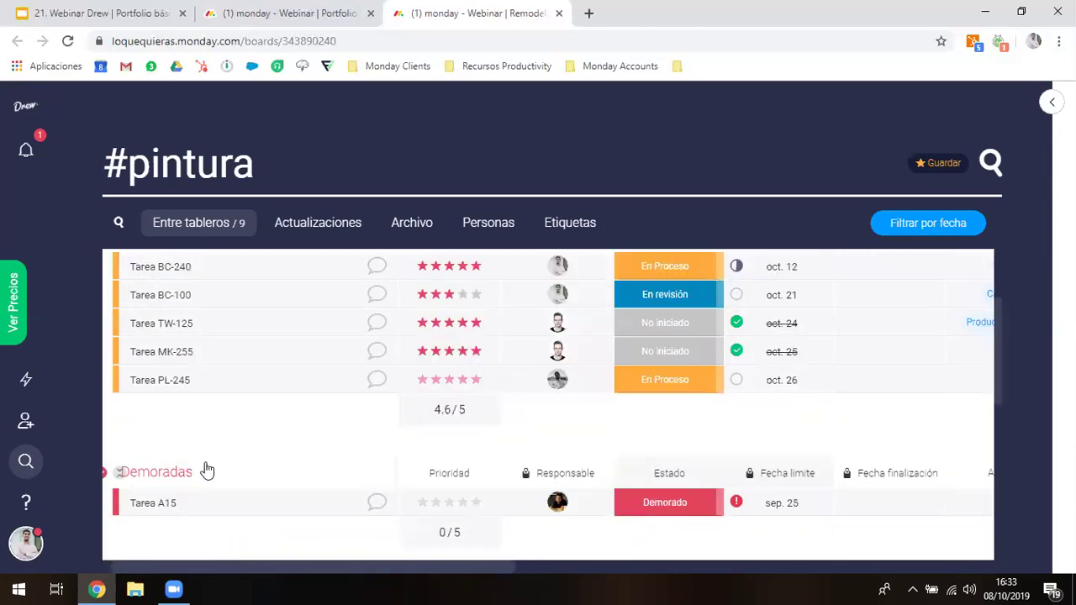
{"action": "scroll", "coordinate": [178, 352], "scroll_direction": "up", "scroll_amount": 2}
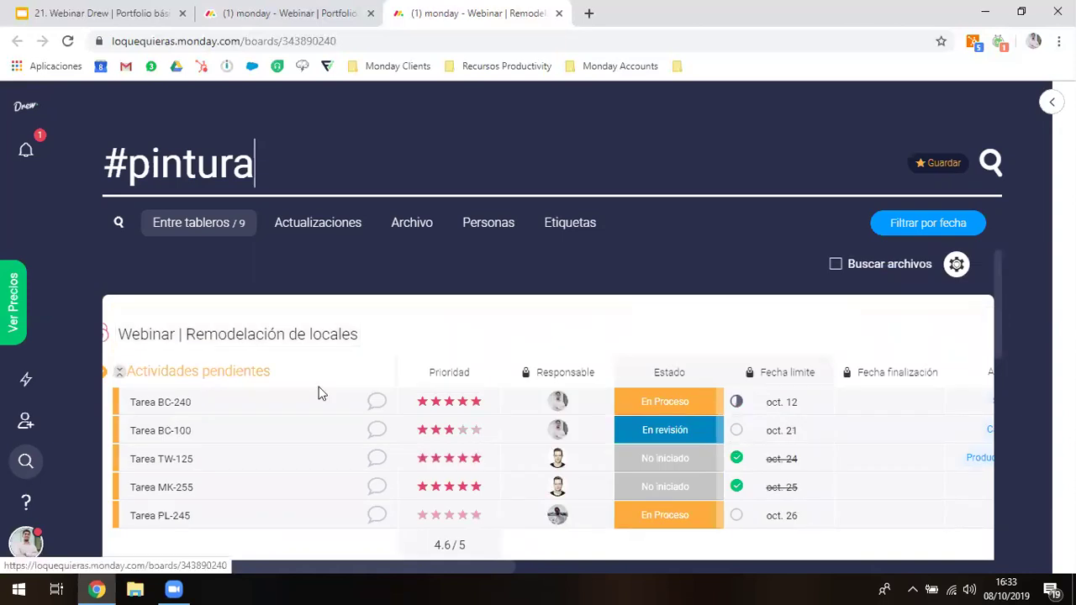
{"action": "double_click", "coordinate": [279, 168]}
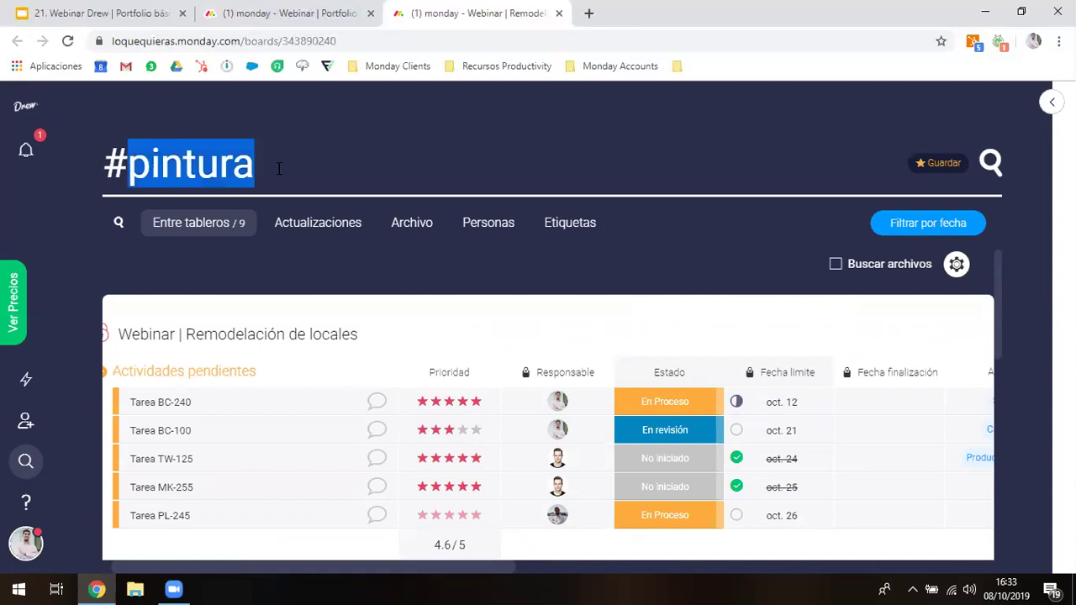
{"action": "key", "text": "Escape"}
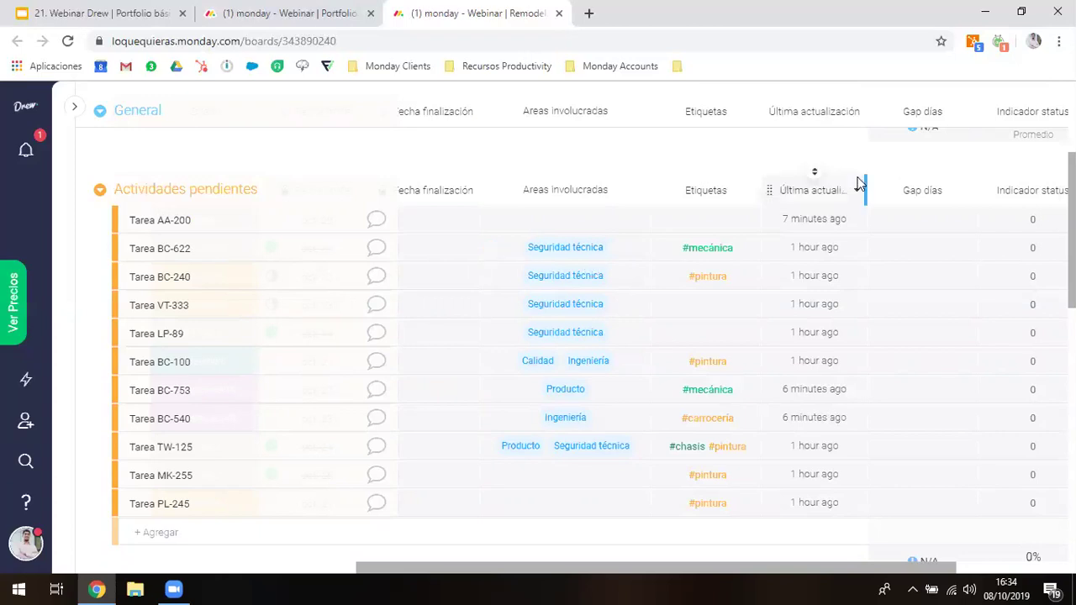
Examine the Última actualización column of the Actividades pendientes tasks and the columns that follow it
{"action": "scroll", "coordinate": [790, 175], "scroll_direction": "right", "scroll_amount": 1}
{"action": "mouse_move", "coordinate": [777, 221]}
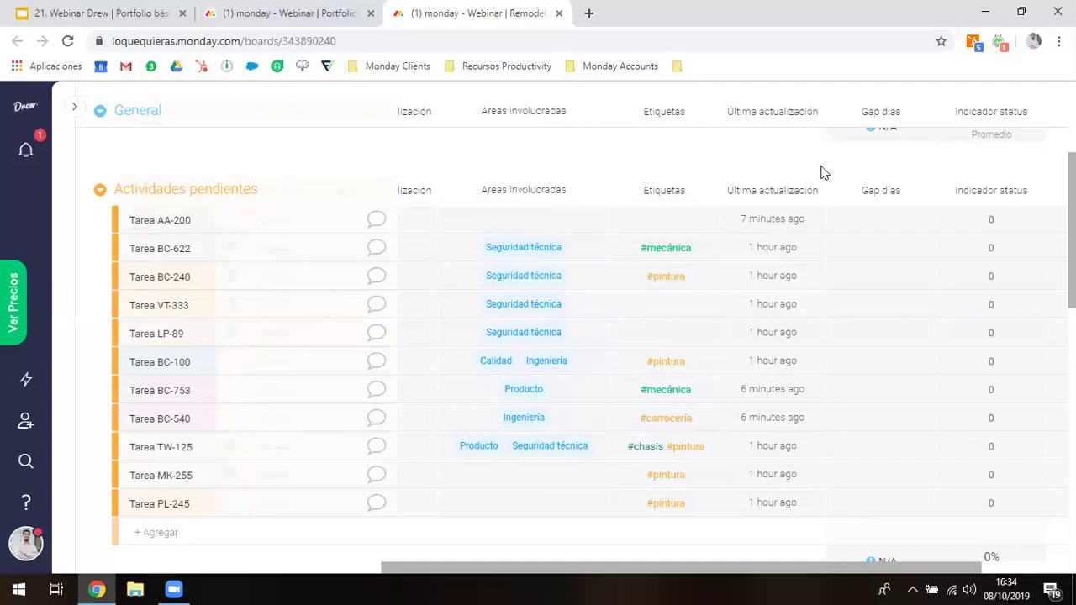
{"action": "scroll", "coordinate": [826, 196], "scroll_direction": "right", "scroll_amount": 1}
{"action": "scroll", "coordinate": [819, 266], "scroll_direction": "right", "scroll_amount": 2}
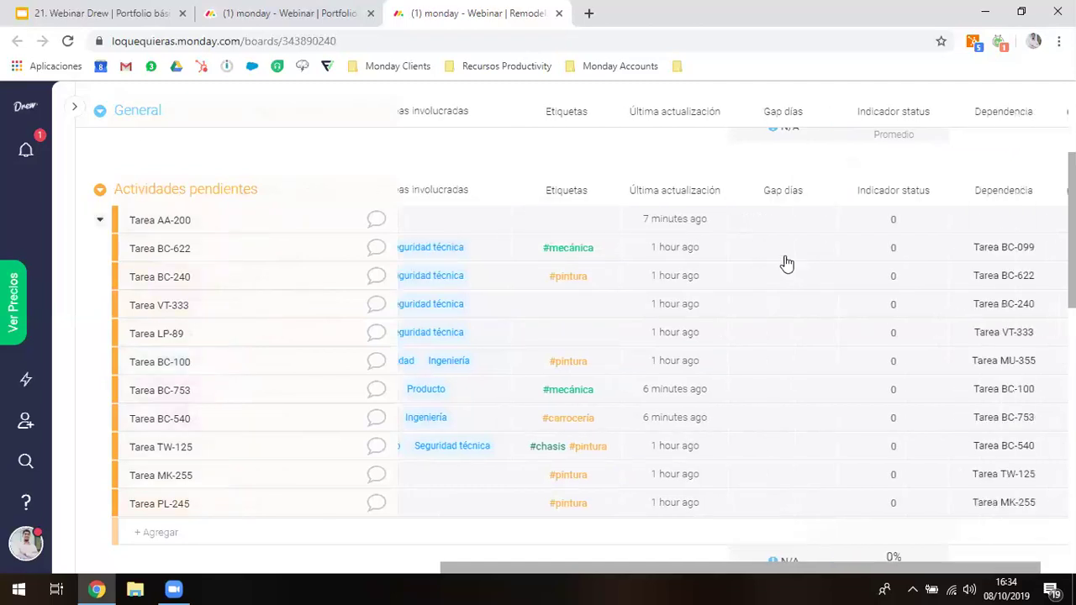
Open the Indicador status formula in the Finalizadas group, read its If condition on Estado, and close it unmodified
{"action": "scroll", "coordinate": [775, 260], "scroll_direction": "down", "scroll_amount": 4}
{"action": "scroll", "coordinate": [813, 320], "scroll_direction": "down", "scroll_amount": 3}
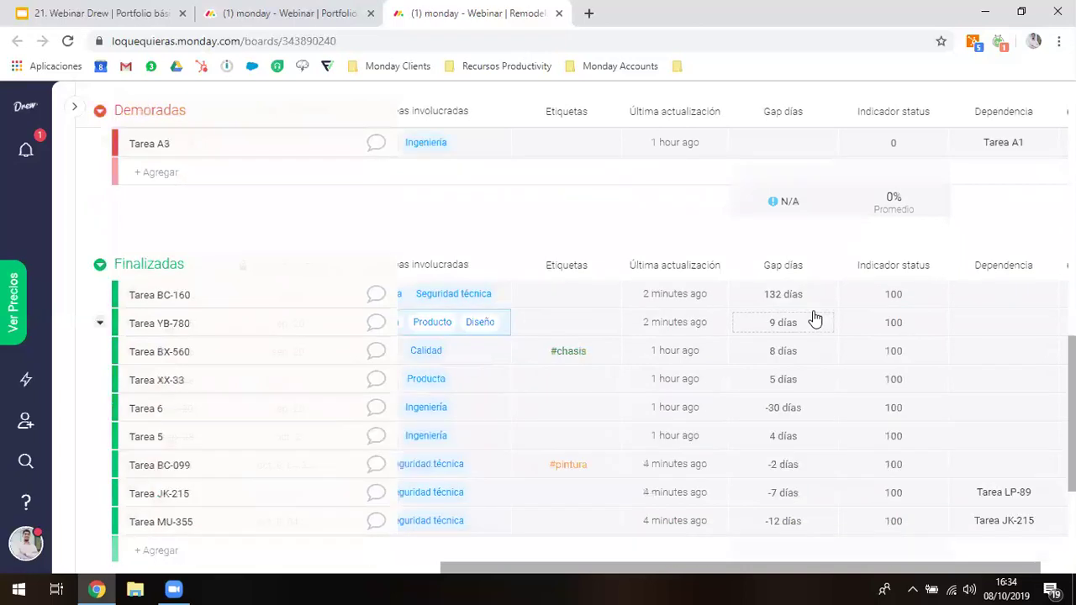
{"action": "scroll", "coordinate": [812, 285], "scroll_direction": "right", "scroll_amount": 1}
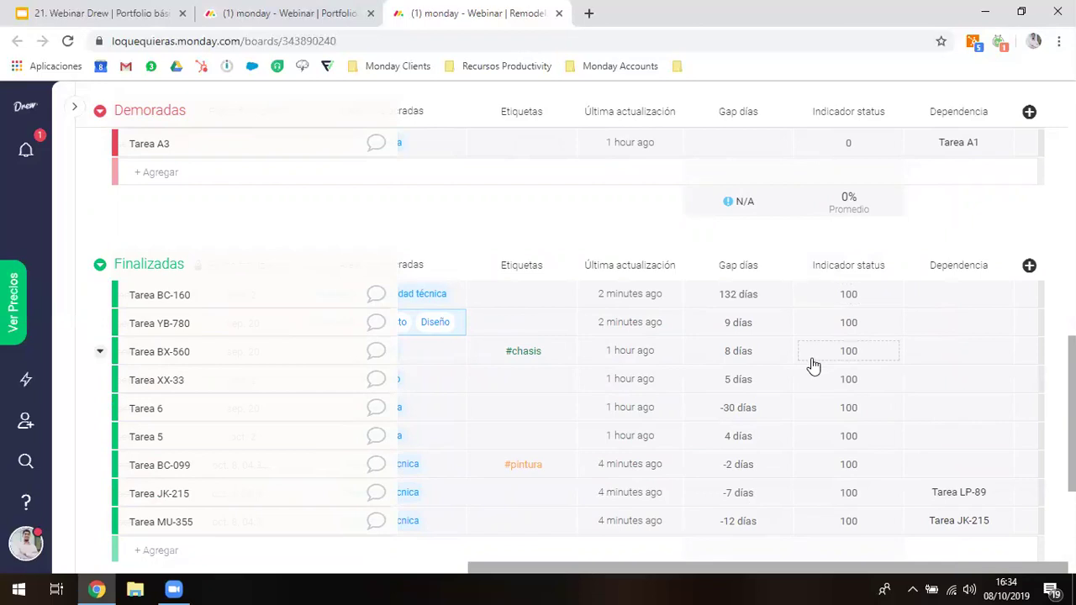
{"action": "left_click", "coordinate": [817, 301]}
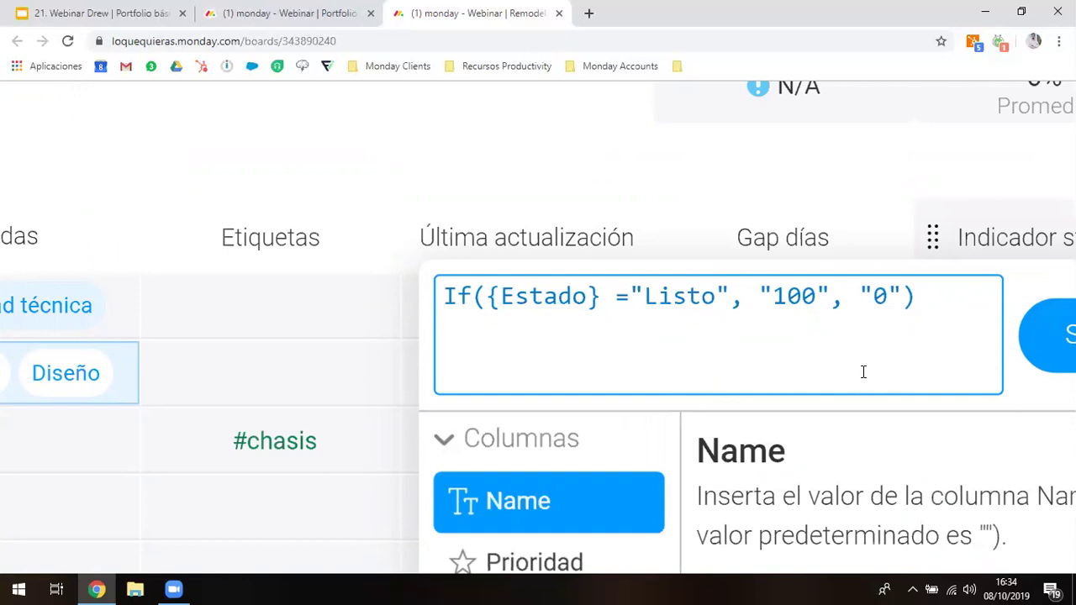
{"action": "scroll", "coordinate": [1018, 294], "scroll_direction": "down", "scroll_amount": 1}
{"action": "scroll", "coordinate": [908, 306], "scroll_direction": "right", "scroll_amount": 2}
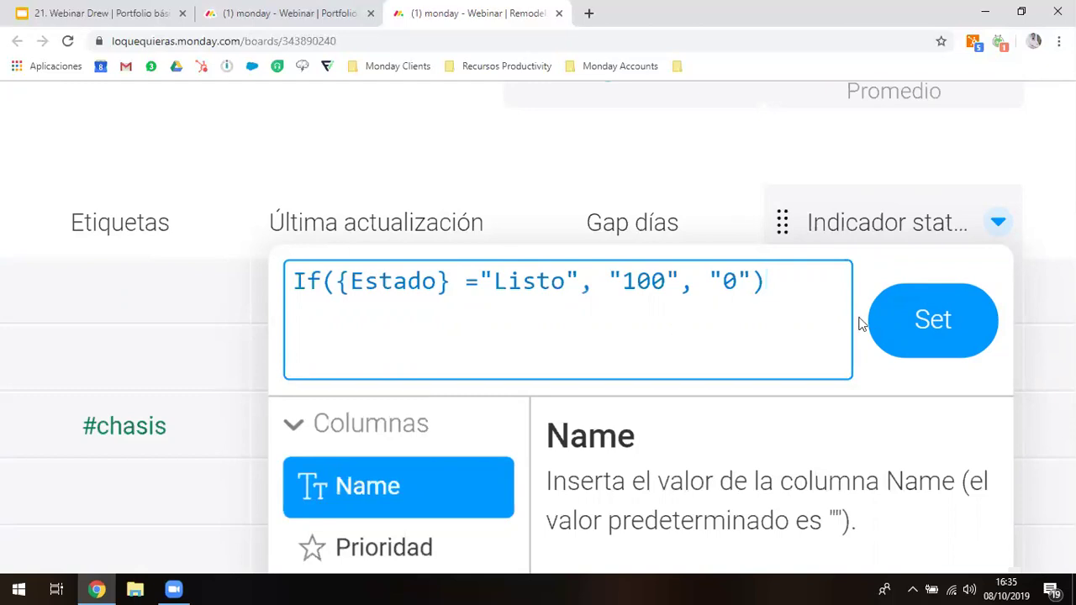
{"action": "left_click", "coordinate": [896, 331]}
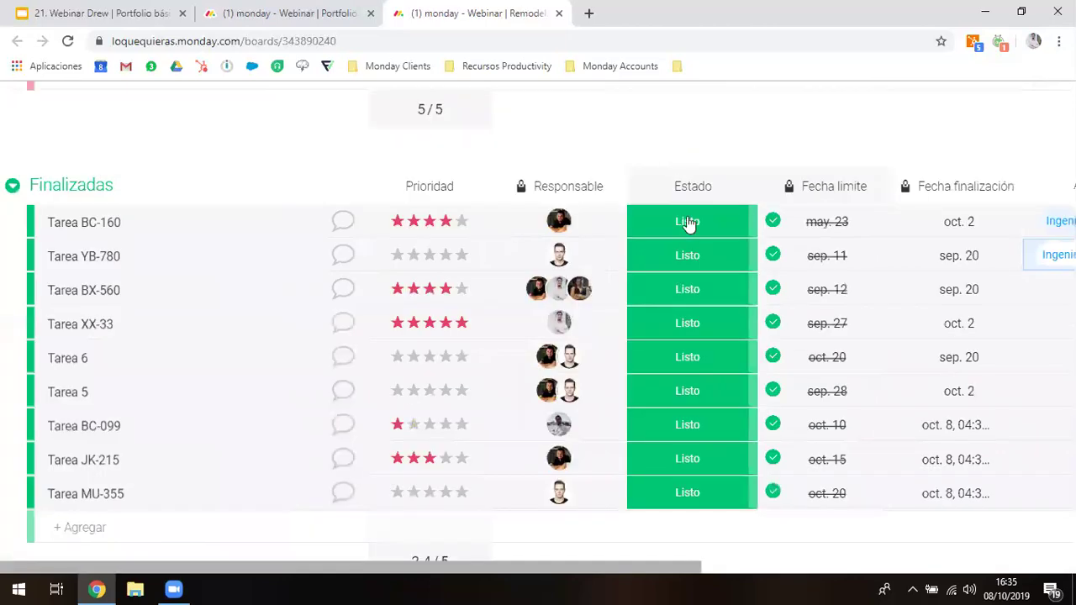
Rename the En Proceso label of the Estado column to 25%
{"action": "left_click", "coordinate": [688, 223]}
{"action": "left_click", "coordinate": [662, 432]}
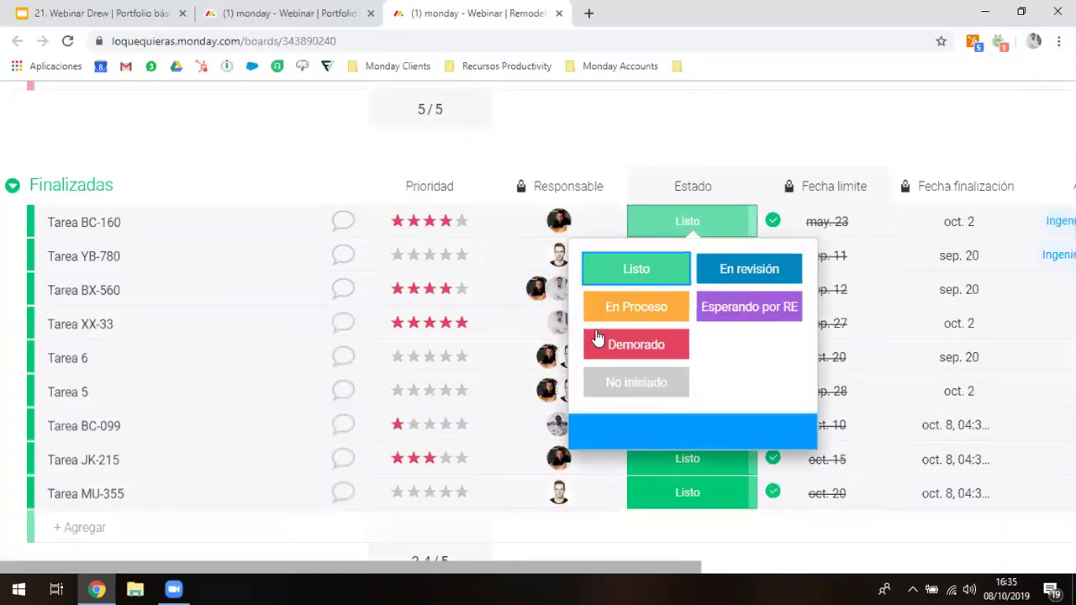
{"action": "left_click", "coordinate": [646, 305]}
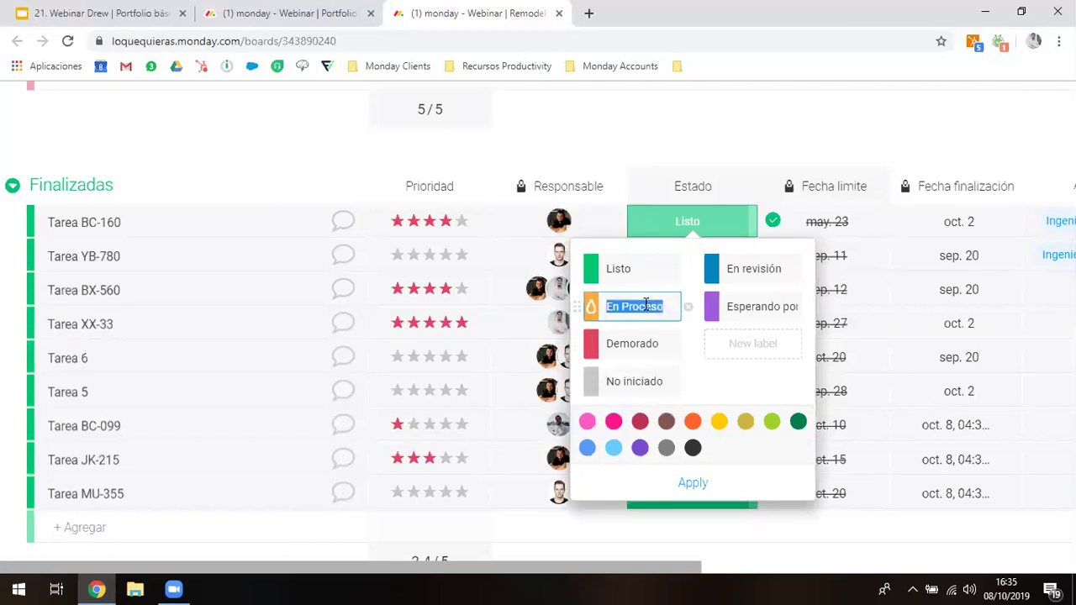
{"action": "type", "text": "25%"}
{"action": "key", "text": "Return"}
Rename the En revisión status label to 50%
{"action": "left_click", "coordinate": [693, 433]}
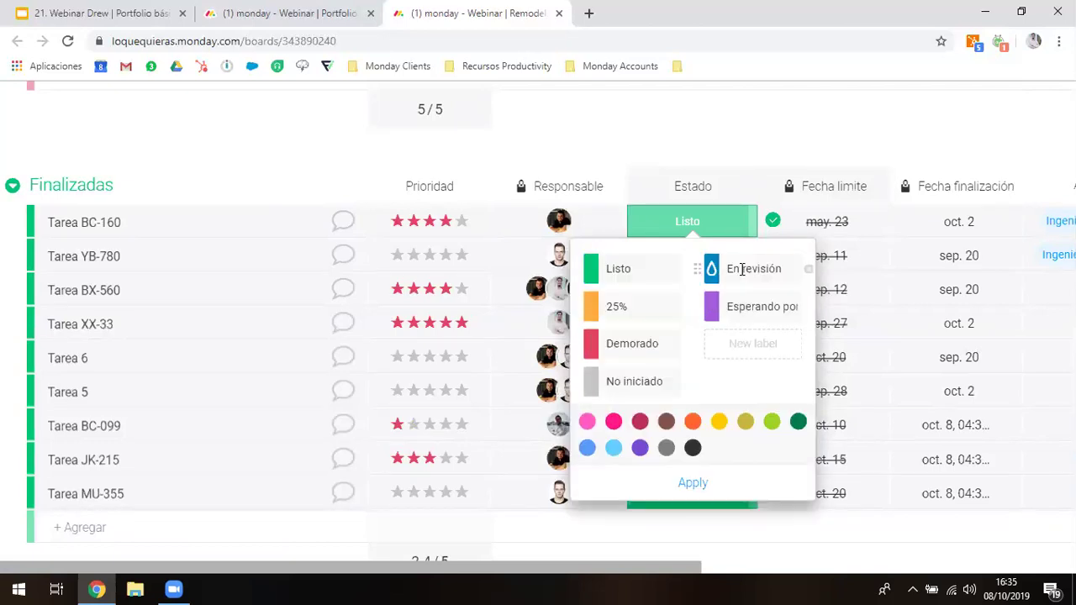
{"action": "left_click", "coordinate": [742, 269]}
{"action": "type", "text": "50%"}
{"action": "key", "text": "Return"}
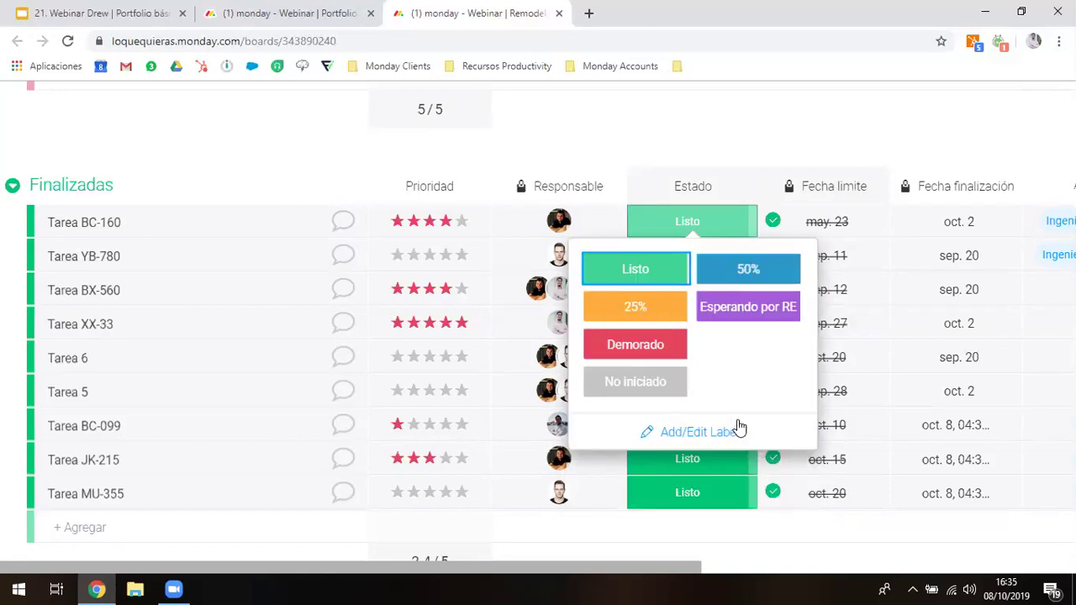
Rename the purple Esperando por status label to 75% and apply the label changes
{"action": "left_click", "coordinate": [742, 433]}
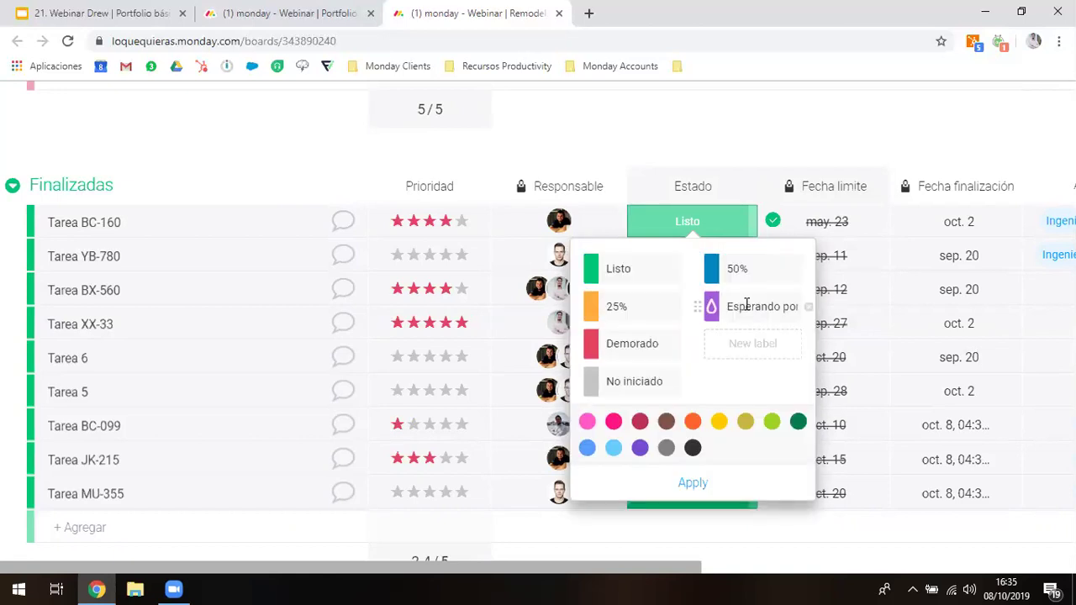
{"action": "left_click", "coordinate": [747, 305]}
{"action": "type", "text": "75%"}
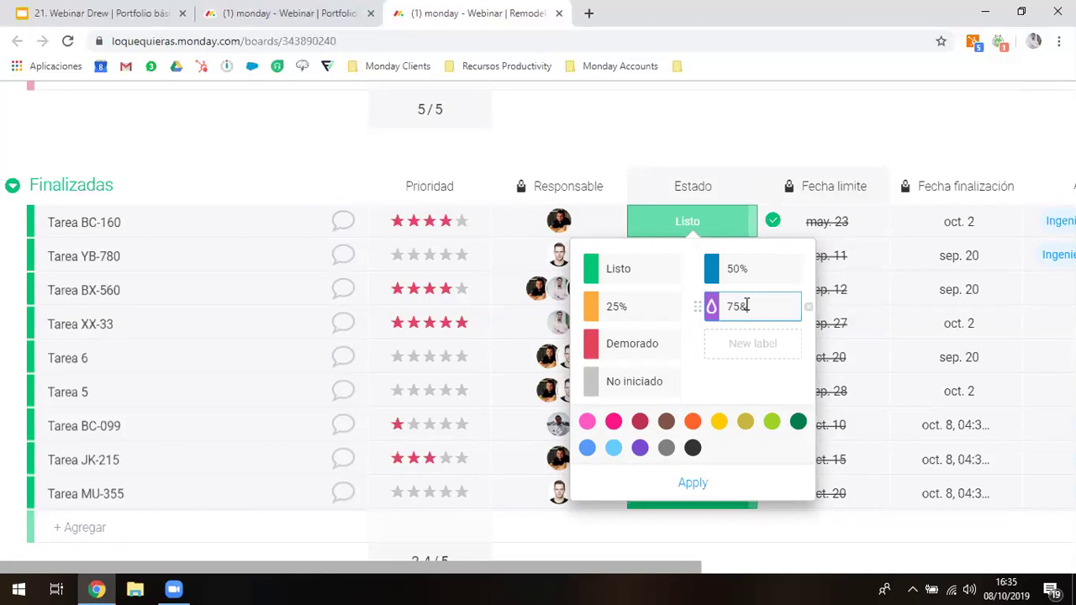
{"action": "left_click", "coordinate": [639, 228]}
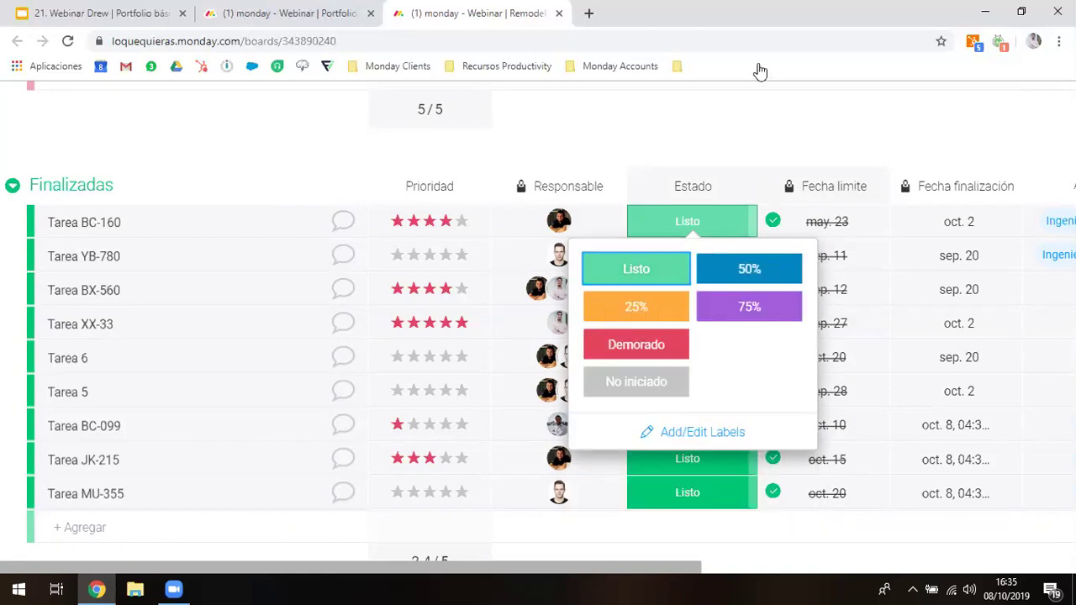
Open the Indicador status formula in the Finalizadas group, look through the available columns and functions such as IF, XOR and AVERAGE, and close it unmodified
{"action": "scroll", "coordinate": [844, 152], "scroll_direction": "right", "scroll_amount": 3}
{"action": "scroll", "coordinate": [843, 152], "scroll_direction": "right", "scroll_amount": 5}
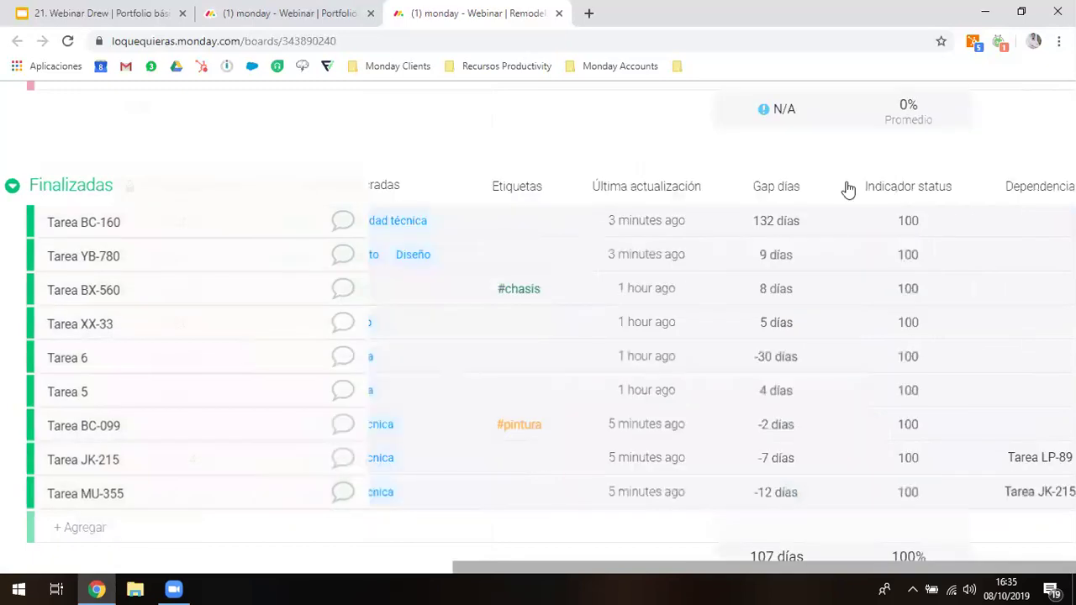
{"action": "left_click", "coordinate": [922, 239]}
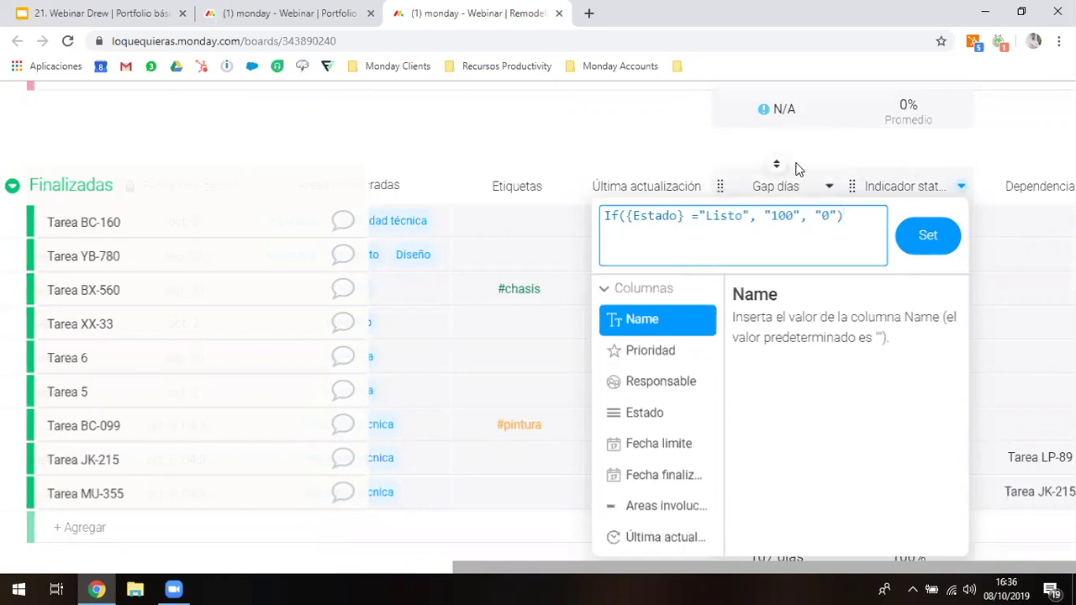
{"action": "scroll", "coordinate": [721, 392], "scroll_direction": "down", "scroll_amount": 1}
{"action": "scroll", "coordinate": [721, 392], "scroll_direction": "down", "scroll_amount": 4}
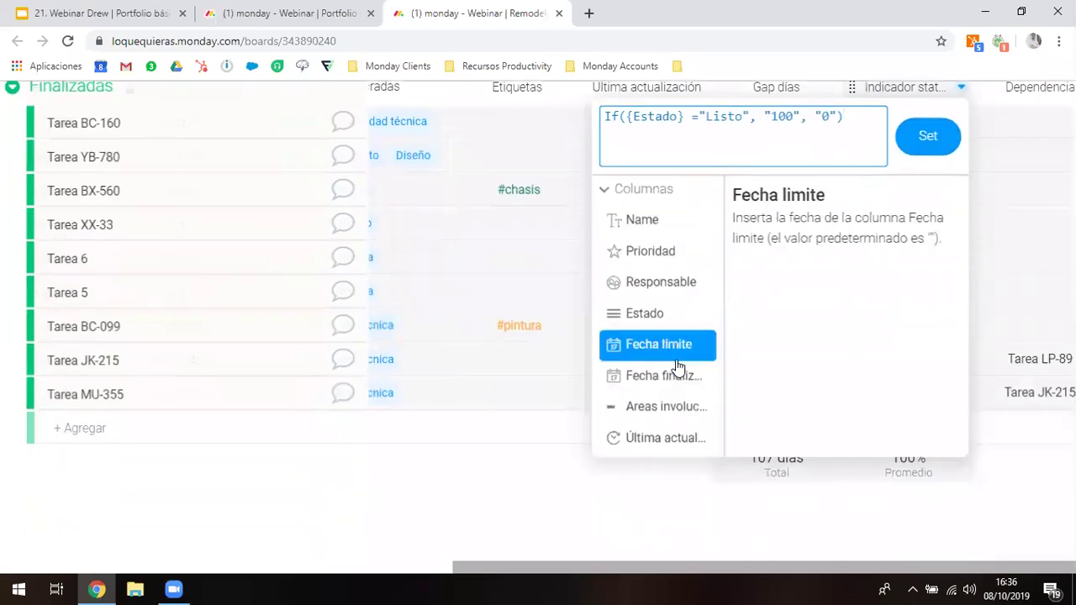
{"action": "scroll", "coordinate": [680, 339], "scroll_direction": "down", "scroll_amount": 2}
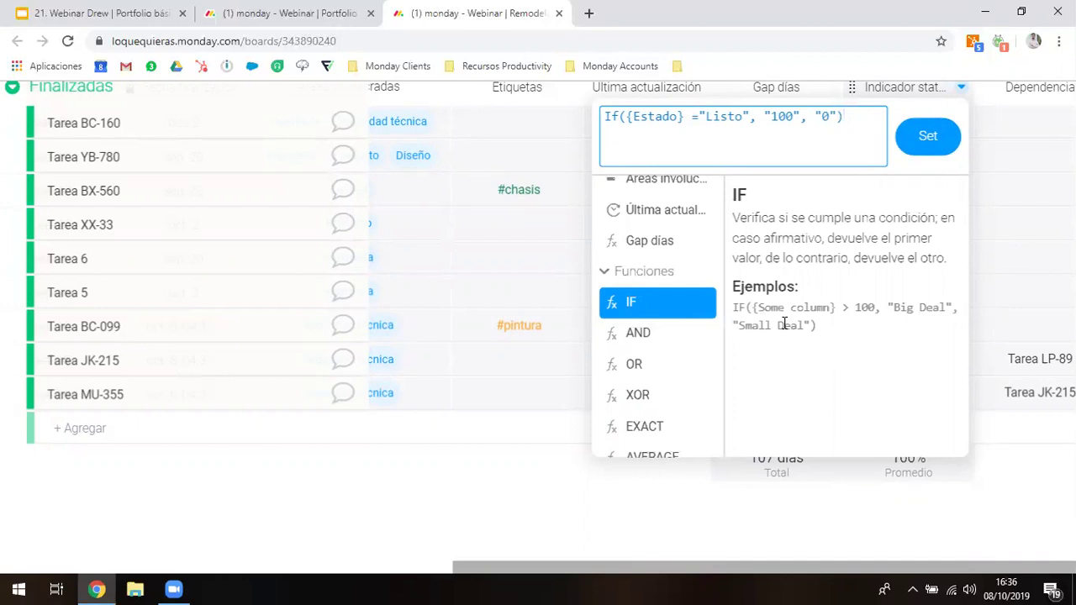
{"action": "scroll", "coordinate": [802, 325], "scroll_direction": "up", "scroll_amount": 5}
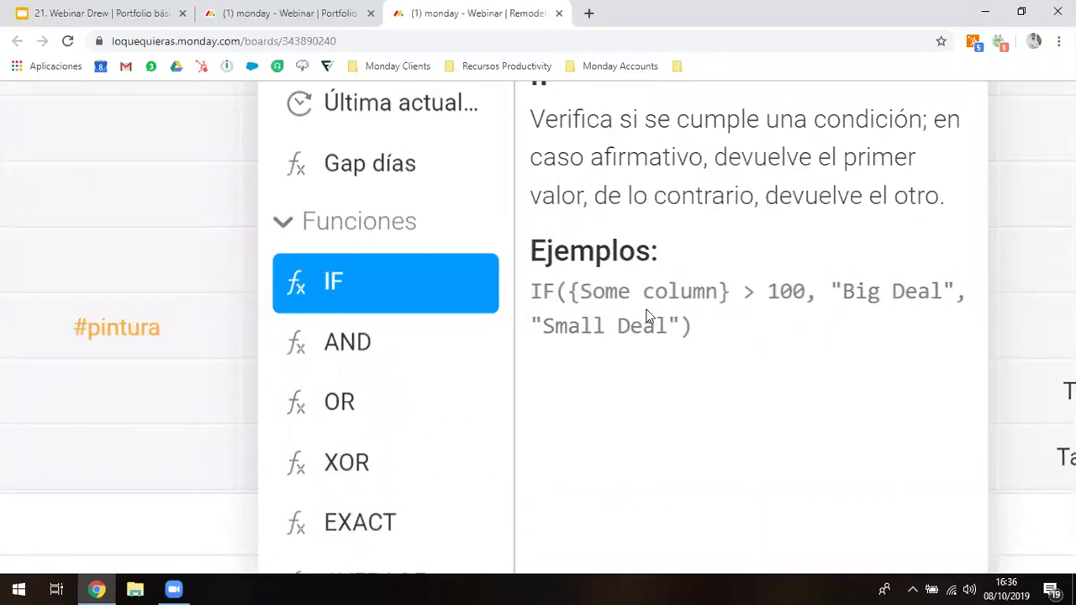
{"action": "mouse_move", "coordinate": [376, 344]}
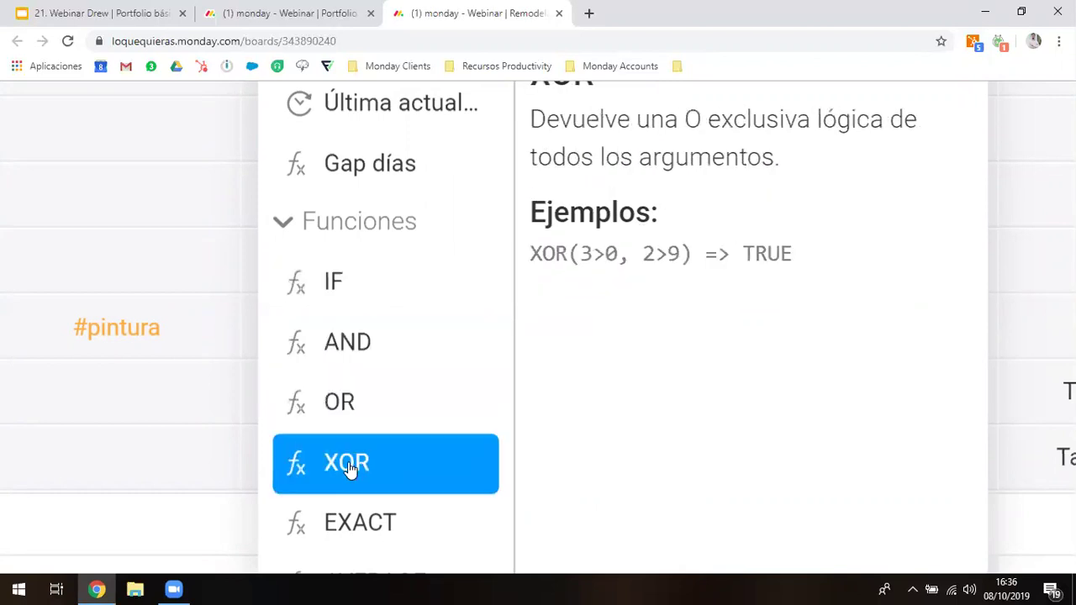
{"action": "scroll", "coordinate": [353, 466], "scroll_direction": "down", "scroll_amount": 1}
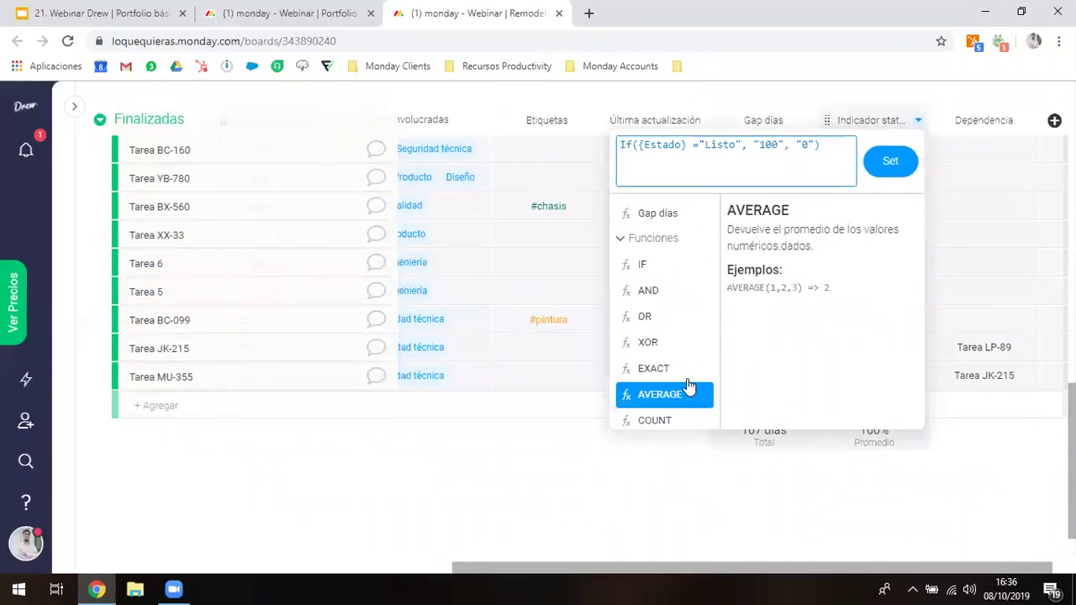
{"action": "left_click", "coordinate": [529, 476]}
Examine the Dependencia column of the Actividades pendientes group to see which task each one depends on
{"action": "scroll", "coordinate": [737, 377], "scroll_direction": "right", "scroll_amount": 1}
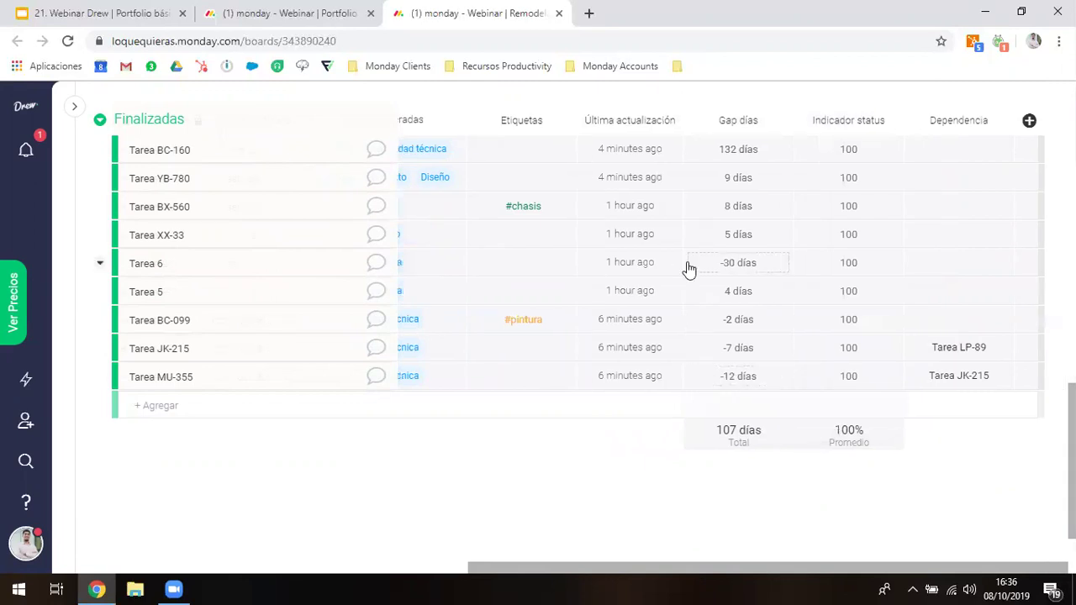
{"action": "scroll", "coordinate": [689, 266], "scroll_direction": "up", "scroll_amount": 2}
{"action": "scroll", "coordinate": [844, 224], "scroll_direction": "left", "scroll_amount": 1}
{"action": "scroll", "coordinate": [844, 223], "scroll_direction": "up", "scroll_amount": 6}
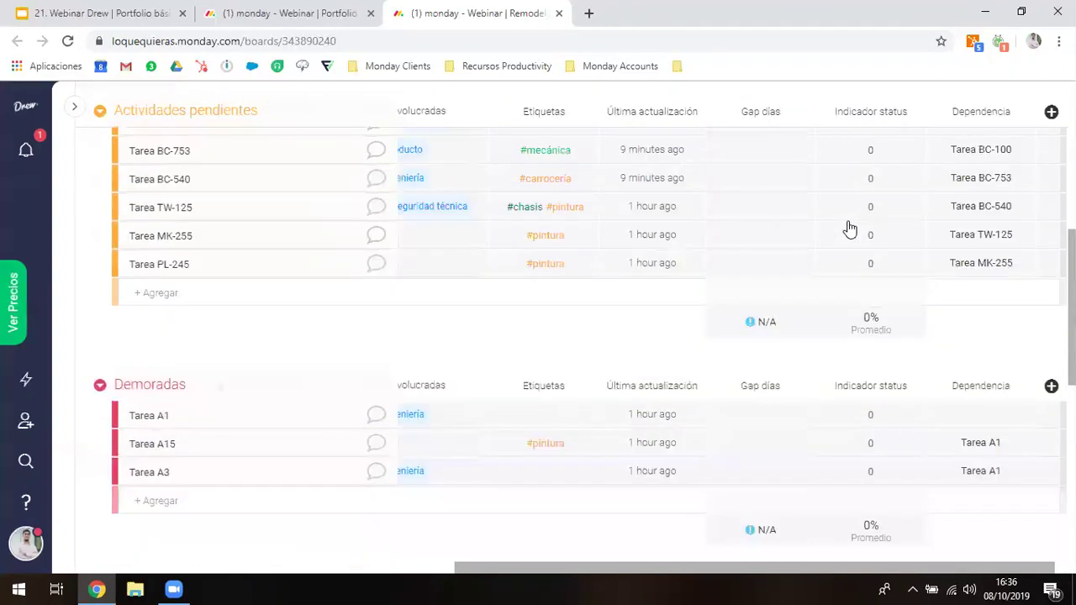
{"action": "scroll", "coordinate": [849, 229], "scroll_direction": "up", "scroll_amount": 2}
{"action": "scroll", "coordinate": [667, 314], "scroll_direction": "left", "scroll_amount": 1}
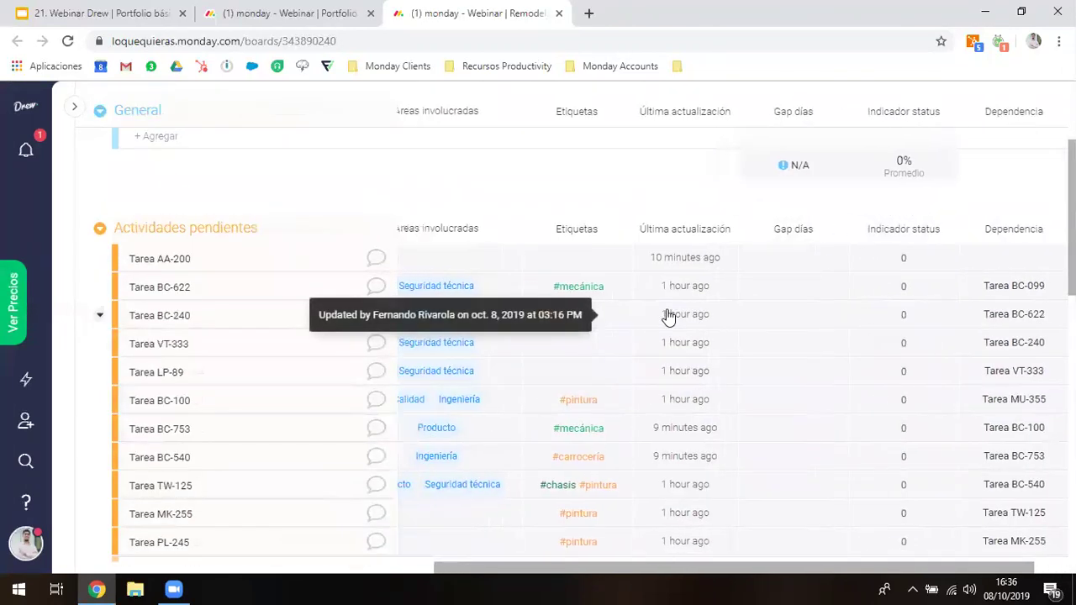
{"action": "scroll", "coordinate": [668, 317], "scroll_direction": "right", "scroll_amount": 2}
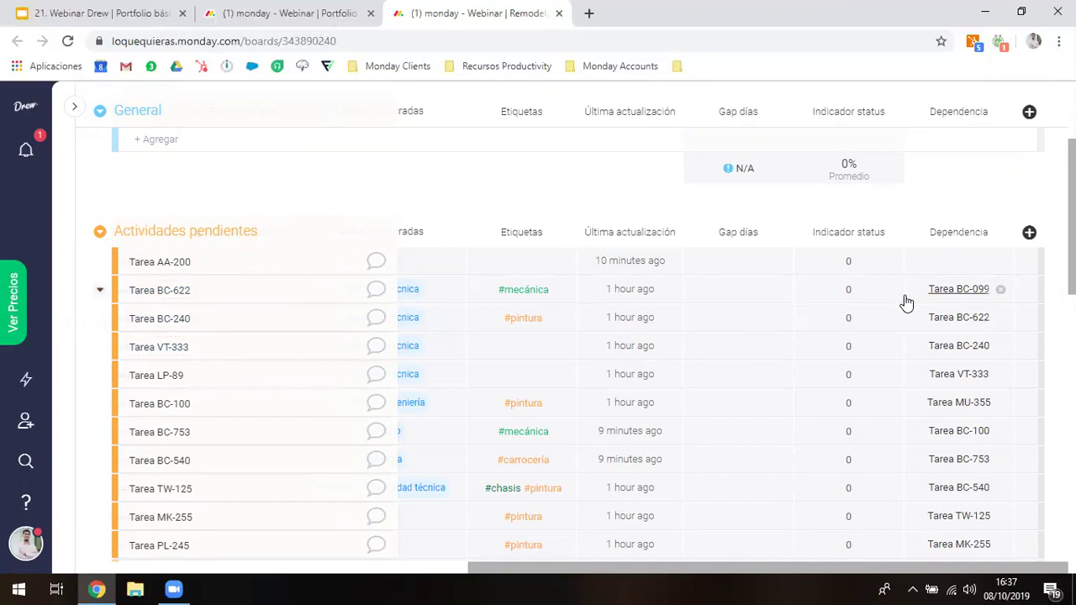
{"action": "scroll", "coordinate": [955, 404], "scroll_direction": "down", "scroll_amount": 1}
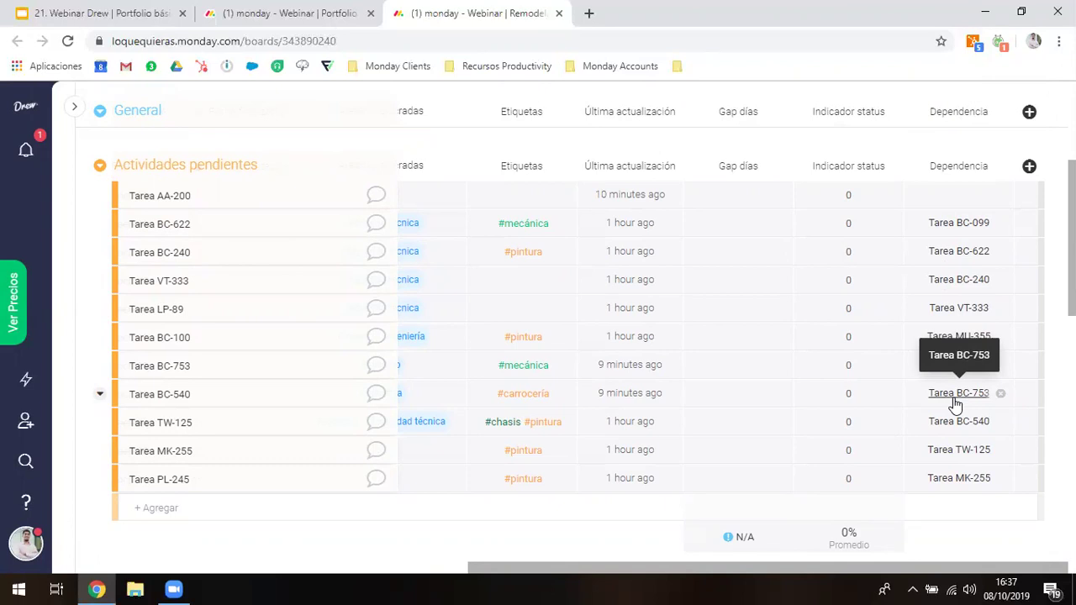
Open the board's automations, read the rule linking Fecha limite to the Dependencia item, and close the list
{"action": "scroll", "coordinate": [564, 345], "scroll_direction": "left", "scroll_amount": 3}
{"action": "scroll", "coordinate": [564, 346], "scroll_direction": "up", "scroll_amount": 2}
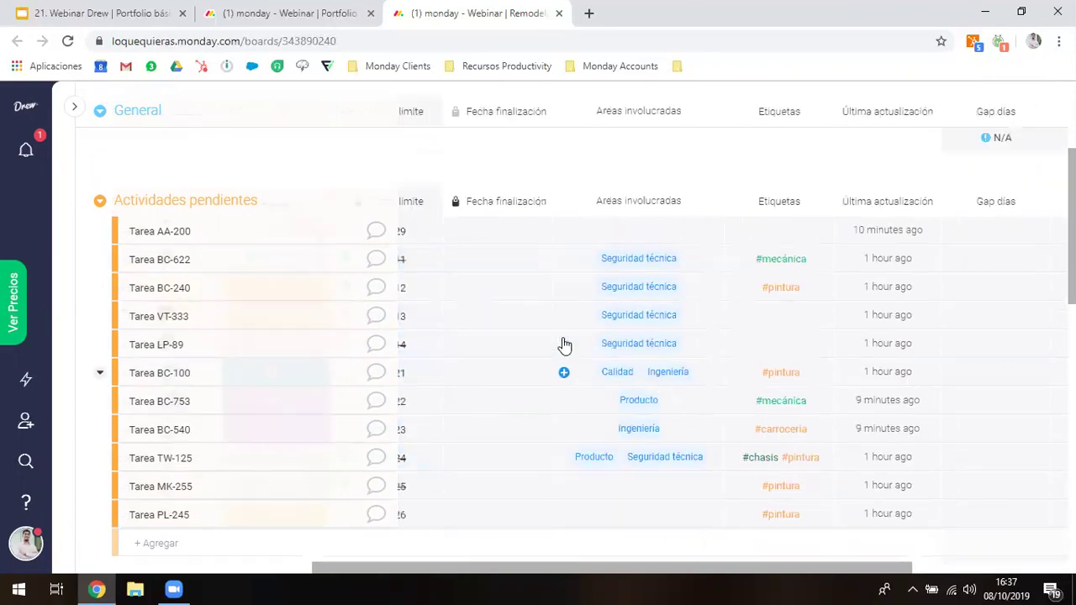
{"action": "scroll", "coordinate": [833, 243], "scroll_direction": "up", "scroll_amount": 2}
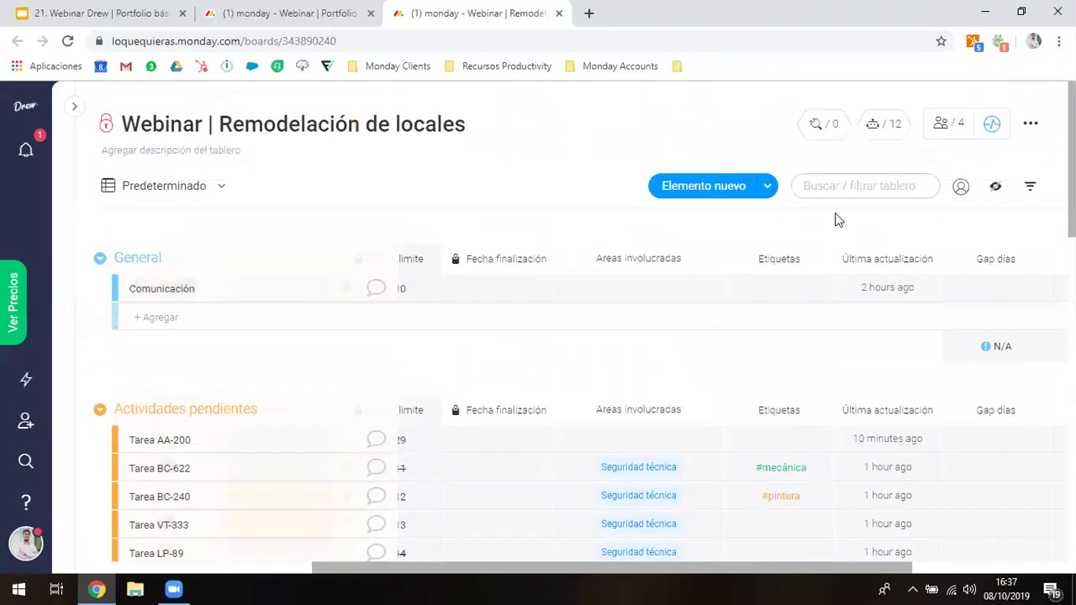
{"action": "left_click", "coordinate": [876, 126]}
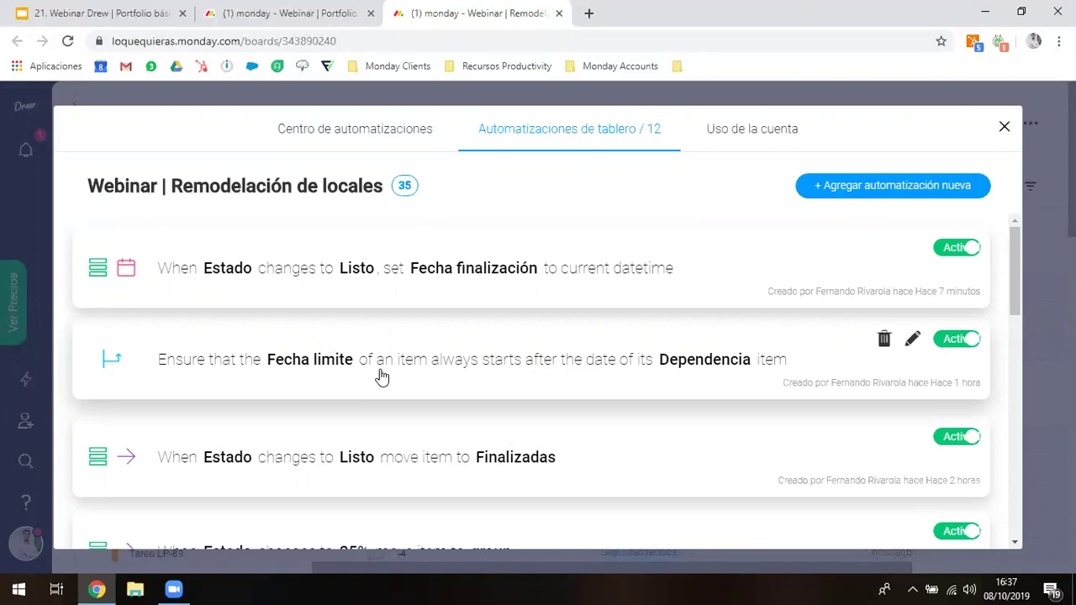
{"action": "key", "text": "Escape"}
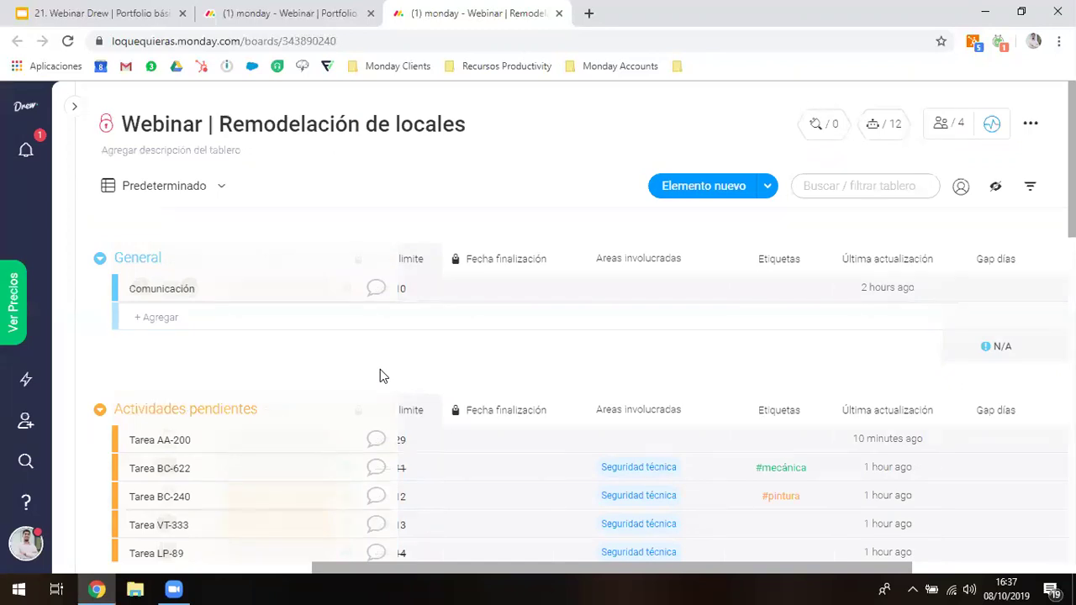
Set the Fecha limite of Tarea AA-200 in Actividades pendientes to November 9, 2019
{"action": "scroll", "coordinate": [486, 386], "scroll_direction": "down", "scroll_amount": 2}
{"action": "scroll", "coordinate": [487, 386], "scroll_direction": "left", "scroll_amount": 5}
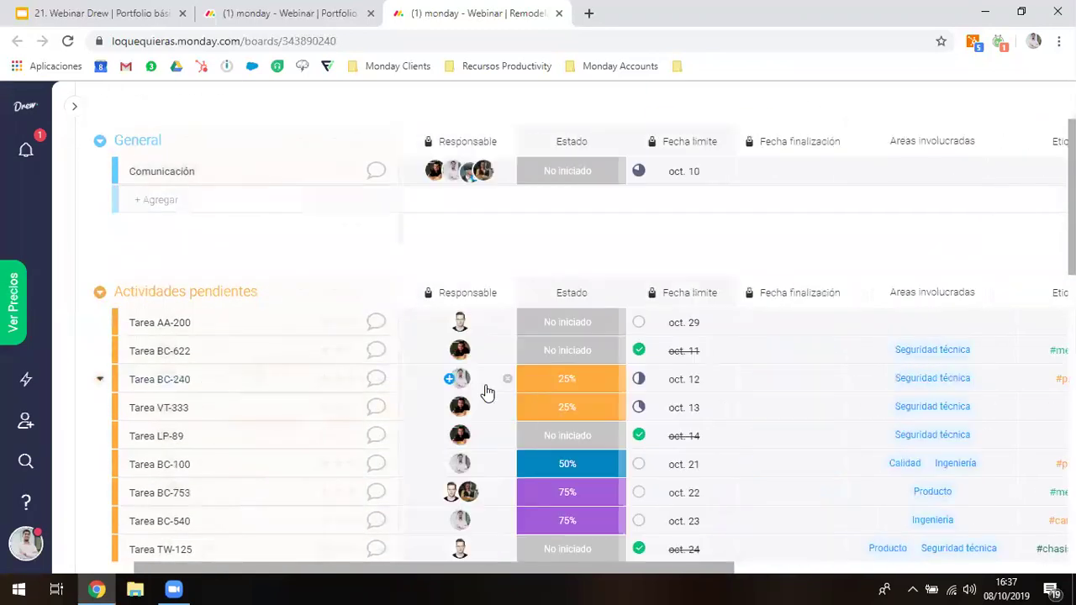
{"action": "scroll", "coordinate": [483, 391], "scroll_direction": "down", "scroll_amount": 1}
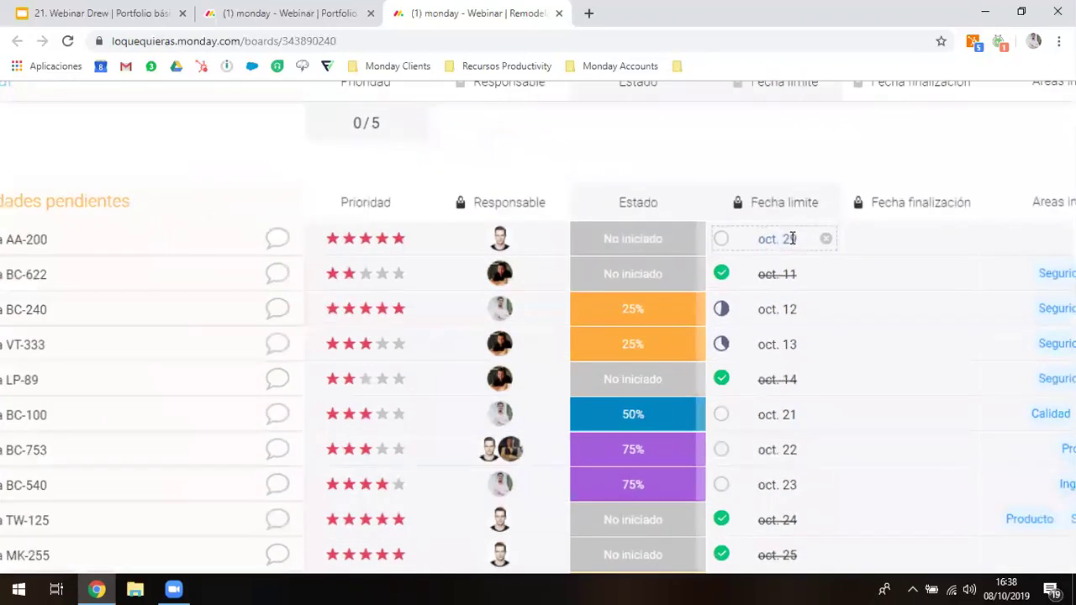
{"action": "left_click", "coordinate": [792, 239]}
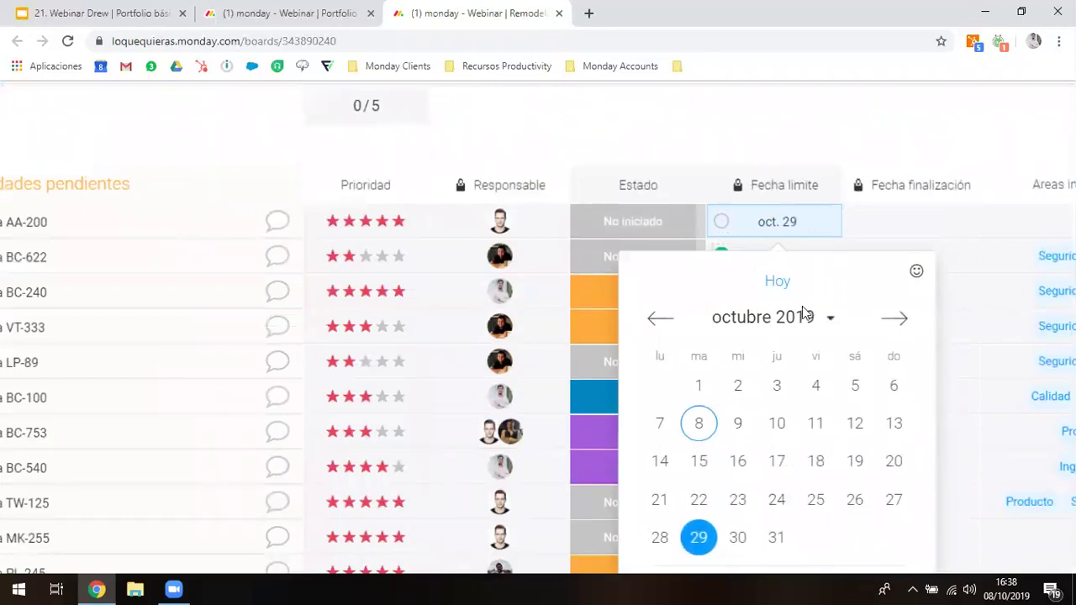
{"action": "scroll", "coordinate": [803, 310], "scroll_direction": "down", "scroll_amount": 2}
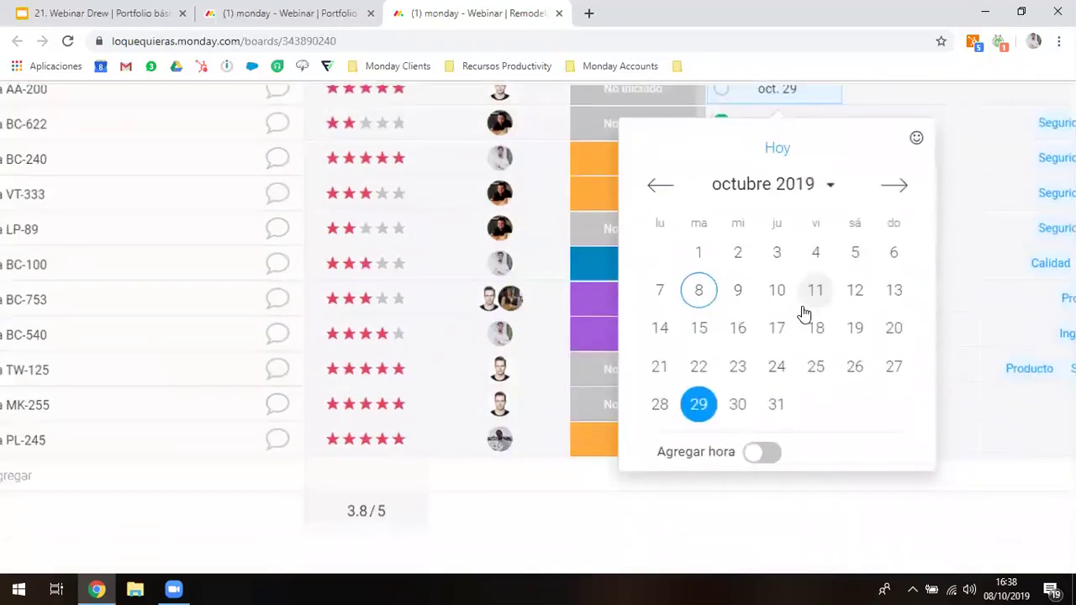
{"action": "left_click", "coordinate": [907, 192]}
{"action": "left_click", "coordinate": [852, 293]}
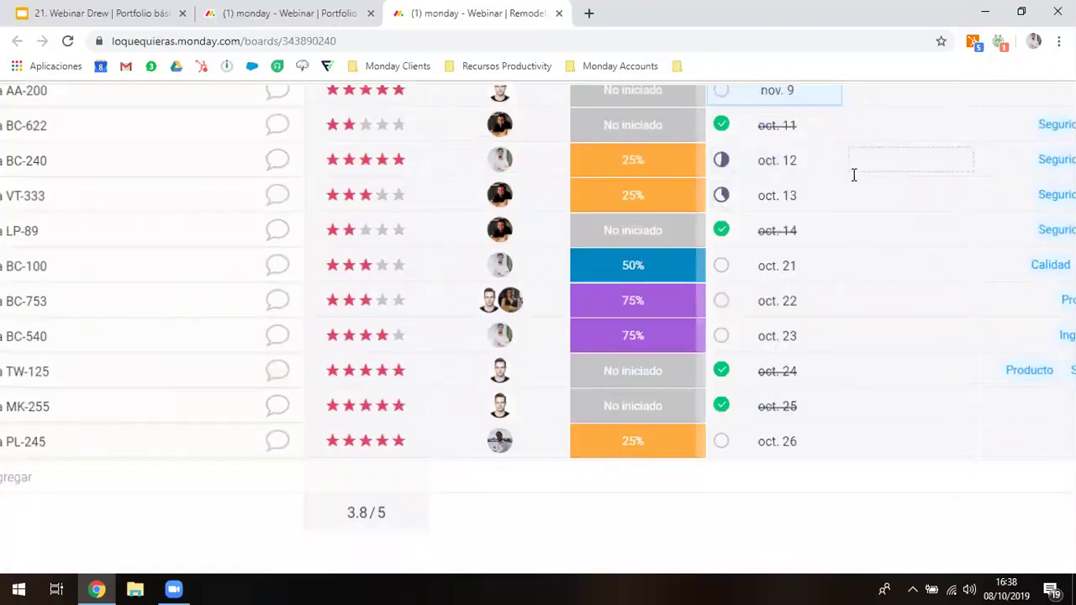
Set the Fecha limite of Tarea BC-622 to October 26, 2019
{"action": "scroll", "coordinate": [854, 175], "scroll_direction": "down", "scroll_amount": 3}
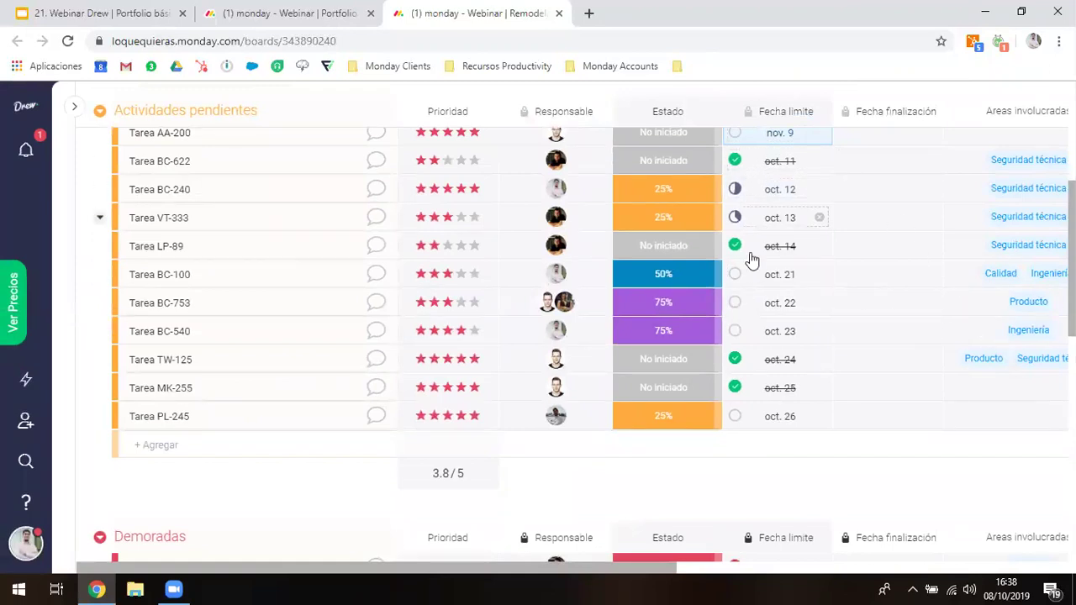
{"action": "scroll", "coordinate": [774, 286], "scroll_direction": "up", "scroll_amount": 1}
{"action": "left_click", "coordinate": [797, 248]}
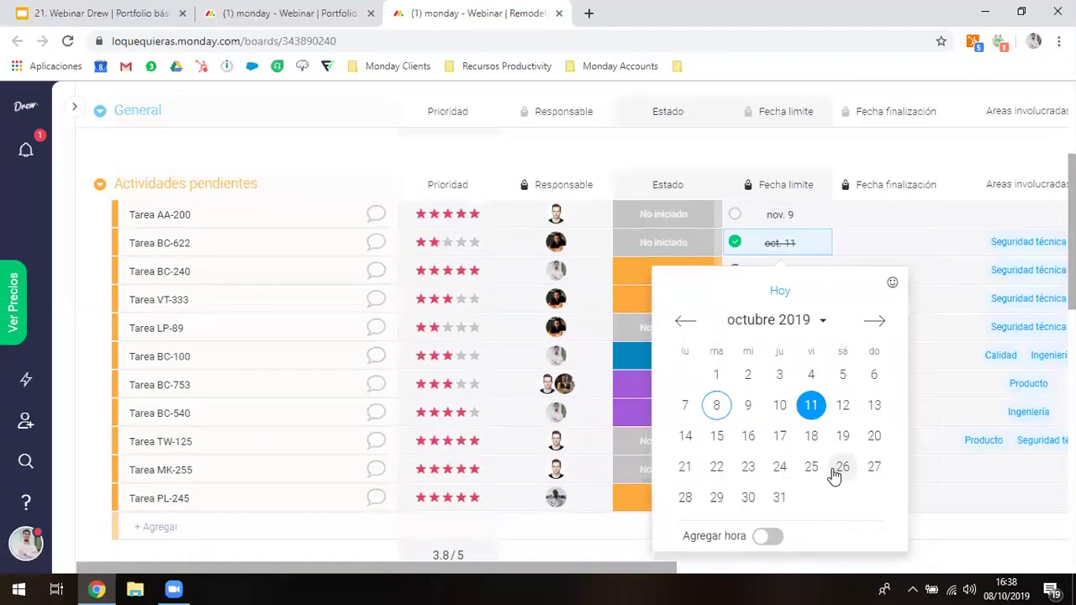
{"action": "left_click", "coordinate": [839, 469]}
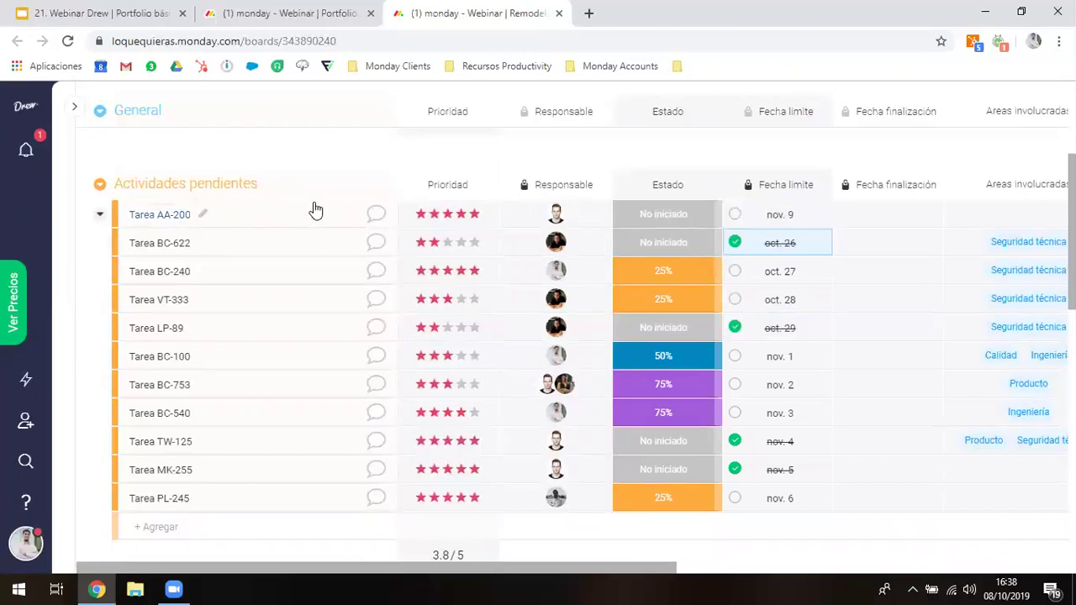
Compare the Dependencia column with the Fecha limite dates of the Actividades pendientes tasks, and look over the groups below
{"action": "scroll", "coordinate": [552, 243], "scroll_direction": "right", "scroll_amount": 5}
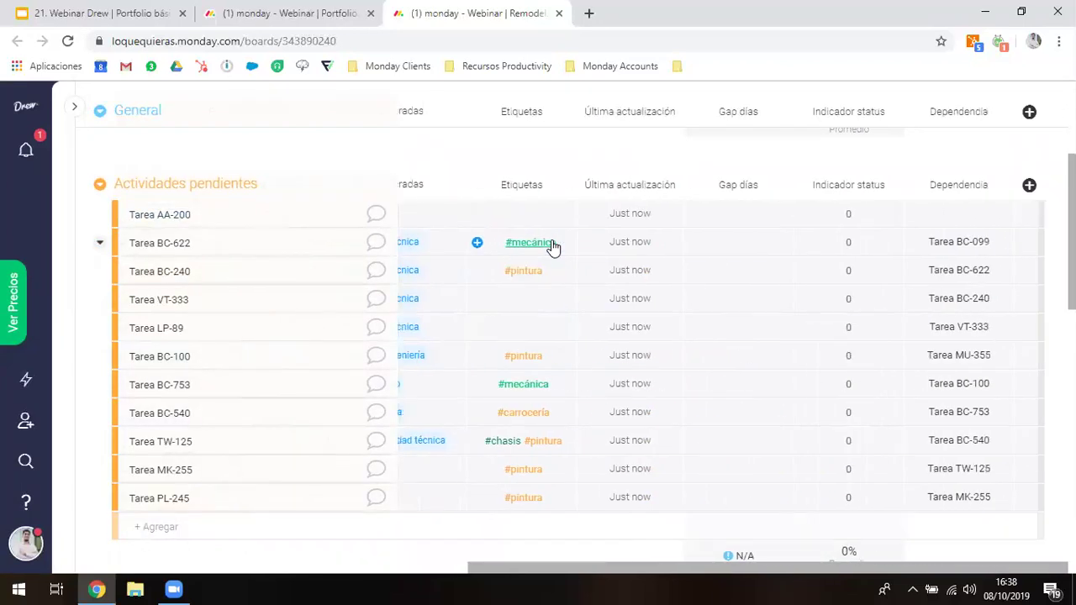
{"action": "scroll", "coordinate": [269, 266], "scroll_direction": "left", "scroll_amount": 5}
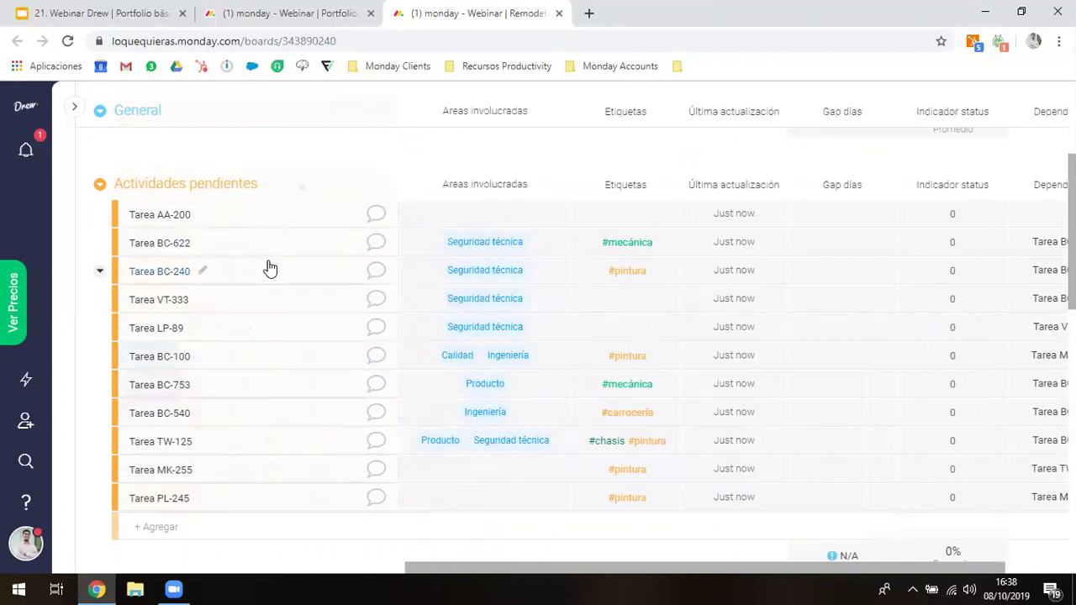
{"action": "scroll", "coordinate": [521, 295], "scroll_direction": "left", "scroll_amount": 5}
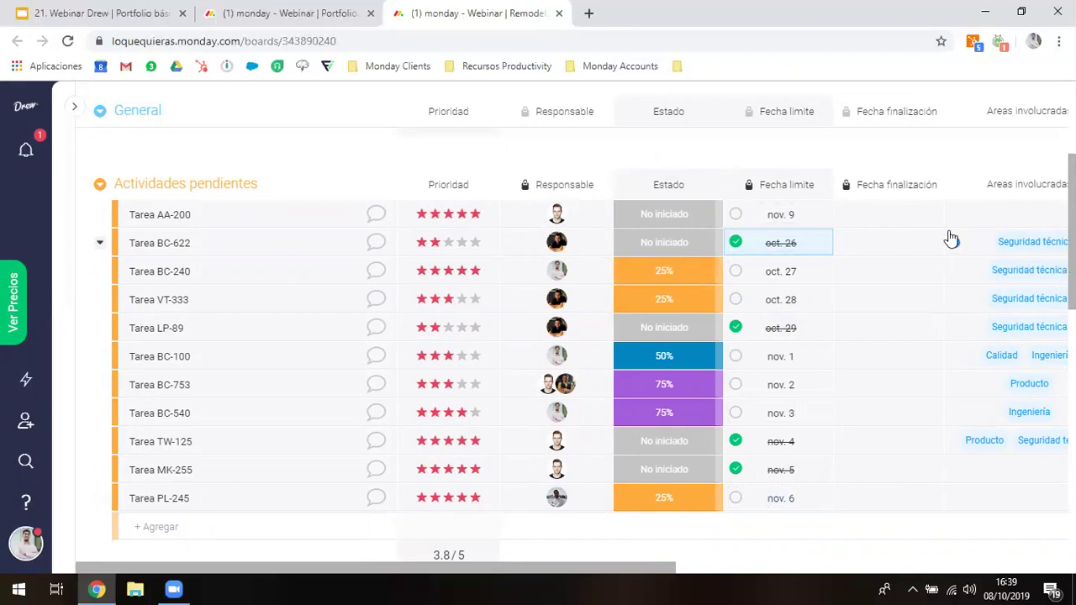
{"action": "scroll", "coordinate": [948, 238], "scroll_direction": "down", "scroll_amount": 6}
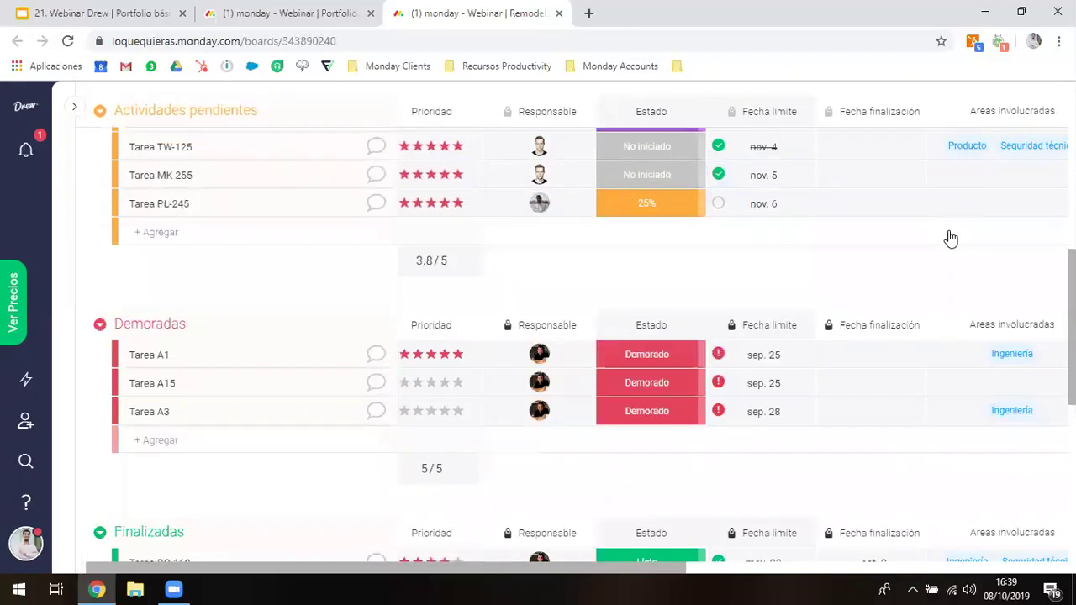
Look over the Finalizadas group's date and area columns, and open the Webinar Portfolio de proyectos dashboard
{"action": "scroll", "coordinate": [788, 221], "scroll_direction": "right", "scroll_amount": 4}
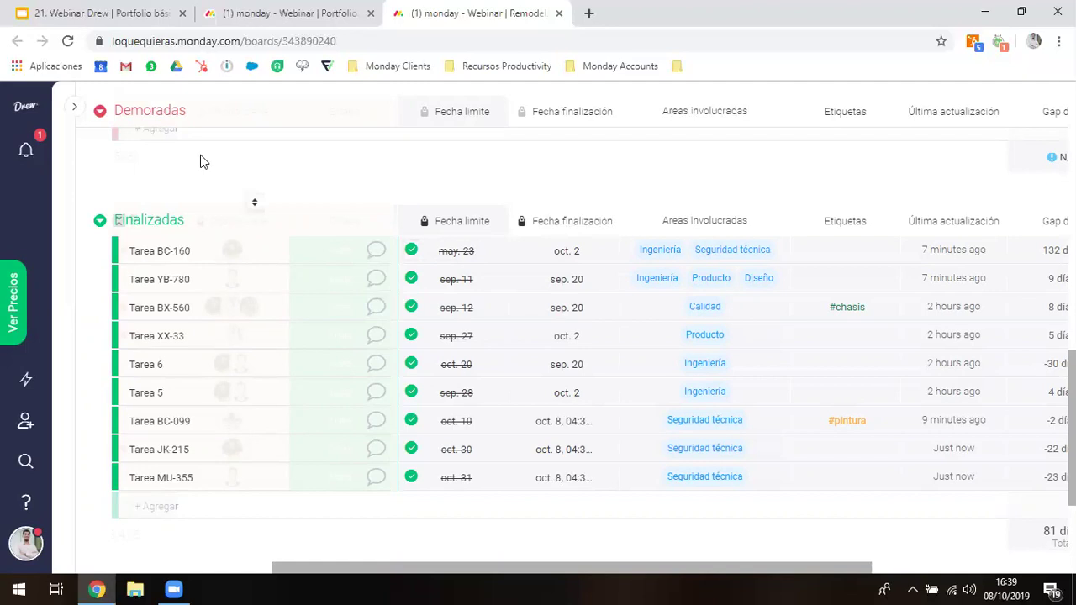
{"action": "mouse_move", "coordinate": [74, 104]}
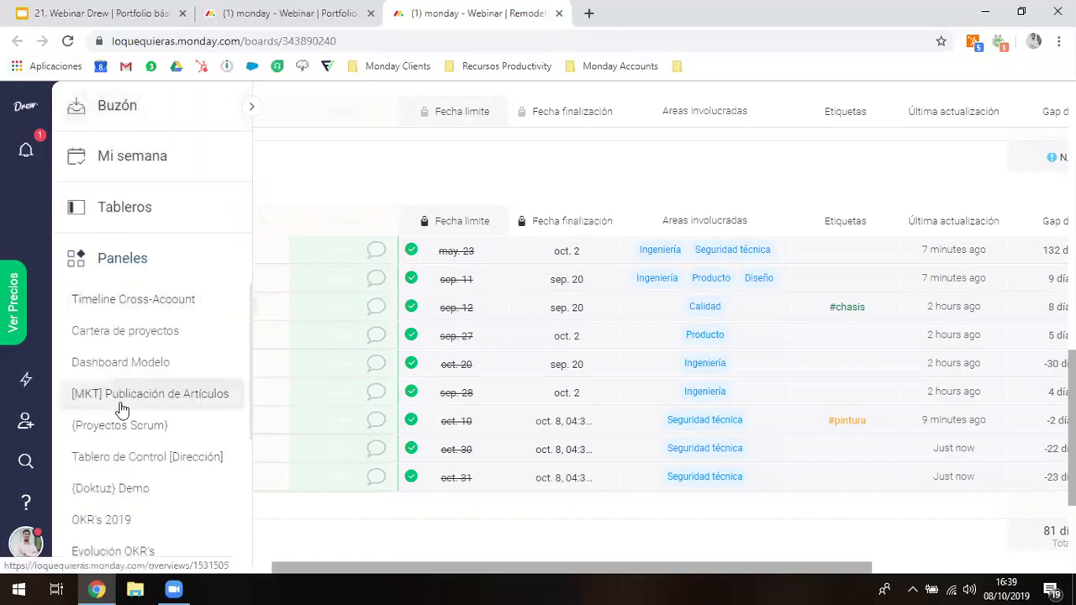
{"action": "scroll", "coordinate": [122, 421], "scroll_direction": "down", "scroll_amount": 3}
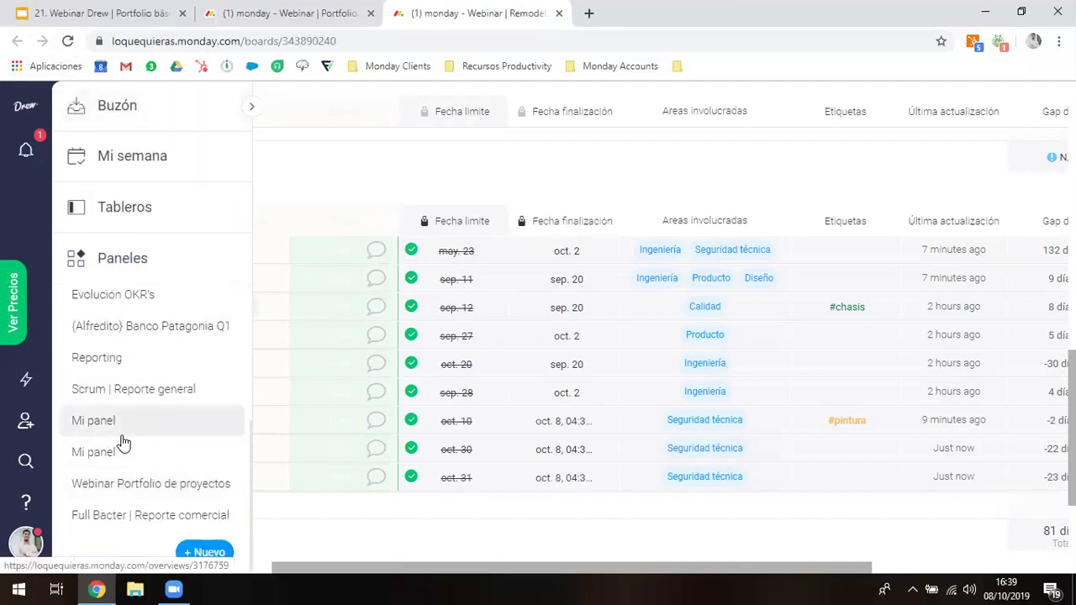
{"action": "left_click", "coordinate": [125, 497]}
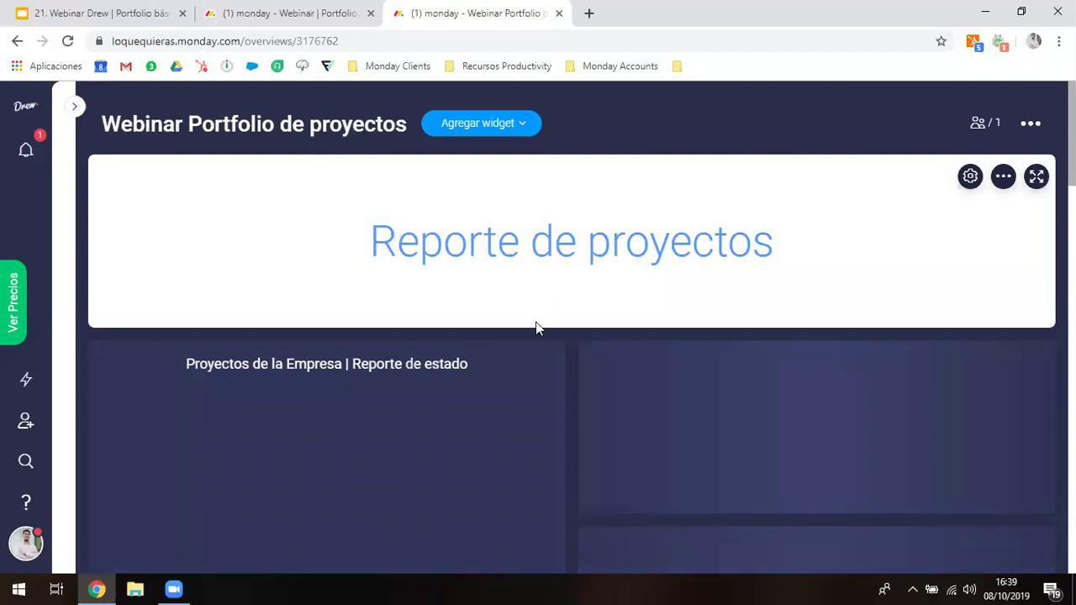
Examine the Proyectos de la Empresa | Reporte de estado pie chart, checking the En curso, Demorado and Evaluación slices
{"action": "scroll", "coordinate": [592, 375], "scroll_direction": "down", "scroll_amount": 2}
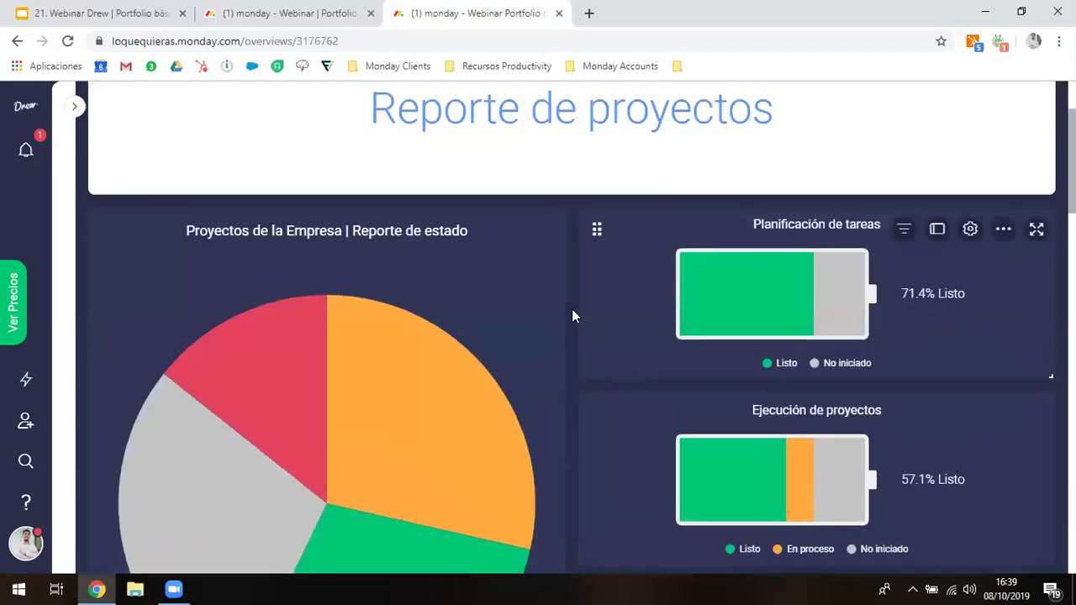
{"action": "scroll", "coordinate": [572, 316], "scroll_direction": "down", "scroll_amount": 1}
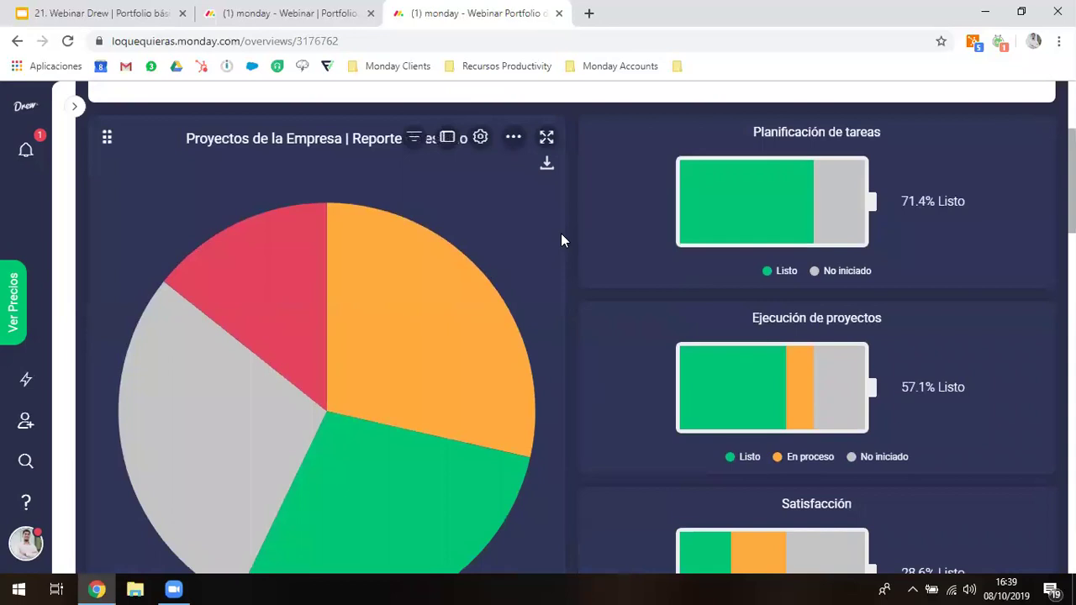
{"action": "scroll", "coordinate": [562, 236], "scroll_direction": "down", "scroll_amount": 1}
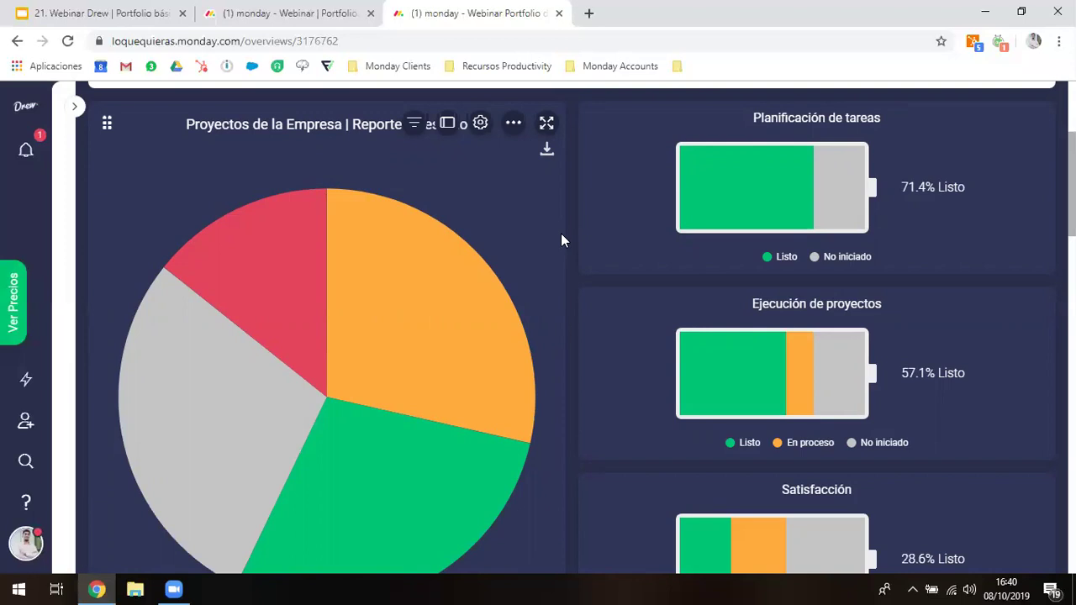
{"action": "mouse_move", "coordinate": [433, 291]}
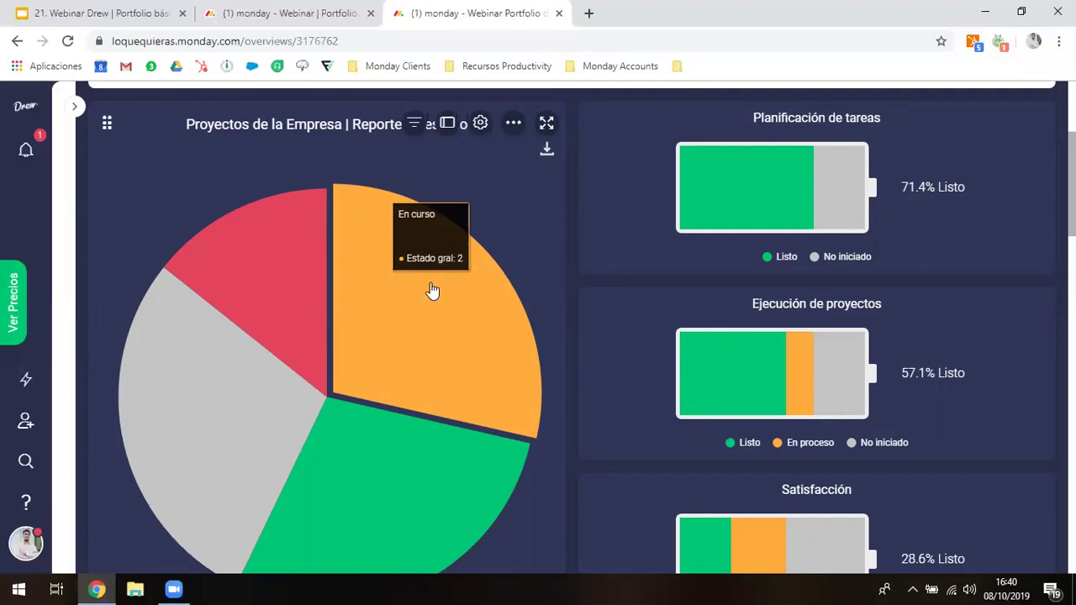
{"action": "mouse_move", "coordinate": [323, 263]}
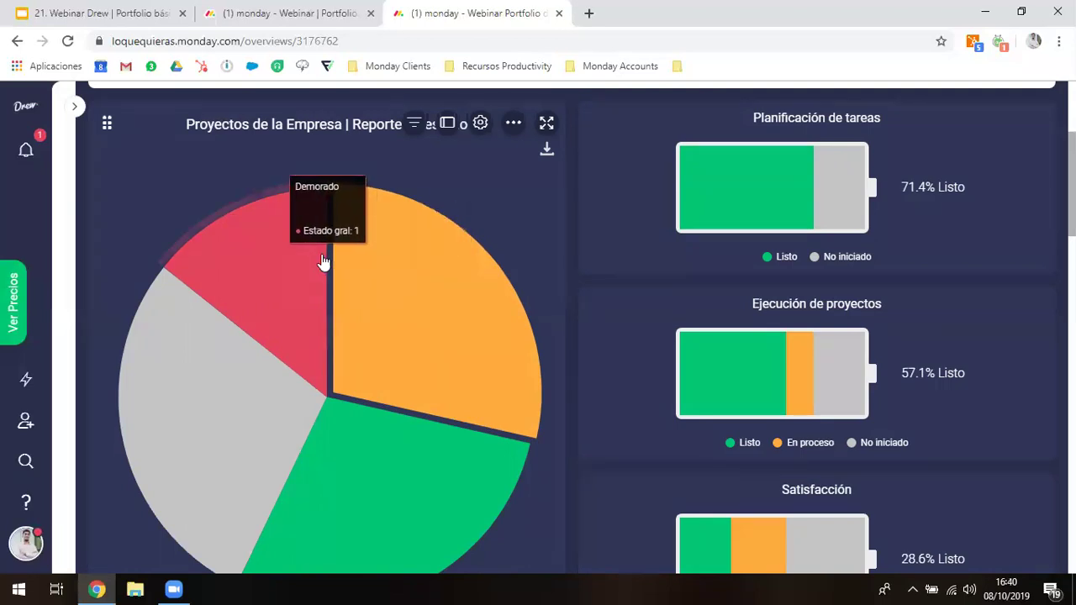
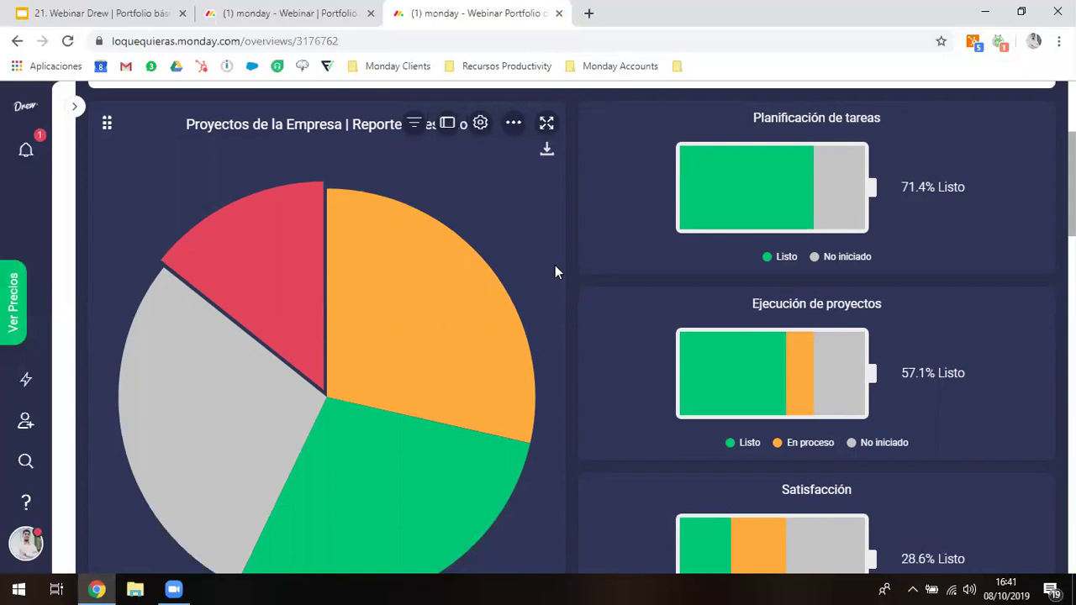
{"action": "mouse_move", "coordinate": [404, 247]}
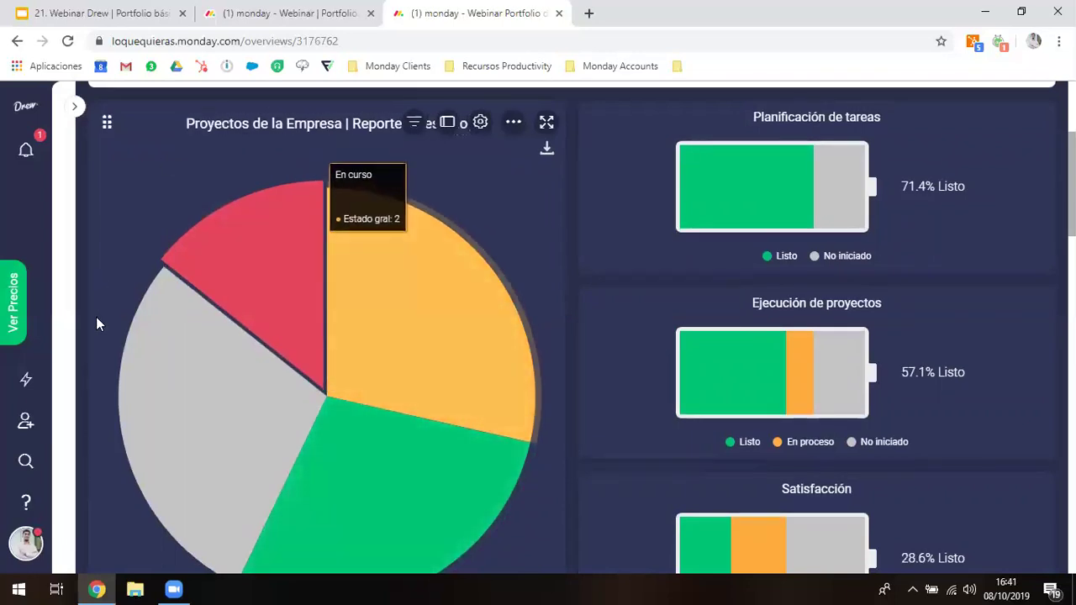
{"action": "scroll", "coordinate": [483, 253], "scroll_direction": "up", "scroll_amount": 3}
{"action": "scroll", "coordinate": [479, 246], "scroll_direction": "down", "scroll_amount": 3}
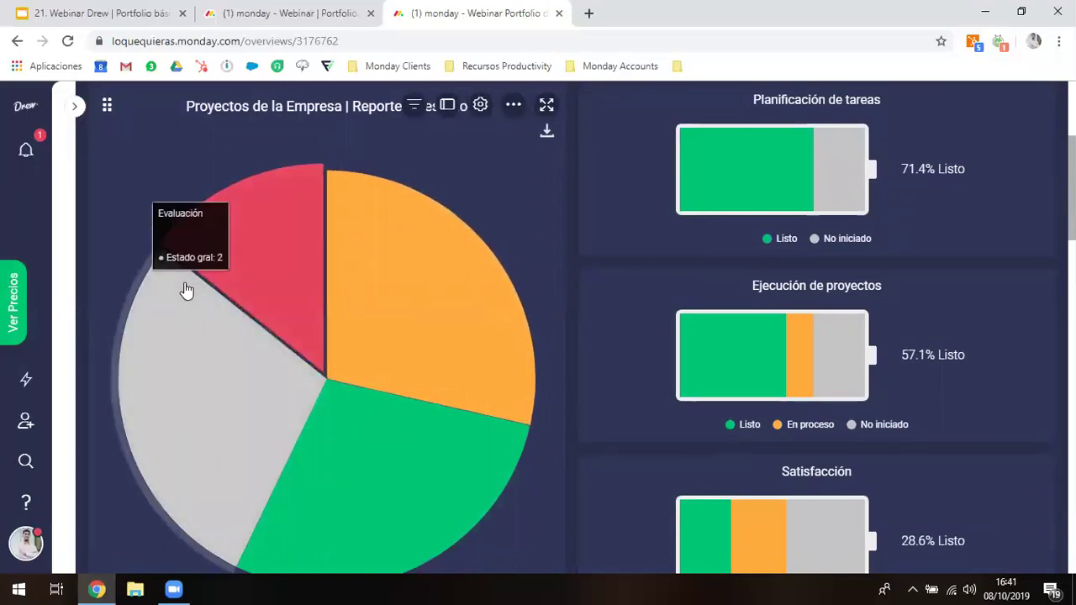
Switch to the Webinar | Portfolio de proyectos board and review the Estado gral of the projects in every group
{"action": "left_click", "coordinate": [236, 10]}
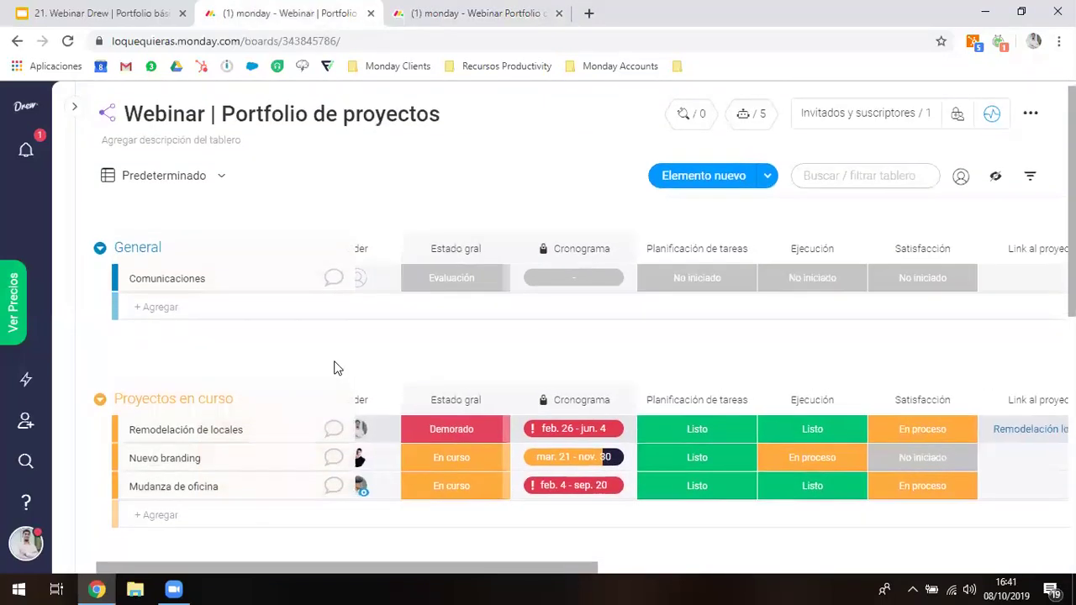
{"action": "scroll", "coordinate": [536, 410], "scroll_direction": "down", "scroll_amount": 2}
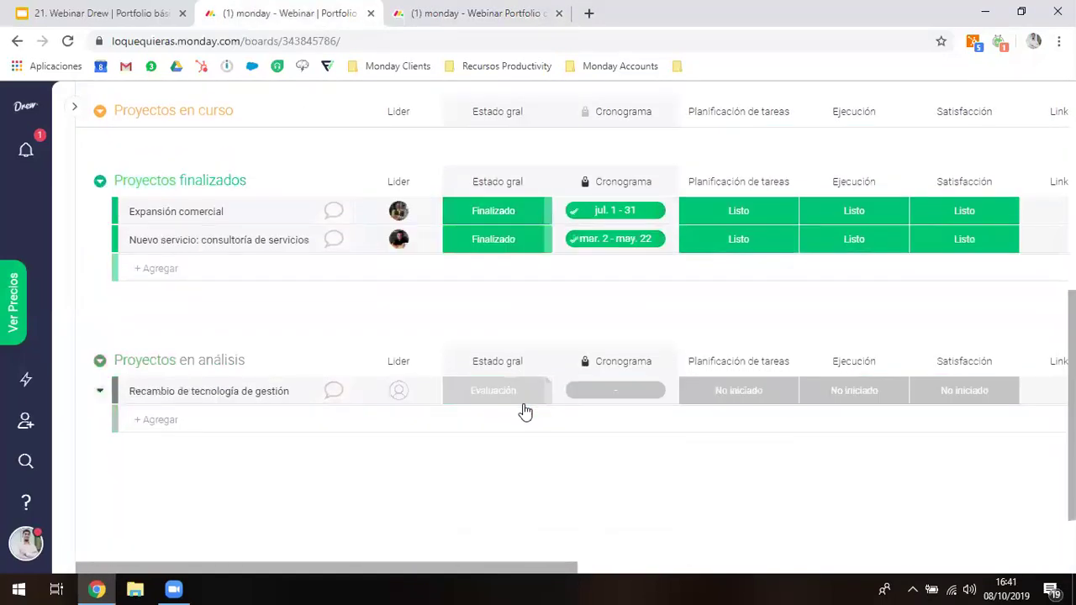
{"action": "scroll", "coordinate": [471, 303], "scroll_direction": "up", "scroll_amount": 1}
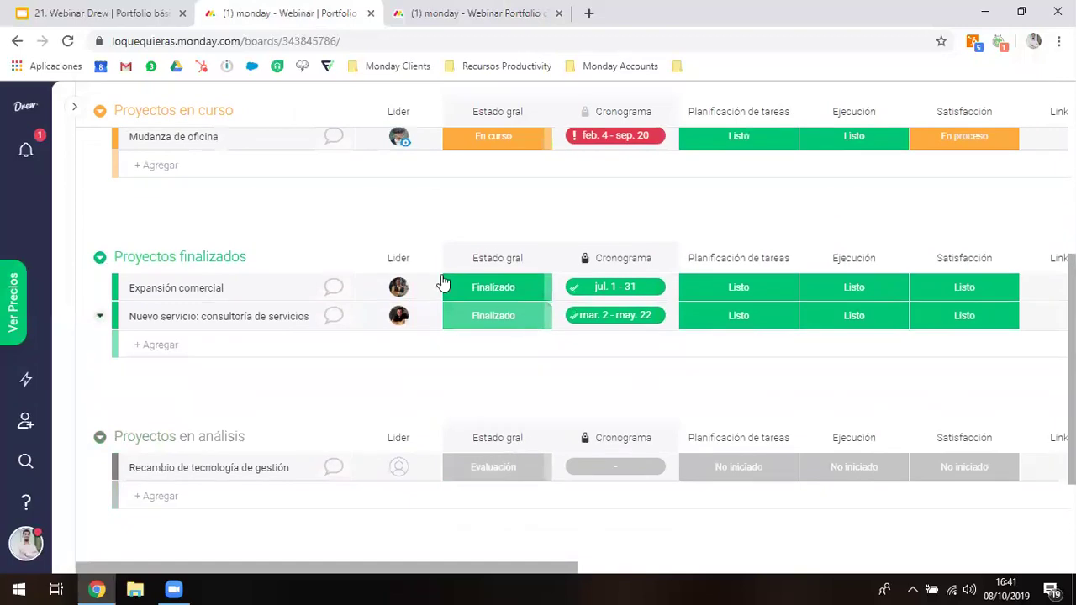
{"action": "scroll", "coordinate": [454, 298], "scroll_direction": "up", "scroll_amount": 2}
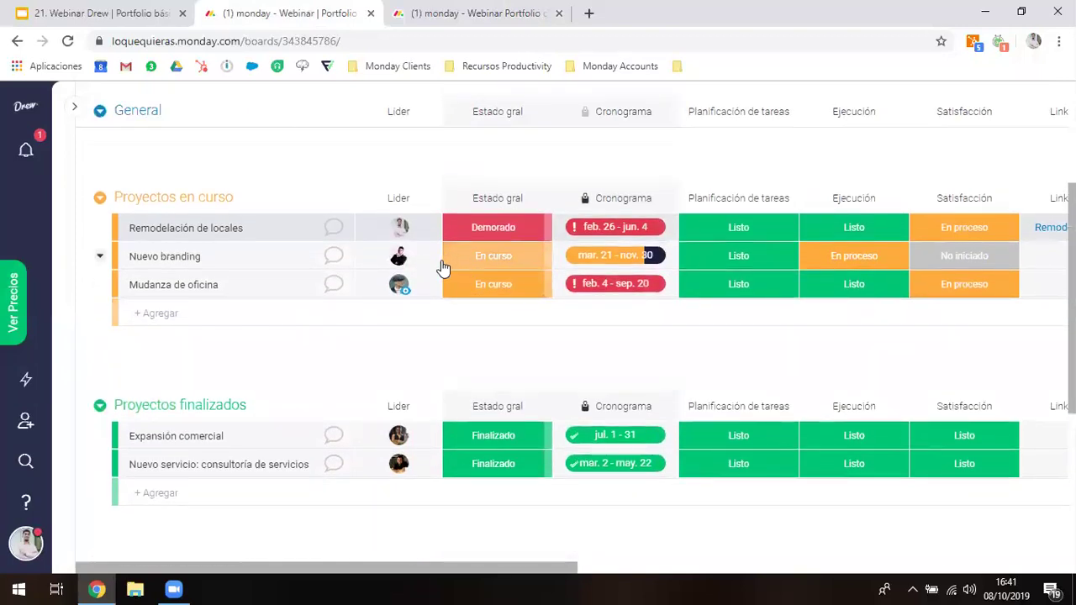
{"action": "scroll", "coordinate": [444, 270], "scroll_direction": "up", "scroll_amount": 1}
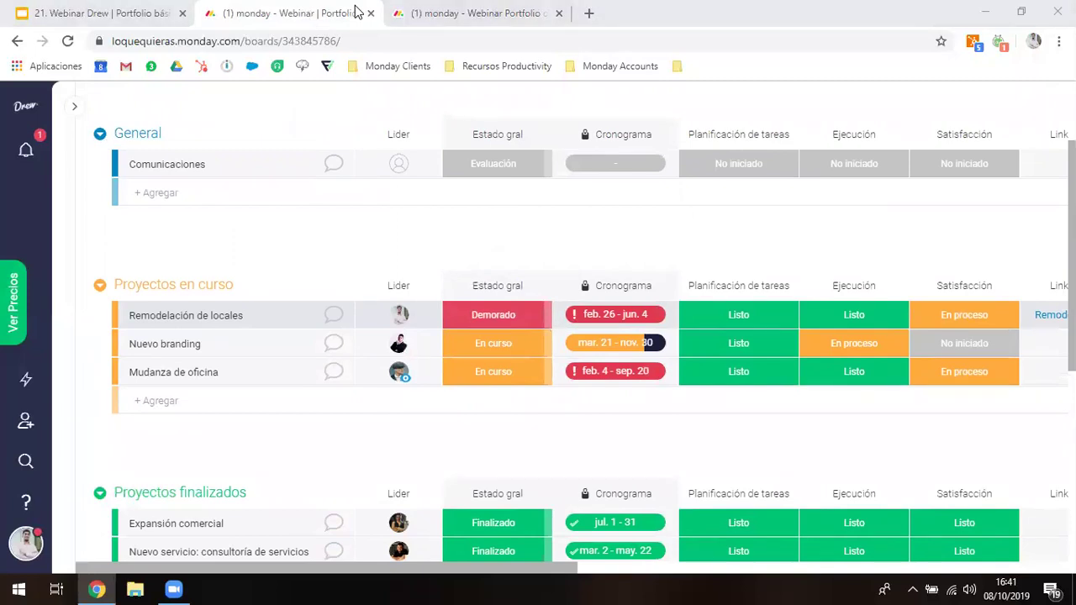
Compare the dashboard's battery widgets with the board's Planificación de tareas, Ejecución and Satisfacción columns
{"action": "key", "text": "ctrl+Tab"}
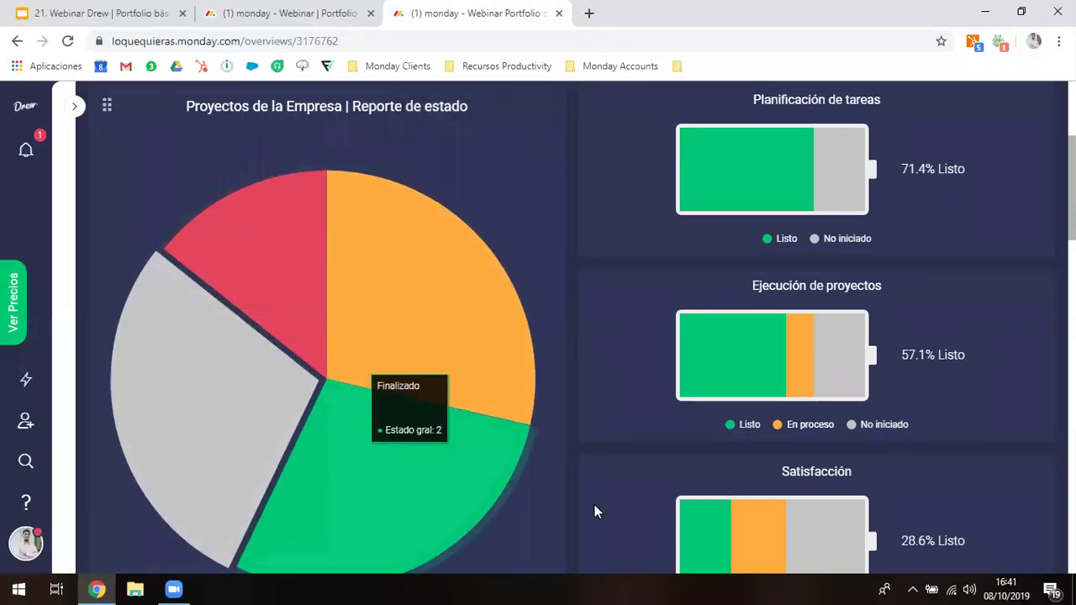
{"action": "scroll", "coordinate": [595, 503], "scroll_direction": "up", "scroll_amount": 1}
{"action": "scroll", "coordinate": [853, 463], "scroll_direction": "down", "scroll_amount": 1}
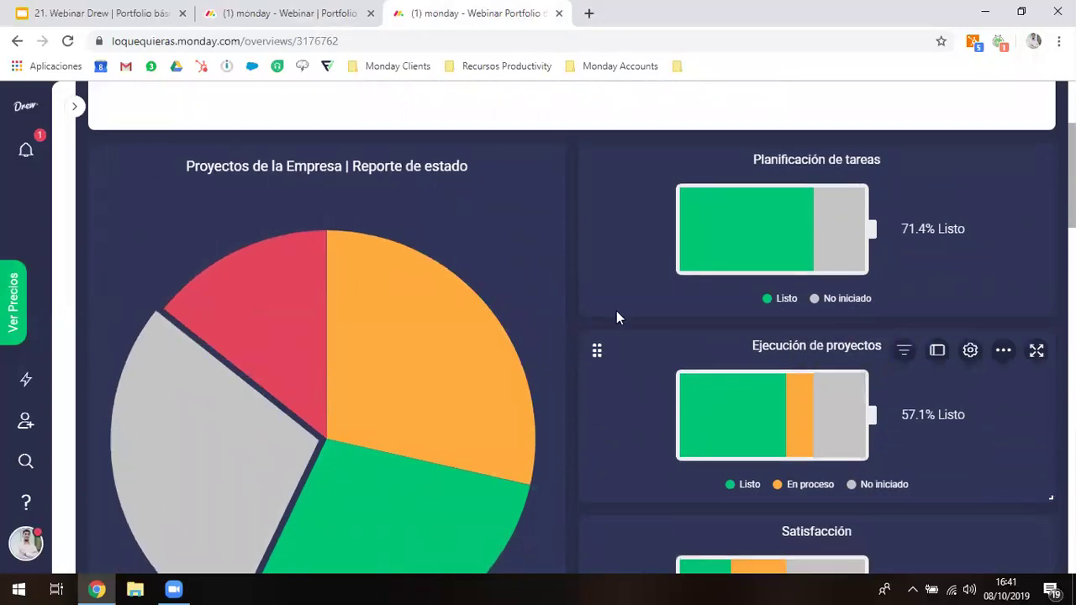
{"action": "scroll", "coordinate": [865, 410], "scroll_direction": "down", "scroll_amount": 1}
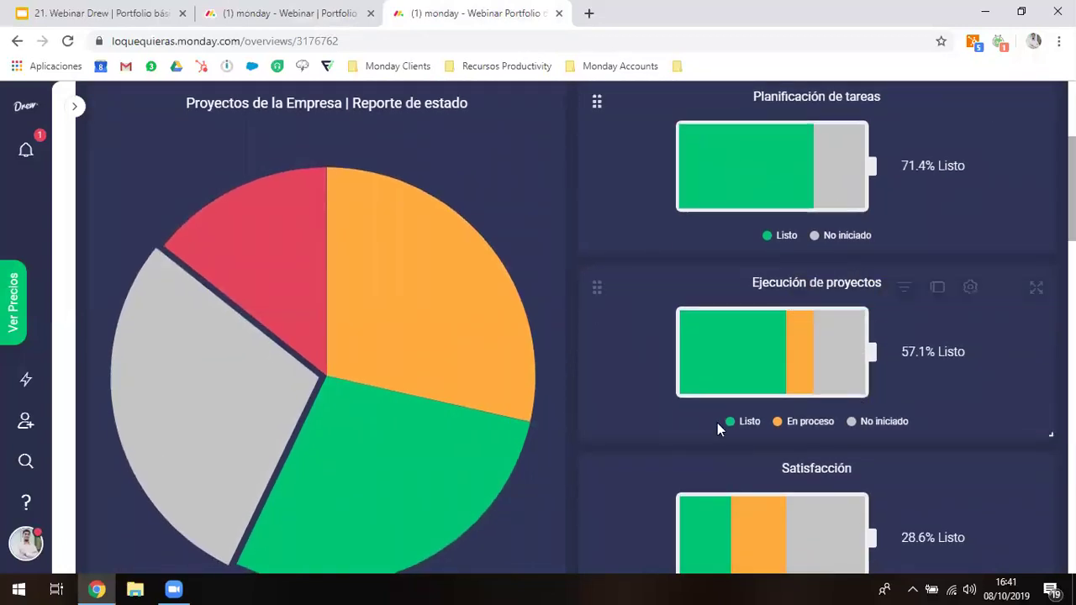
{"action": "left_click", "coordinate": [240, 10]}
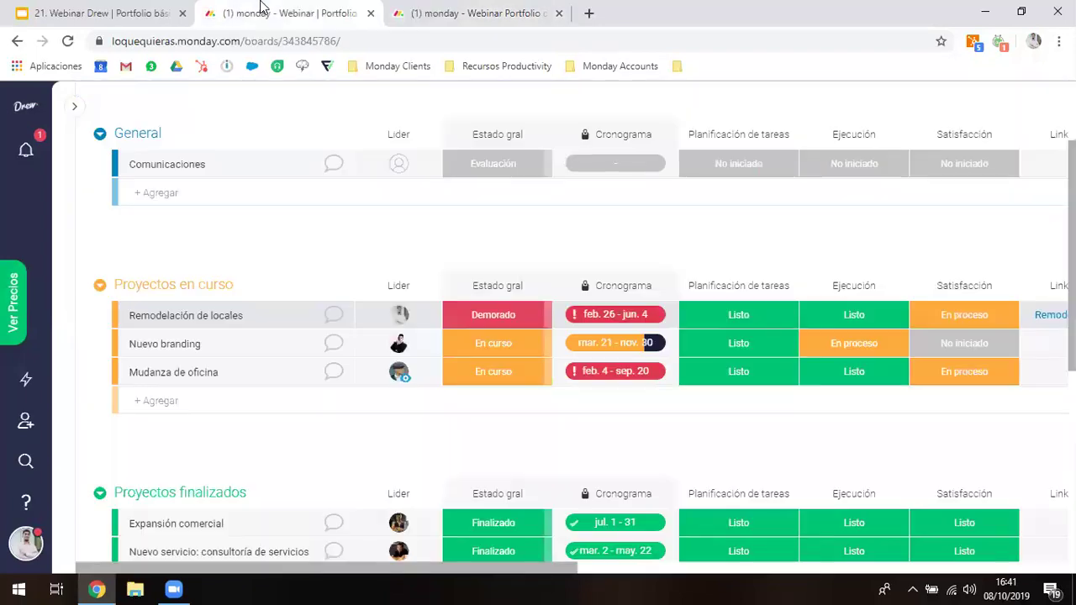
{"action": "scroll", "coordinate": [764, 205], "scroll_direction": "right", "scroll_amount": 2}
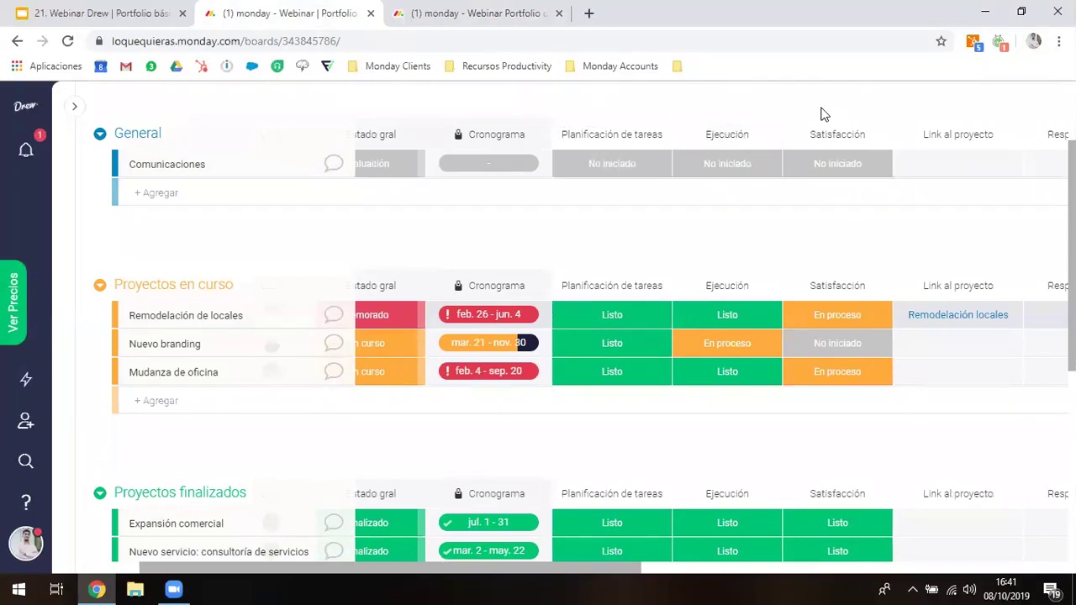
Return to the dashboard and inspect the Satisfacción battery and the Listo and No iniciado portions of Planificación de tareas
{"action": "key", "text": "ctrl+Tab"}
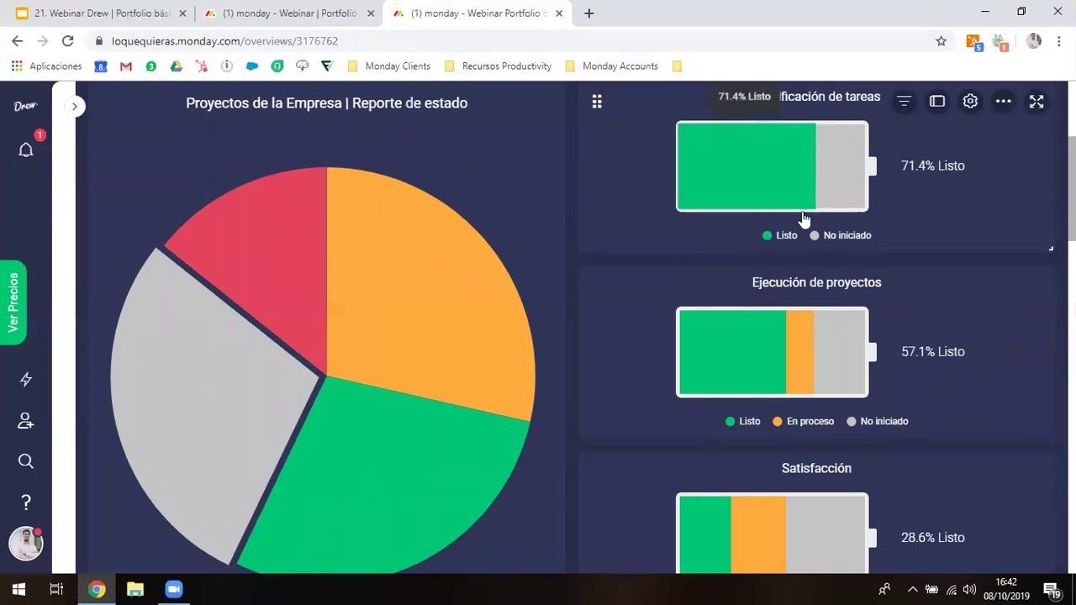
{"action": "scroll", "coordinate": [808, 400], "scroll_direction": "down", "scroll_amount": 2}
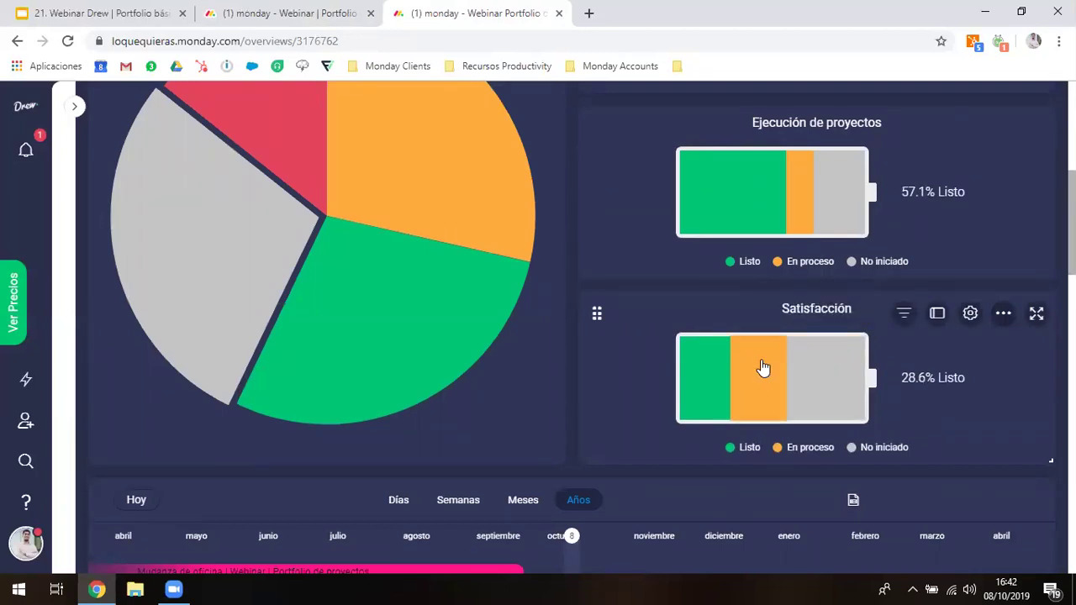
{"action": "mouse_move", "coordinate": [760, 364]}
{"action": "scroll", "coordinate": [760, 364], "scroll_direction": "up", "scroll_amount": 2}
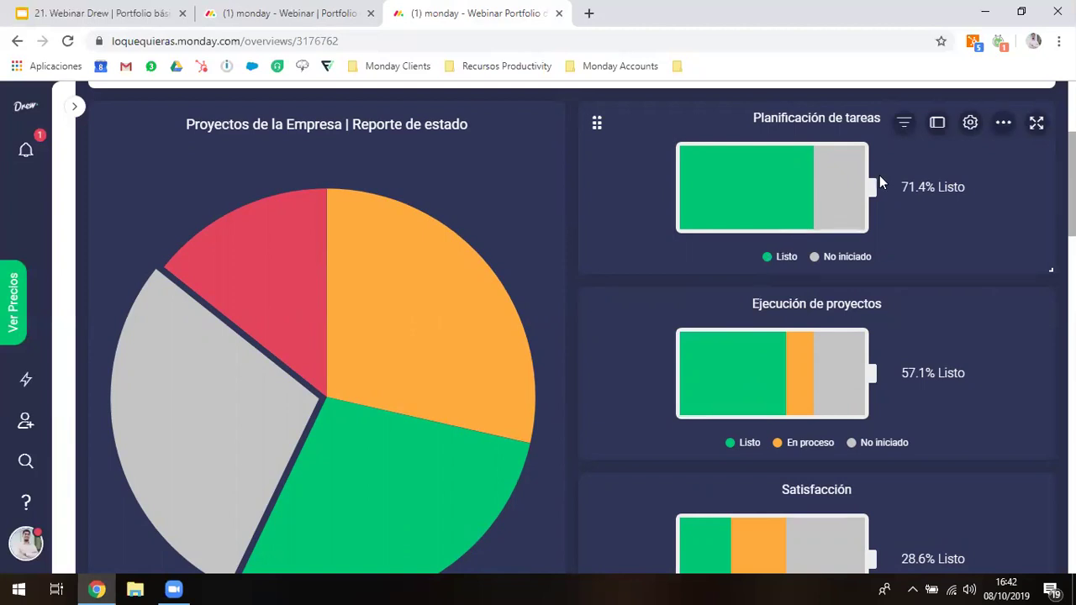
{"action": "mouse_move", "coordinate": [784, 171]}
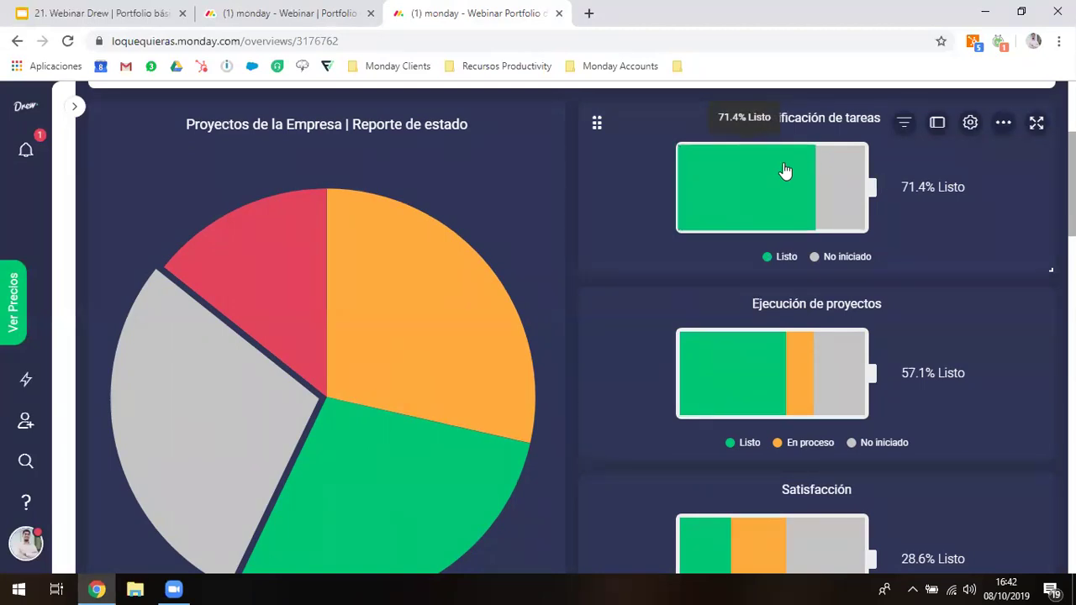
{"action": "mouse_move", "coordinate": [843, 174]}
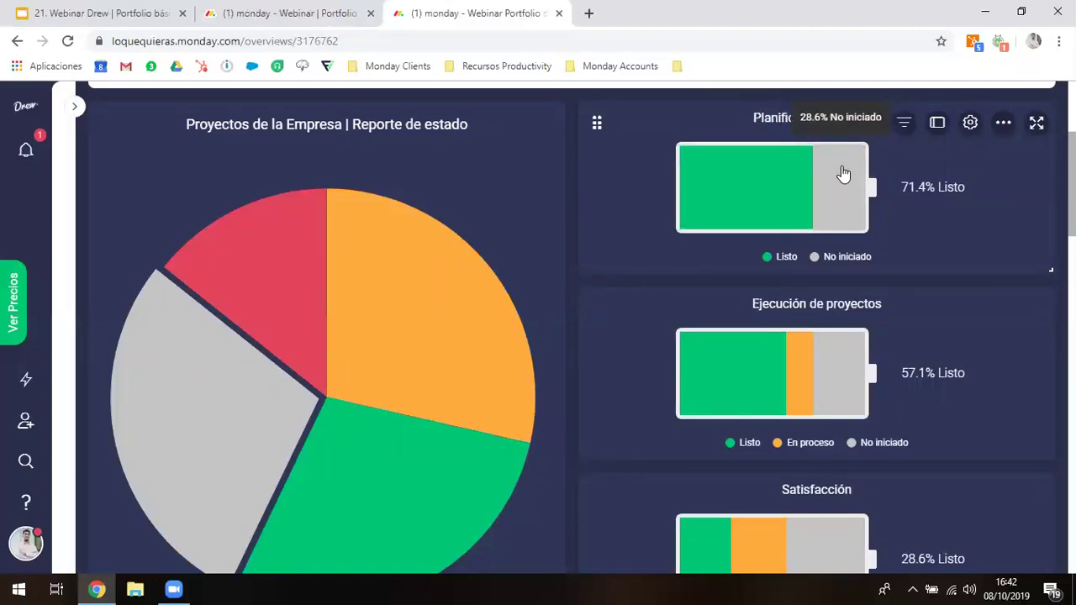
Check the Ejecución de proyectos battery, open the list of projects behind its En proceso portion, and close it
{"action": "scroll", "coordinate": [775, 338], "scroll_direction": "down", "scroll_amount": 1}
{"action": "mouse_move", "coordinate": [776, 336]}
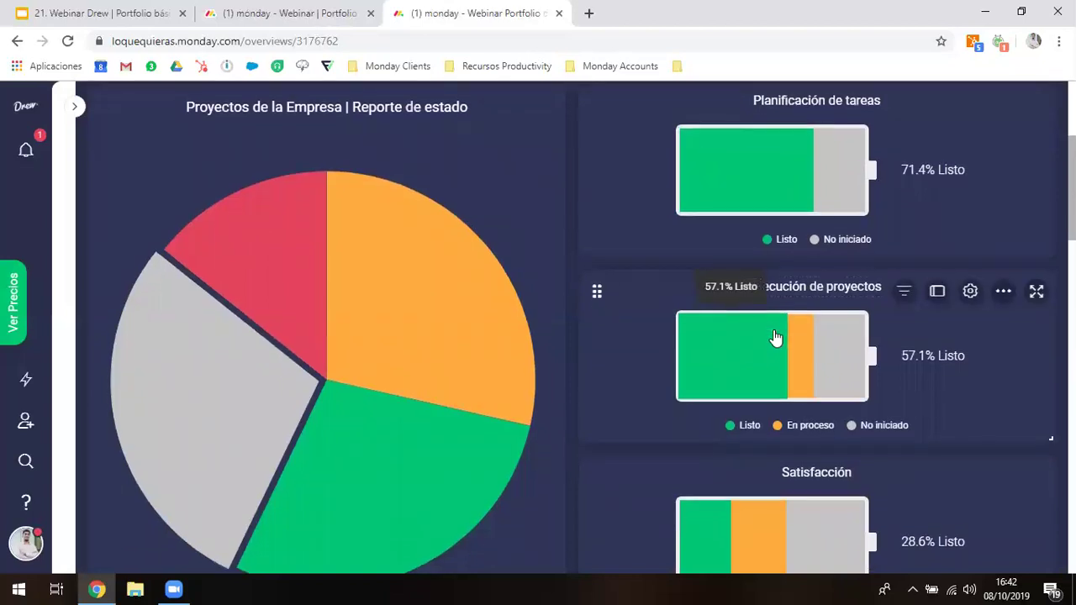
{"action": "scroll", "coordinate": [786, 418], "scroll_direction": "down", "scroll_amount": 1}
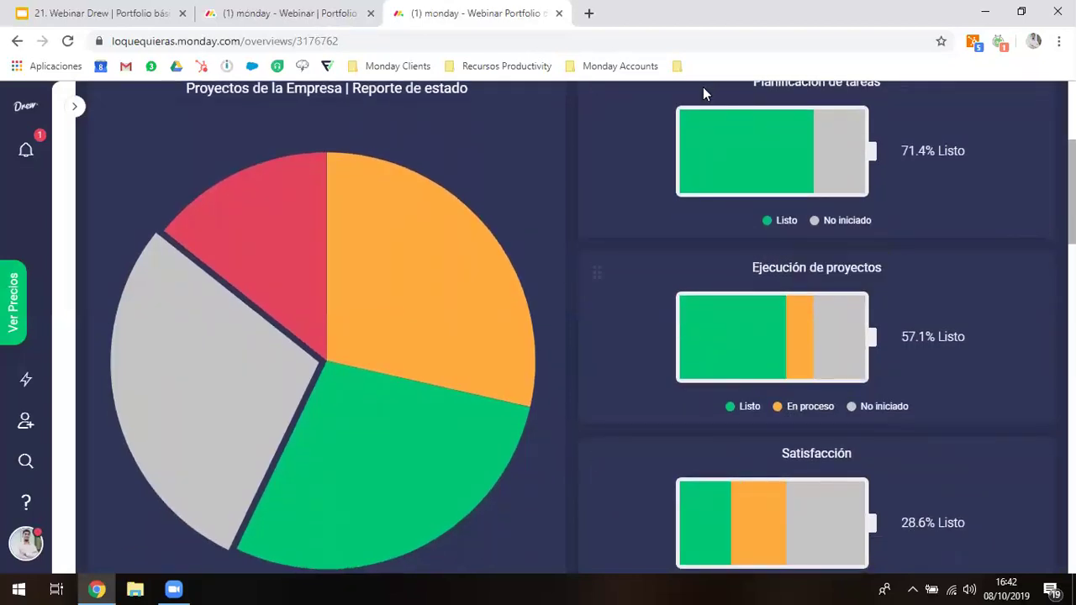
{"action": "left_click", "coordinate": [798, 323]}
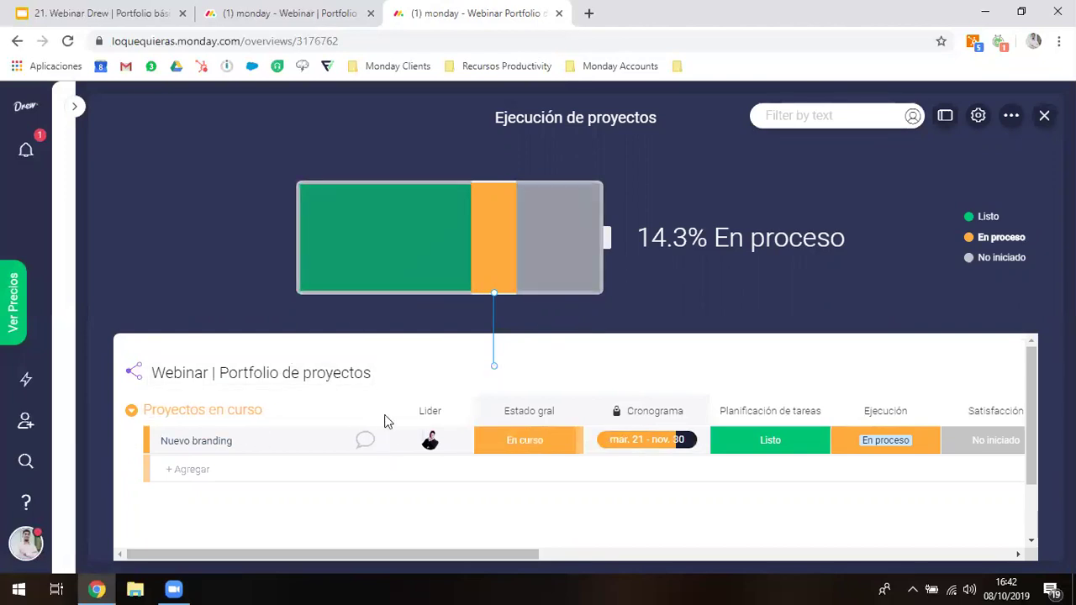
{"action": "key", "text": "Escape"}
Add the Industria | Portfolio de proyectos board to the dashboard's Cronograma widget, finding it with the board search "port"
{"action": "scroll", "coordinate": [709, 355], "scroll_direction": "down", "scroll_amount": 5}
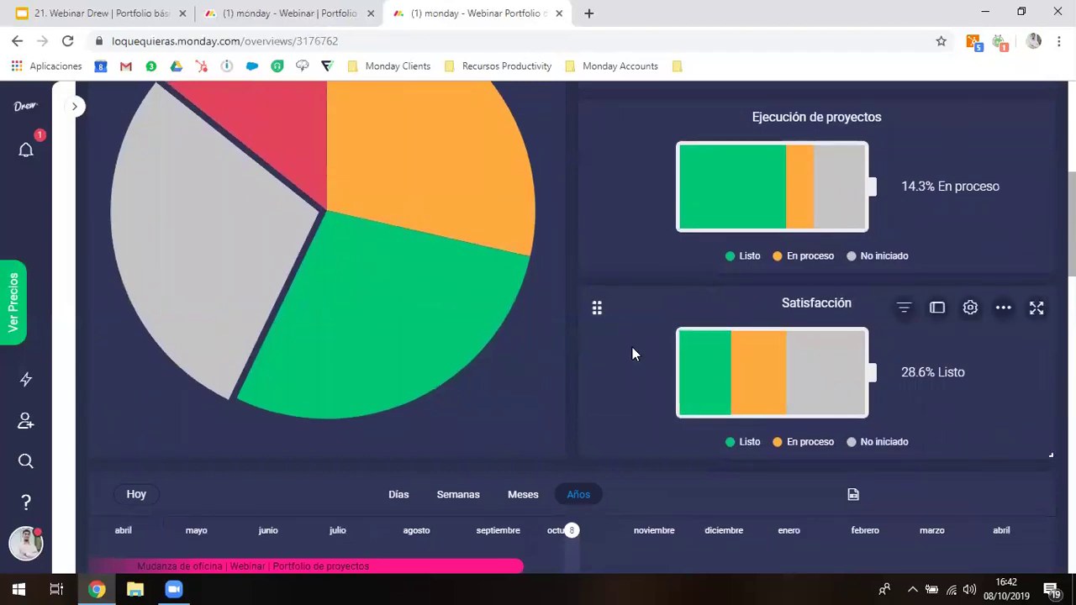
{"action": "scroll", "coordinate": [1041, 420], "scroll_direction": "down", "scroll_amount": 4}
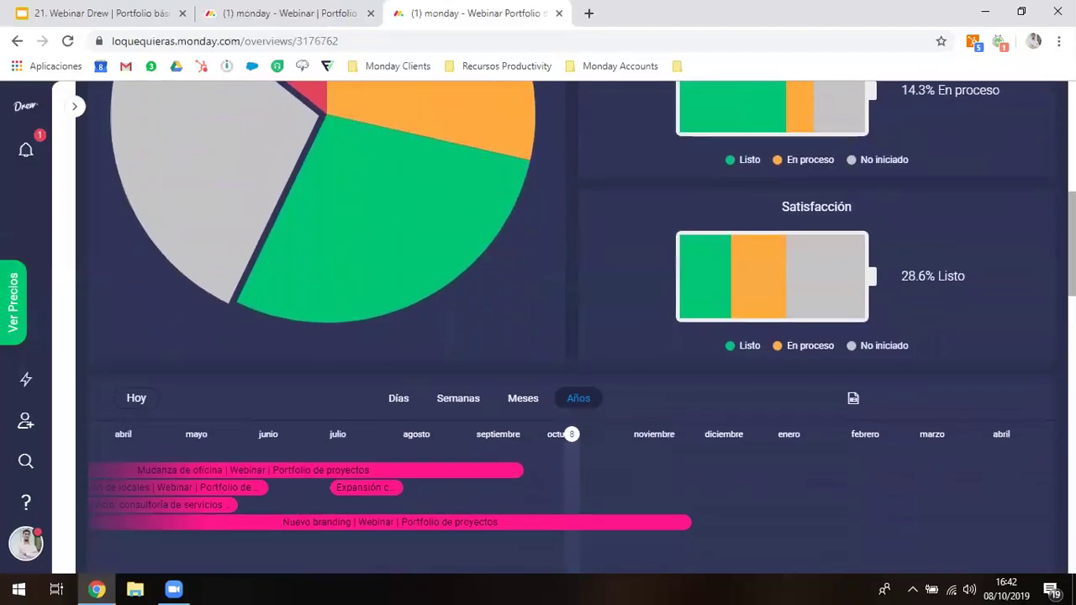
{"action": "scroll", "coordinate": [784, 363], "scroll_direction": "left", "scroll_amount": 3}
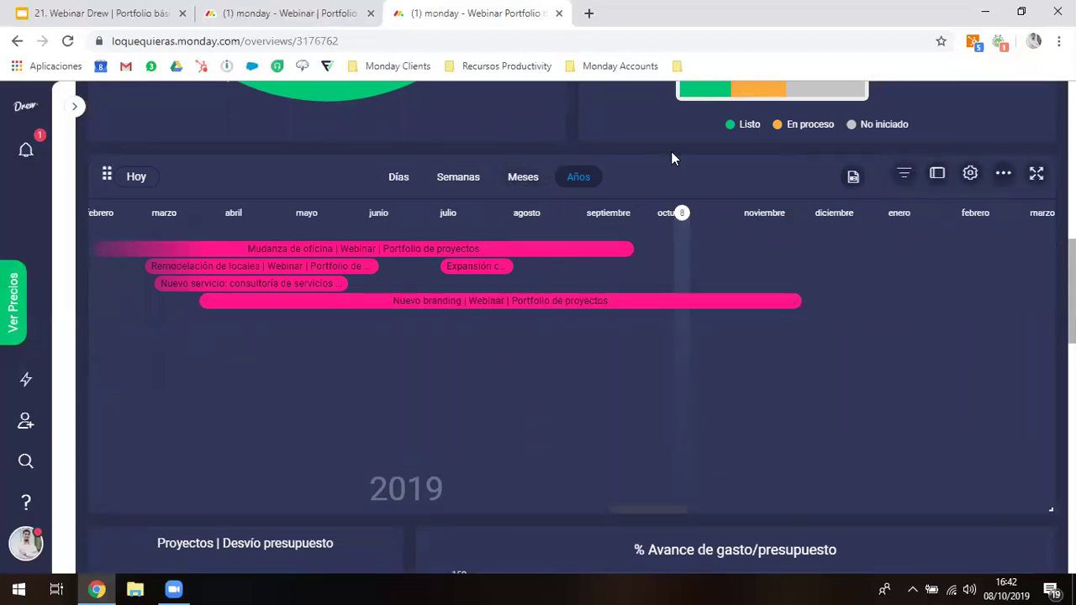
{"action": "left_click", "coordinate": [971, 175]}
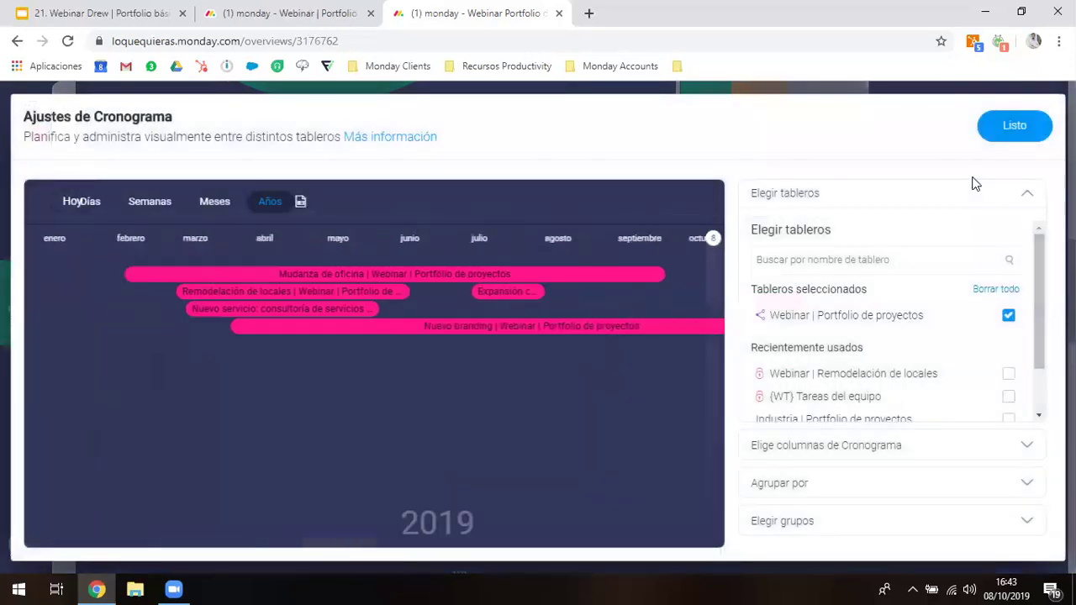
{"action": "left_click", "coordinate": [882, 259]}
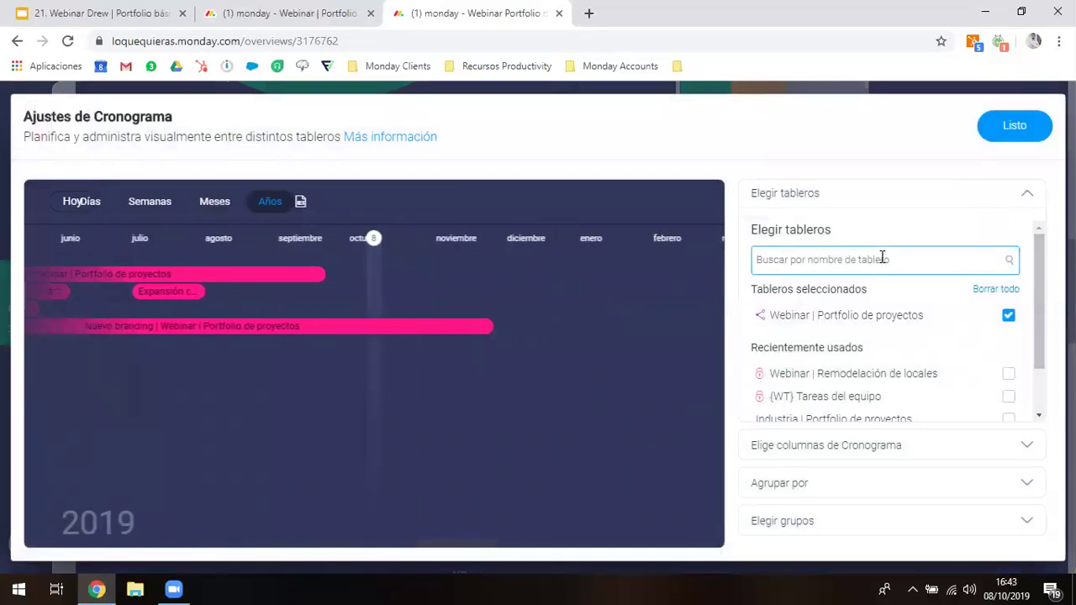
{"action": "scroll", "coordinate": [882, 259], "scroll_direction": "up", "scroll_amount": 5}
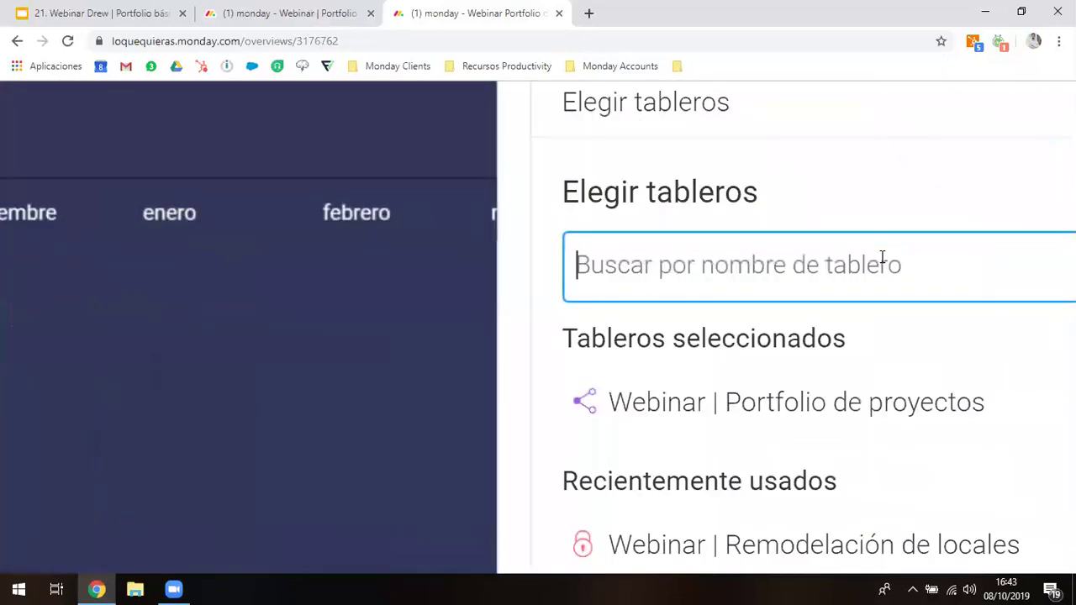
{"action": "type", "text": "port"}
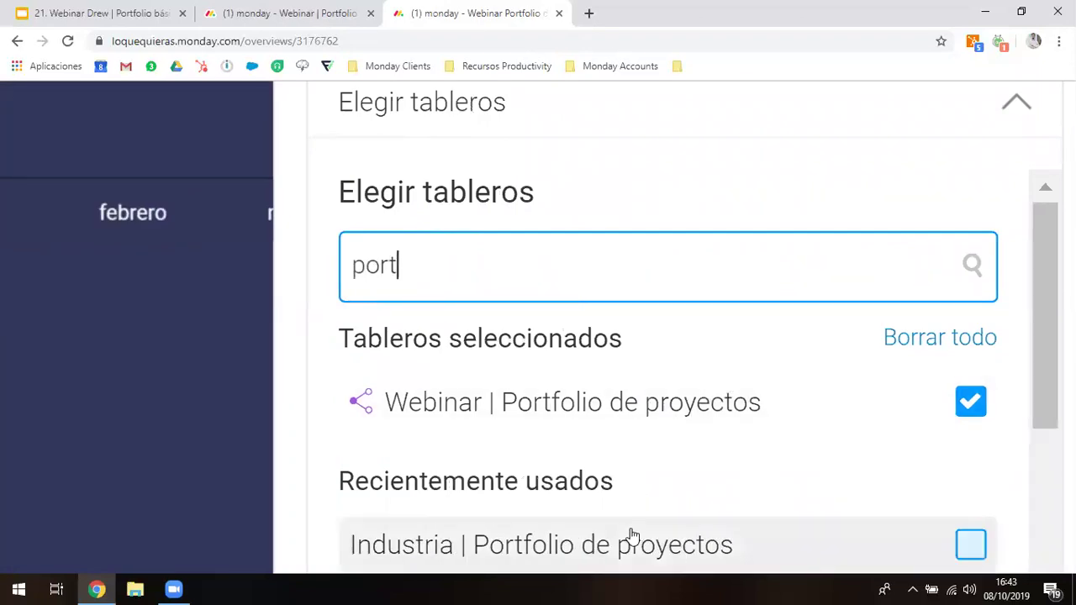
{"action": "left_click", "coordinate": [633, 536]}
{"action": "scroll", "coordinate": [295, 396], "scroll_direction": "down", "scroll_amount": 5}
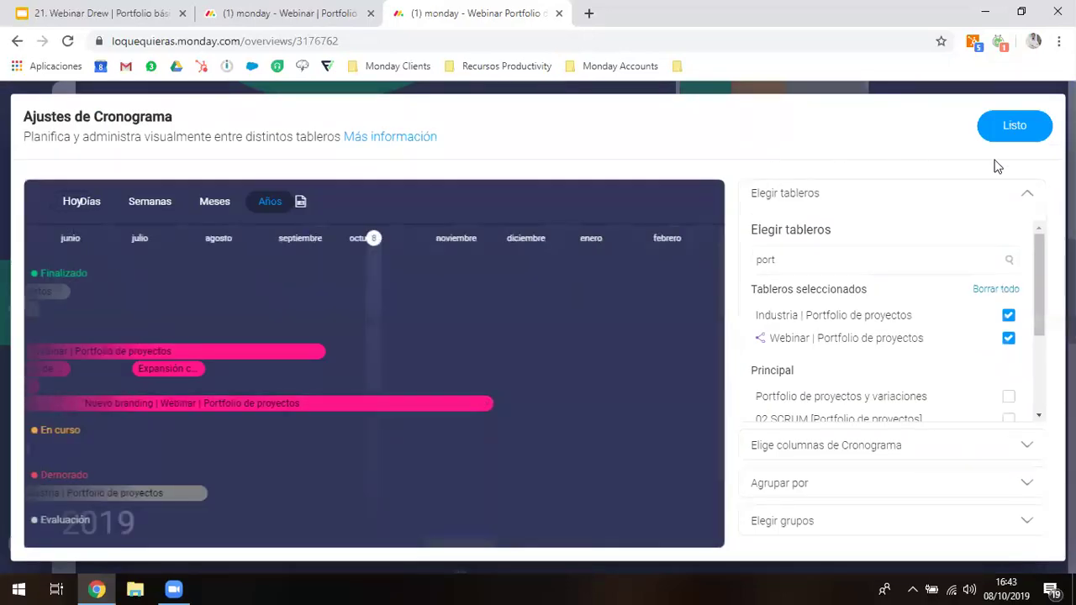
{"action": "left_click", "coordinate": [1028, 134]}
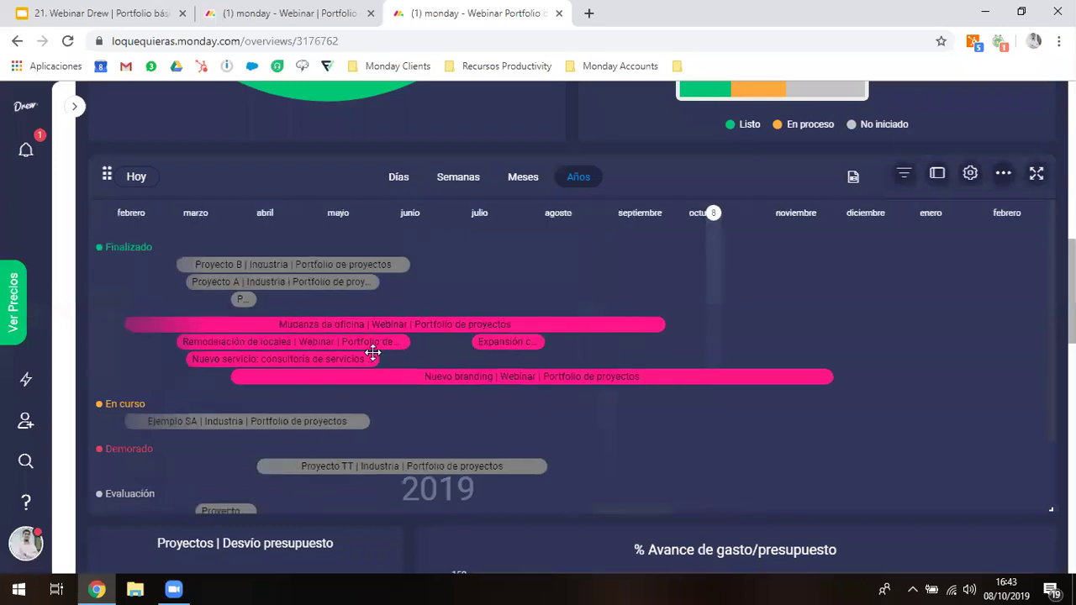
Examine the combined timeline of Webinar and Industria projects across the Finalizado, En curso, Demorado and Evaluación groups
{"action": "scroll", "coordinate": [395, 367], "scroll_direction": "down", "scroll_amount": 1}
{"action": "scroll", "coordinate": [396, 370], "scroll_direction": "up", "scroll_amount": 1}
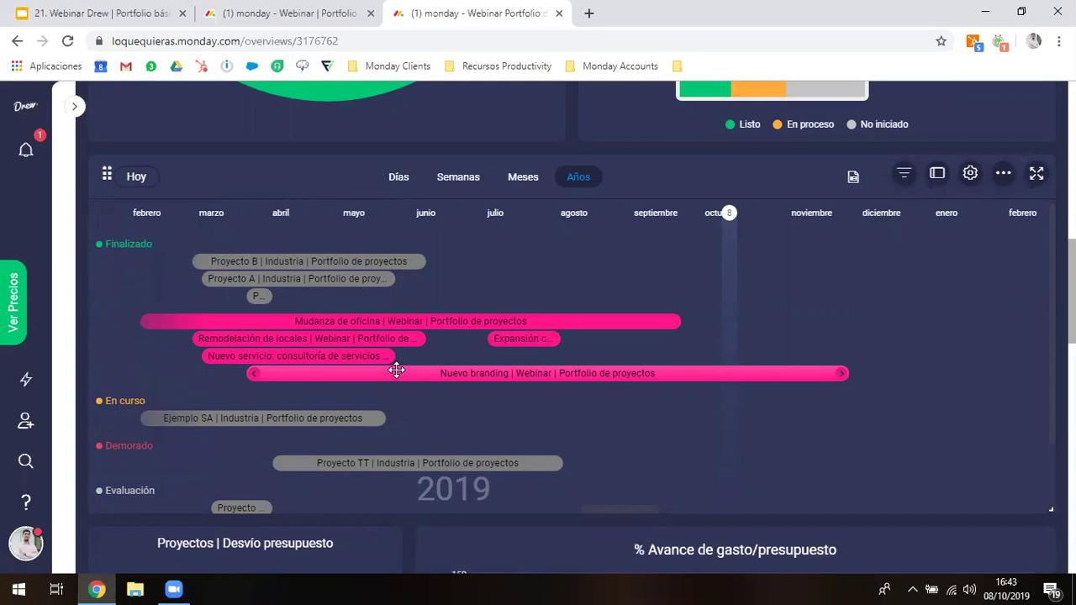
{"action": "scroll", "coordinate": [704, 422], "scroll_direction": "down", "scroll_amount": 3}
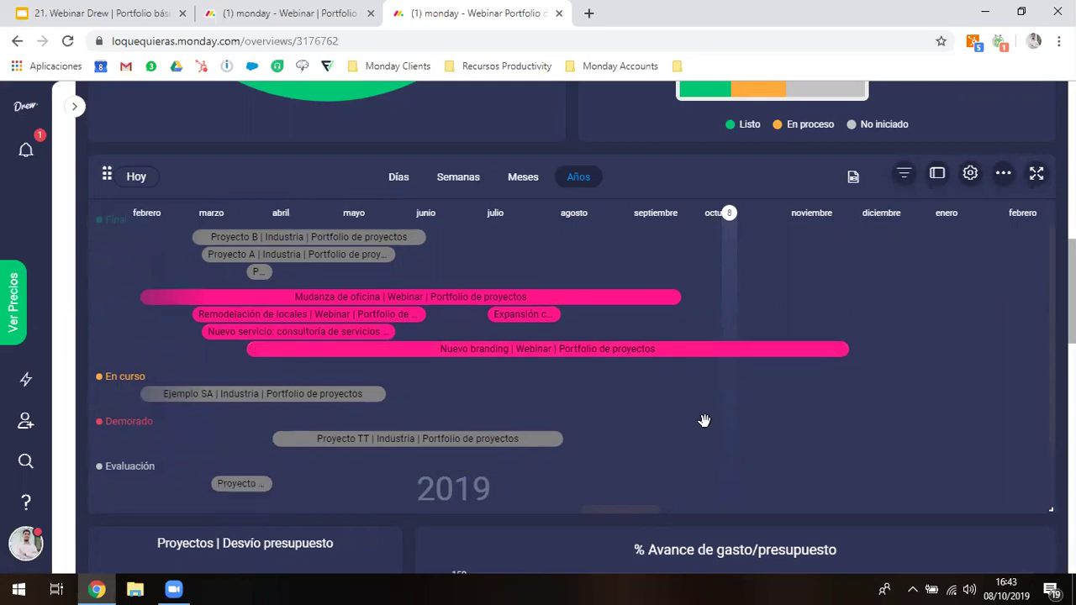
{"action": "scroll", "coordinate": [704, 421], "scroll_direction": "up", "scroll_amount": 2}
{"action": "scroll", "coordinate": [705, 420], "scroll_direction": "up", "scroll_amount": 1}
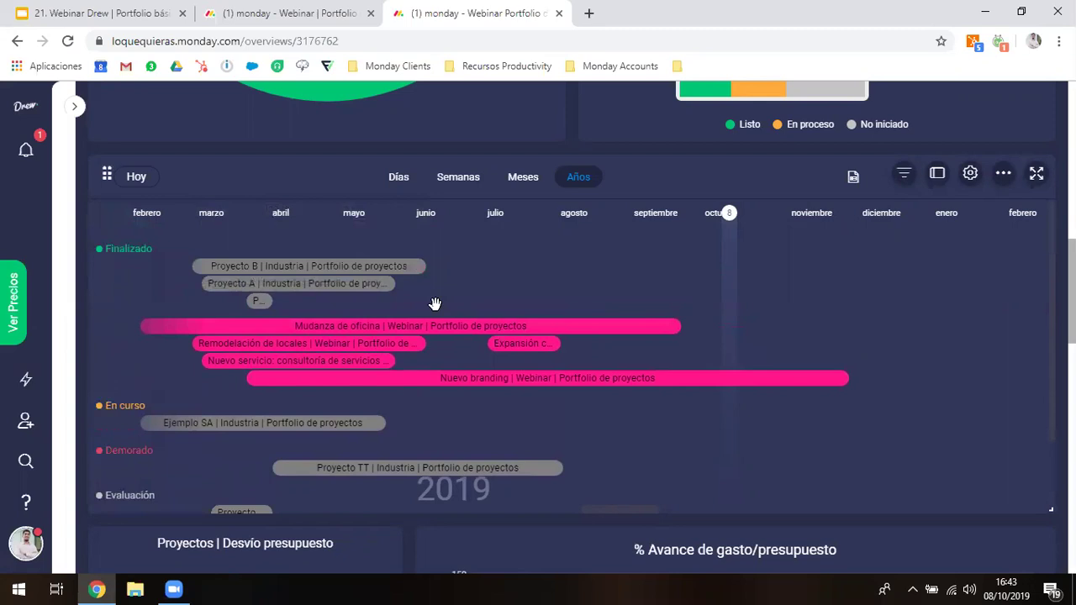
{"action": "scroll", "coordinate": [373, 330], "scroll_direction": "up", "scroll_amount": 3}
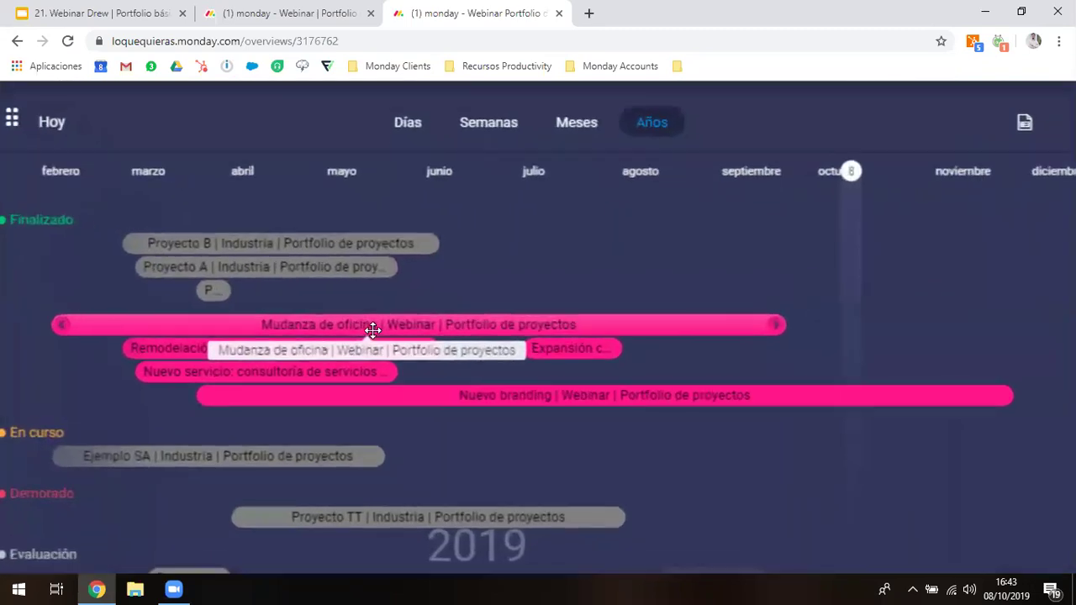
{"action": "scroll", "coordinate": [373, 329], "scroll_direction": "down", "scroll_amount": 3}
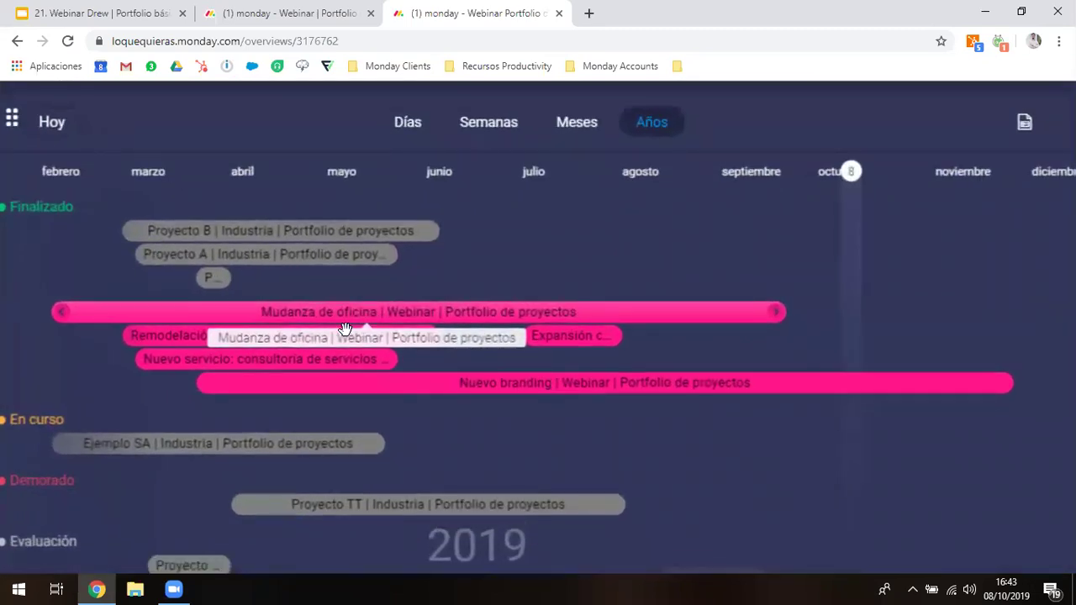
{"action": "scroll", "coordinate": [345, 289], "scroll_direction": "down", "scroll_amount": 1}
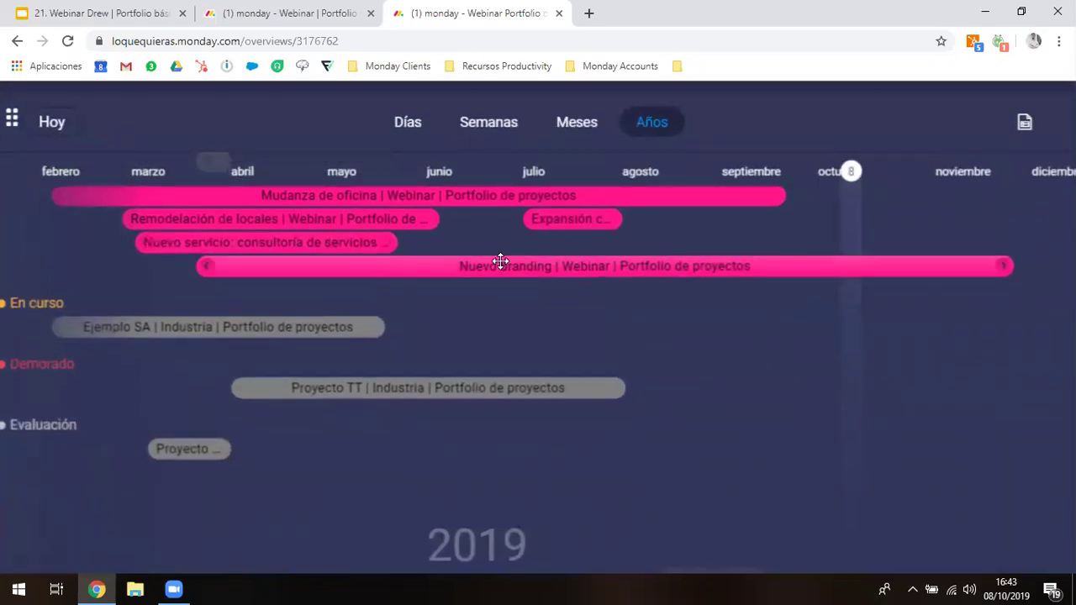
{"action": "scroll", "coordinate": [499, 257], "scroll_direction": "up", "scroll_amount": 2}
{"action": "scroll", "coordinate": [499, 258], "scroll_direction": "down", "scroll_amount": 1}
{"action": "scroll", "coordinate": [480, 305], "scroll_direction": "down", "scroll_amount": 1}
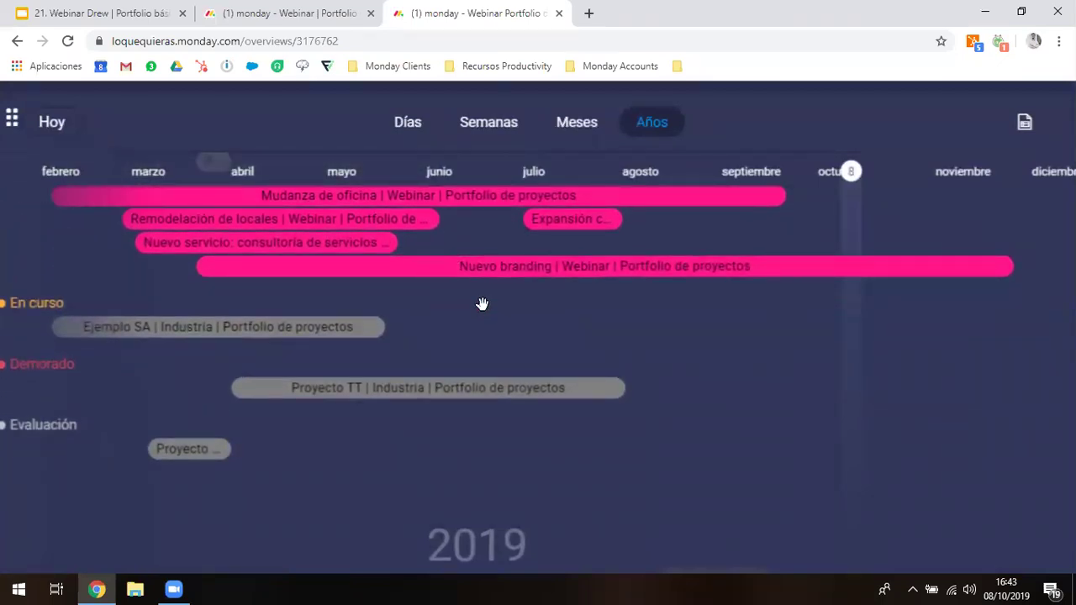
{"action": "scroll", "coordinate": [564, 341], "scroll_direction": "up", "scroll_amount": 2}
{"action": "scroll", "coordinate": [466, 281], "scroll_direction": "down", "scroll_amount": 3}
{"action": "key", "text": "Escape"}
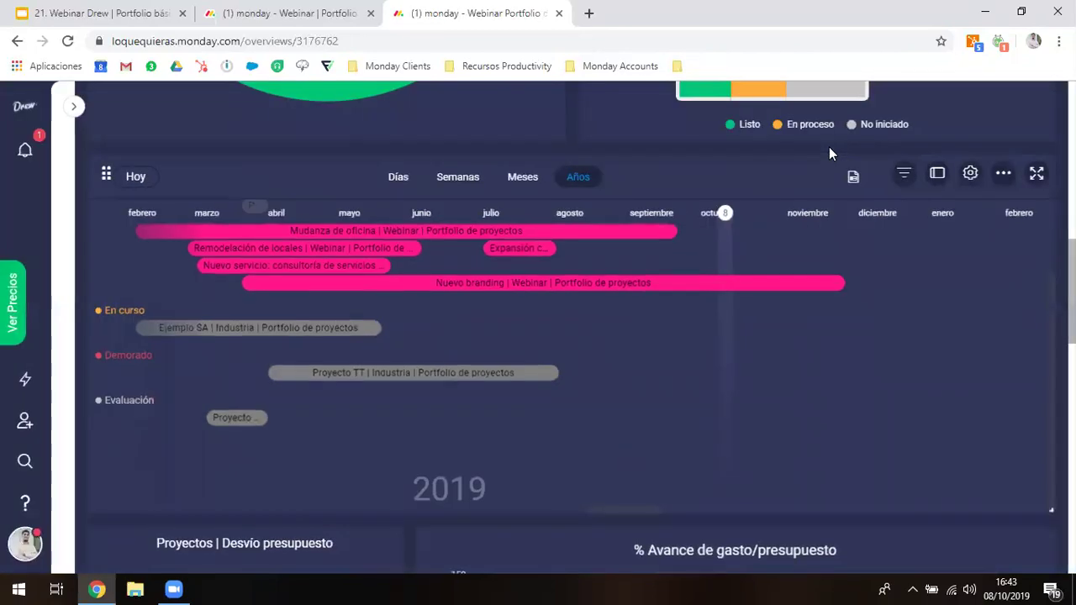
Open the Mudanza de oficina project from the timeline, review its details from group to Localización, and close it
{"action": "left_click", "coordinate": [501, 235]}
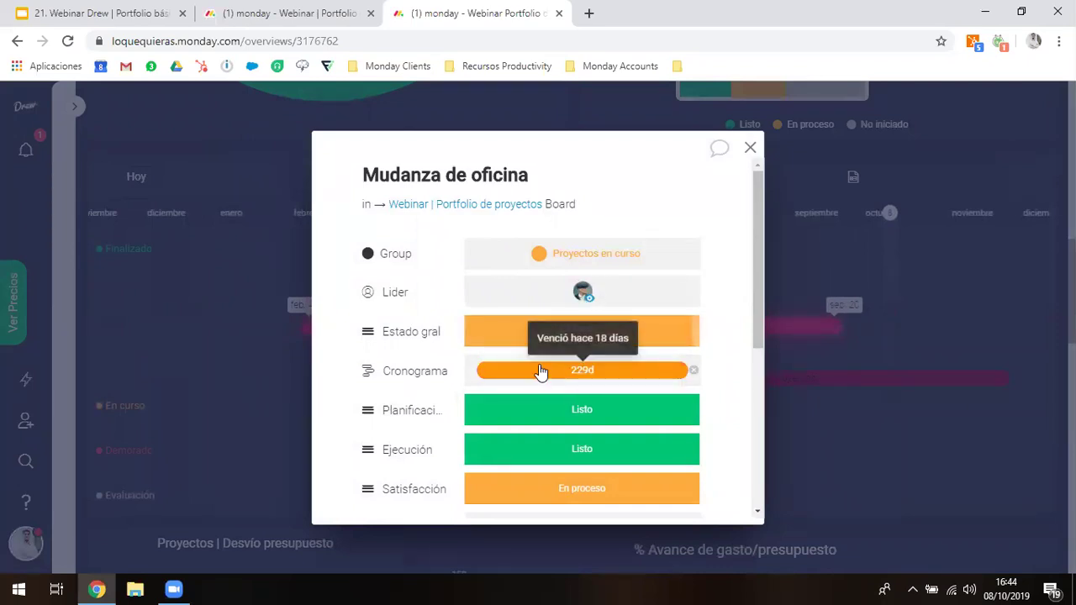
{"action": "scroll", "coordinate": [543, 372], "scroll_direction": "down", "scroll_amount": 1}
{"action": "scroll", "coordinate": [508, 402], "scroll_direction": "down", "scroll_amount": 4}
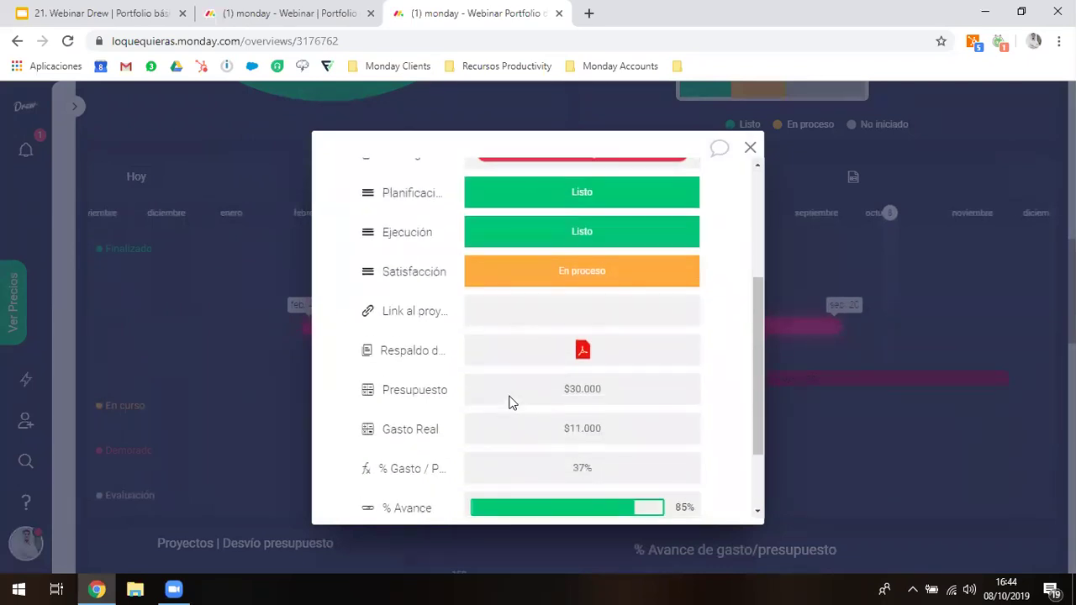
{"action": "scroll", "coordinate": [511, 396], "scroll_direction": "down", "scroll_amount": 1}
{"action": "scroll", "coordinate": [510, 397], "scroll_direction": "down", "scroll_amount": 1}
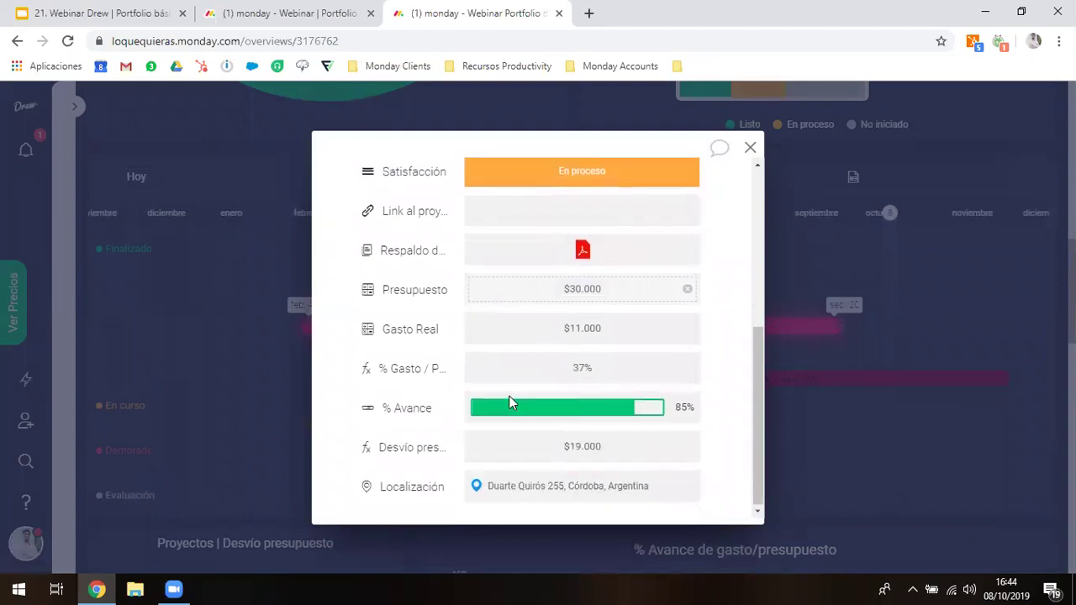
{"action": "scroll", "coordinate": [508, 399], "scroll_direction": "up", "scroll_amount": 7}
{"action": "key", "text": "Escape"}
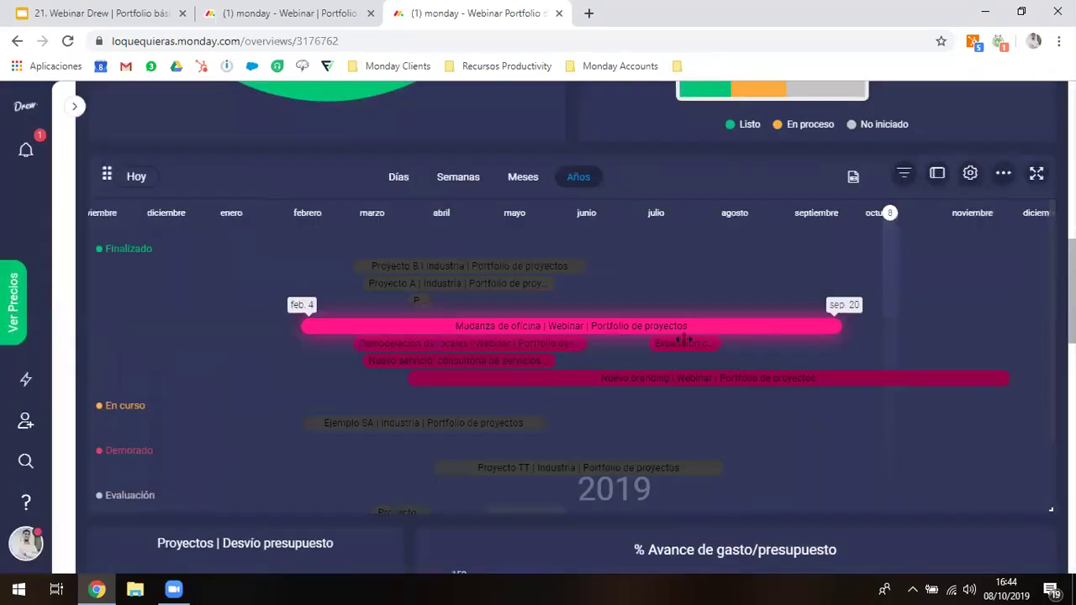
Open Proyecto B of the Industria board from the timeline, review its budget and cost fields, and close it
{"action": "left_click", "coordinate": [519, 267]}
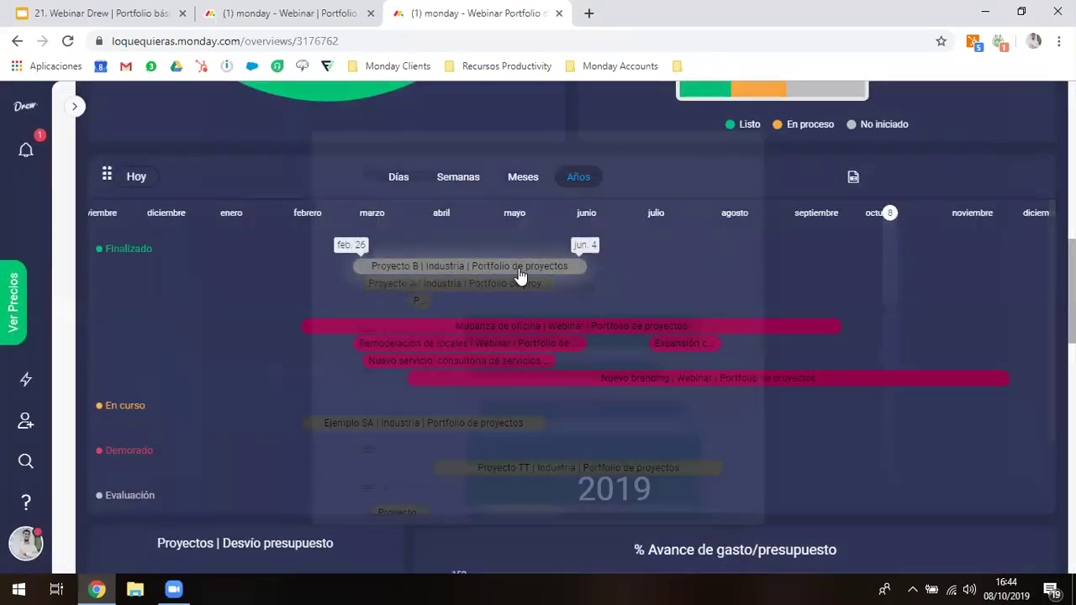
{"action": "scroll", "coordinate": [520, 275], "scroll_direction": "down", "scroll_amount": 5}
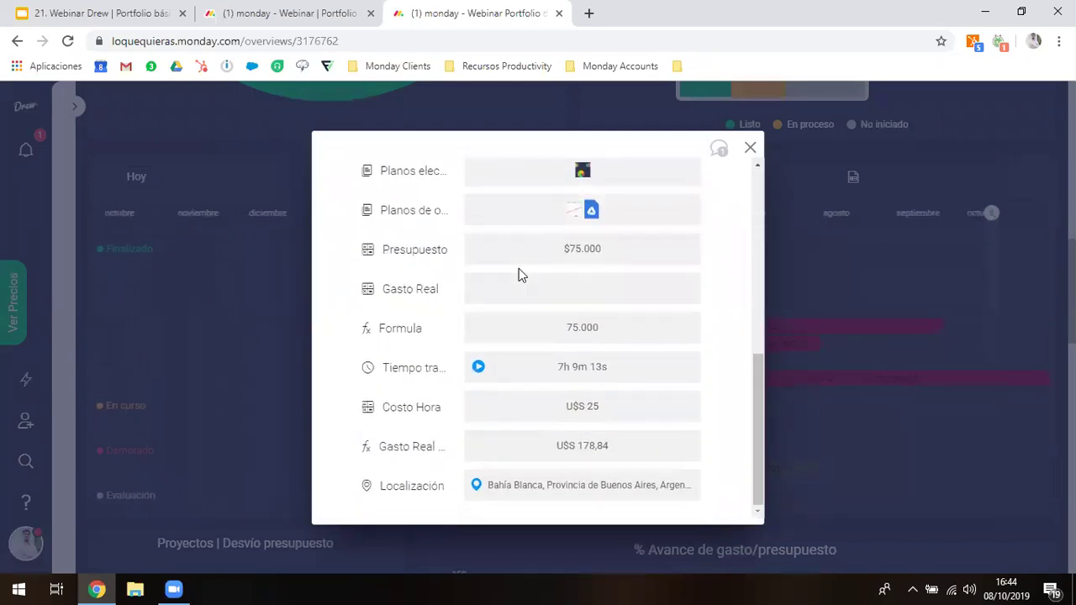
{"action": "key", "text": "Escape"}
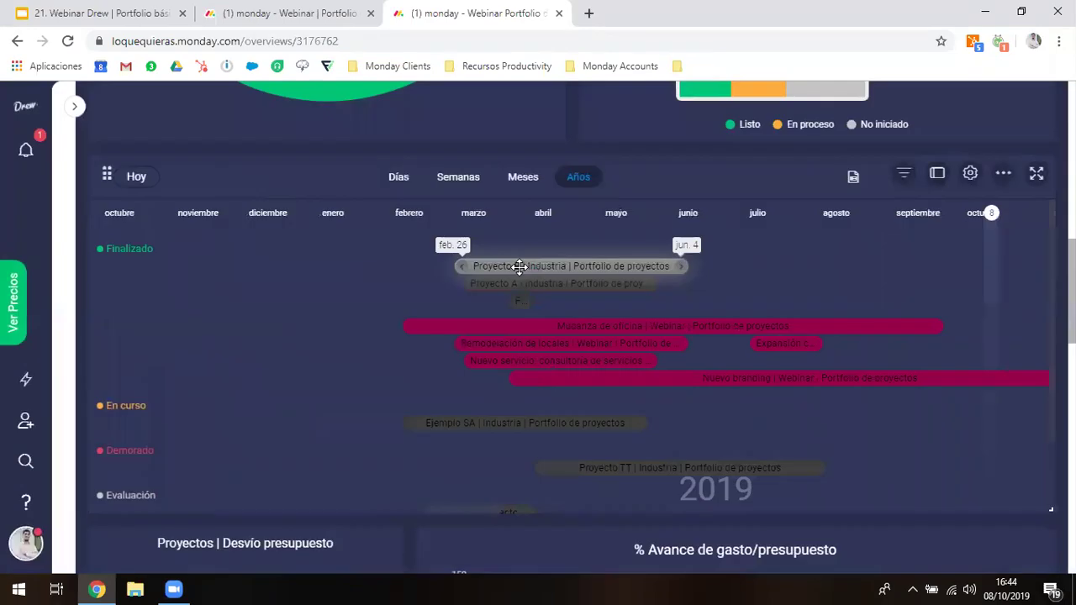
Open Proyecto TT from the timeline's Demorado group and review its Estado gral, Plazo obra, stage and budget fields
{"action": "scroll", "coordinate": [774, 353], "scroll_direction": "right", "scroll_amount": 3}
{"action": "scroll", "coordinate": [772, 353], "scroll_direction": "right", "scroll_amount": 1}
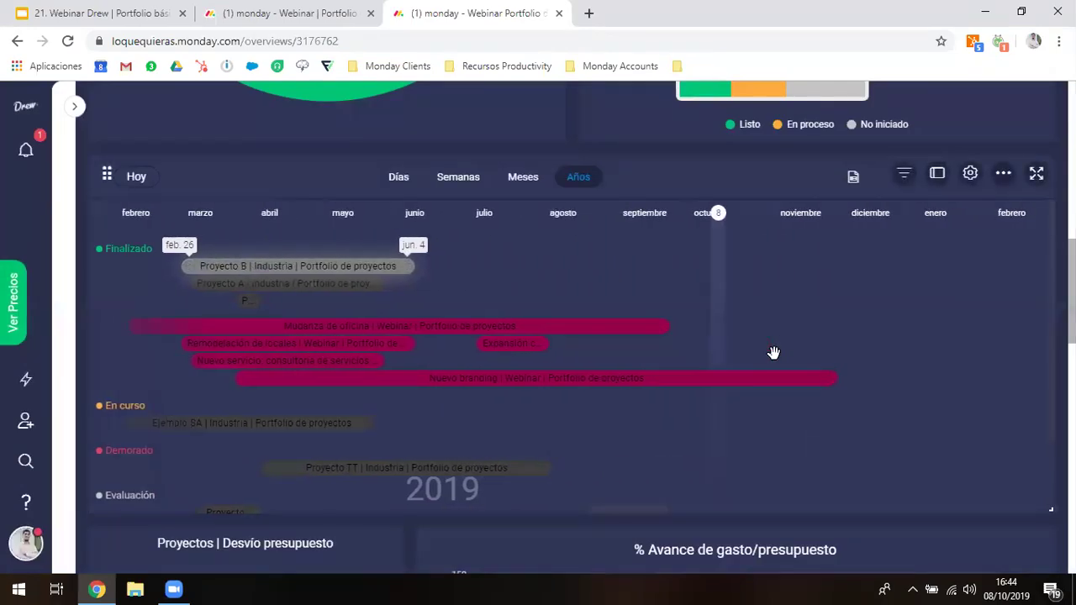
{"action": "scroll", "coordinate": [332, 372], "scroll_direction": "down", "scroll_amount": 1}
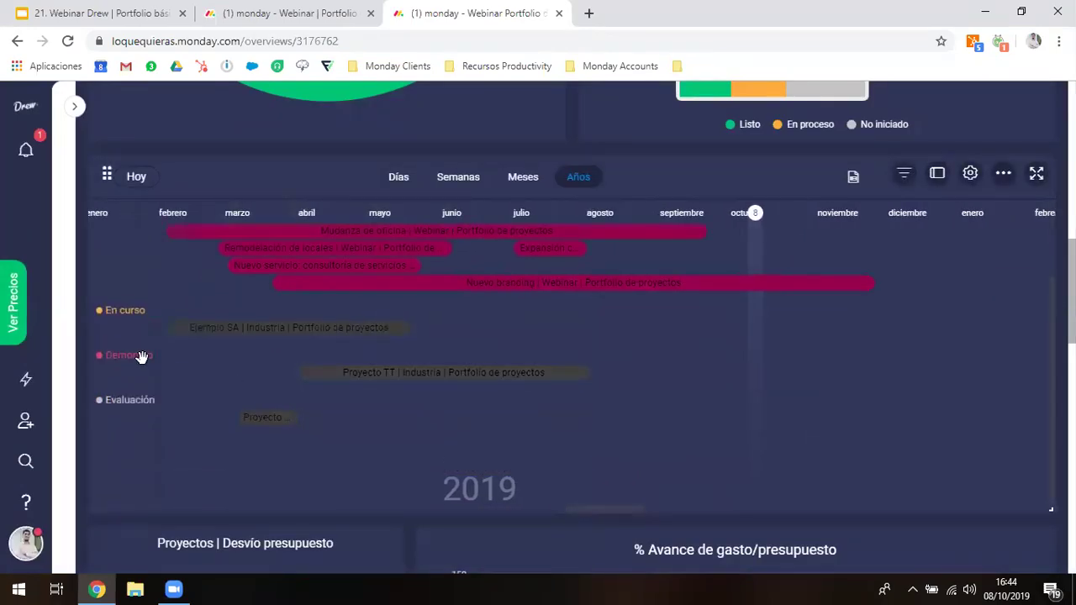
{"action": "left_click", "coordinate": [443, 375]}
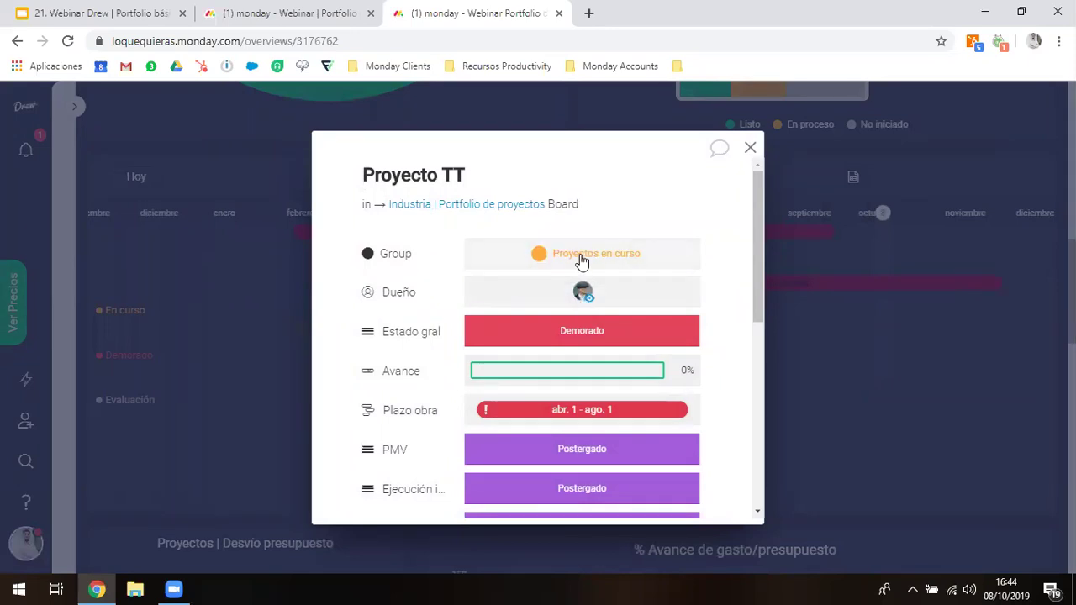
{"action": "scroll", "coordinate": [509, 344], "scroll_direction": "down", "scroll_amount": 1}
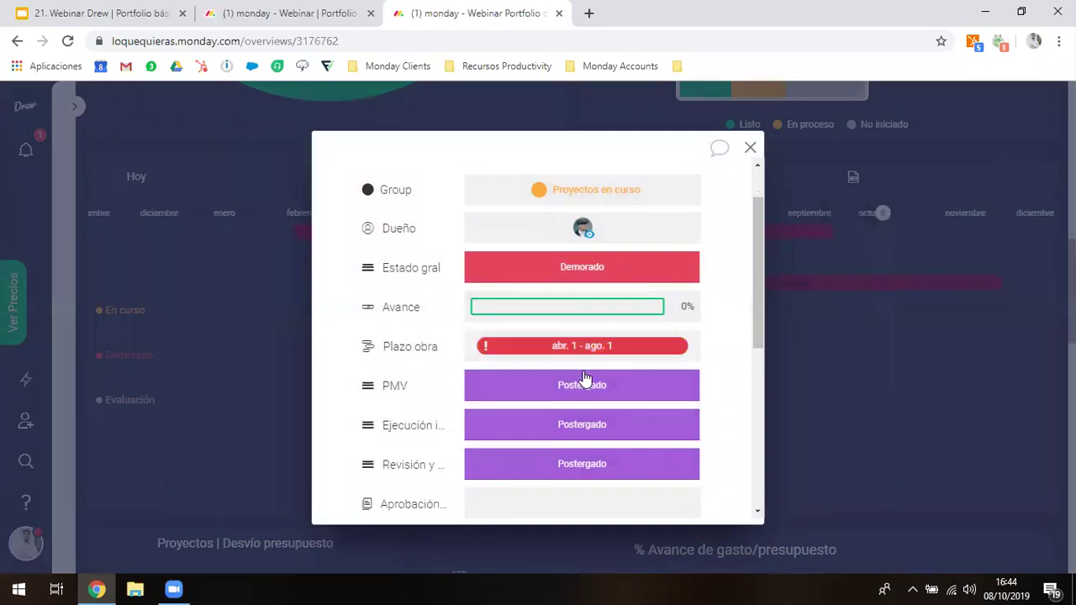
{"action": "scroll", "coordinate": [584, 378], "scroll_direction": "down", "scroll_amount": 3}
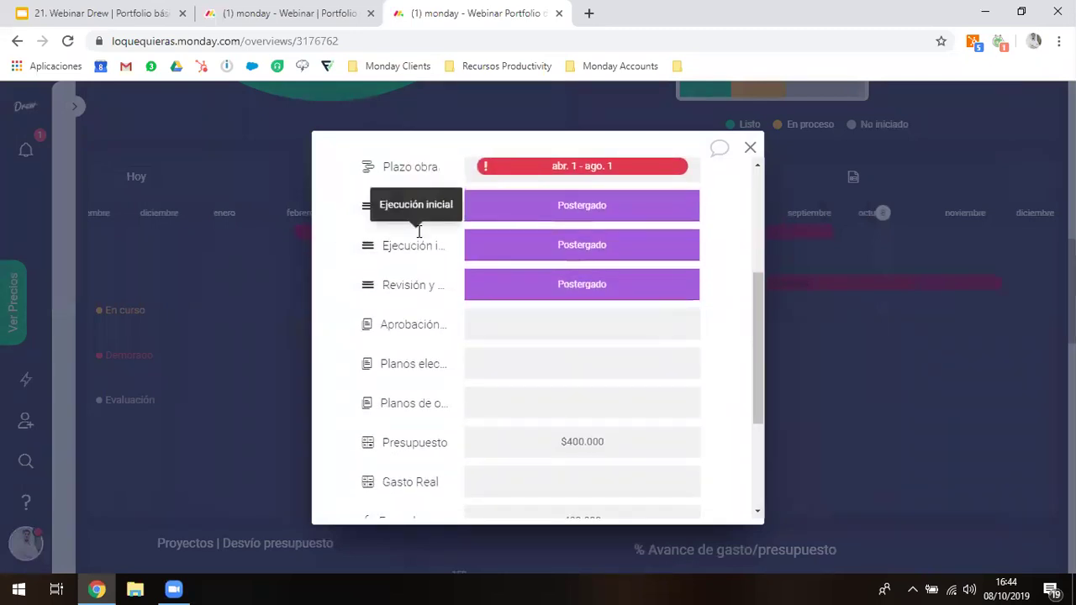
{"action": "scroll", "coordinate": [640, 358], "scroll_direction": "down", "scroll_amount": 2}
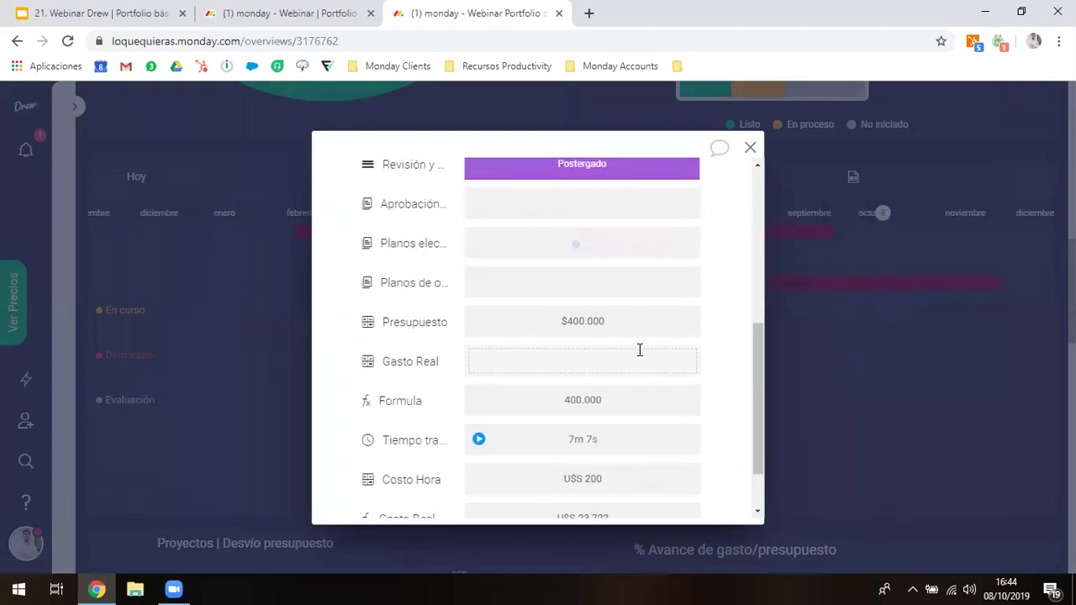
{"action": "scroll", "coordinate": [593, 298], "scroll_direction": "down", "scroll_amount": 1}
{"action": "scroll", "coordinate": [593, 294], "scroll_direction": "up", "scroll_amount": 10}
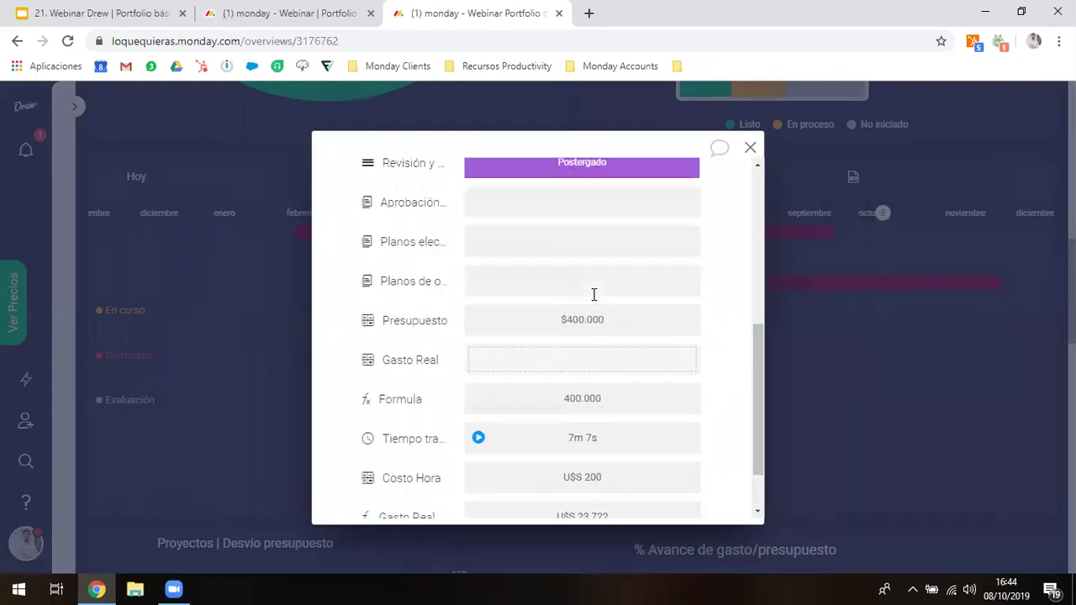
Draft an update on Proyecto TT mentioning the responsible colleague and asking "qué esta sucediendo con este proyecto?", and close the item without posting
{"action": "left_click", "coordinate": [723, 154]}
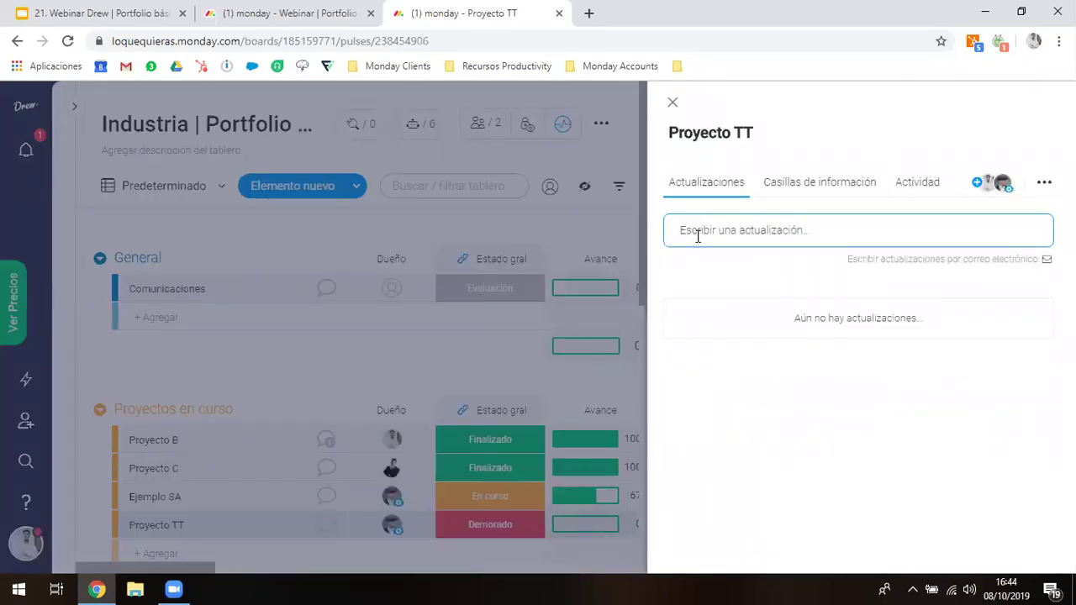
{"action": "left_click", "coordinate": [694, 239]}
{"action": "type", "text": "@tomas quer"}
{"action": "key", "text": "BackSpace"}
{"action": "key", "text": "BackSpace"}
{"action": "key", "text": "BackSpace"}
{"action": "key", "text": "BackSpace"}
{"action": "key", "text": "BackSpace"}
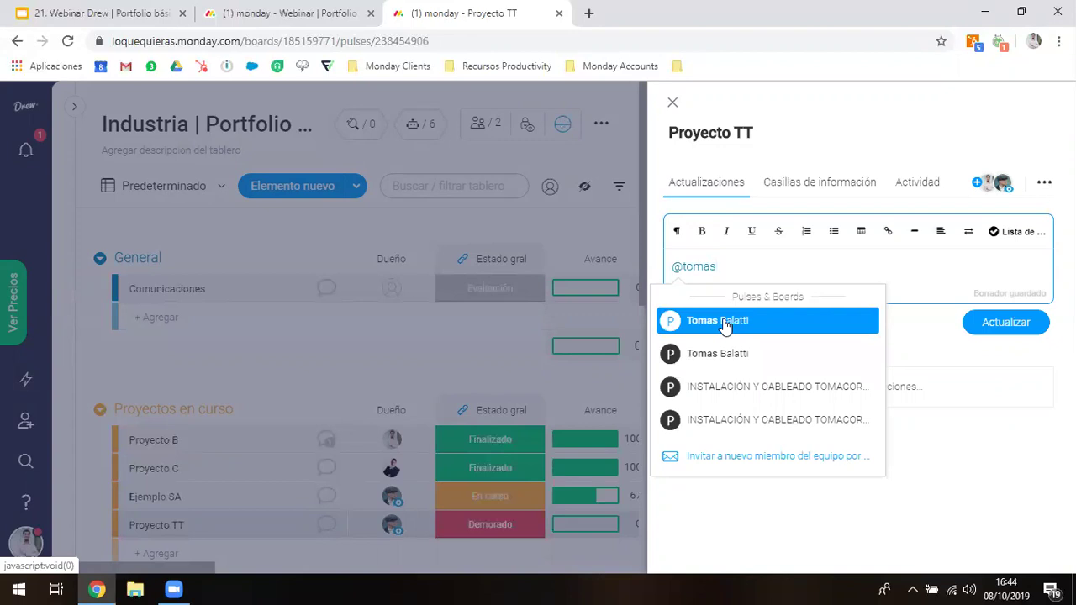
{"action": "left_click", "coordinate": [724, 326]}
{"action": "type", "text": "qué esta"}
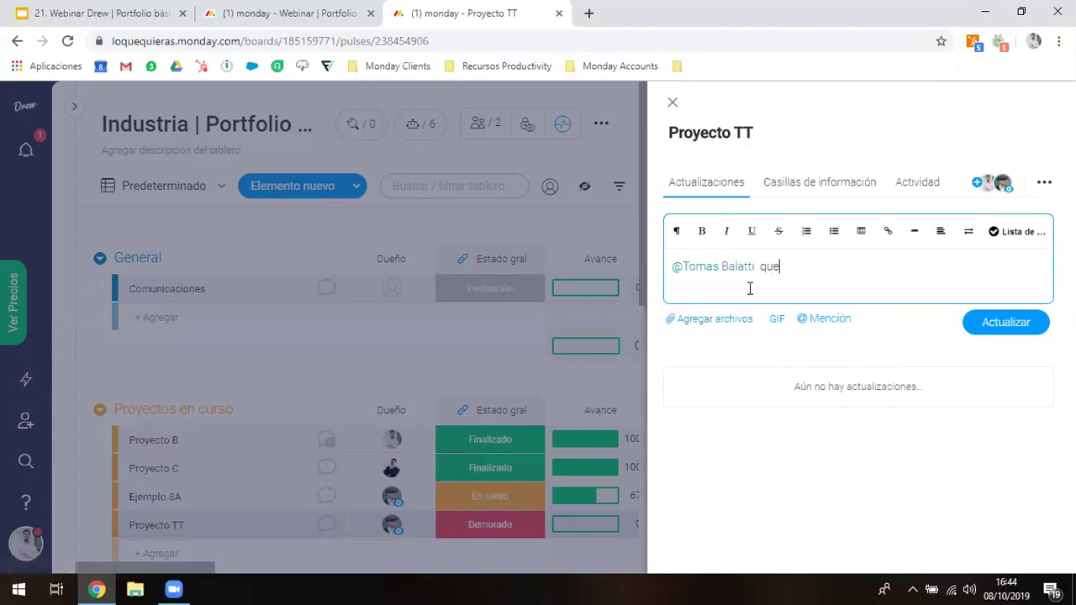
{"action": "type", "text": " sucediendo con este proyec"}
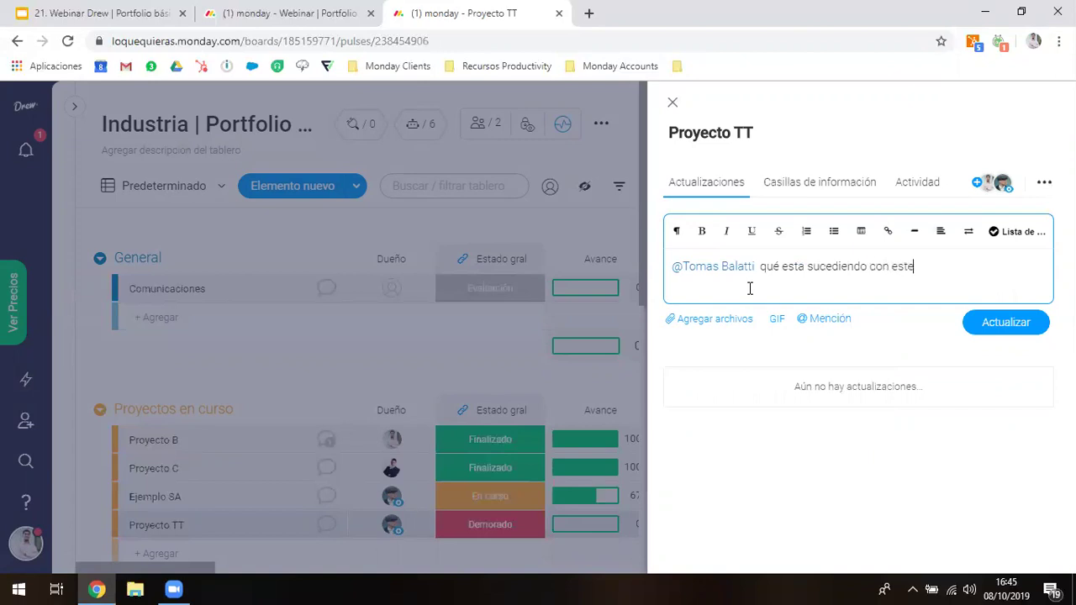
{"action": "type", "text": "to?"}
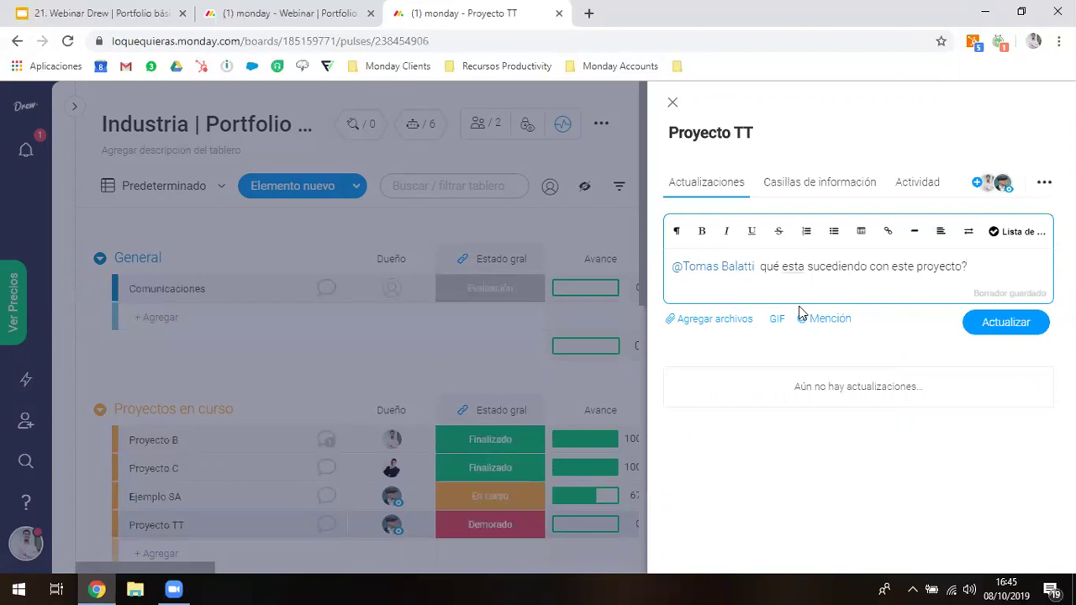
{"action": "left_click", "coordinate": [672, 103]}
{"action": "key", "text": "ctrl+b"}
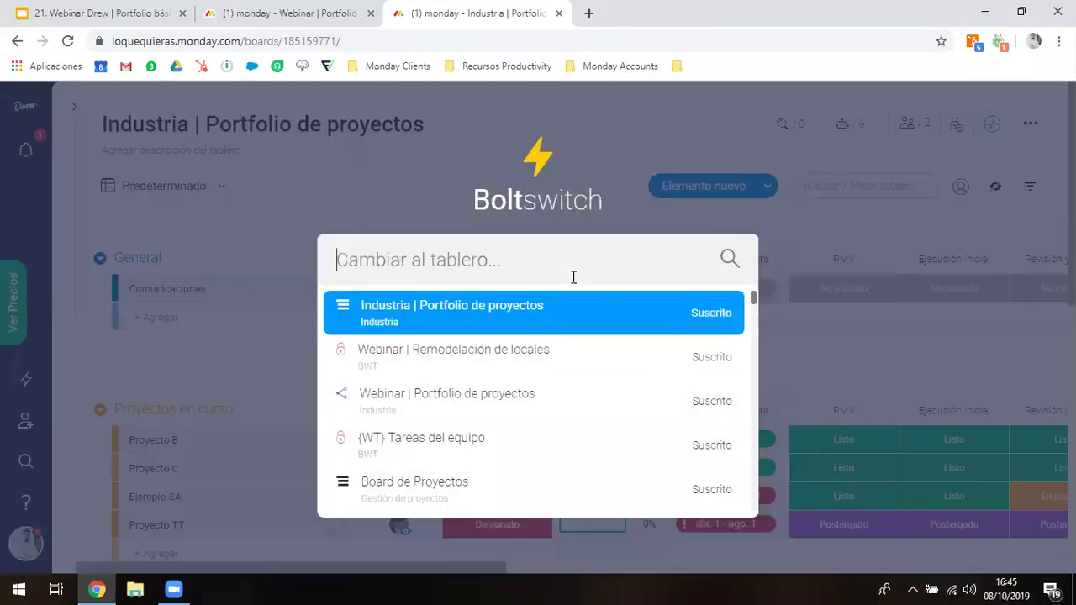
{"action": "type", "text": "port"}
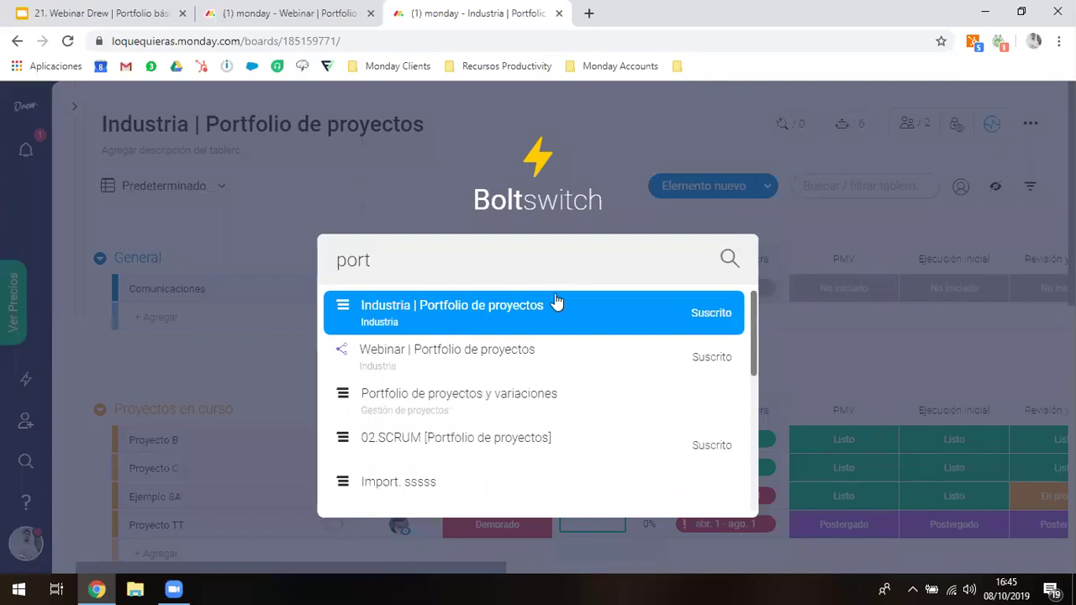
{"action": "key", "text": "Escape"}
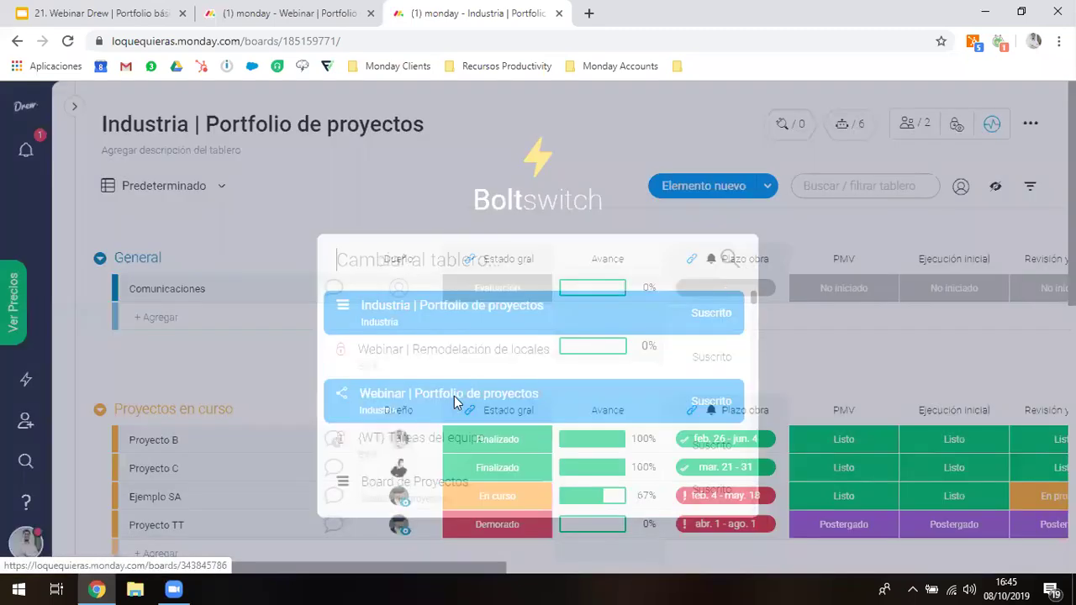
Return to the Webinar Portfolio de proyectos dashboard and collapse the board navigation
{"action": "left_click", "coordinate": [74, 112]}
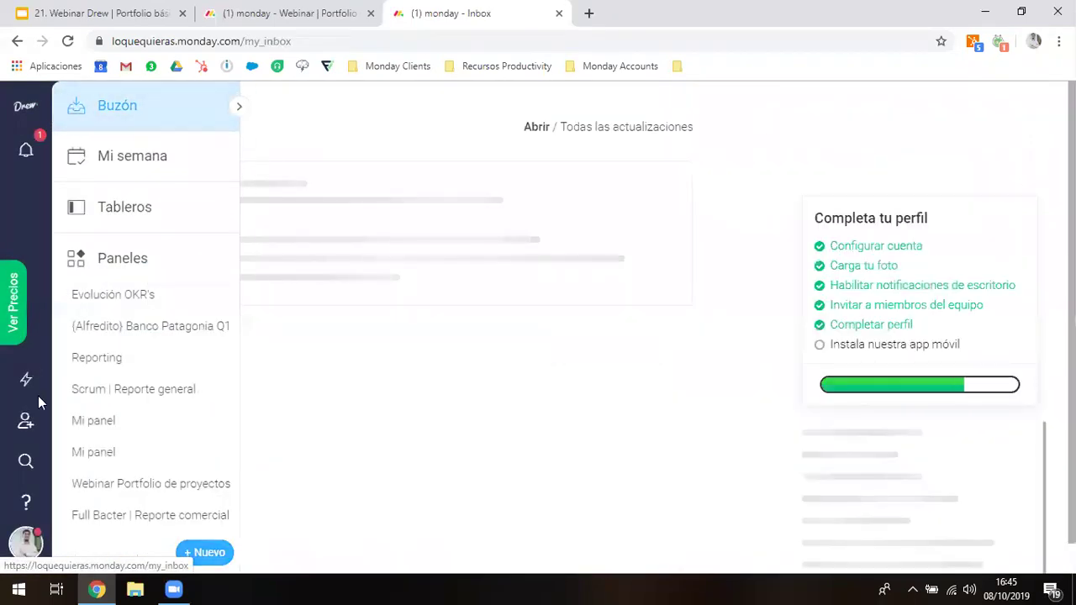
{"action": "left_click", "coordinate": [74, 112]}
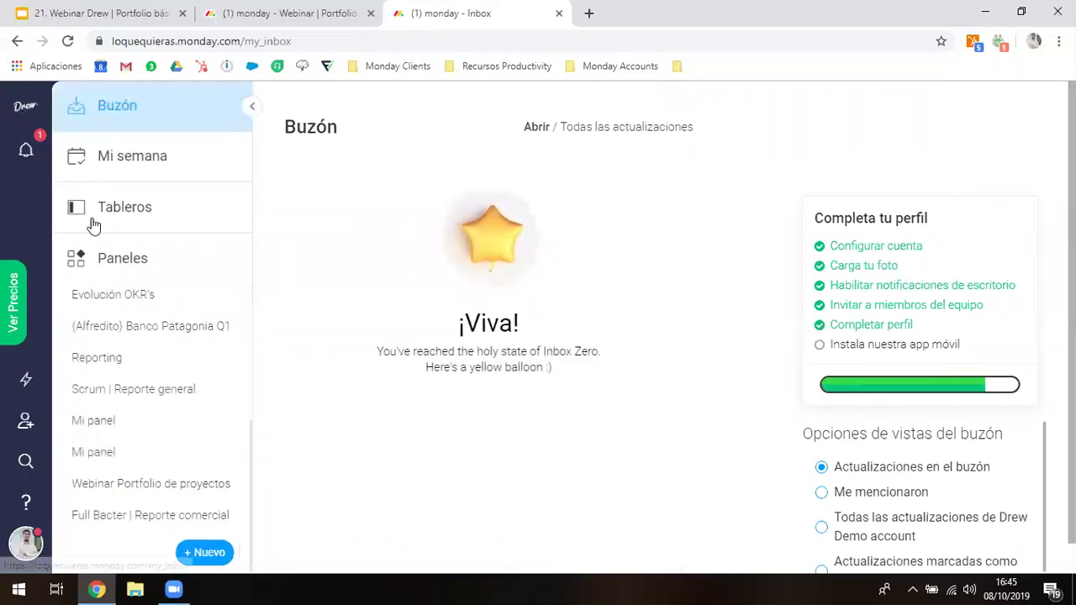
{"action": "left_click", "coordinate": [133, 483]}
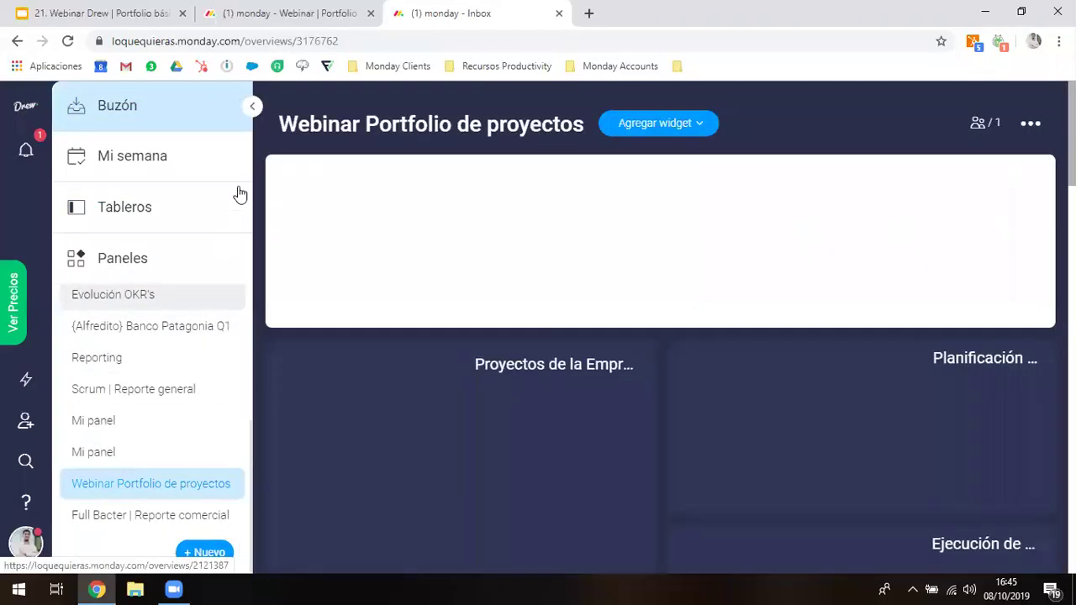
{"action": "left_click", "coordinate": [251, 105]}
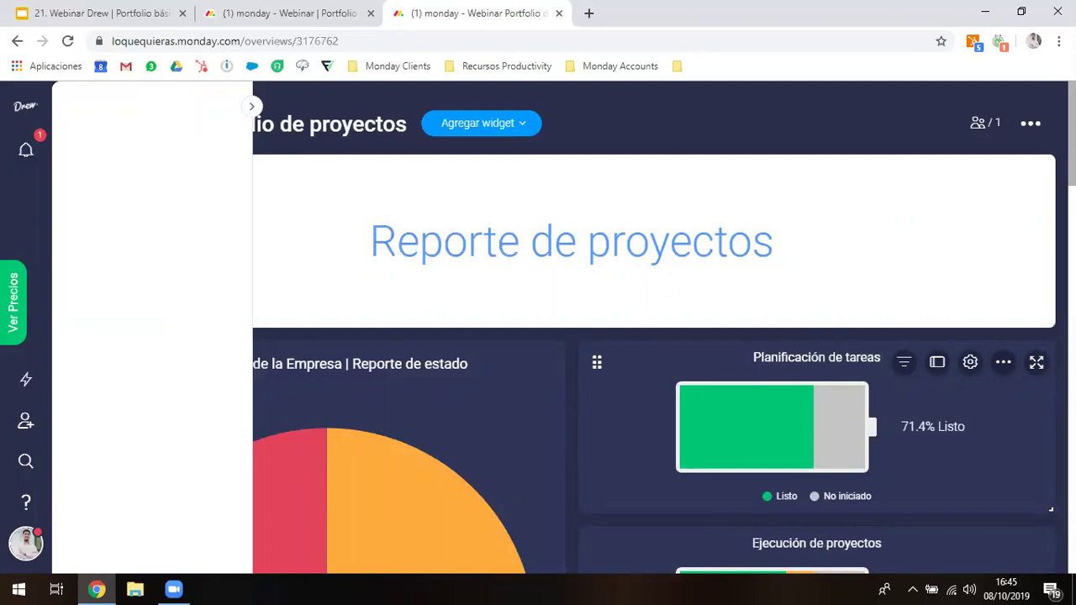
Review the dashboard's Desvío presupuesto and Ajuste de presupuesto figures and the project bars in the % Avance de gasto/presupuesto chart
{"action": "scroll", "coordinate": [942, 168], "scroll_direction": "down", "scroll_amount": 7}
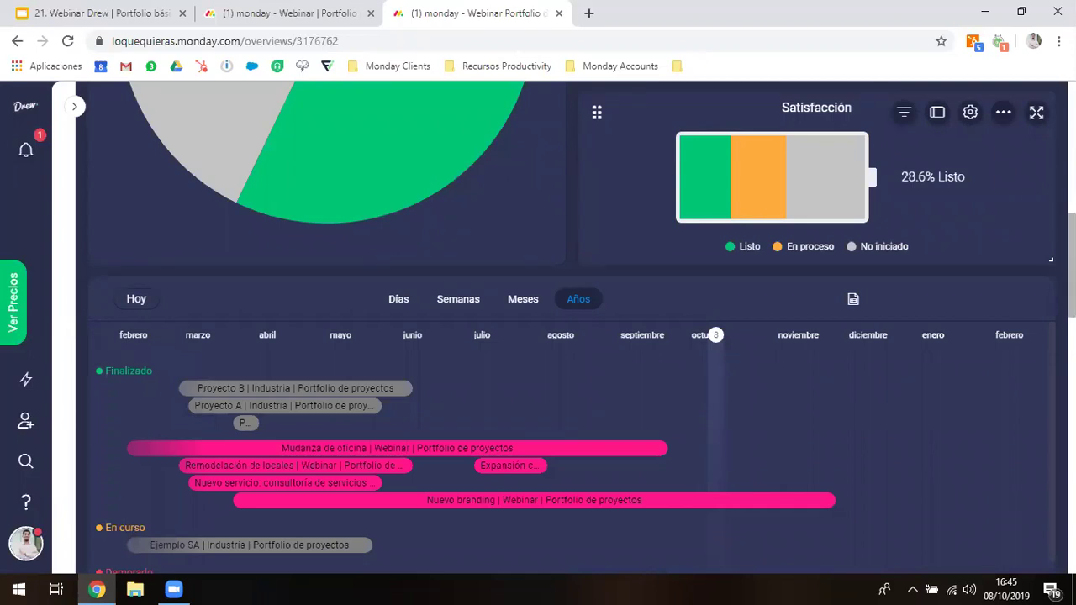
{"action": "scroll", "coordinate": [742, 205], "scroll_direction": "down", "scroll_amount": 7}
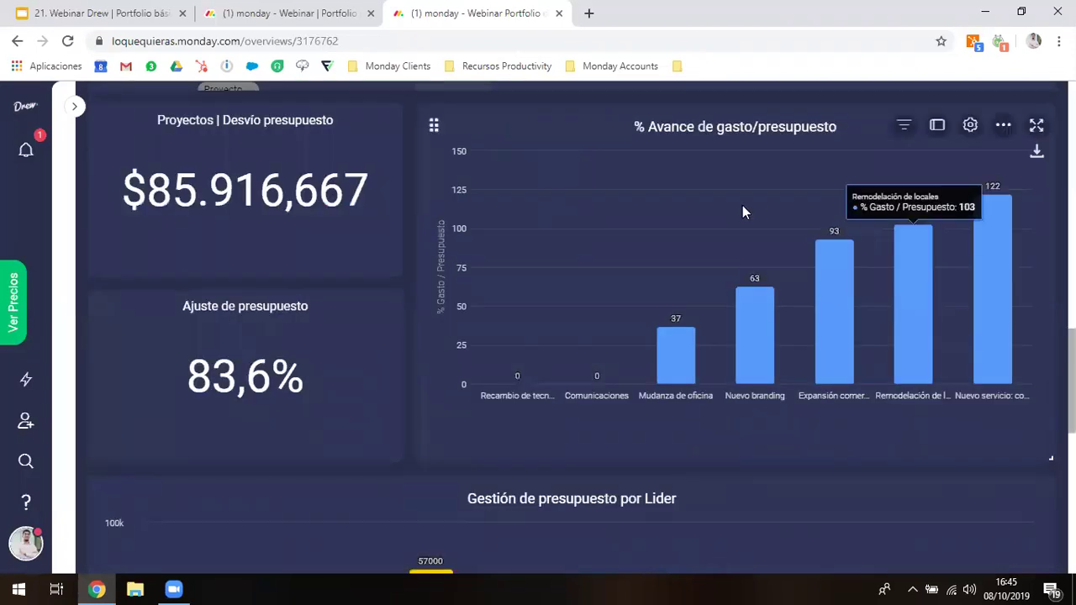
{"action": "scroll", "coordinate": [742, 206], "scroll_direction": "up", "scroll_amount": 2}
{"action": "scroll", "coordinate": [742, 212], "scroll_direction": "down", "scroll_amount": 1}
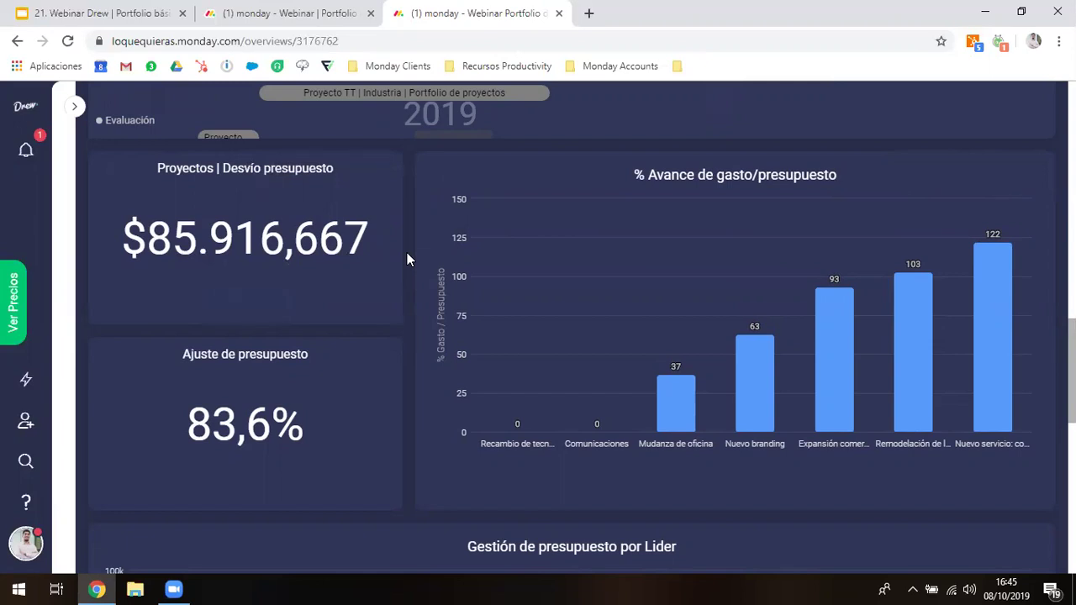
{"action": "mouse_move", "coordinate": [250, 279]}
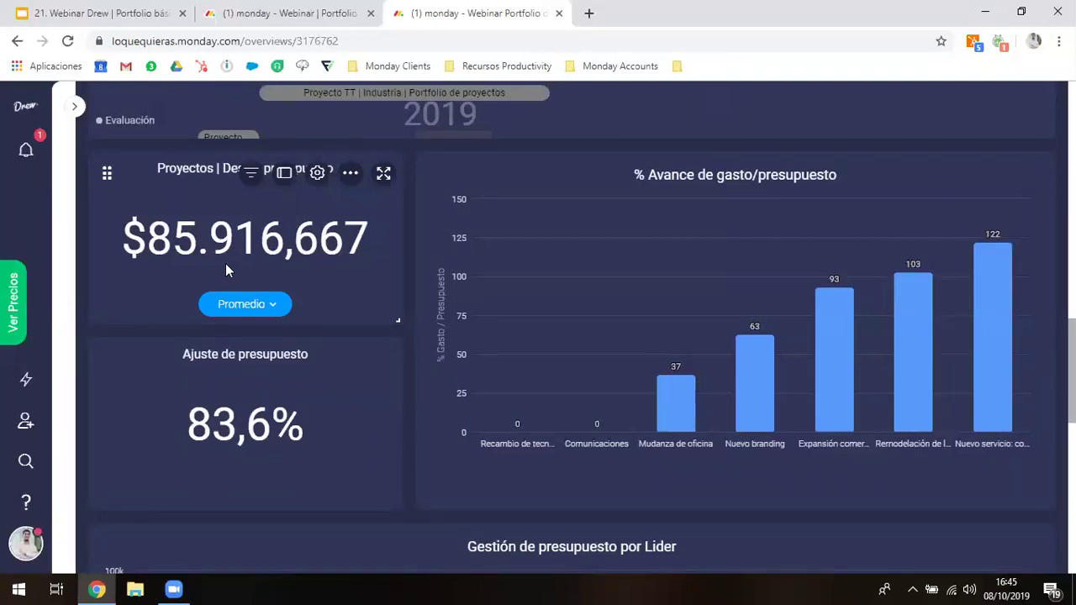
{"action": "mouse_move", "coordinate": [198, 395]}
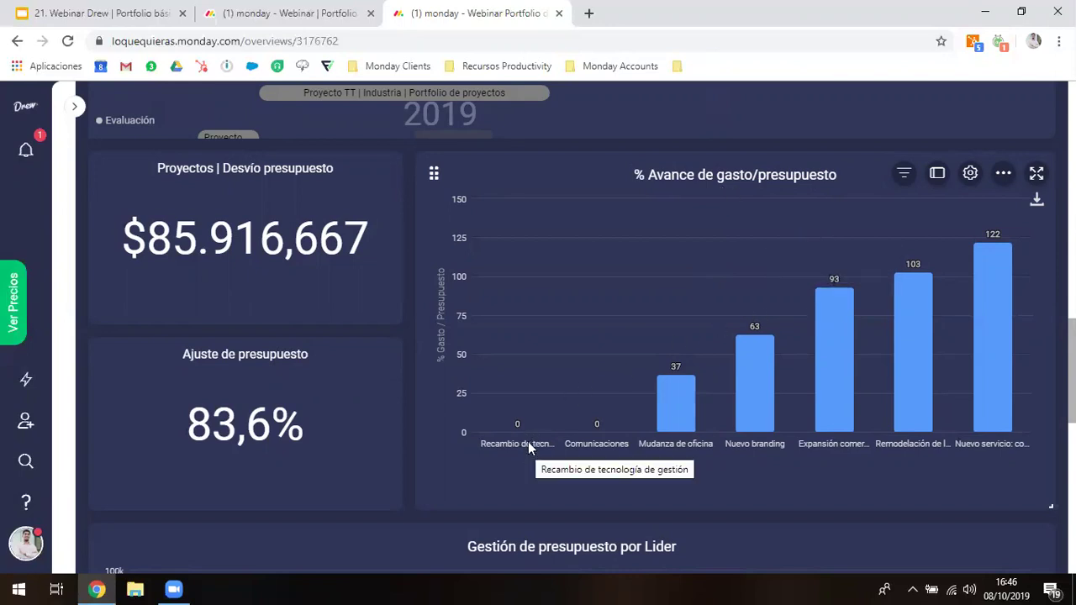
{"action": "scroll", "coordinate": [528, 441], "scroll_direction": "up", "scroll_amount": 3}
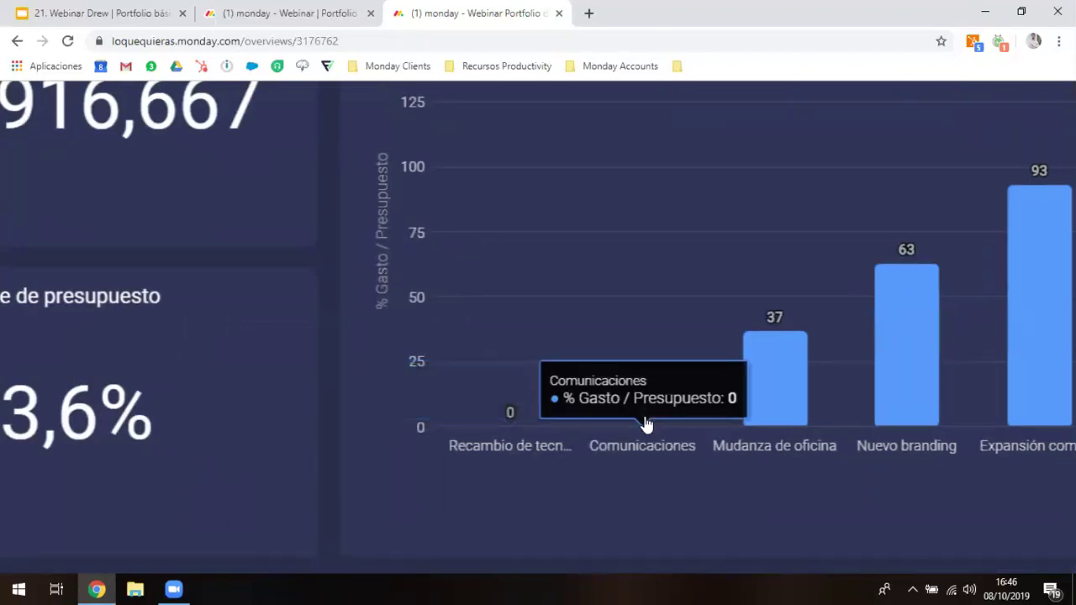
{"action": "scroll", "coordinate": [640, 425], "scroll_direction": "down", "scroll_amount": 3}
{"action": "mouse_move", "coordinate": [592, 427]}
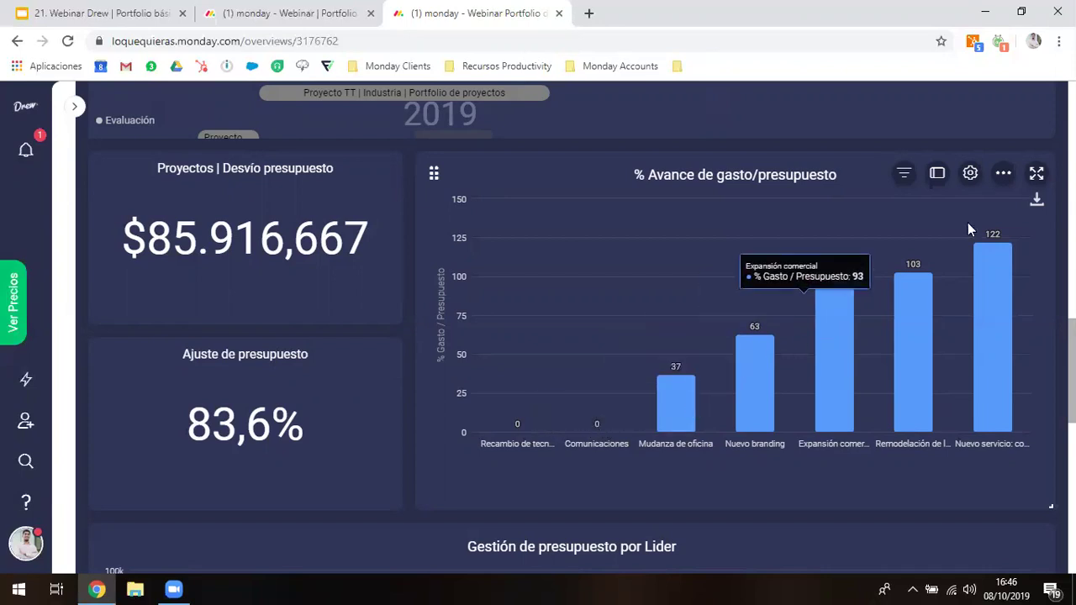
Limit the % Avance de gasto/presupuesto chart to the groups Proyectos en curso, Proyectos finalizados and Proyectos en análisis
{"action": "left_click", "coordinate": [971, 179]}
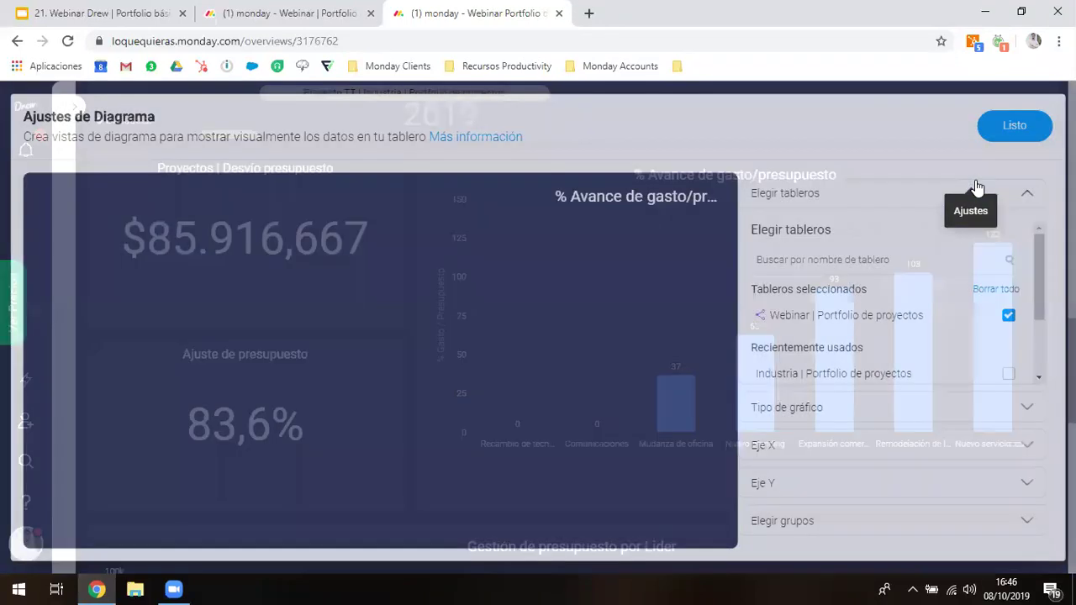
{"action": "left_click", "coordinate": [804, 517]}
{"action": "scroll", "coordinate": [805, 517], "scroll_direction": "down", "scroll_amount": 1}
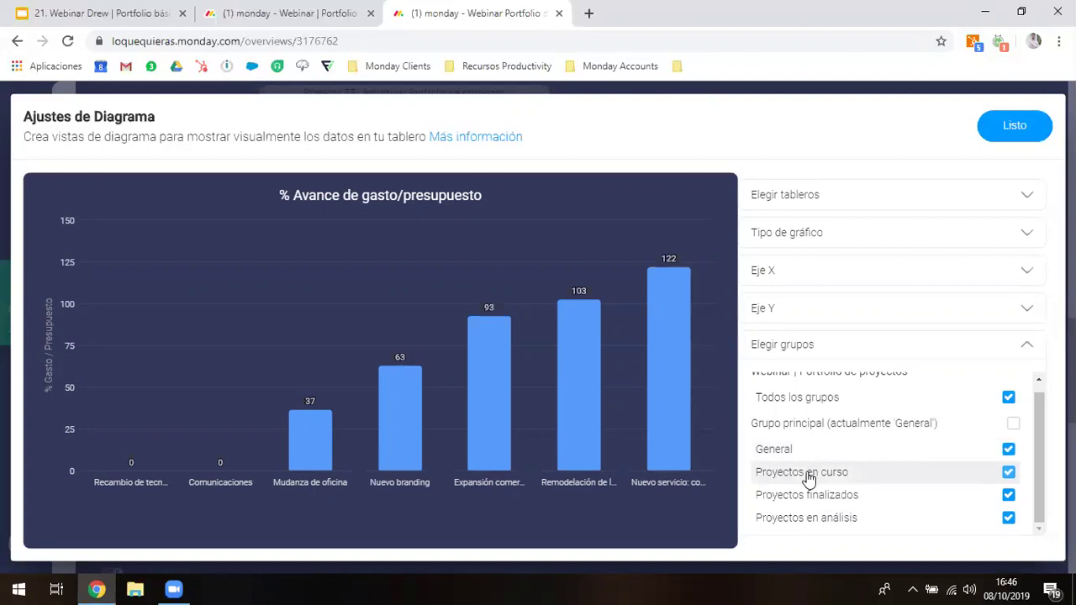
{"action": "left_click", "coordinate": [807, 476]}
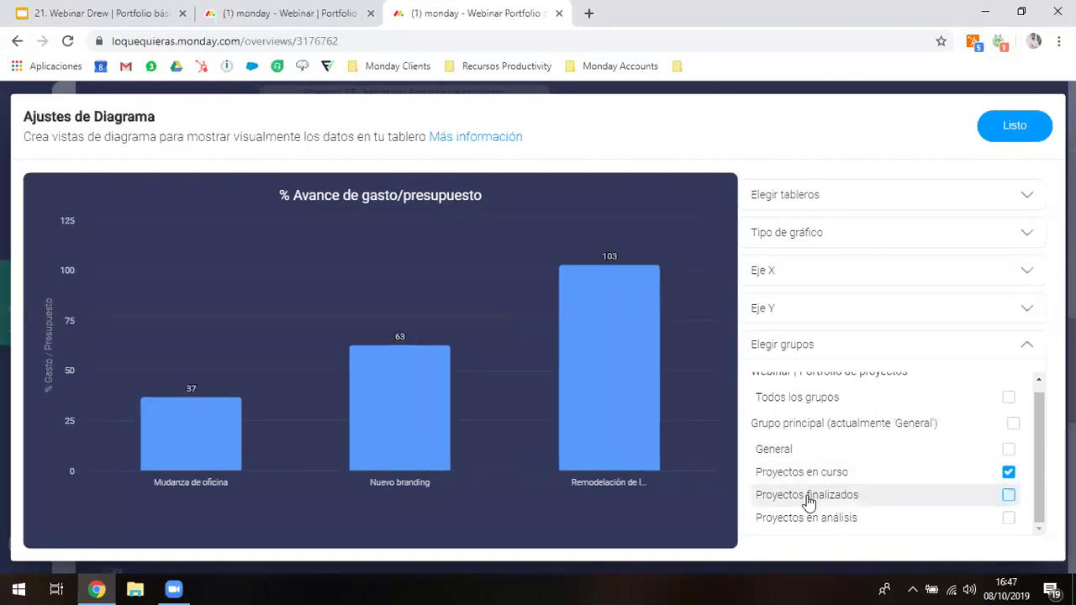
{"action": "left_click", "coordinate": [807, 498]}
{"action": "left_click", "coordinate": [812, 518]}
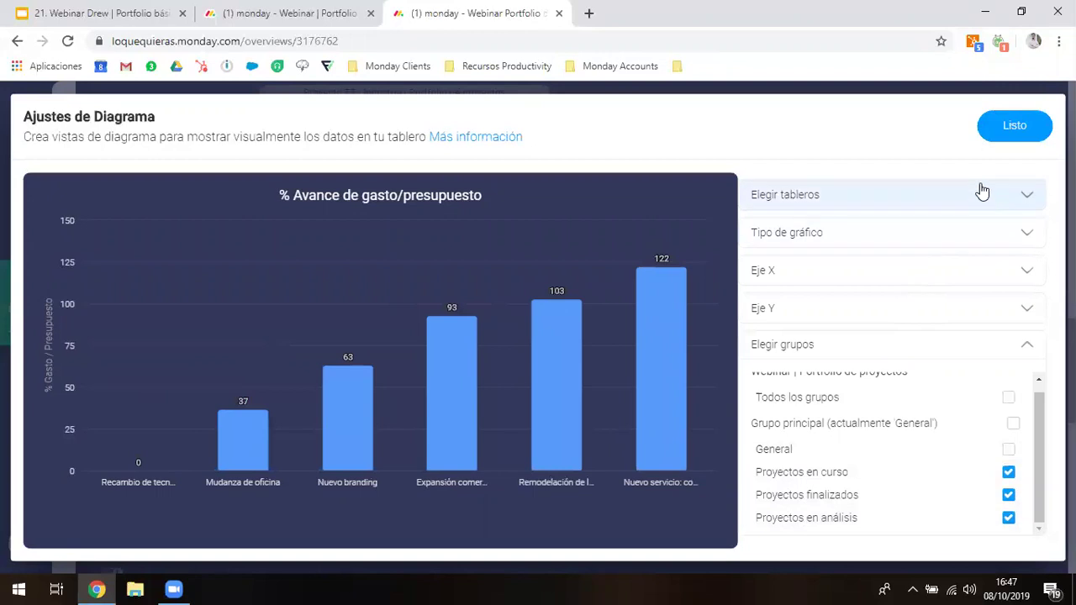
{"action": "left_click", "coordinate": [993, 135]}
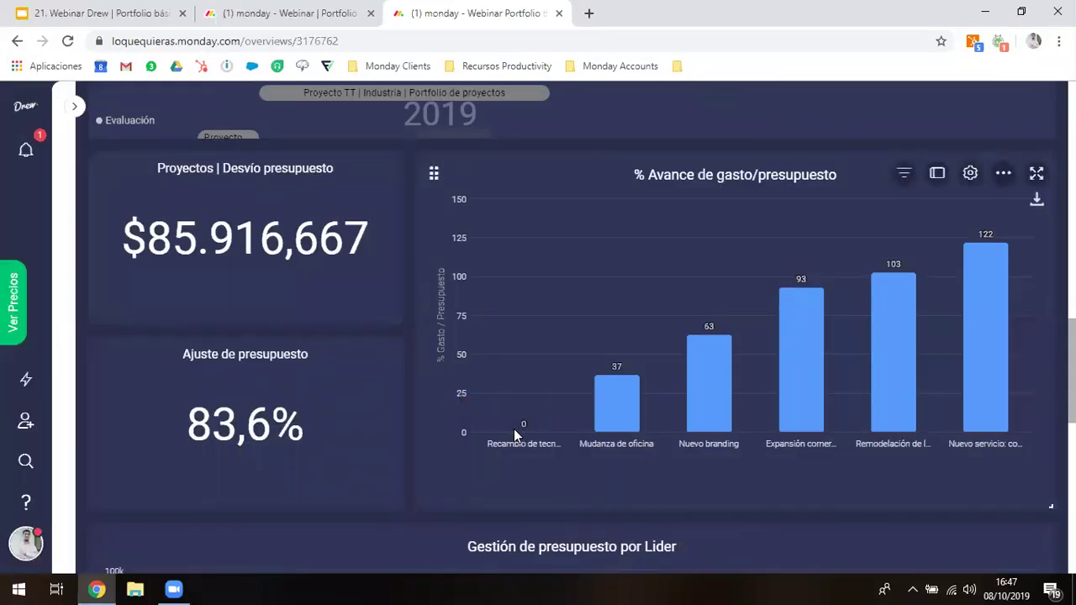
Compare each project's % Gasto / Presupuesto in the filtered chart, from Recambio de tecnología de gestión to Nuevo servicio: consultoría de servicios
{"action": "mouse_move", "coordinate": [529, 427]}
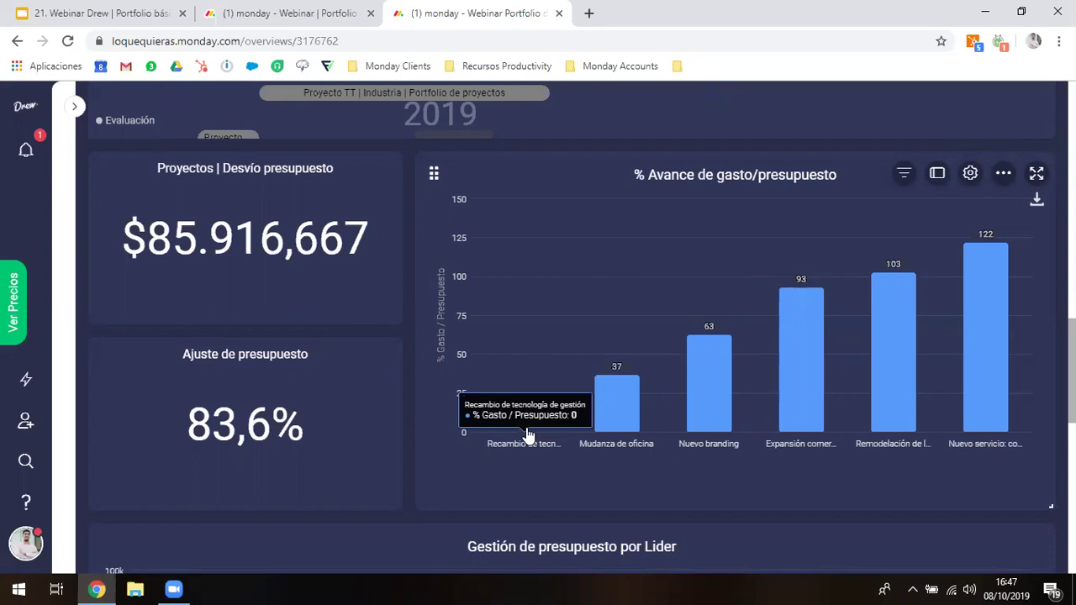
{"action": "mouse_move", "coordinate": [998, 372]}
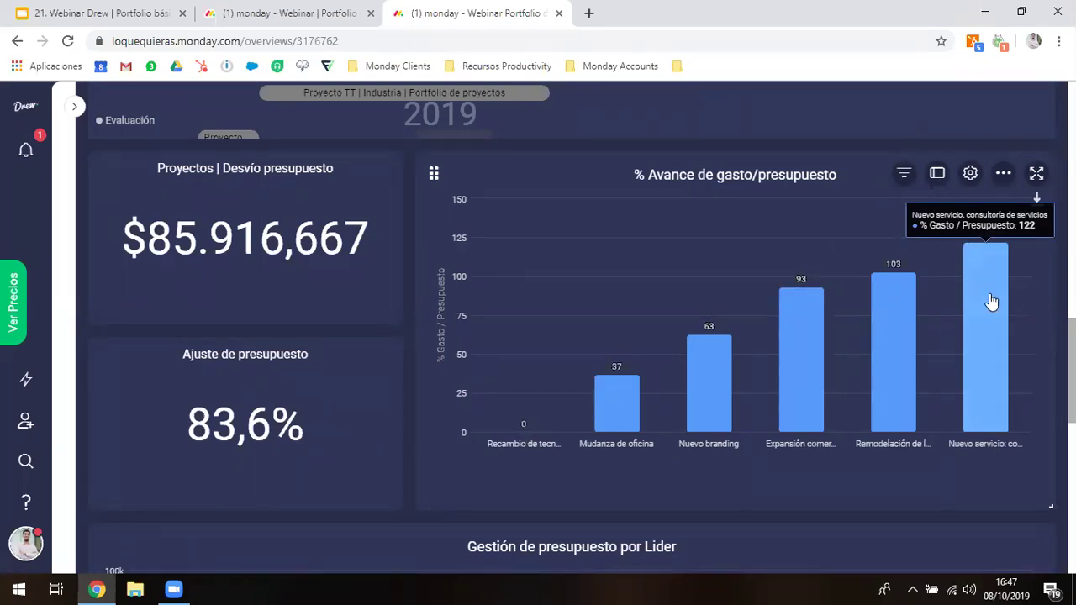
{"action": "mouse_move", "coordinate": [900, 325]}
{"action": "mouse_move", "coordinate": [798, 331]}
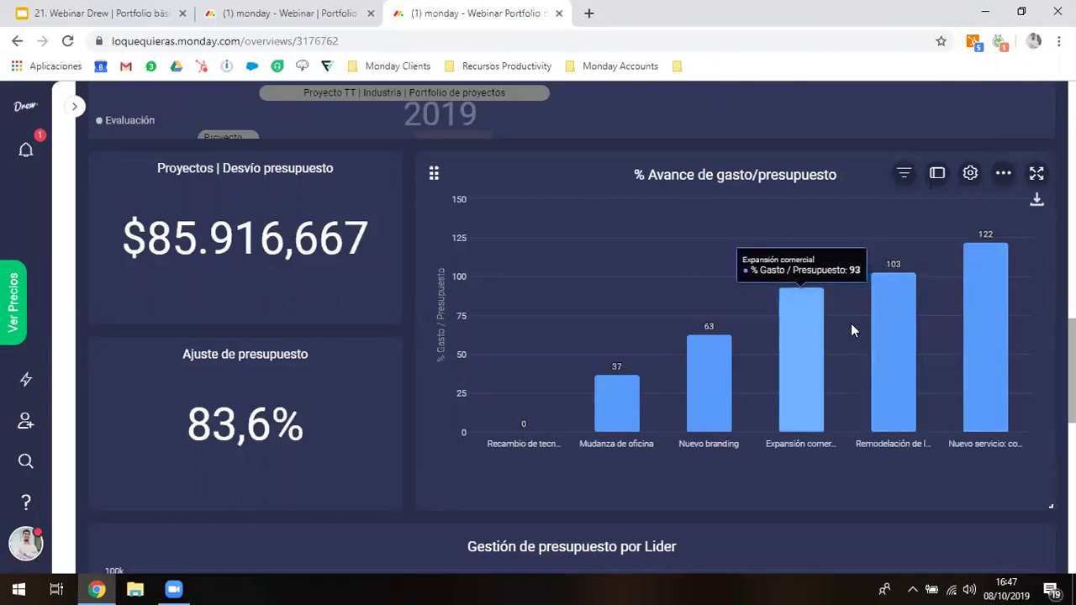
{"action": "mouse_move", "coordinate": [908, 303]}
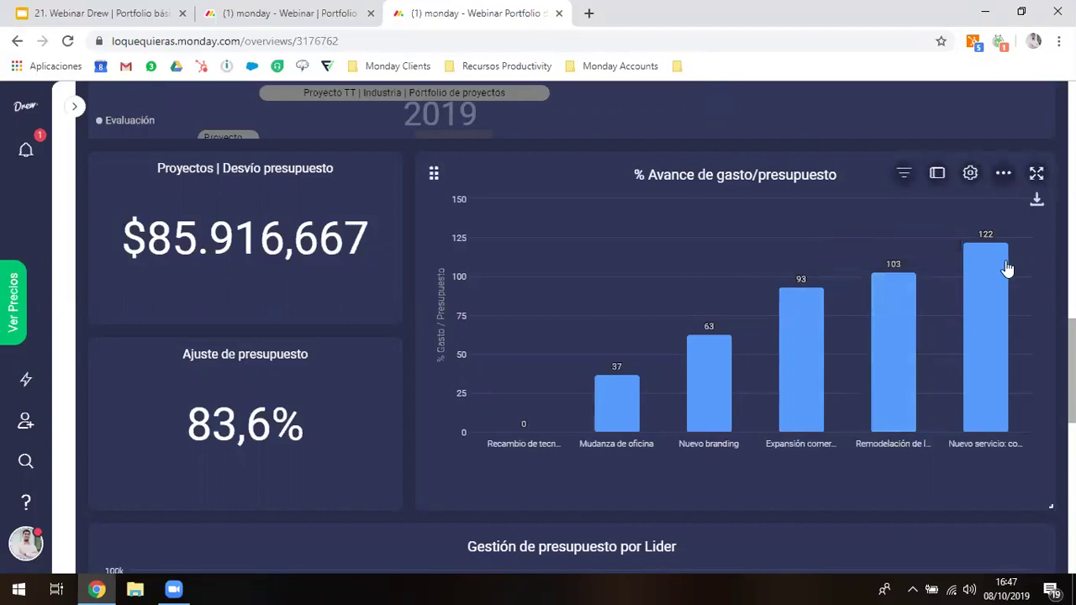
{"action": "mouse_move", "coordinate": [1005, 264]}
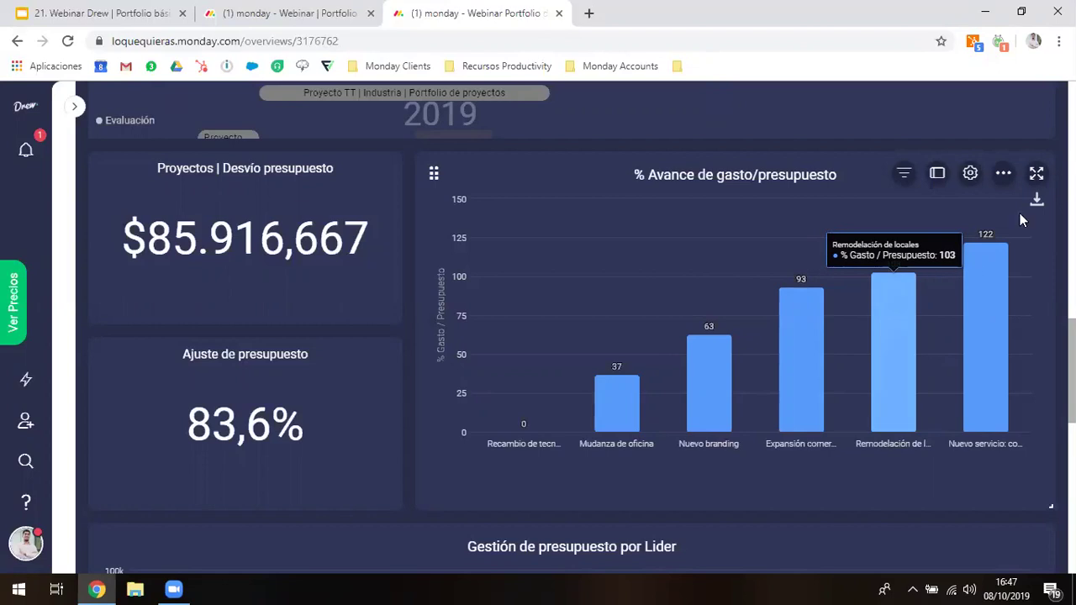
{"action": "mouse_move", "coordinate": [992, 243]}
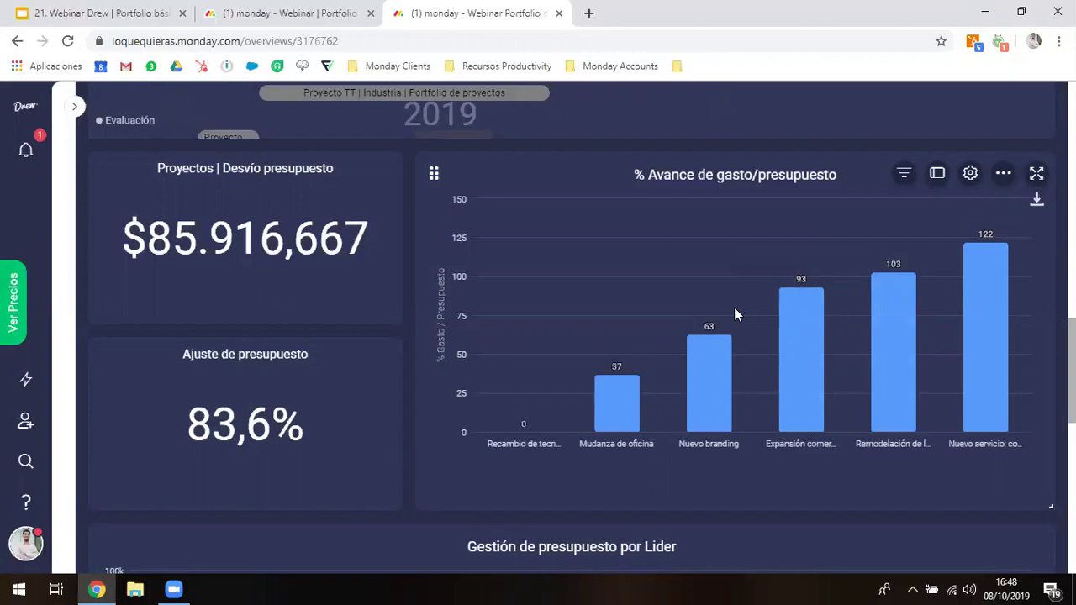
Examine the % Gasto / Presupuesto and Desvío presupuesto series per leader in the Gestión de presupuesto por Lider chart
{"action": "scroll", "coordinate": [735, 309], "scroll_direction": "down", "scroll_amount": 3}
{"action": "scroll", "coordinate": [735, 310], "scroll_direction": "down", "scroll_amount": 2}
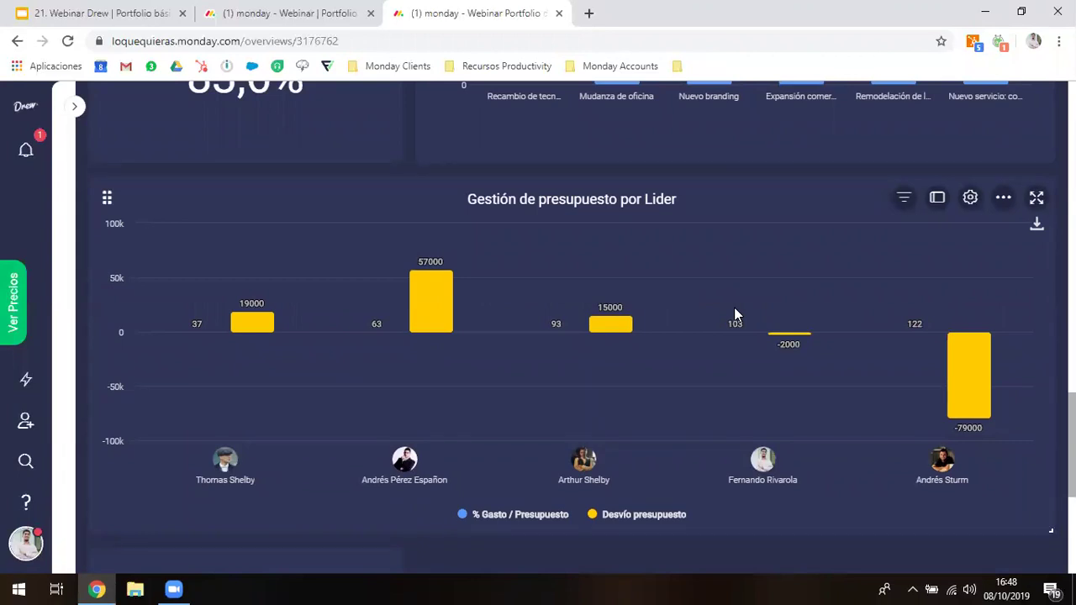
{"action": "scroll", "coordinate": [734, 308], "scroll_direction": "up", "scroll_amount": 3}
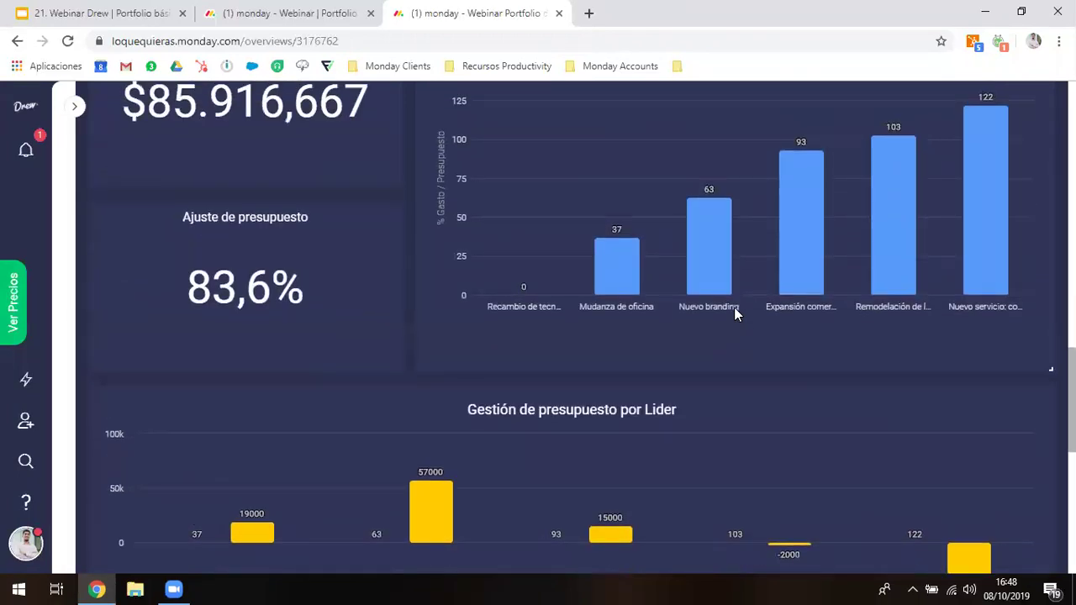
{"action": "scroll", "coordinate": [734, 308], "scroll_direction": "down", "scroll_amount": 3}
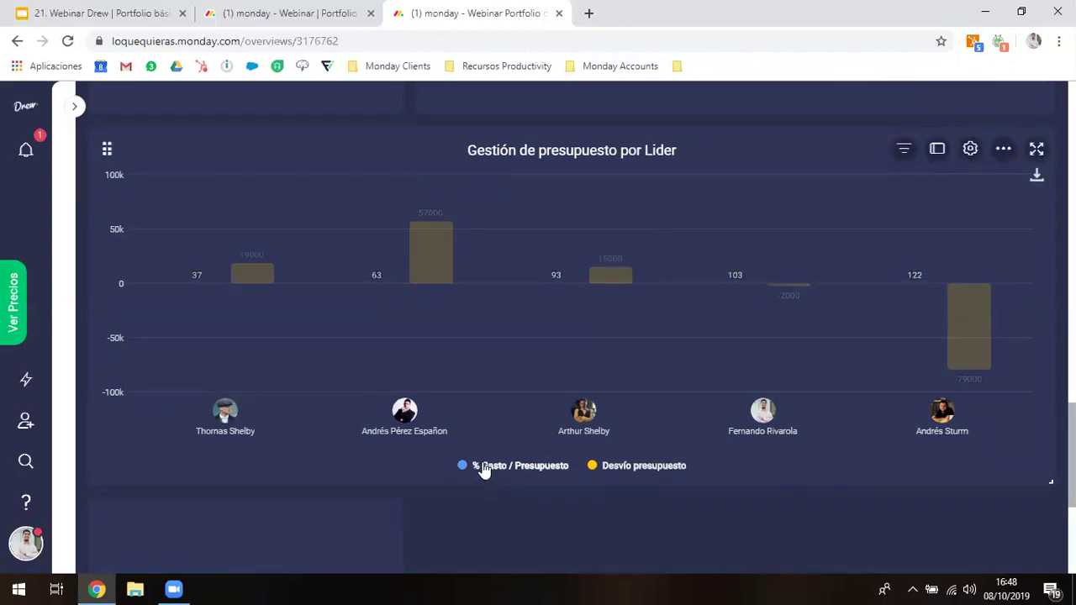
{"action": "mouse_move", "coordinate": [194, 284]}
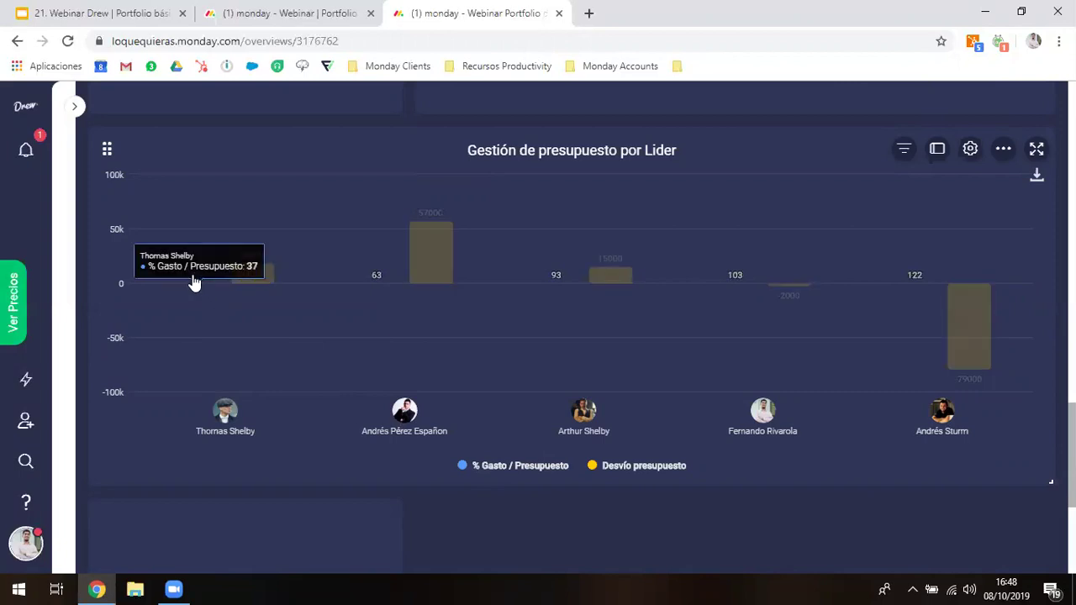
{"action": "mouse_move", "coordinate": [372, 284]}
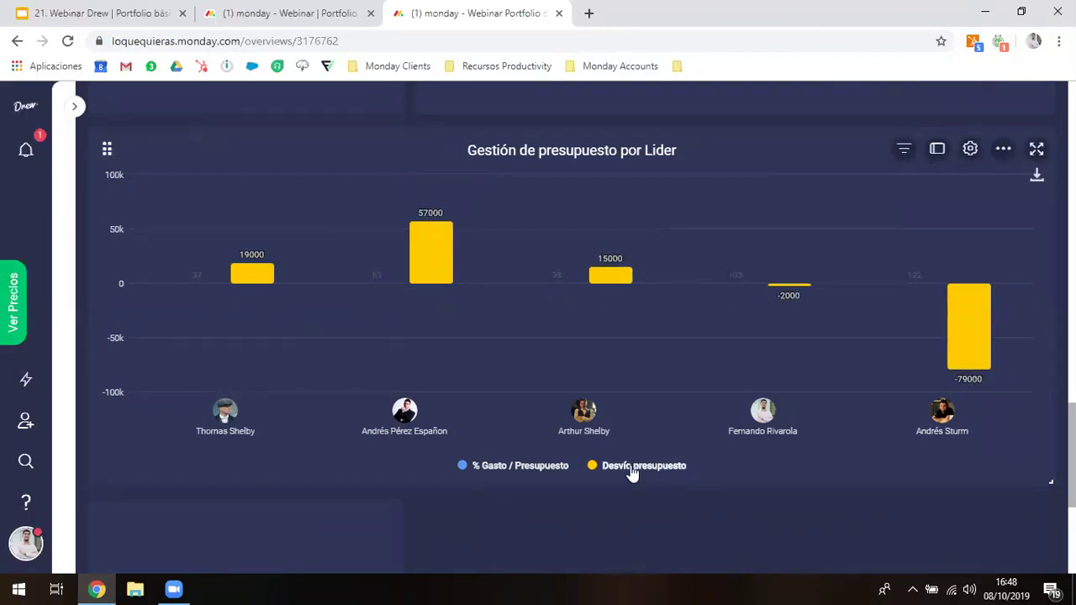
Compare % Gasto / Presupuesto with Desvío presupuesto leader by leader, from the first to the last bar of the Gestión de presupuesto por Lider chart
{"action": "scroll", "coordinate": [338, 305], "scroll_direction": "up", "scroll_amount": 4}
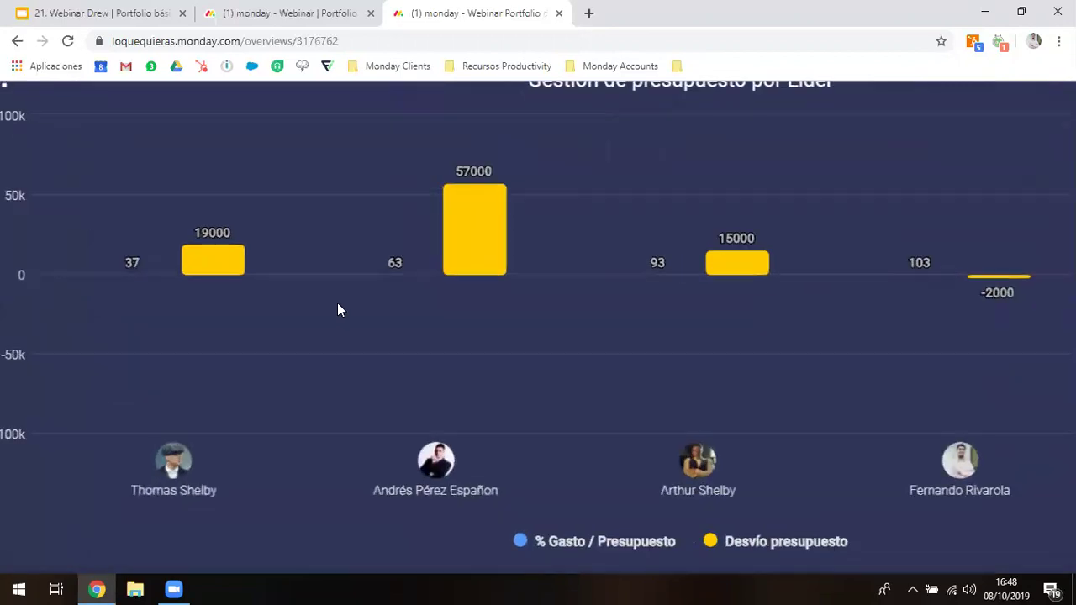
{"action": "scroll", "coordinate": [338, 305], "scroll_direction": "up", "scroll_amount": 1}
{"action": "scroll", "coordinate": [475, 334], "scroll_direction": "right", "scroll_amount": 5}
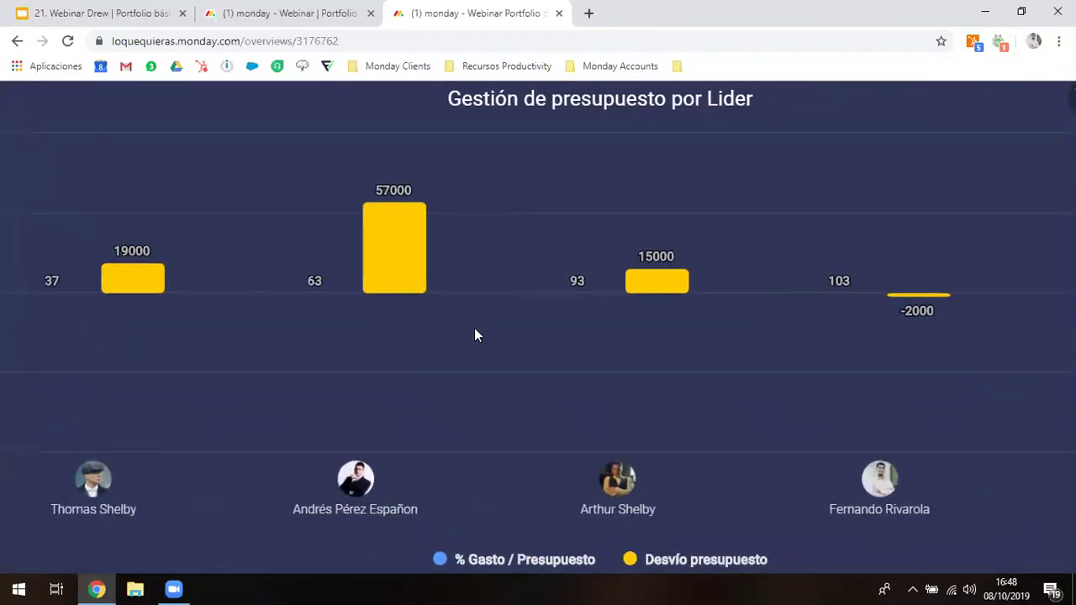
{"action": "mouse_move", "coordinate": [714, 291]}
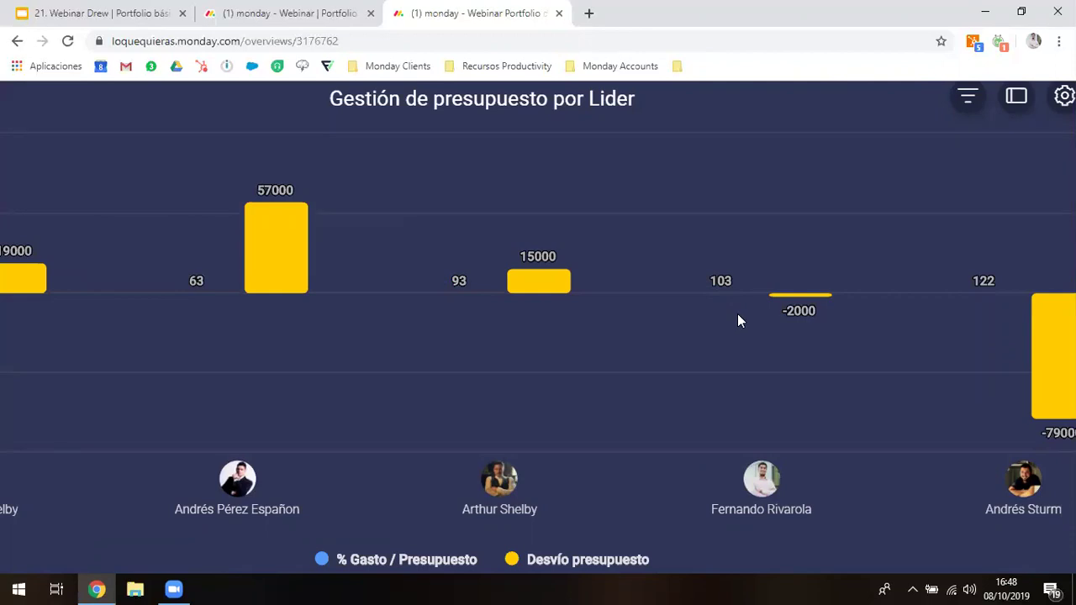
{"action": "mouse_move", "coordinate": [801, 299]}
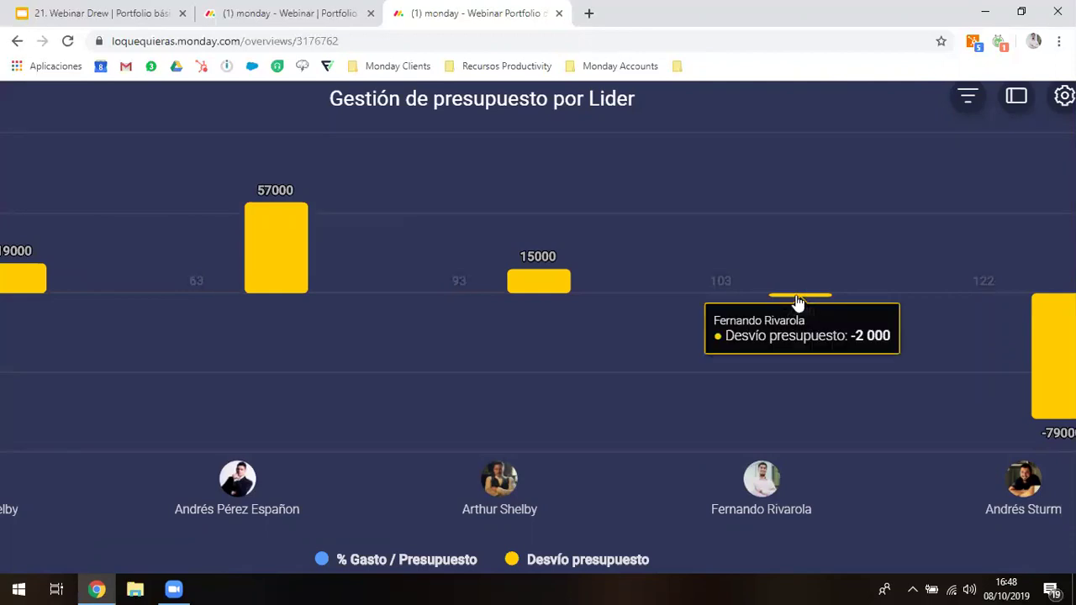
{"action": "scroll", "coordinate": [768, 360], "scroll_direction": "right", "scroll_amount": 3}
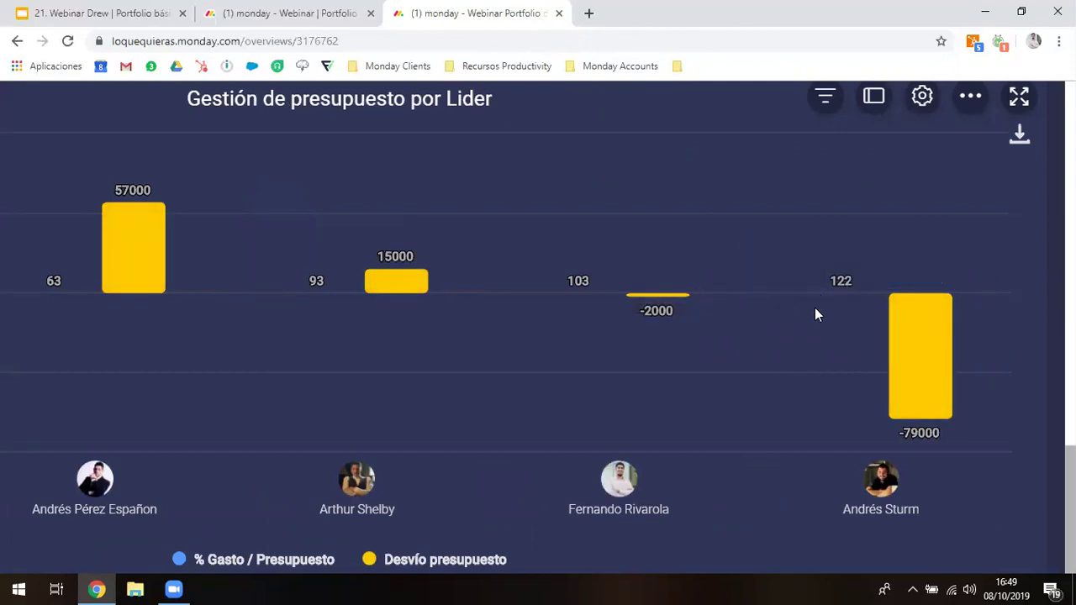
{"action": "mouse_move", "coordinate": [932, 355]}
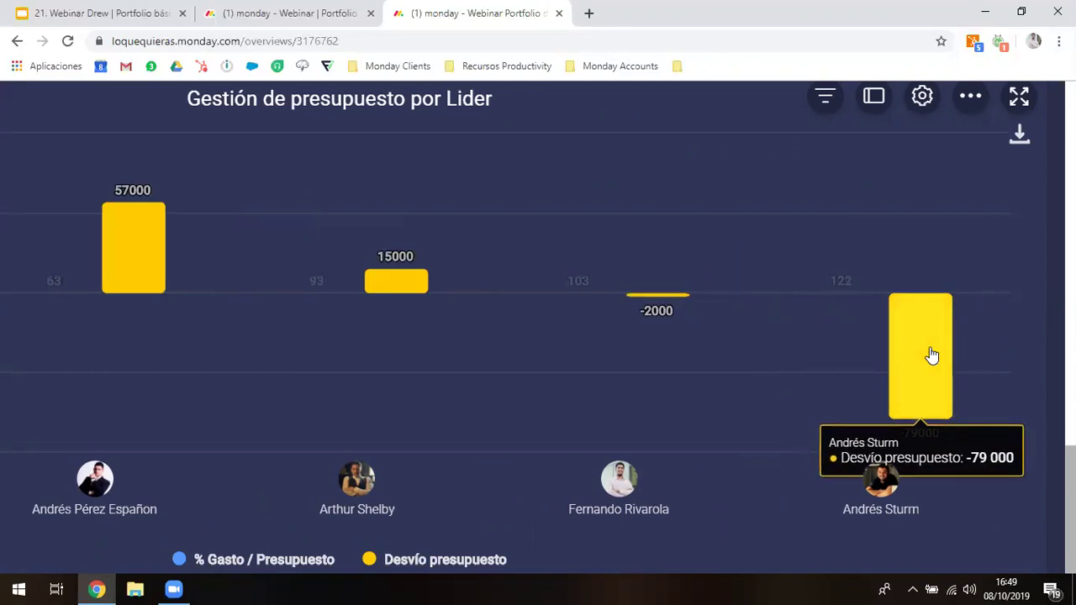
{"action": "scroll", "coordinate": [348, 336], "scroll_direction": "left", "scroll_amount": 5}
{"action": "mouse_move", "coordinate": [264, 284]}
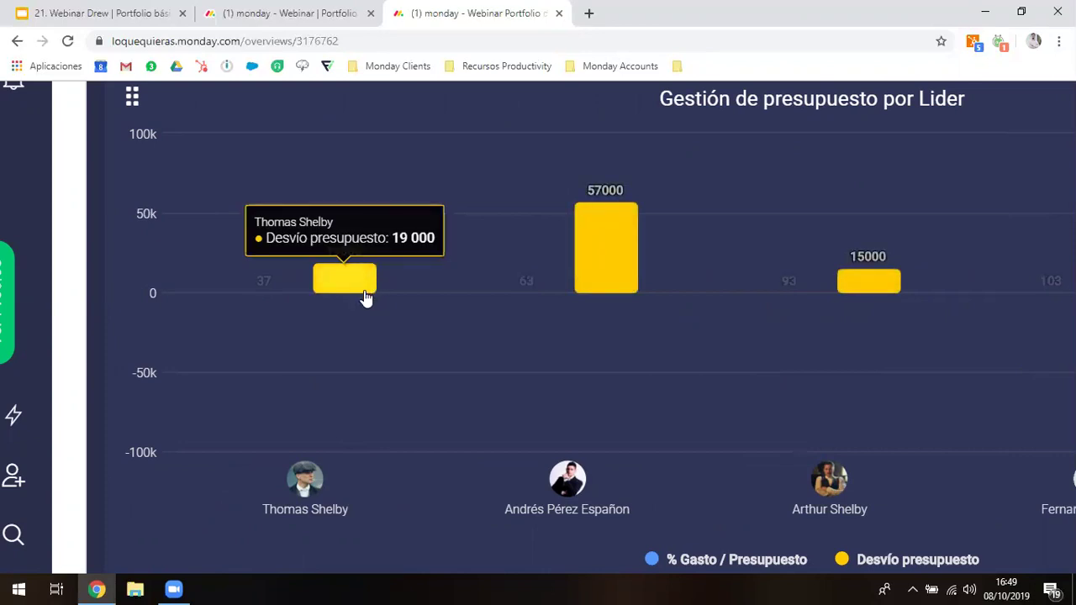
{"action": "mouse_move", "coordinate": [595, 256]}
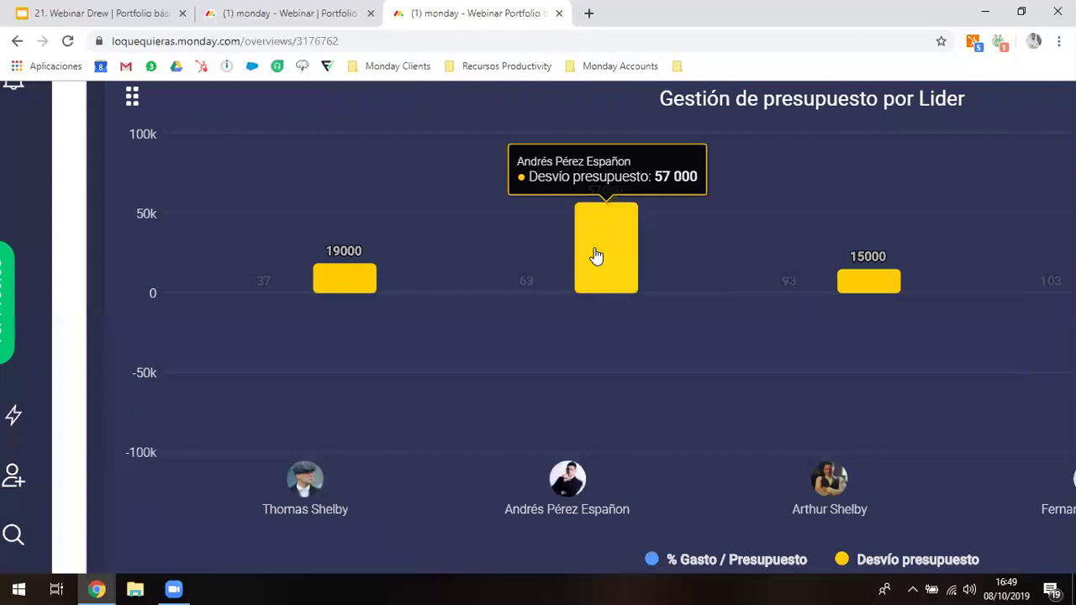
{"action": "mouse_move", "coordinate": [528, 293]}
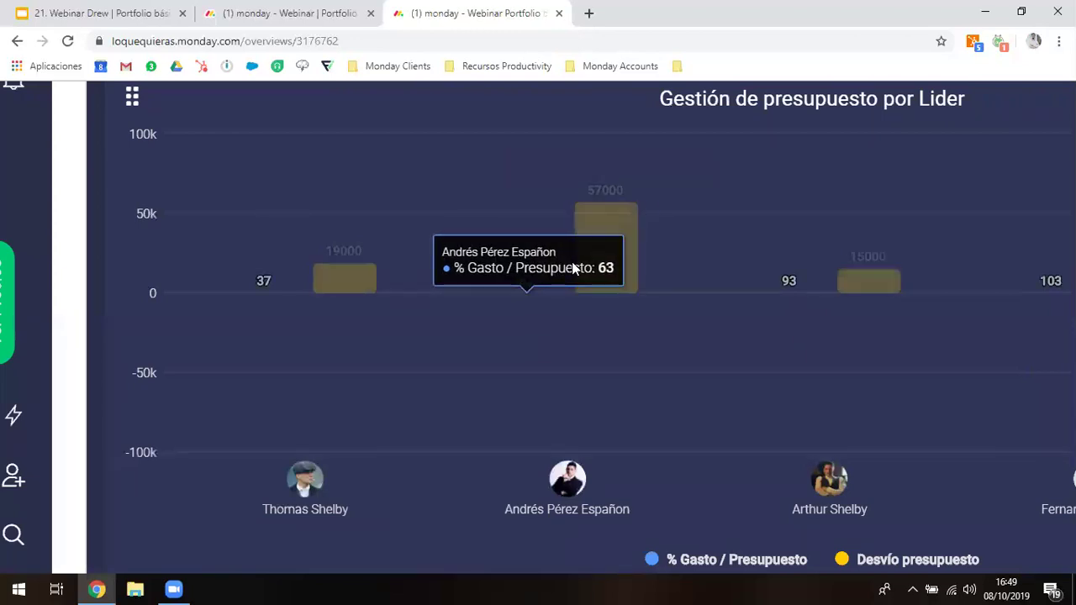
{"action": "key", "text": "ctrl+0"}
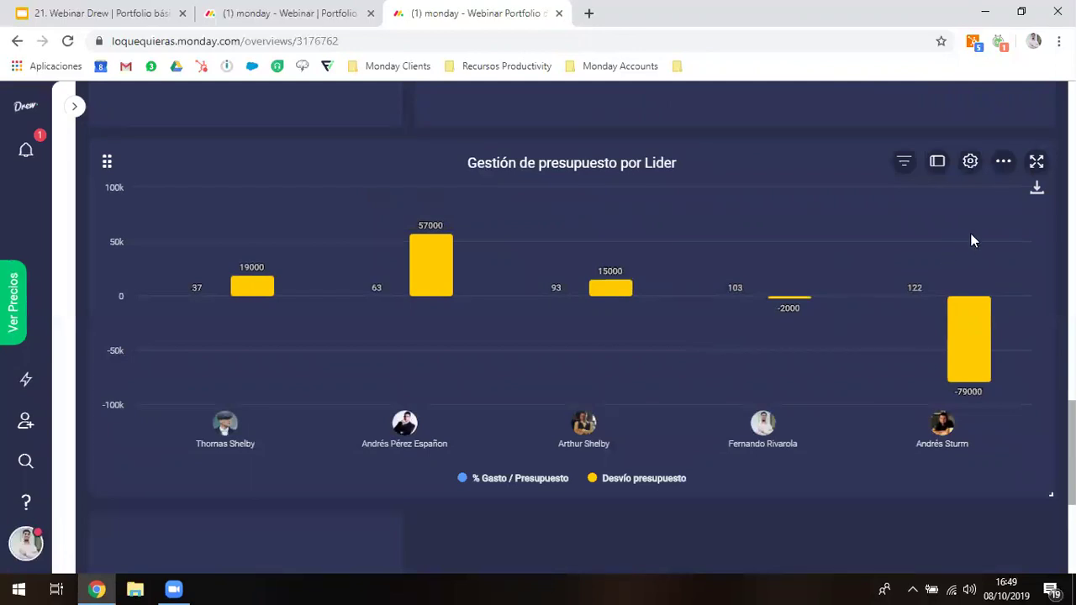
Review the board, chart type and X-axis settings of the Gestión de presupuesto por Lider chart
{"action": "left_click", "coordinate": [965, 166]}
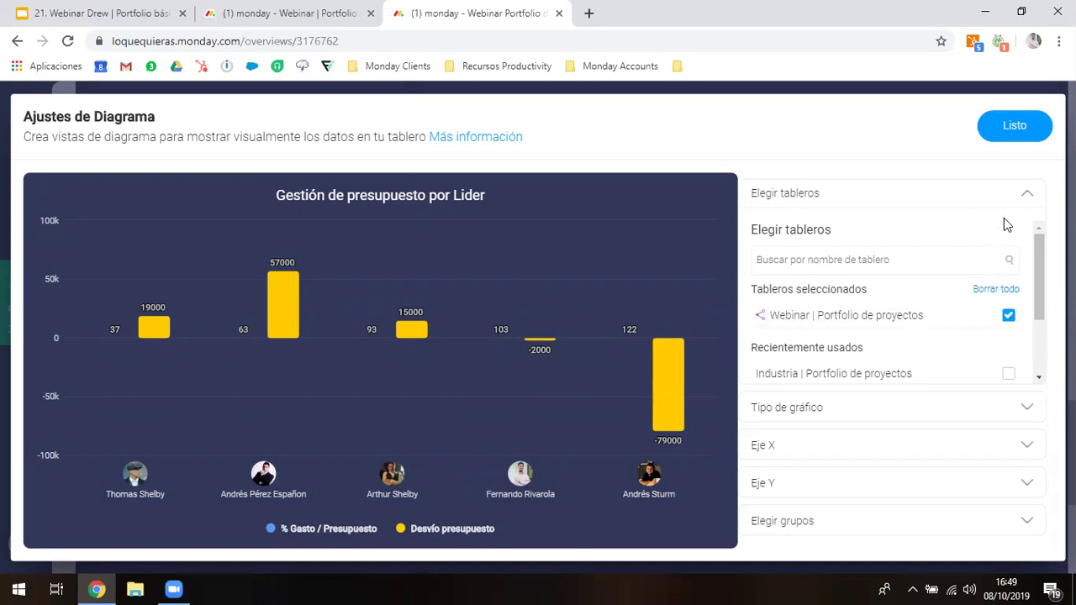
{"action": "left_click", "coordinate": [1027, 195]}
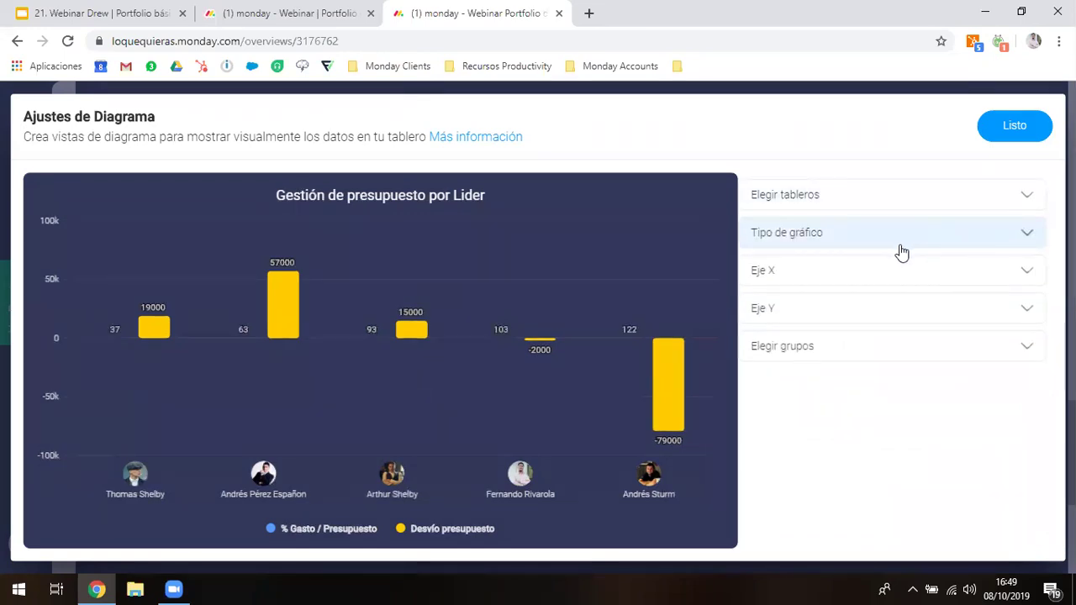
{"action": "left_click", "coordinate": [901, 250]}
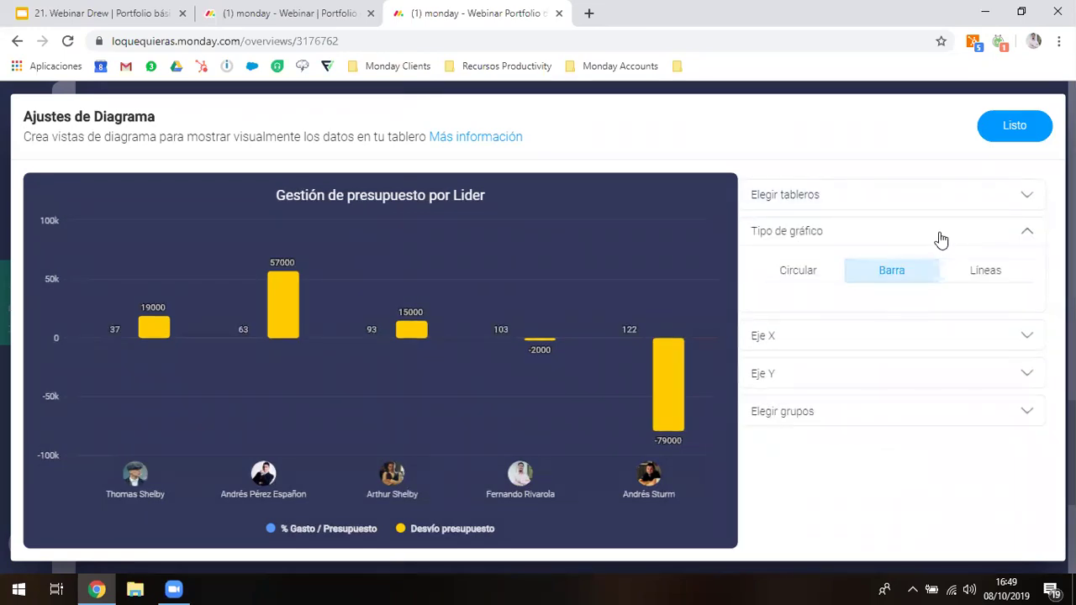
{"action": "left_click", "coordinate": [939, 239]}
{"action": "left_click", "coordinate": [880, 271]}
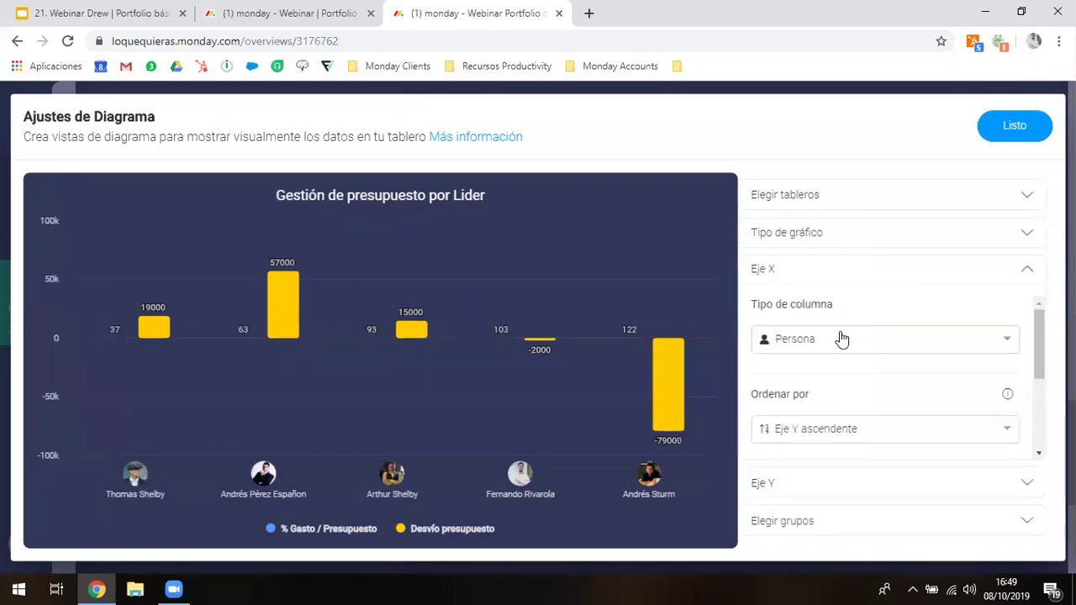
{"action": "left_click", "coordinate": [842, 338]}
{"action": "left_click", "coordinate": [841, 339]}
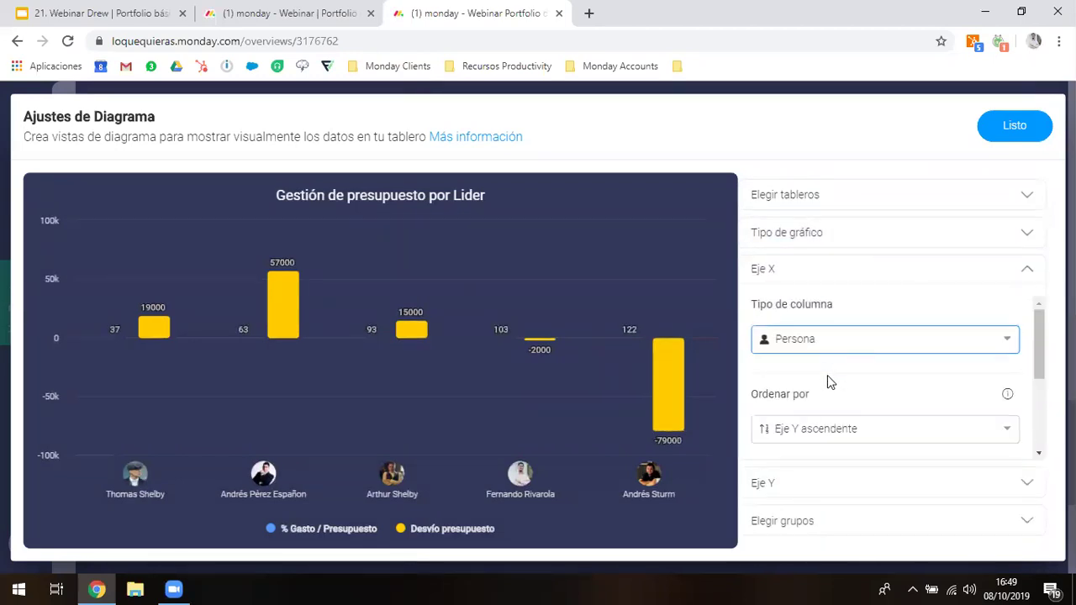
{"action": "scroll", "coordinate": [828, 375], "scroll_direction": "down", "scroll_amount": 3}
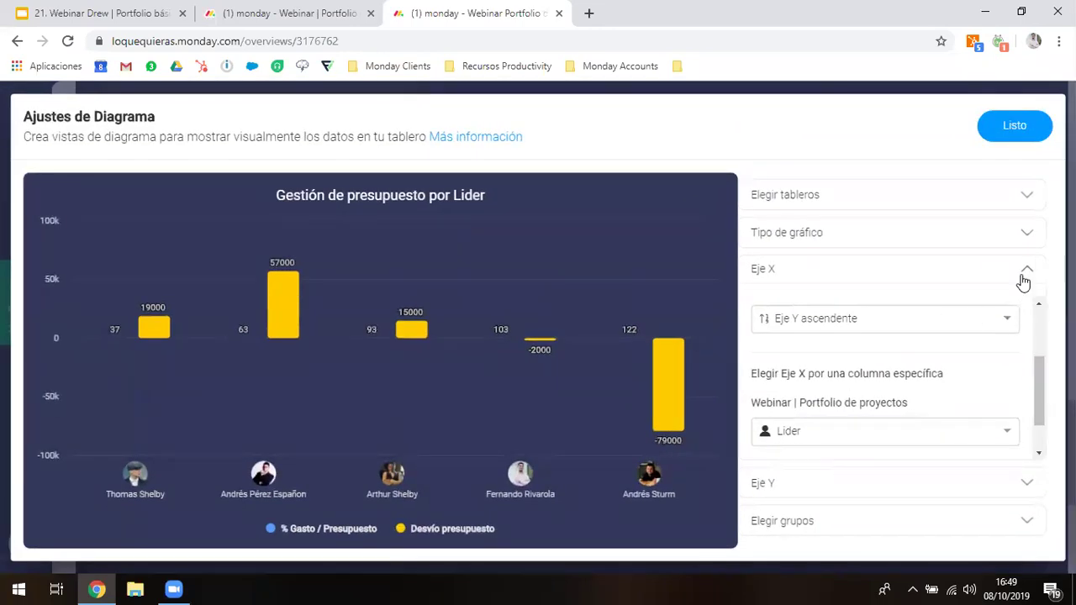
{"action": "left_click", "coordinate": [1023, 280]}
Remove Desvío presupuesto from the Y axis to view % Gasto / Presupuesto alone per leader, and restore the series
{"action": "left_click", "coordinate": [861, 308]}
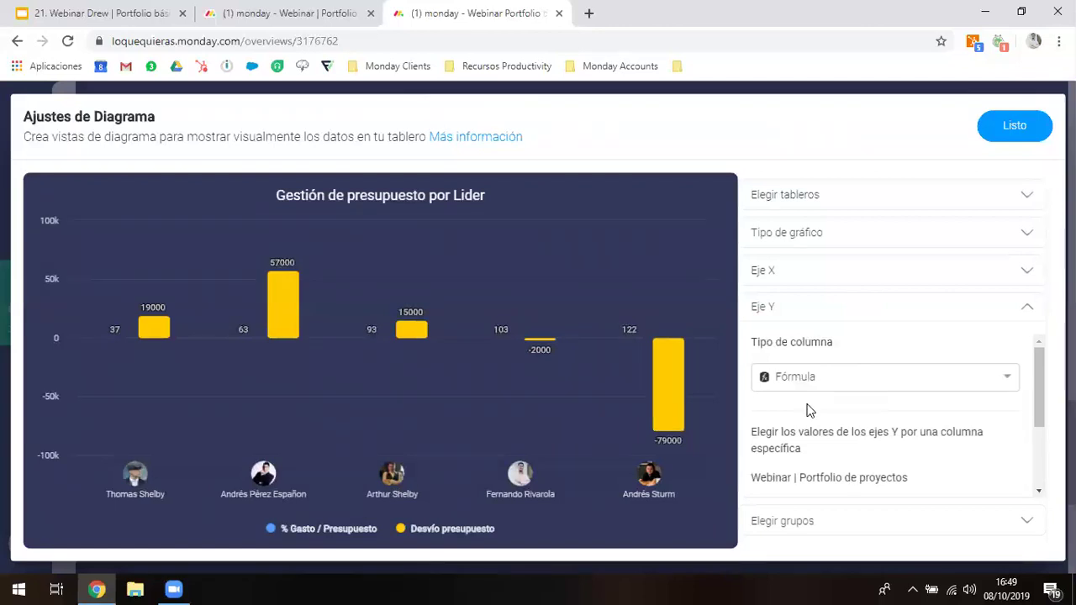
{"action": "scroll", "coordinate": [808, 410], "scroll_direction": "down", "scroll_amount": 3}
{"action": "left_click", "coordinate": [918, 447]}
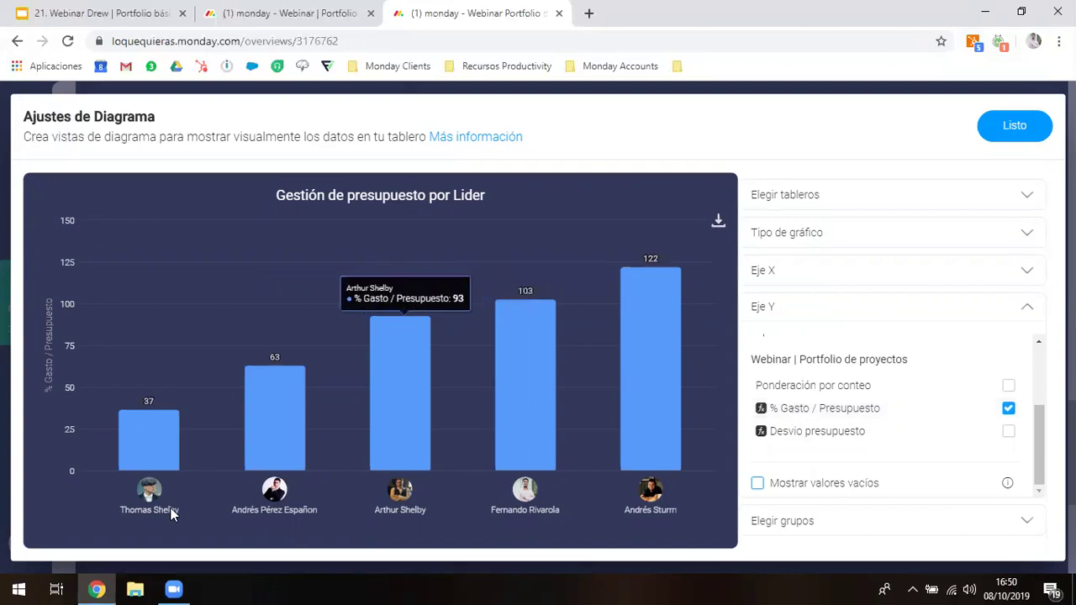
{"action": "left_click", "coordinate": [854, 437]}
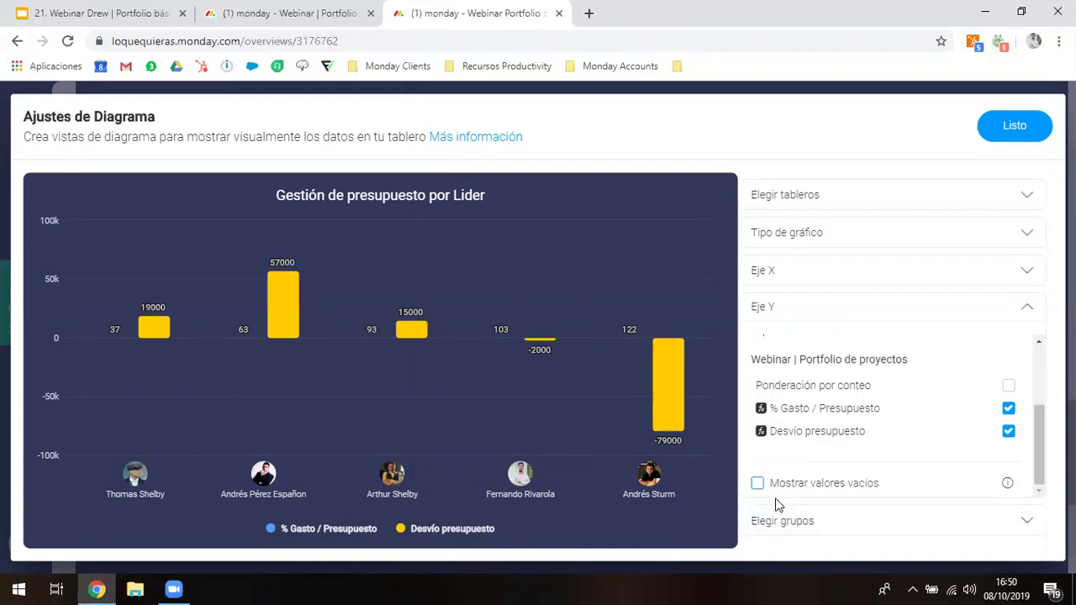
Check which project groups the leader budget chart includes, and close its settings
{"action": "left_click", "coordinate": [1009, 306]}
{"action": "left_click", "coordinate": [879, 345]}
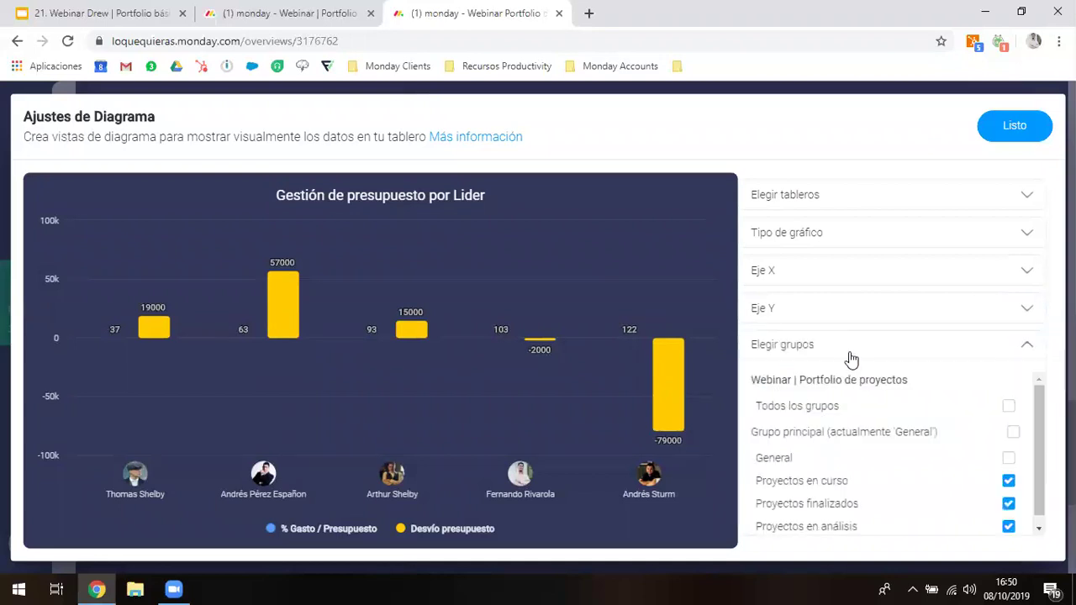
{"action": "scroll", "coordinate": [800, 404], "scroll_direction": "down", "scroll_amount": 1}
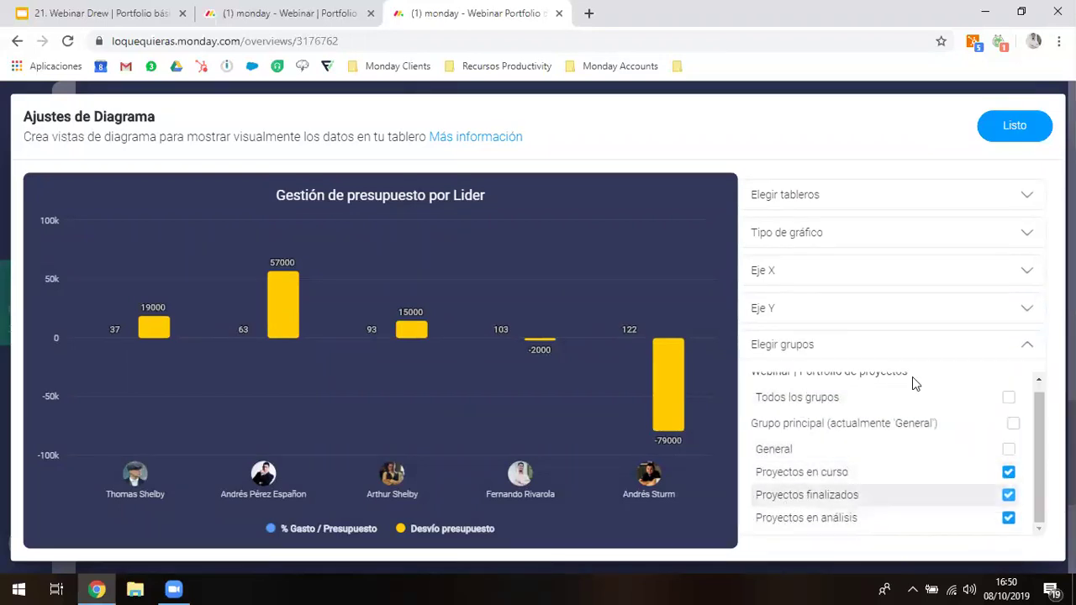
{"action": "left_click", "coordinate": [1000, 143]}
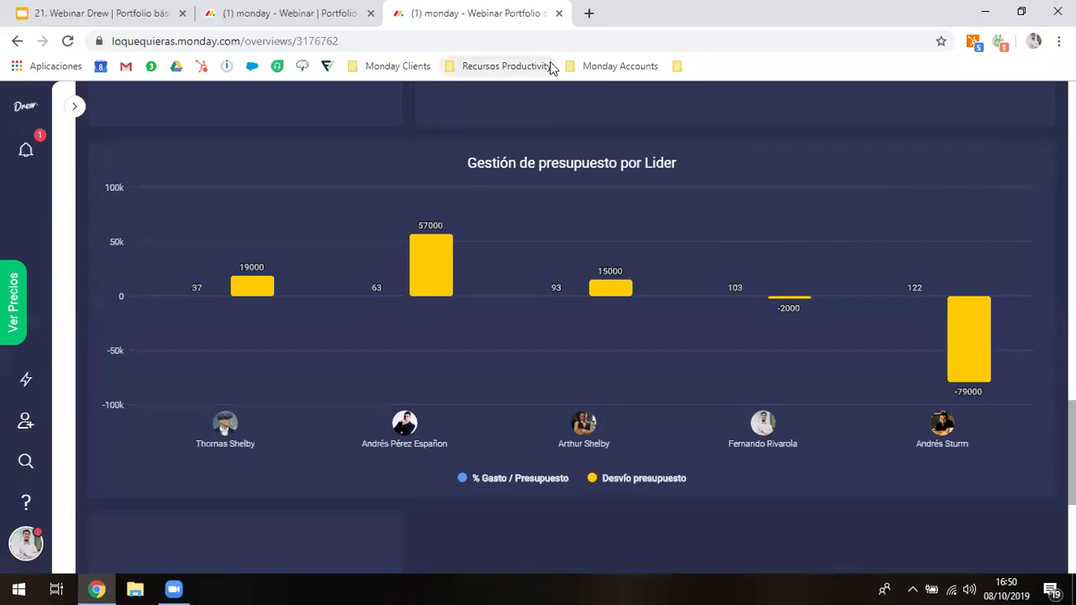
Switch to the Google Slides presentation and advance from the example slide to the ¿Preguntas? slide
{"action": "left_click", "coordinate": [96, 11]}
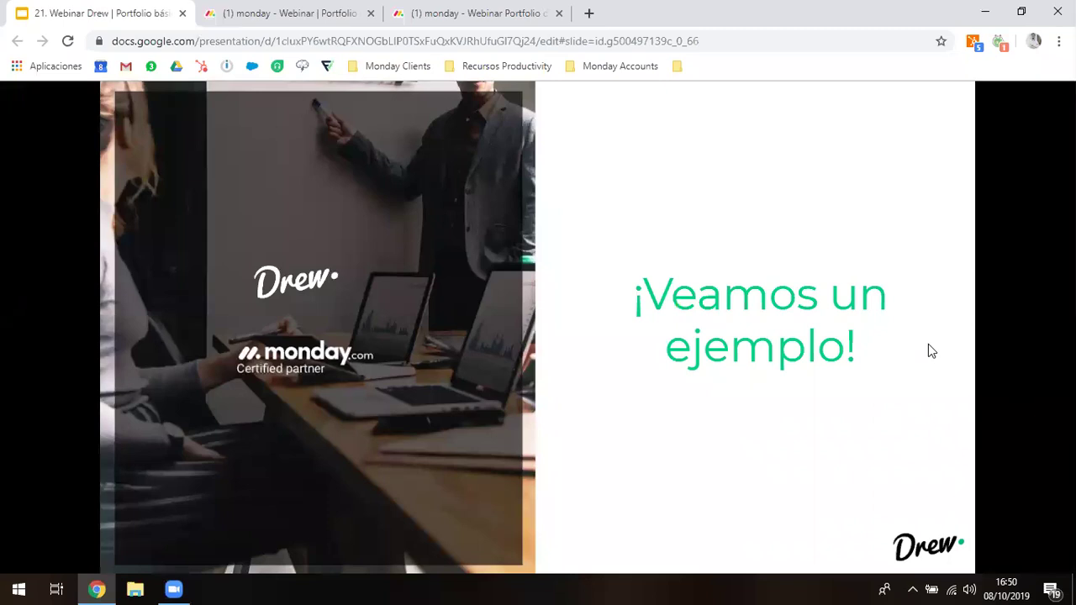
{"action": "left_click", "coordinate": [914, 229]}
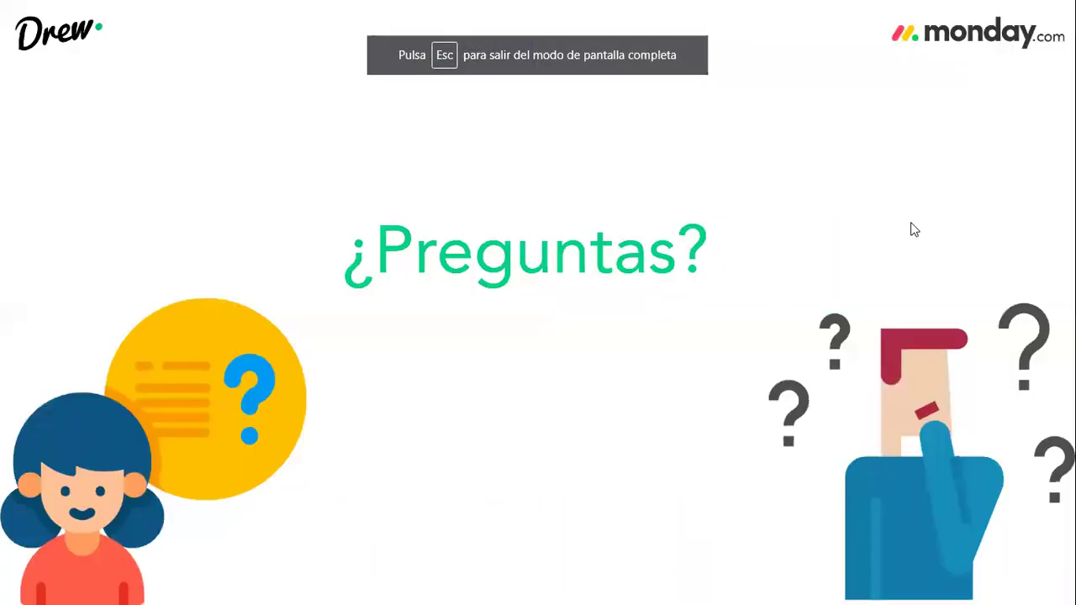